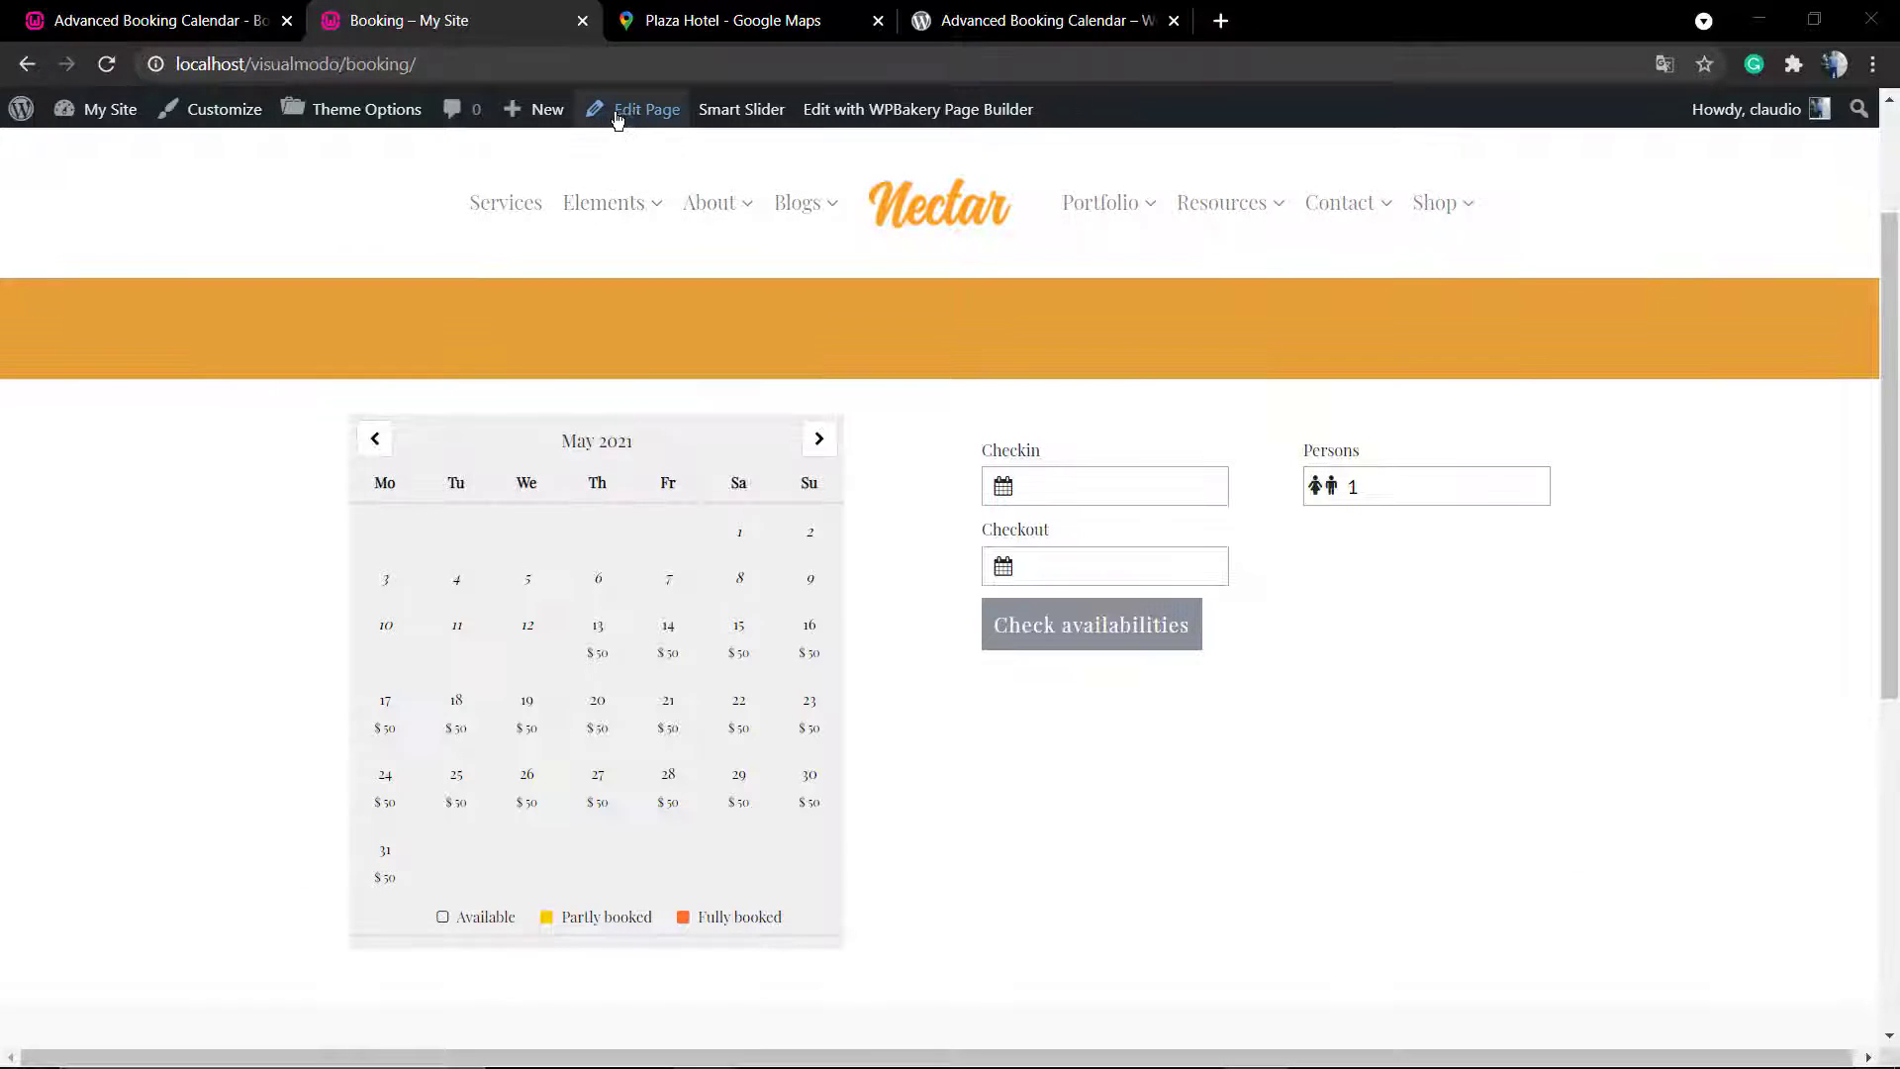
# - Open the Booking page for editing, and view the Advanced Booking Calendar plugin page and the site's bookings list
pyautogui.click(630, 114)
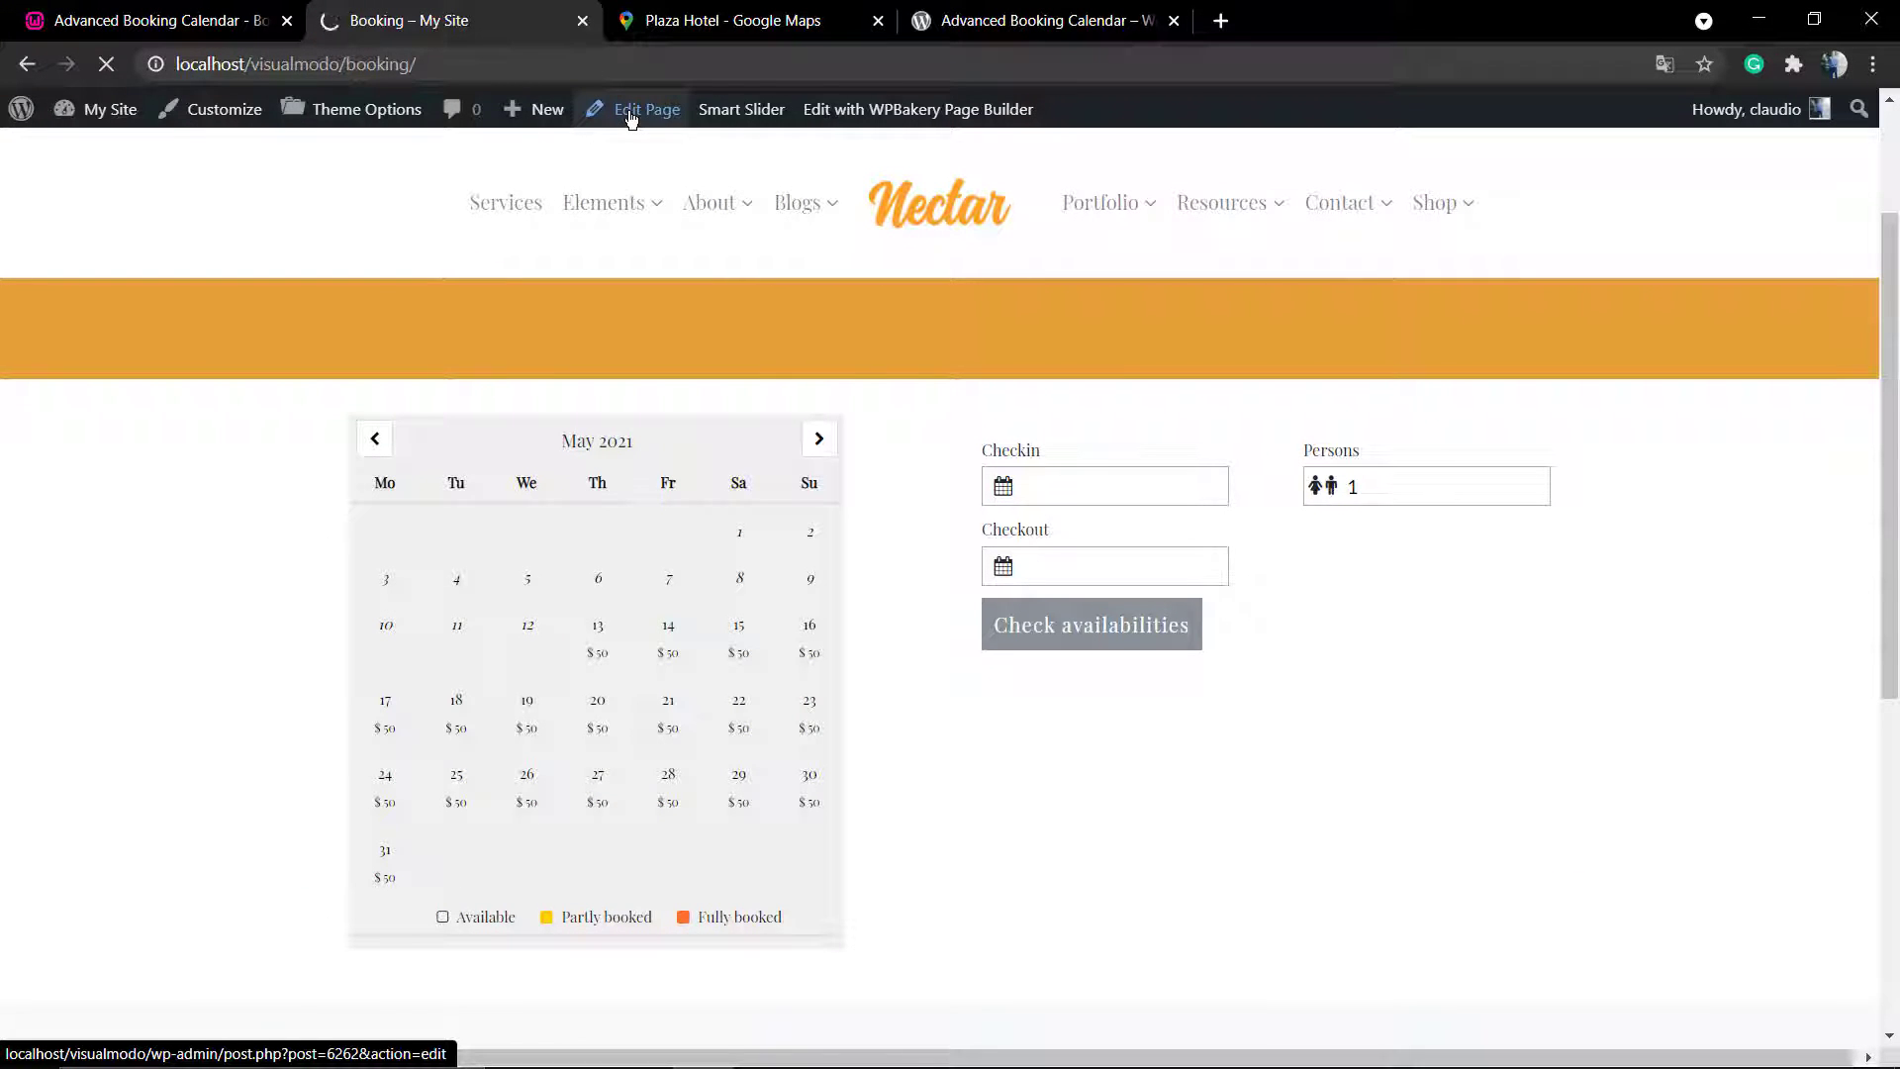
pyautogui.click(915, 20)
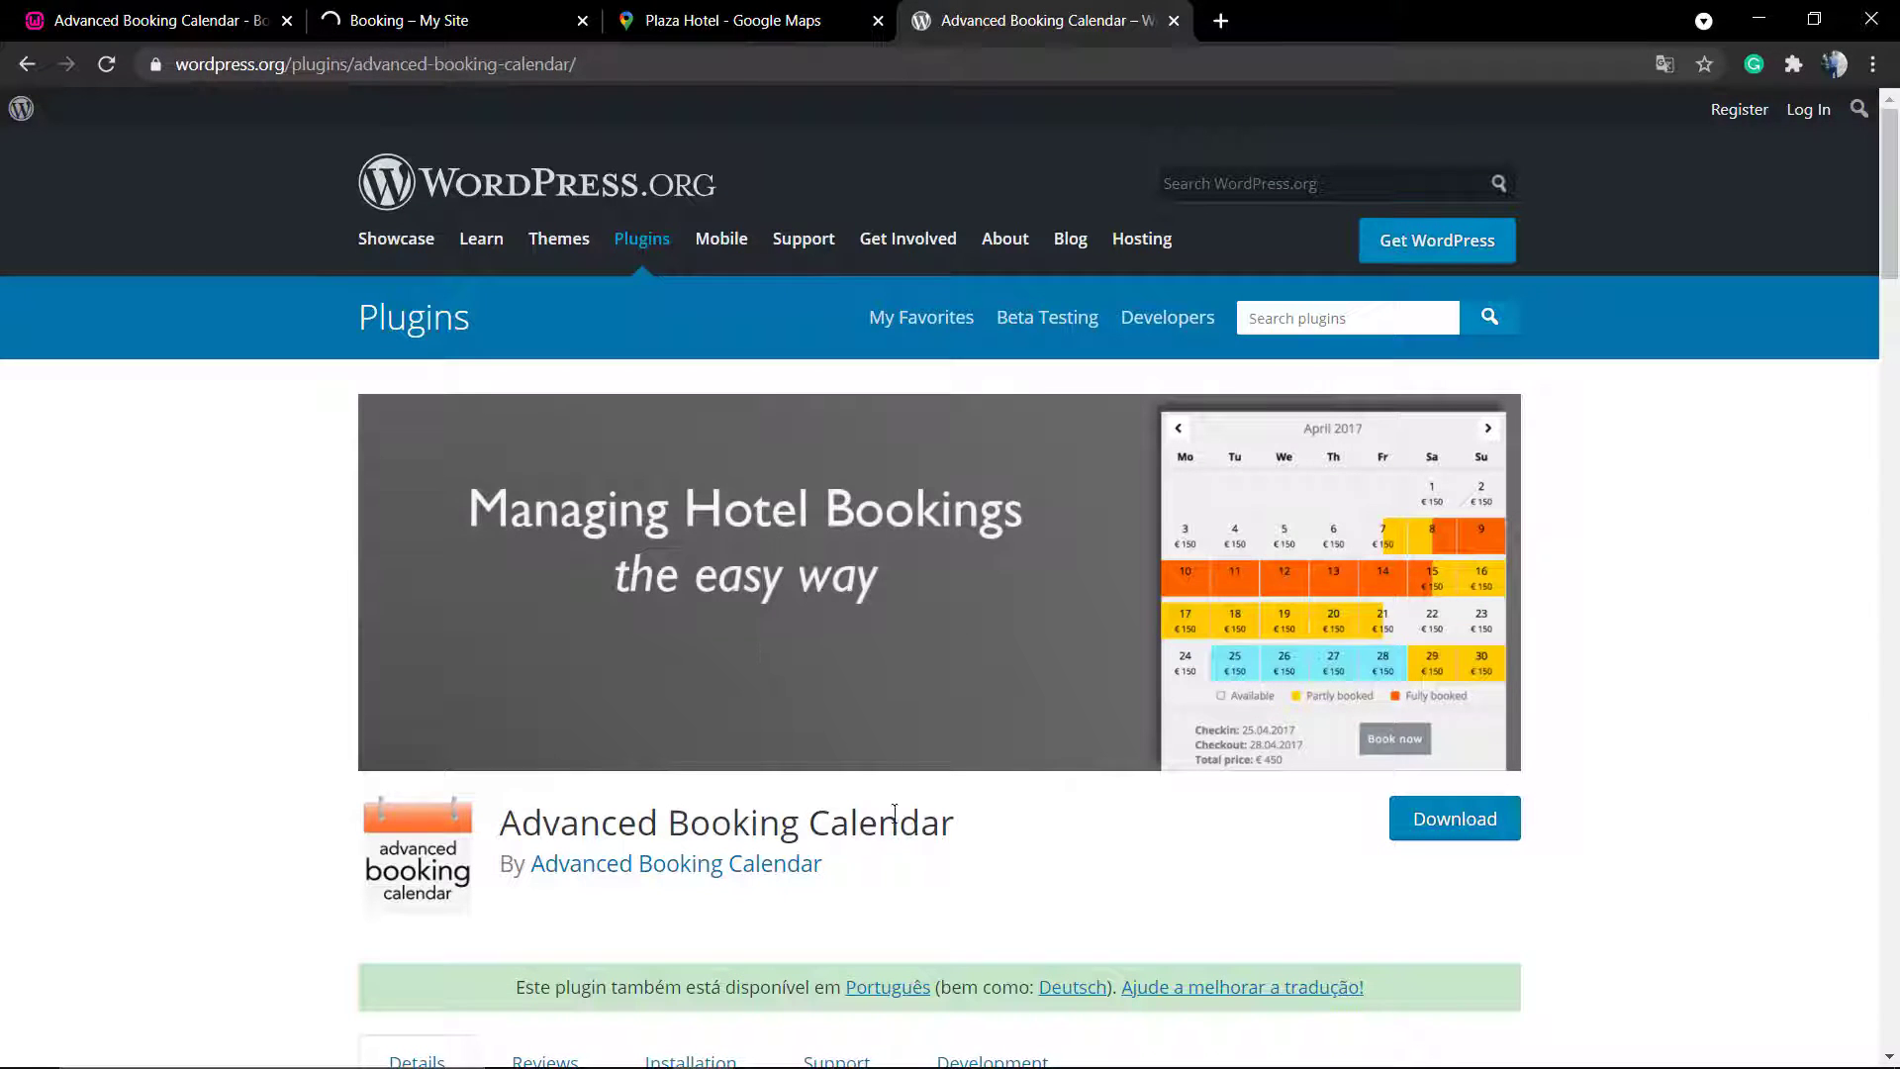
pyautogui.moveTo(978, 832)
pyautogui.mouseDown()
pyautogui.moveTo(508, 812)
pyautogui.moveTo(960, 824)
pyautogui.mouseUp()
pyautogui.click(386, 15)
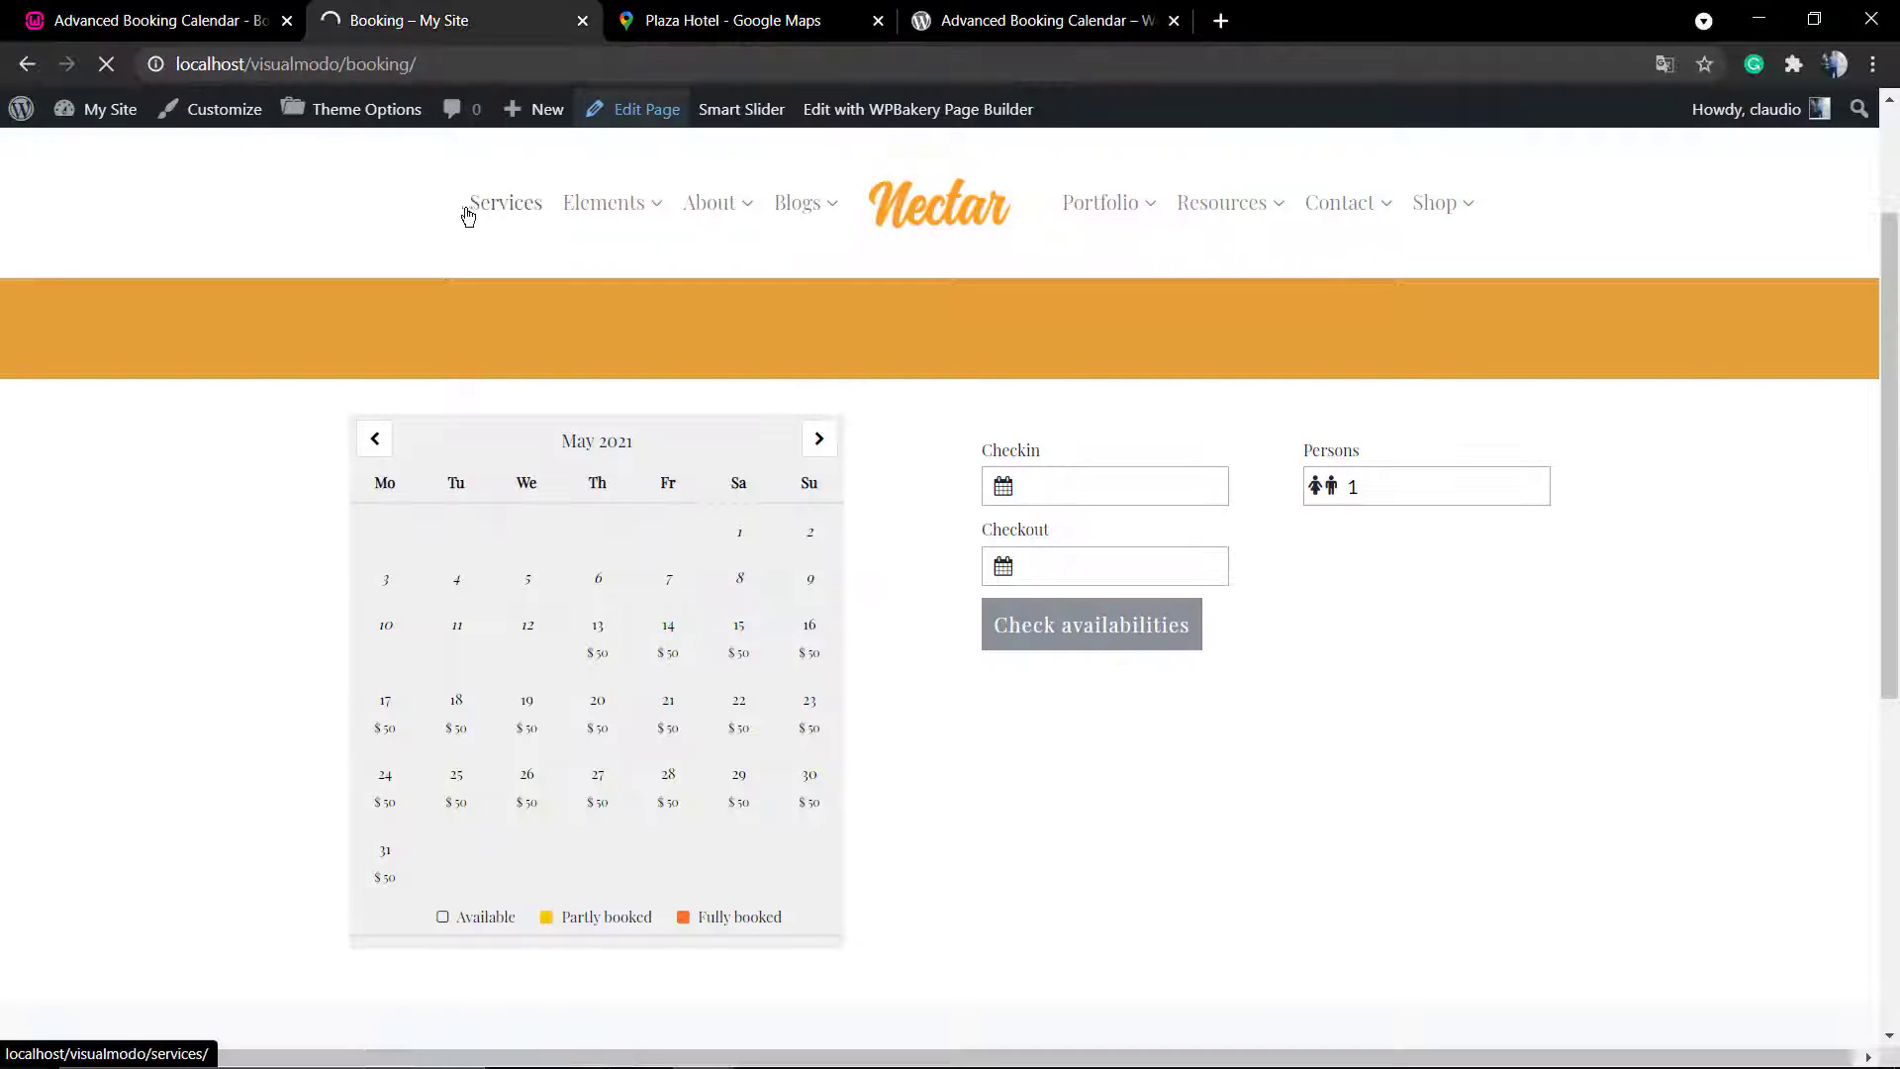
pyautogui.click(227, 11)
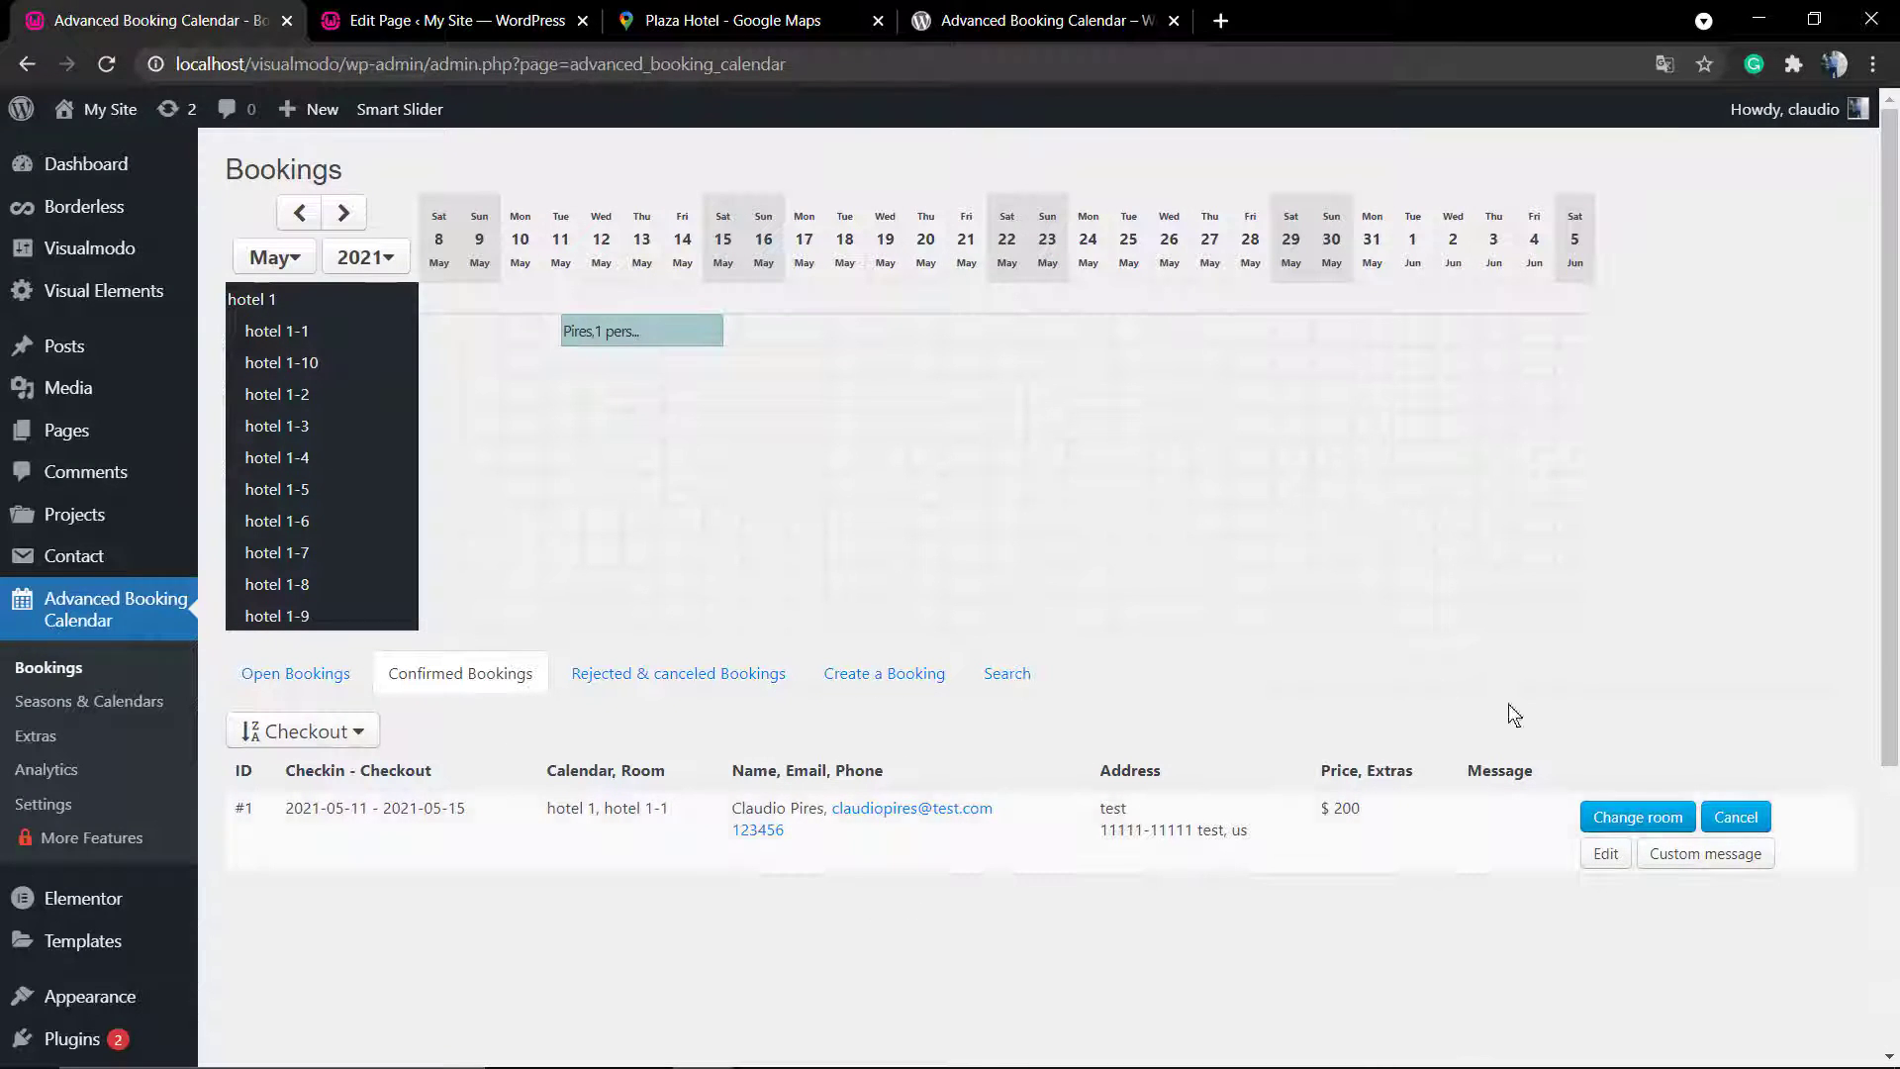
pyautogui.click(456, 19)
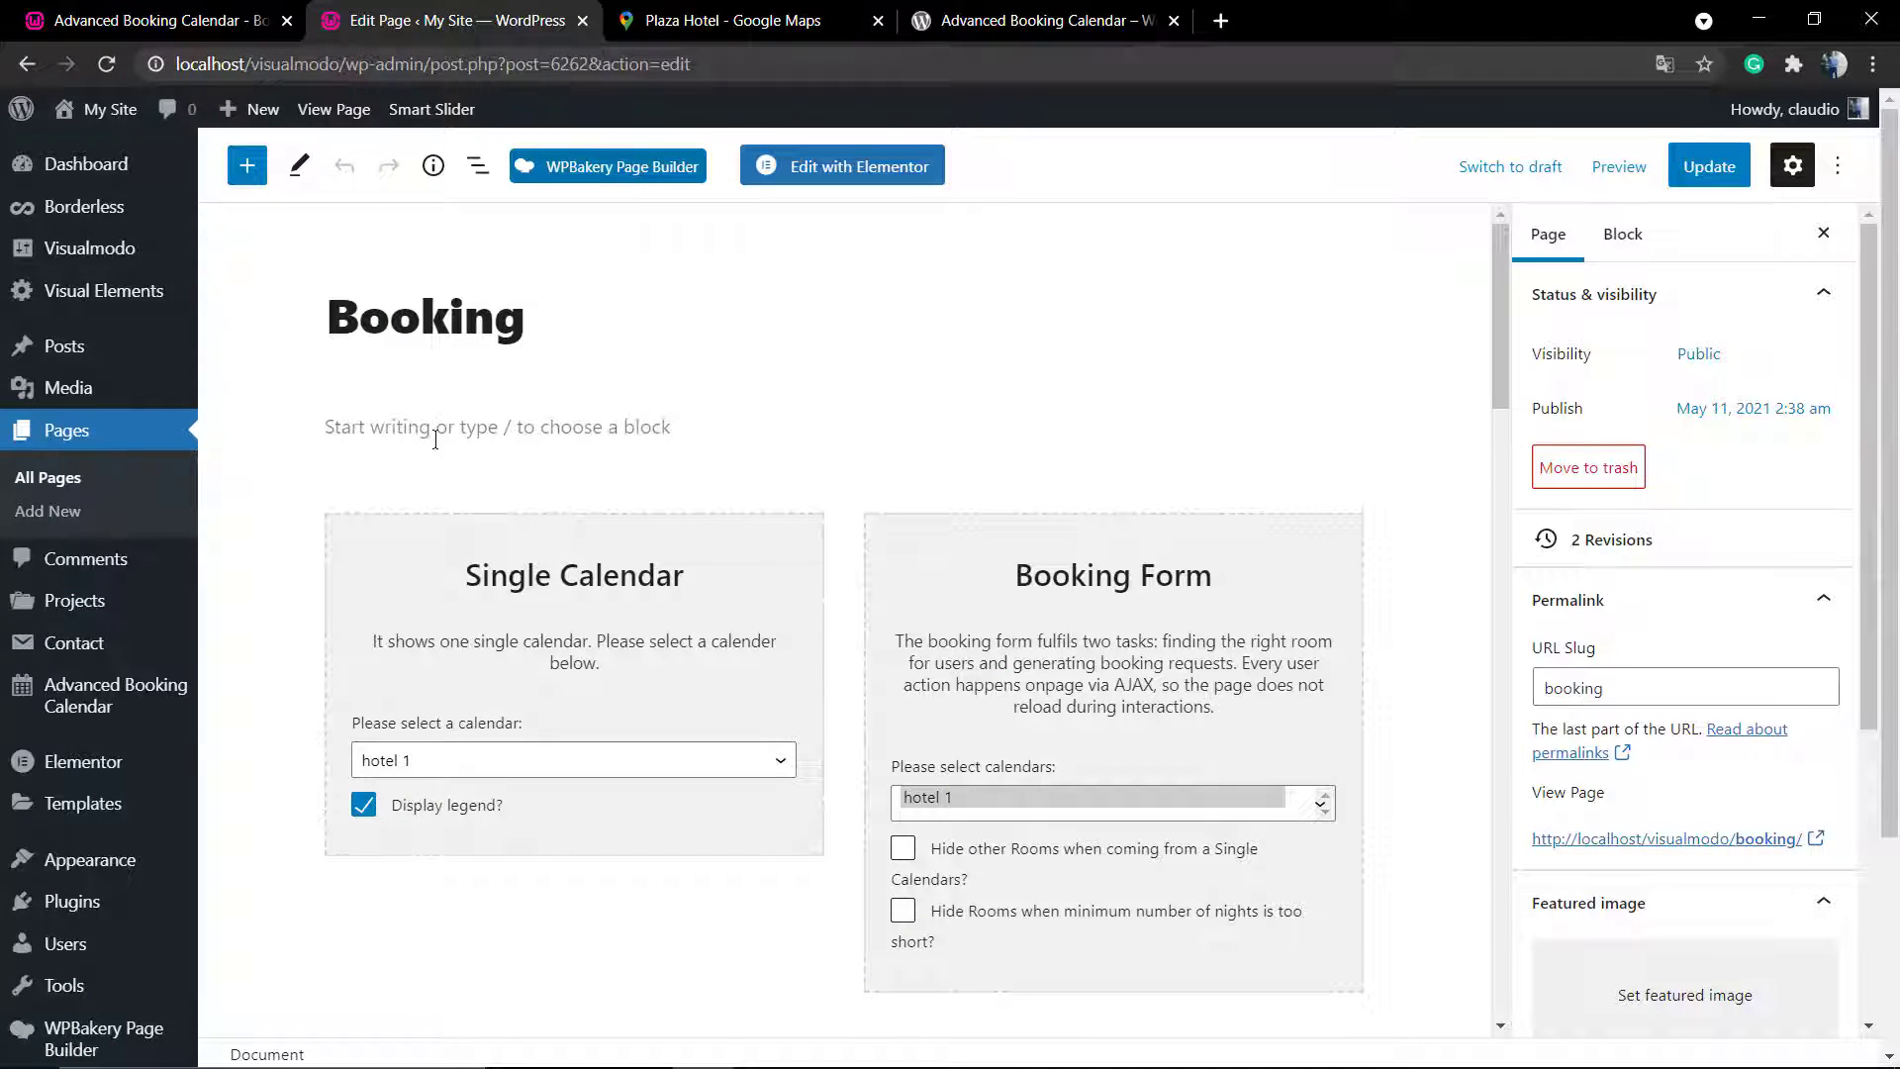
# - Look over the Booking page's existing blocks, the Plaza Hotel location in Google Maps and the Advanced Booking Calendar plugin page
pyautogui.scroll(-1, 471, 485)
pyautogui.scroll(-2, 471, 485)
pyautogui.scroll(2, 471, 490)
pyautogui.click(685, 22)
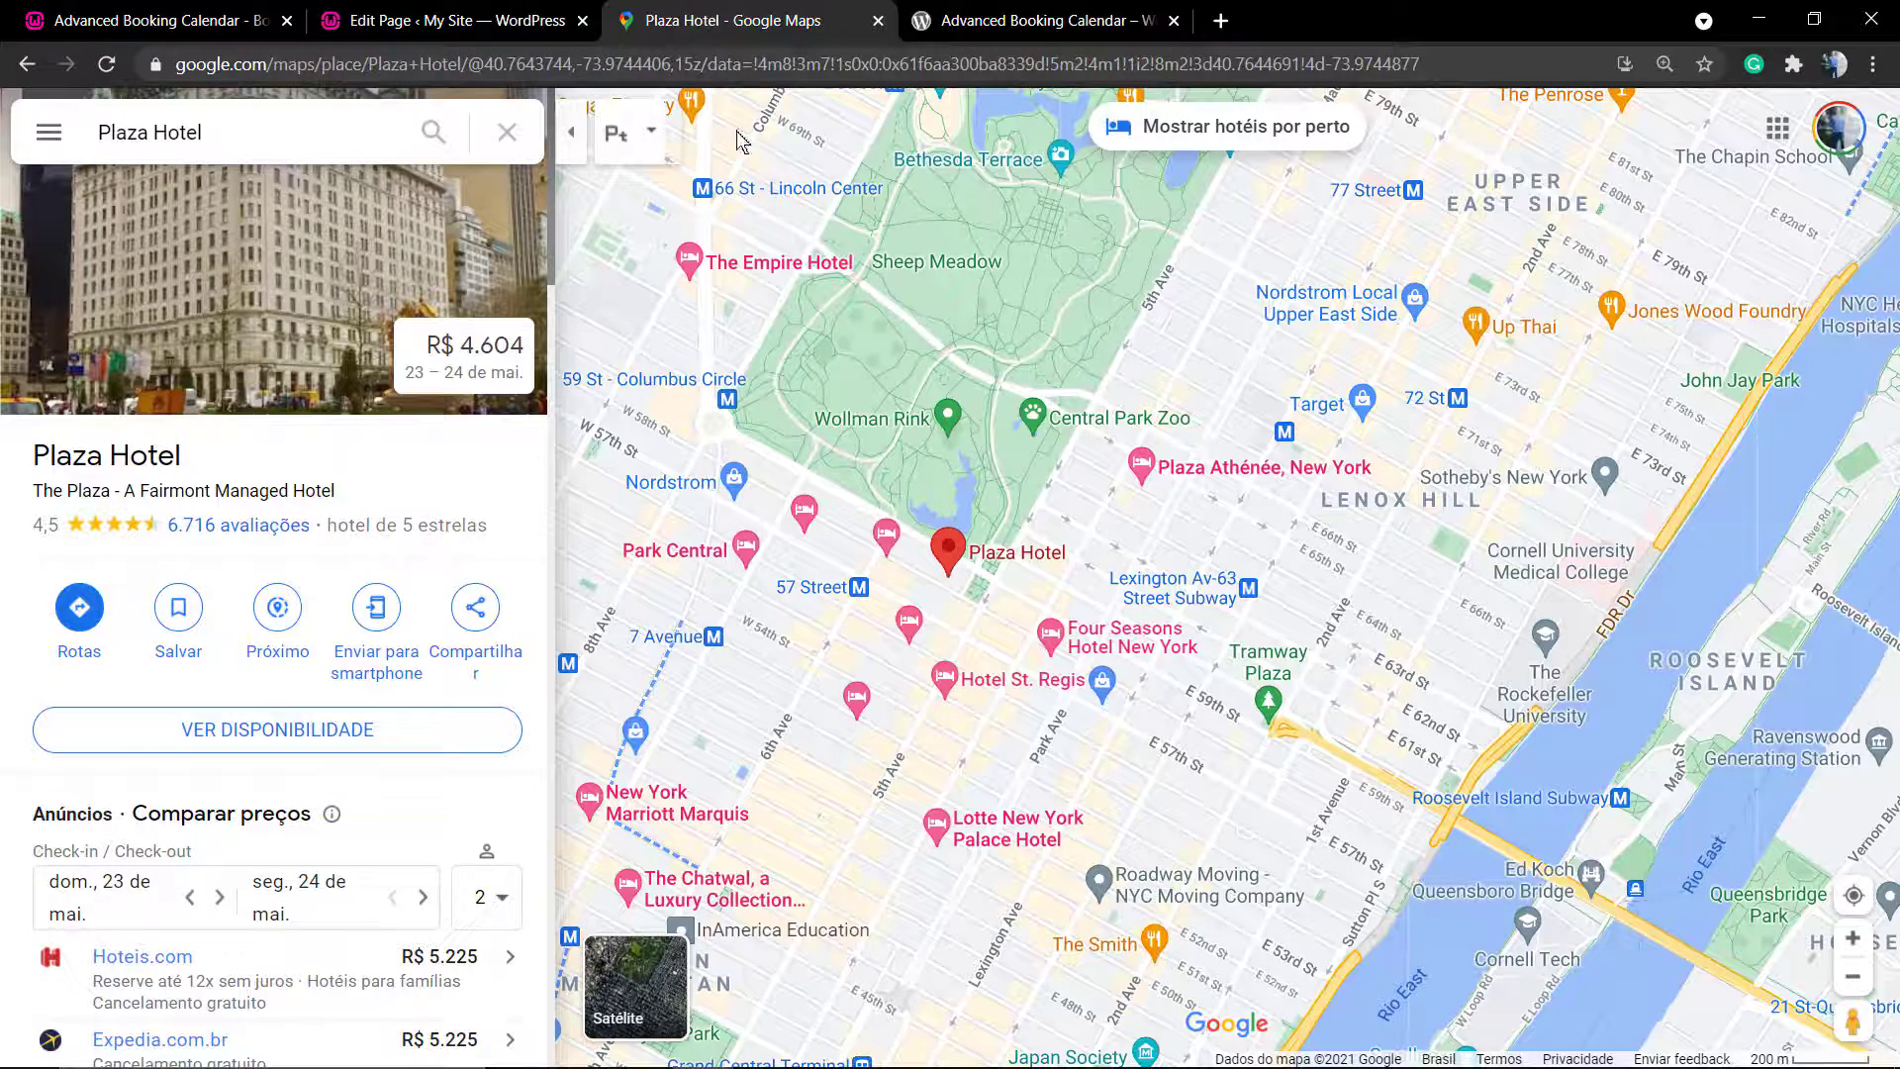
pyautogui.click(934, 21)
pyautogui.click(720, 21)
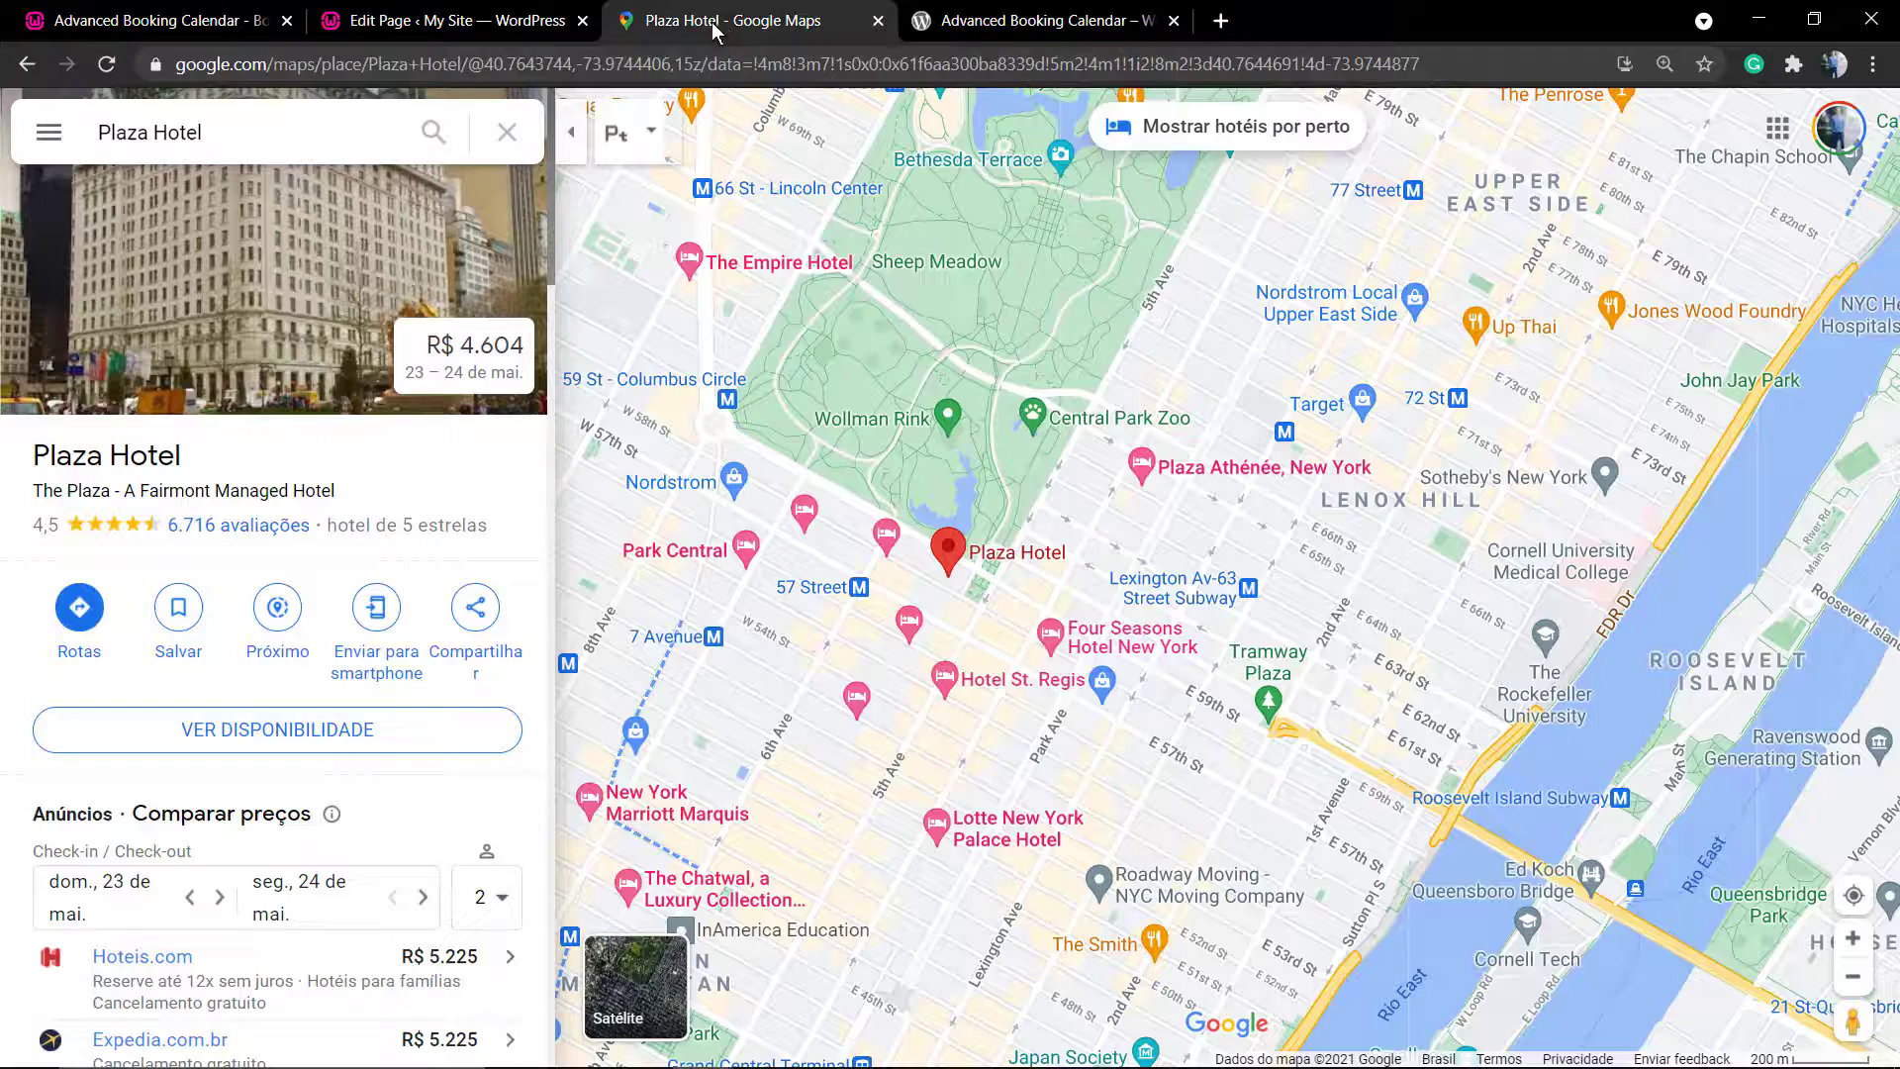
pyautogui.click(498, 27)
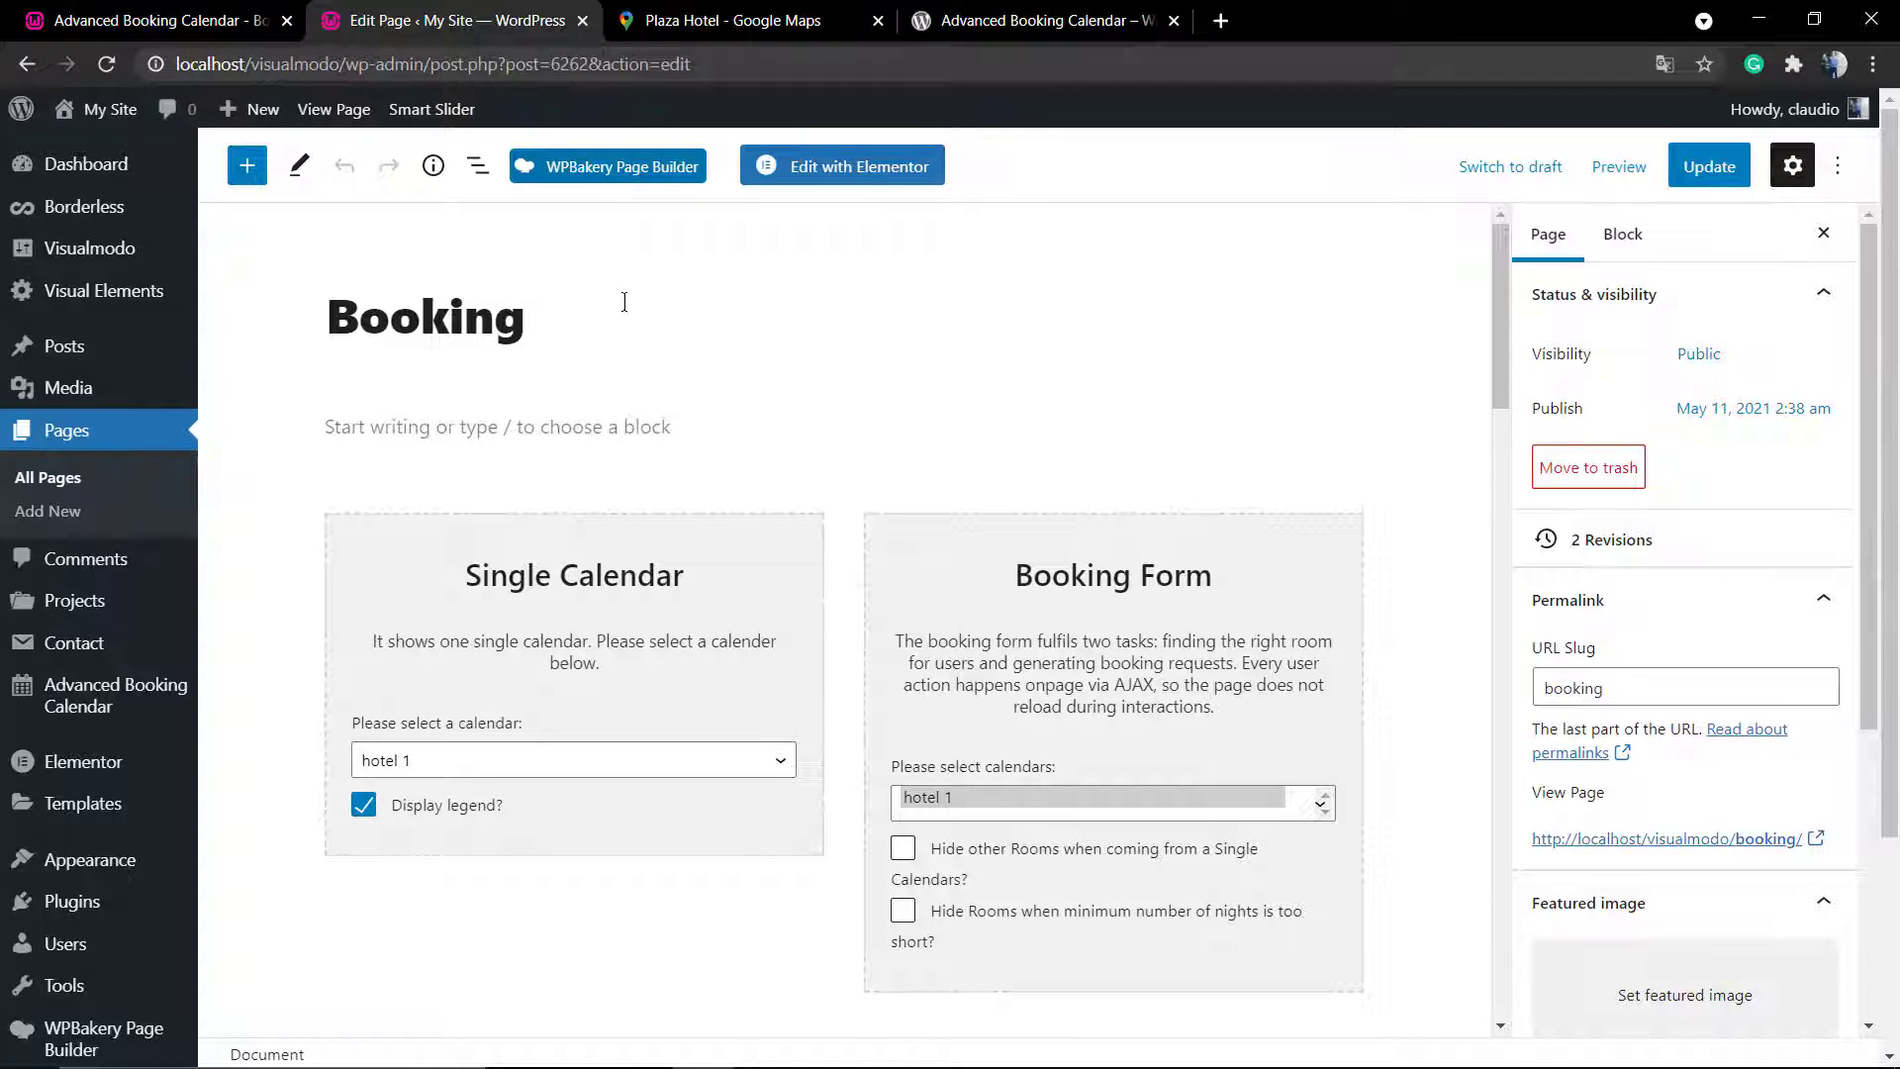
pyautogui.scroll(-4, 861, 591)
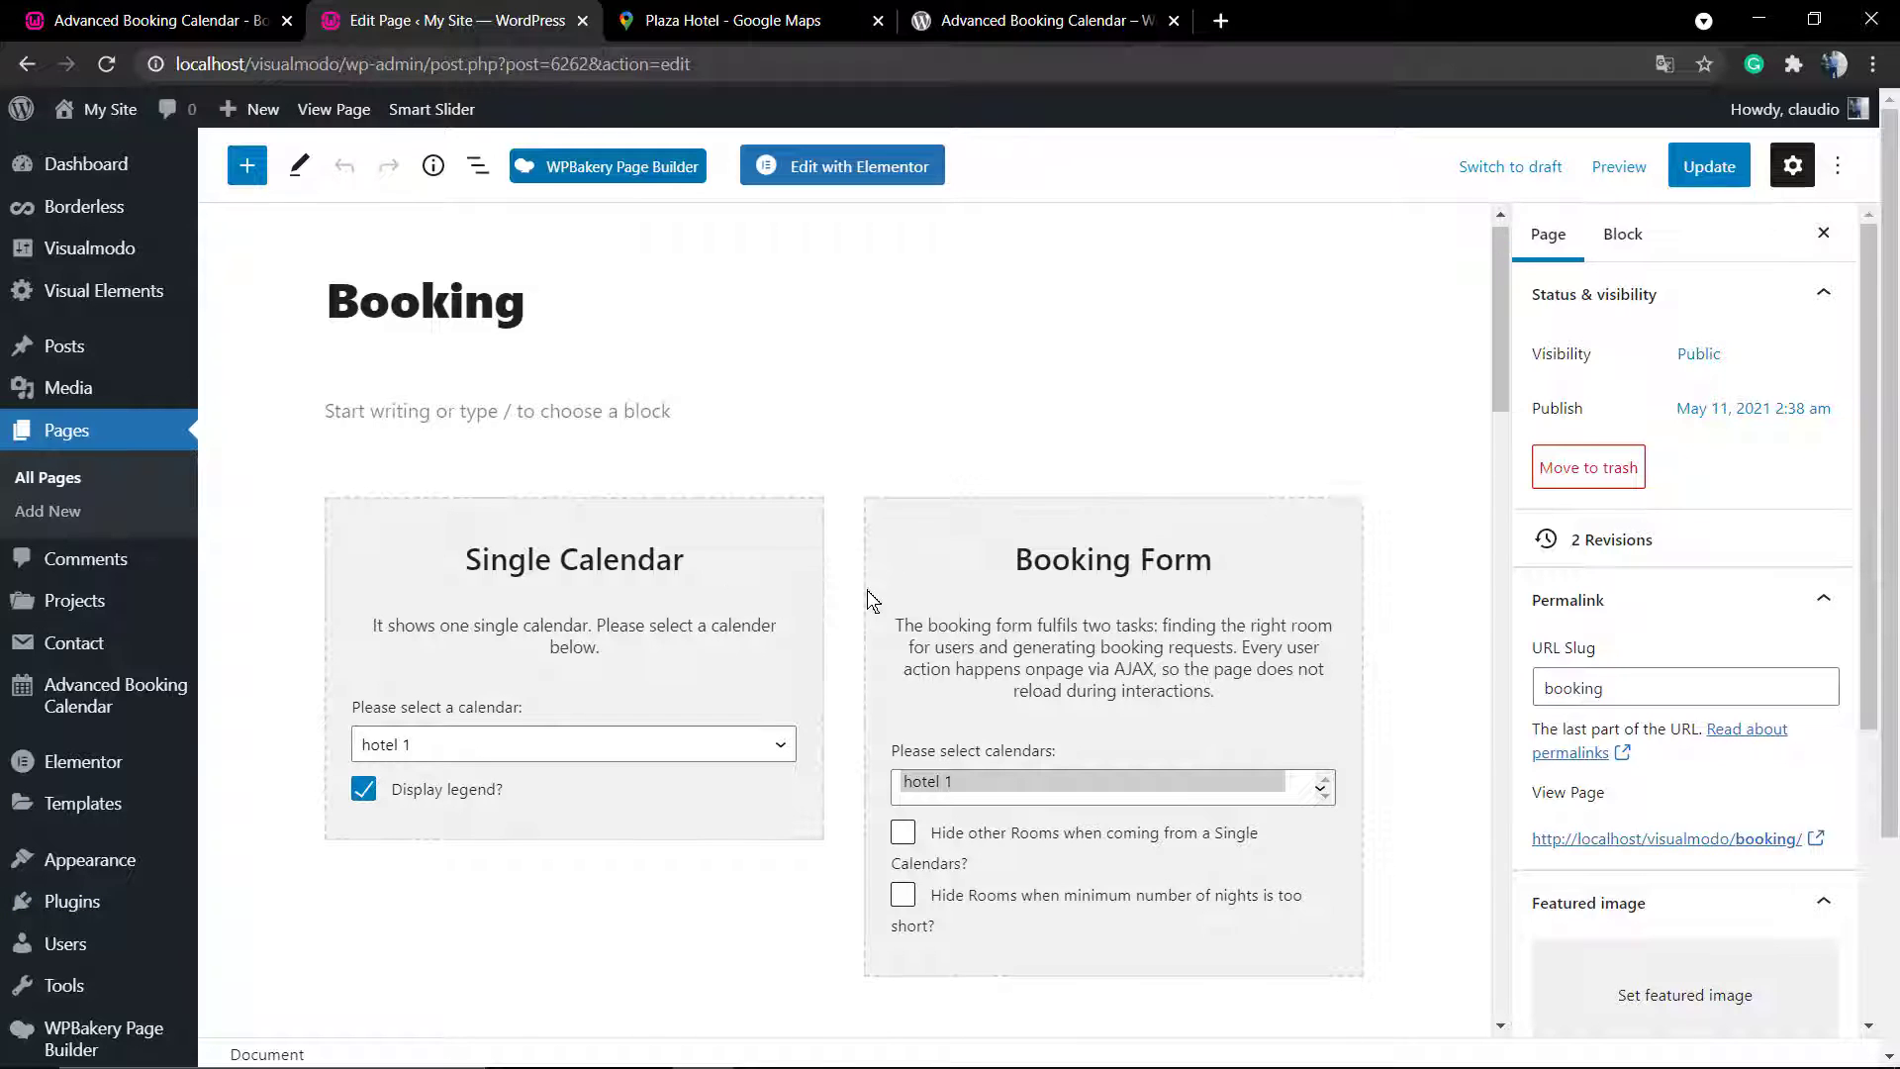
pyautogui.scroll(4, 815, 666)
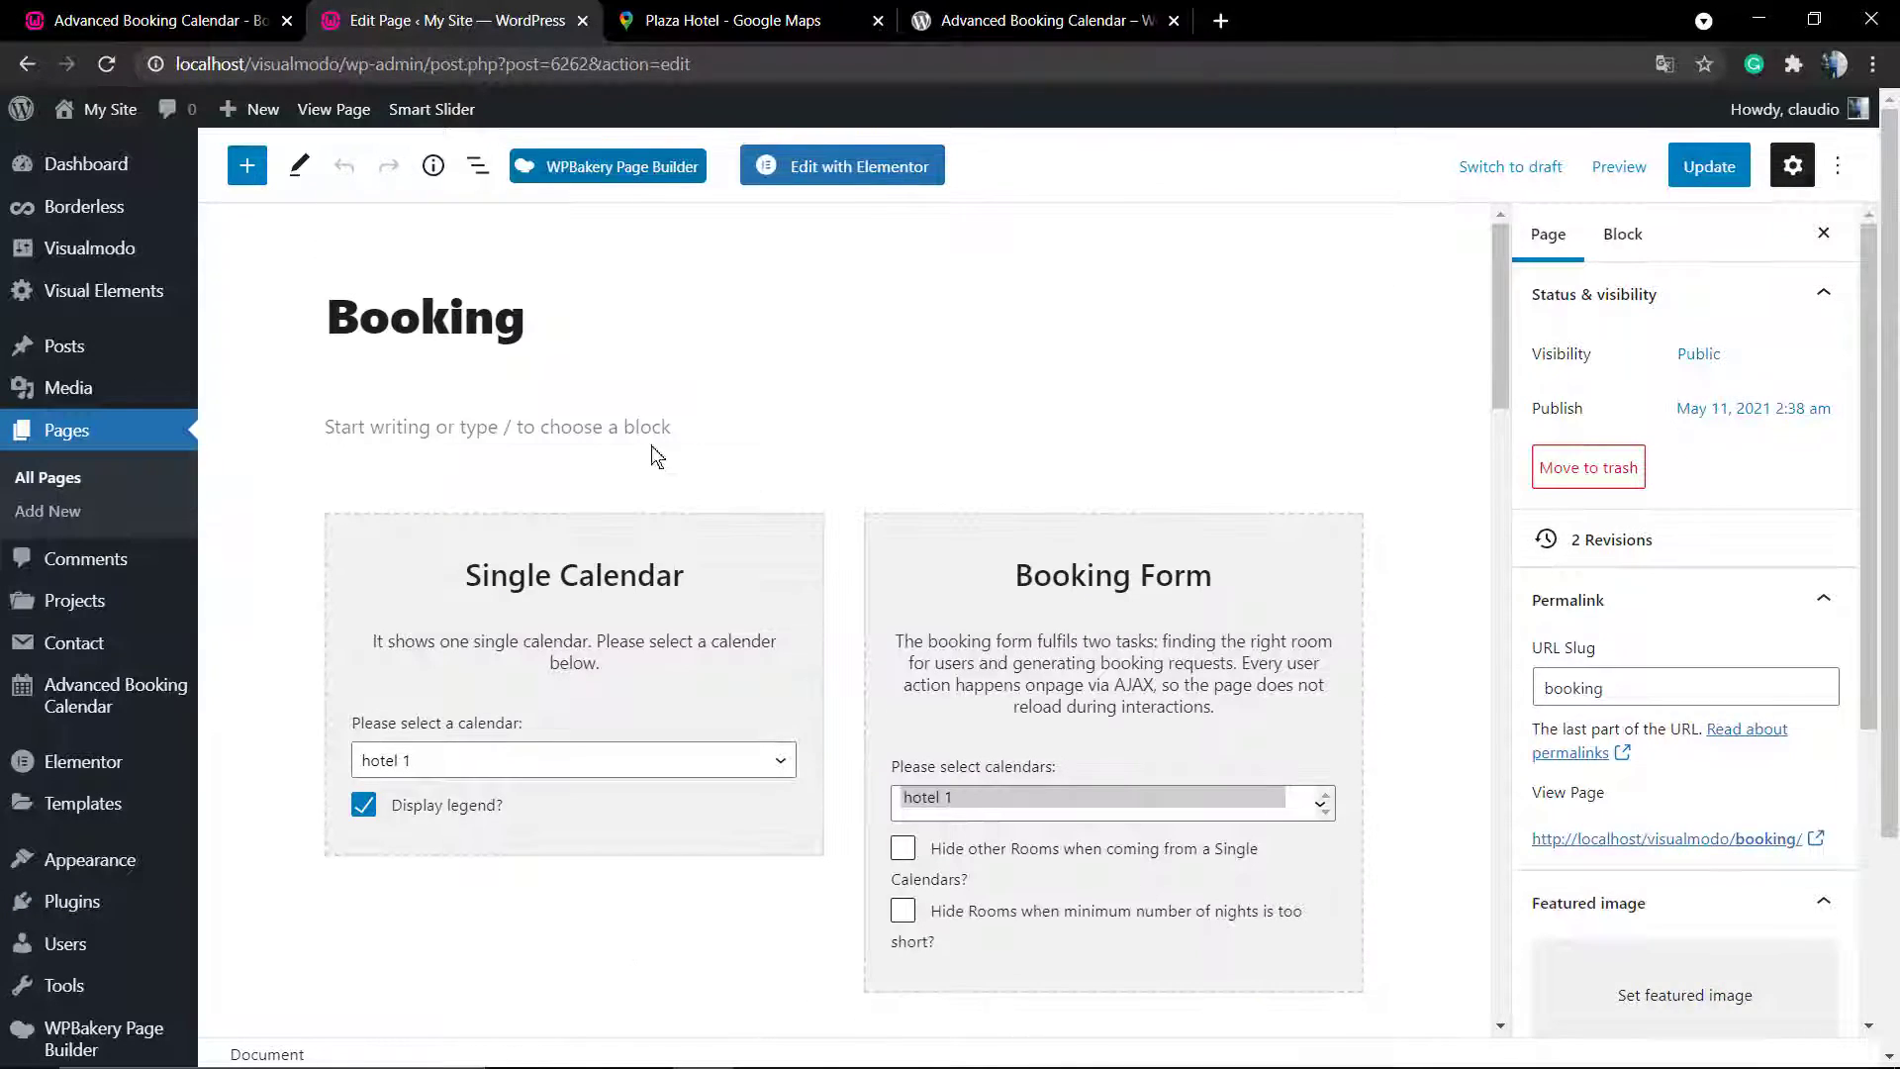
# - Insert a Columns block with the 50 / 50 layout directly below the Booking page title
pyautogui.click(594, 427)
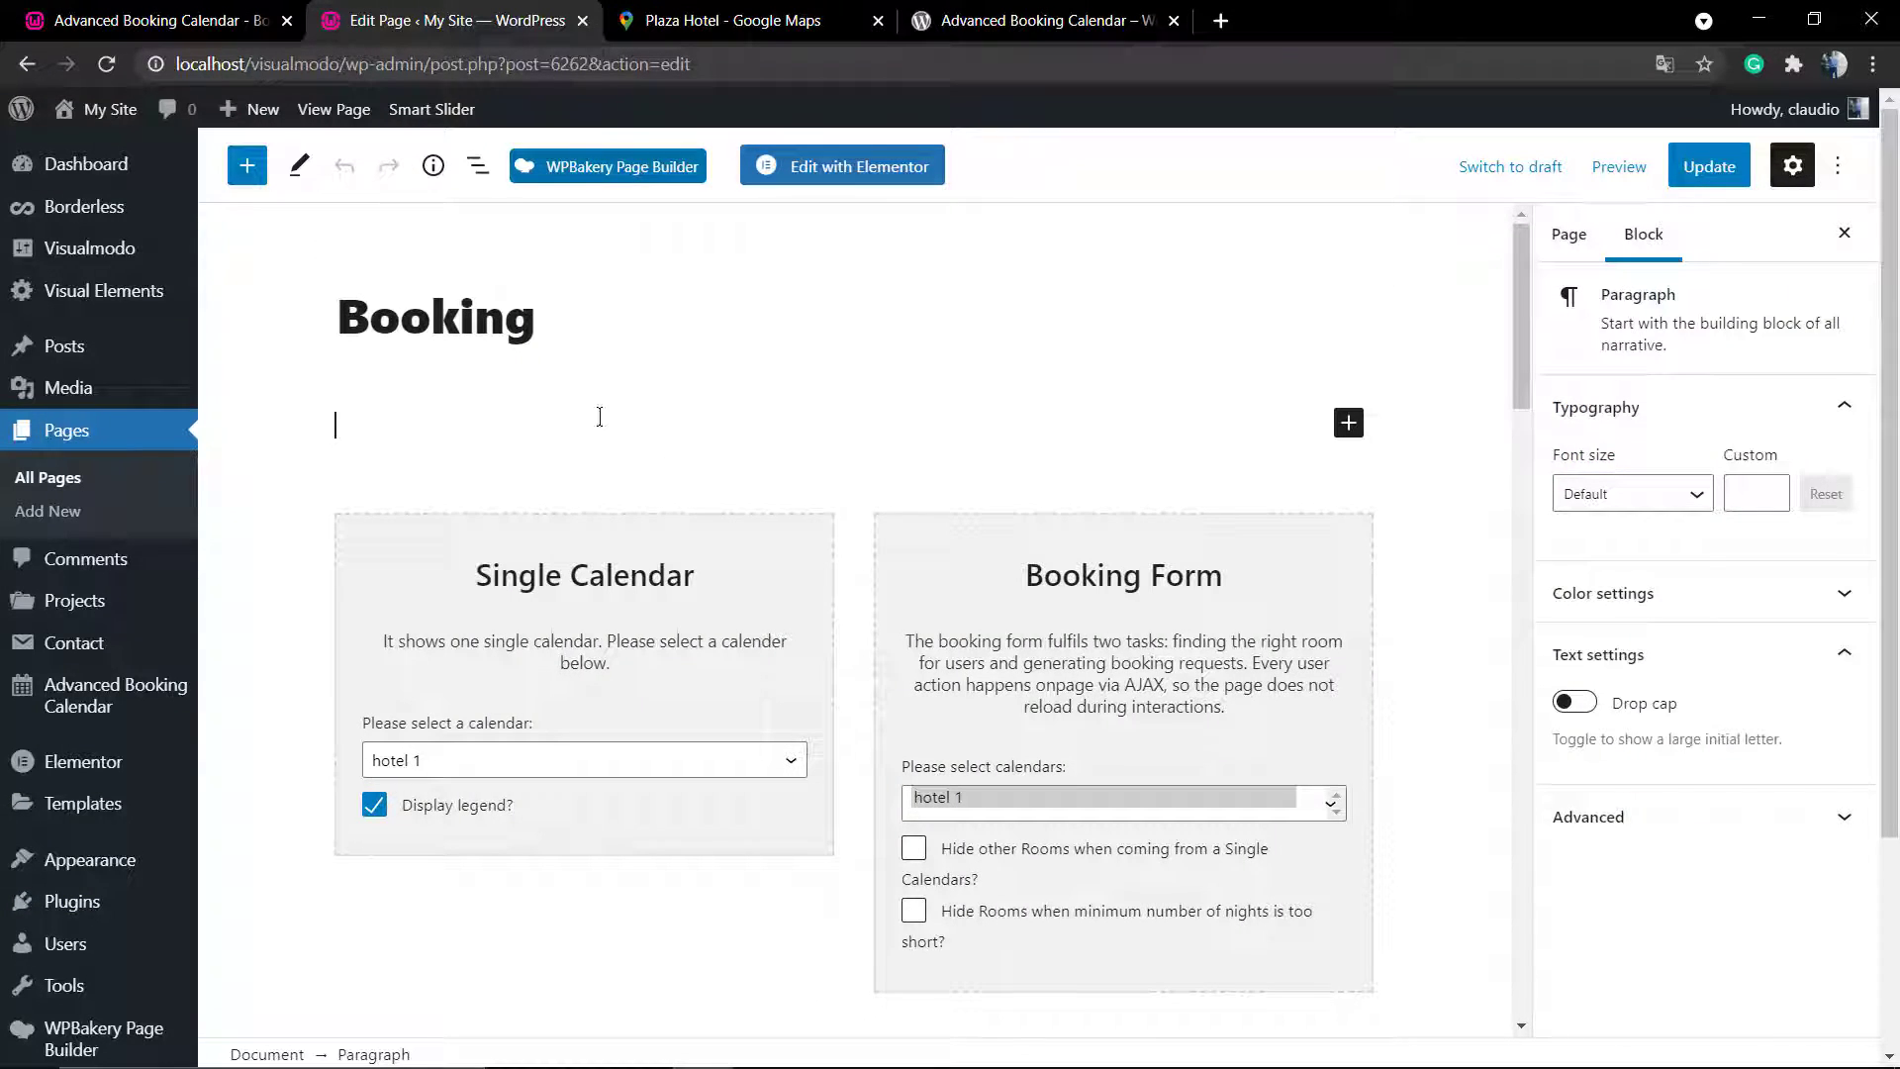
pyautogui.click(1348, 422)
pyautogui.write('col')
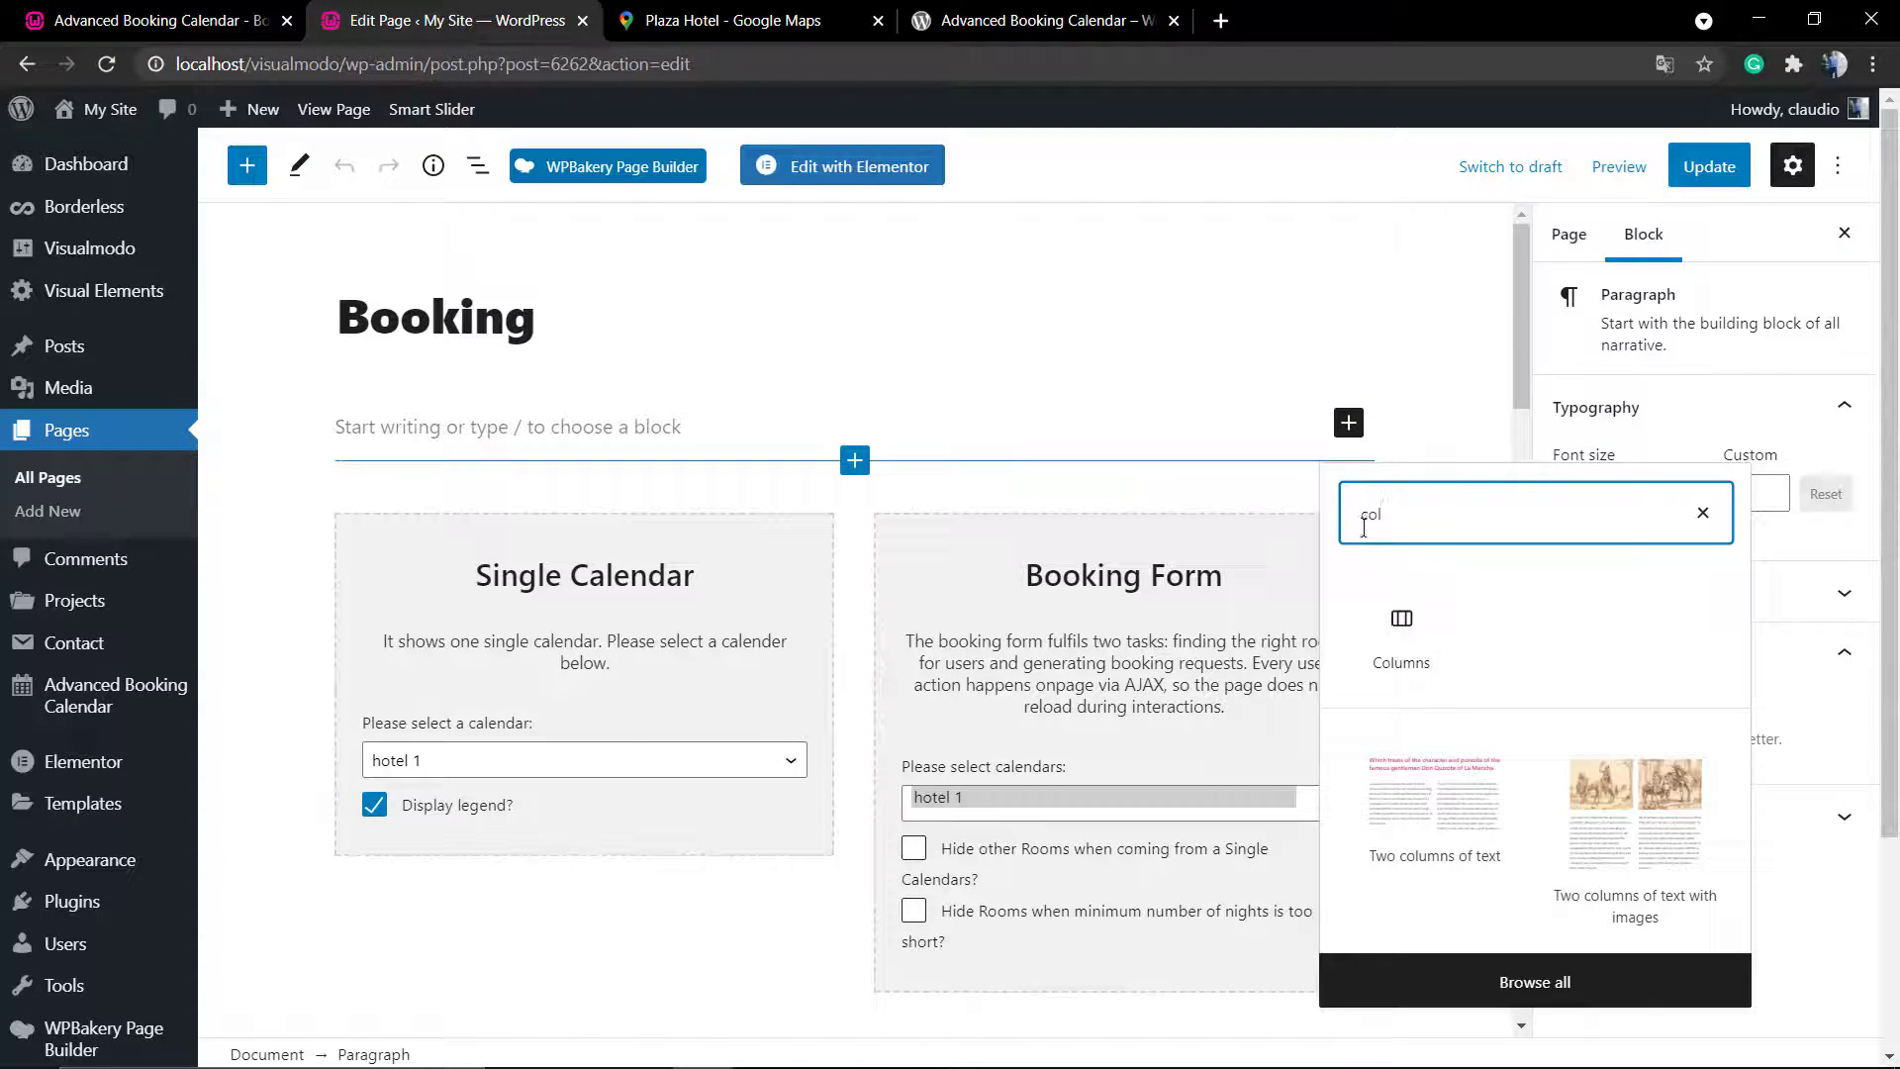
pyautogui.click(1401, 621)
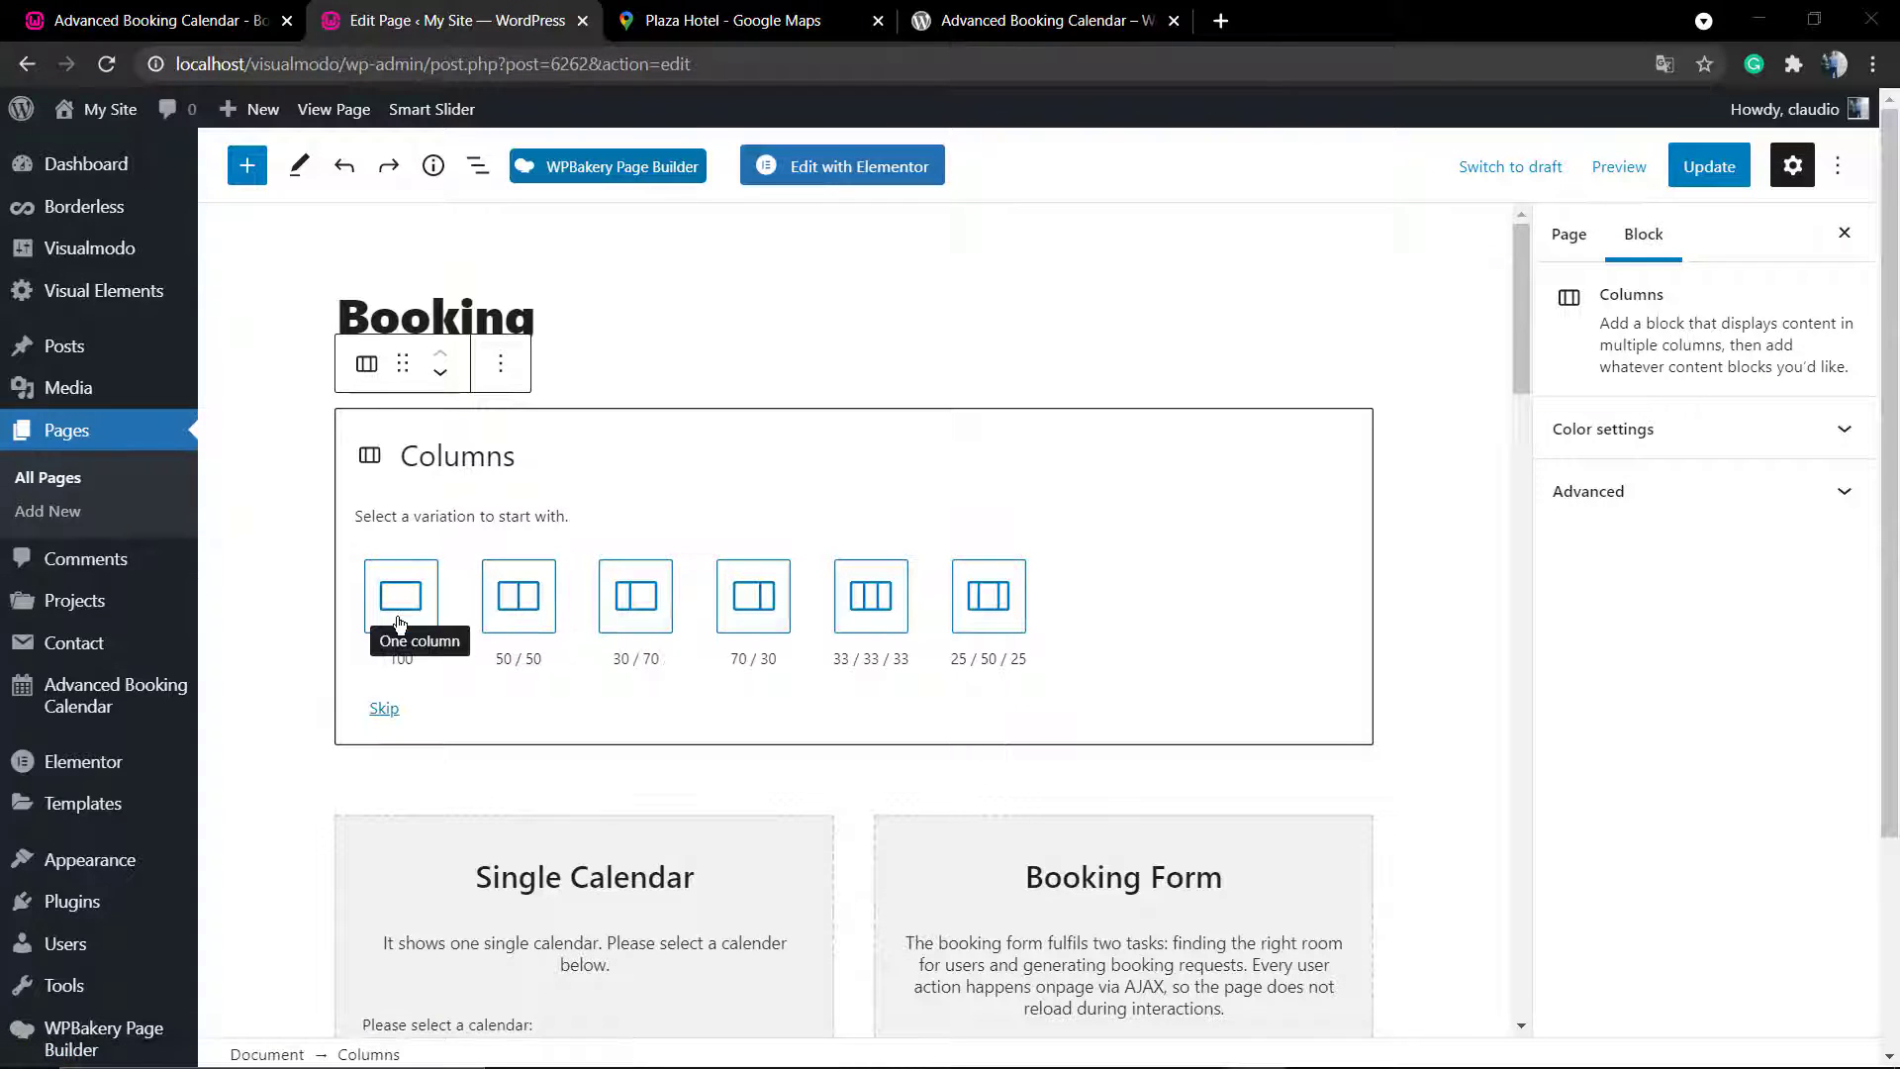
pyautogui.click(533, 613)
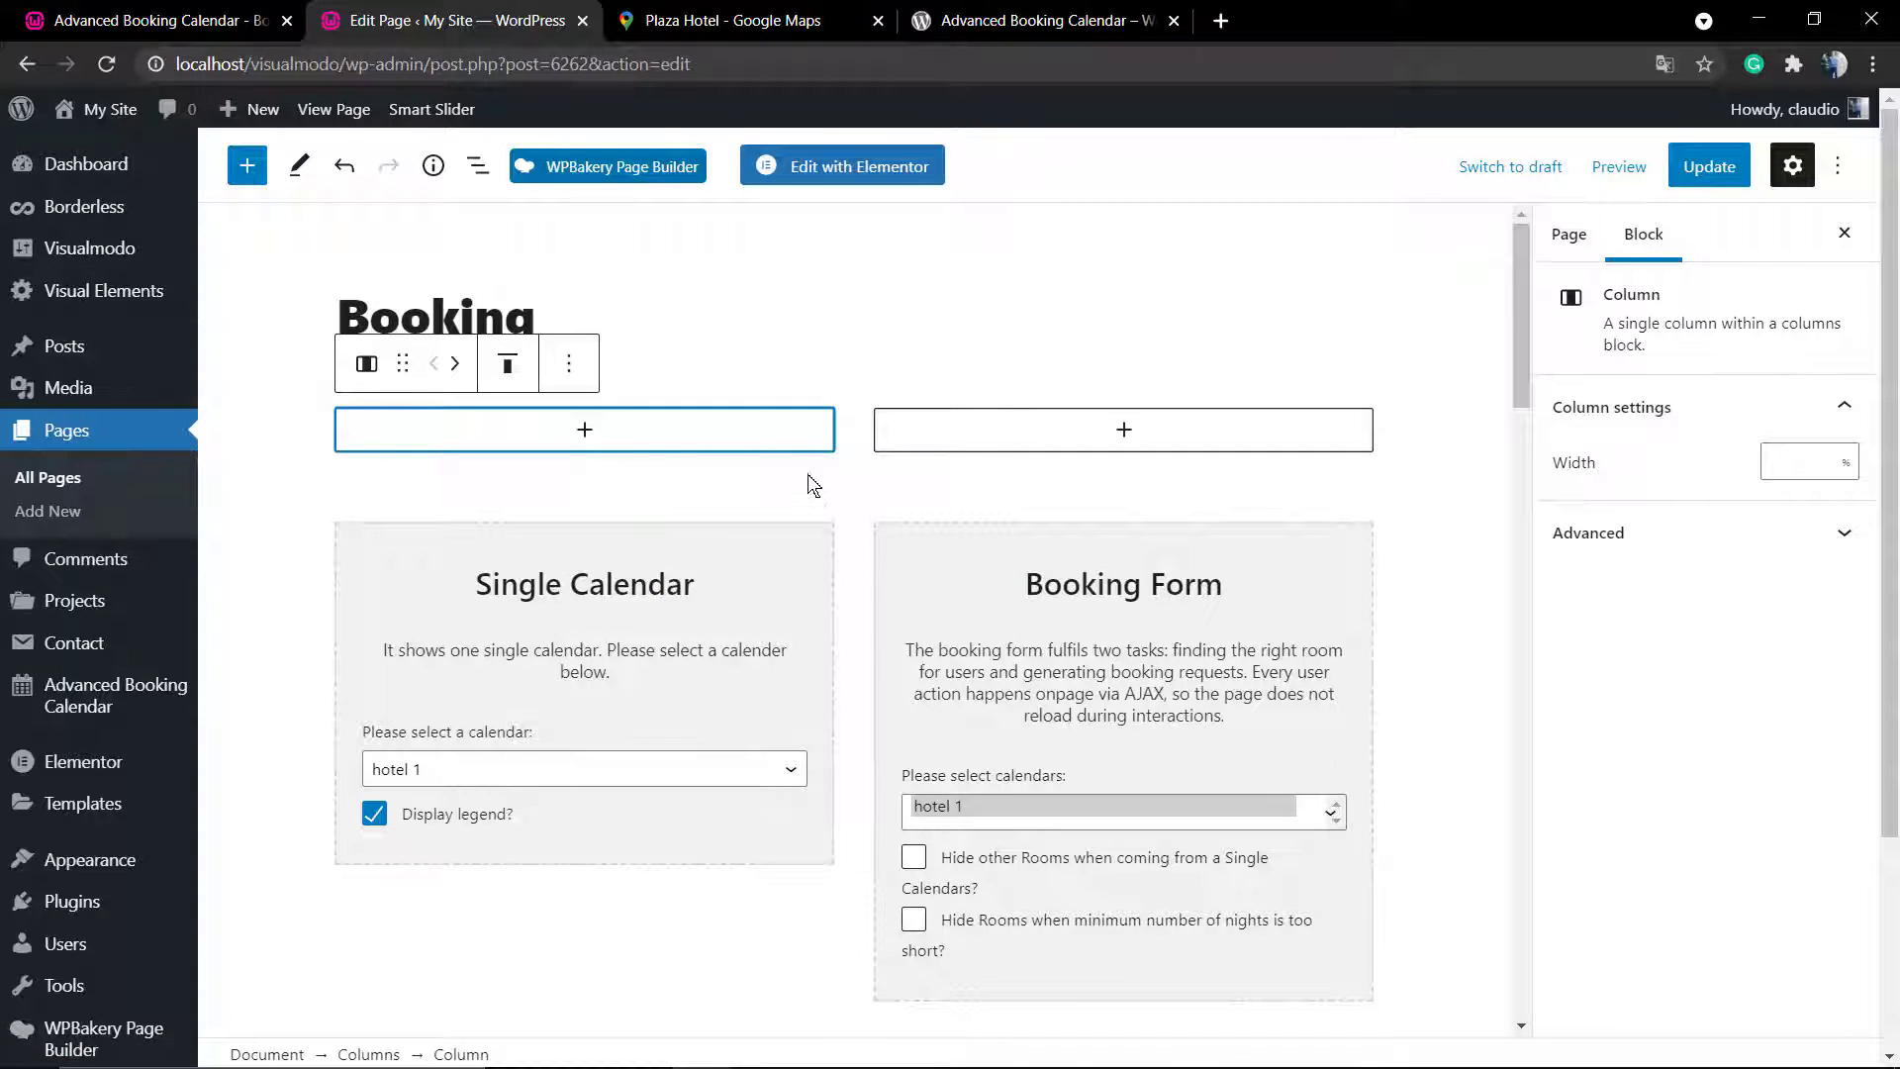
# - Add a Booking Form block to the first column of the new Columns block
pyautogui.click(581, 433)
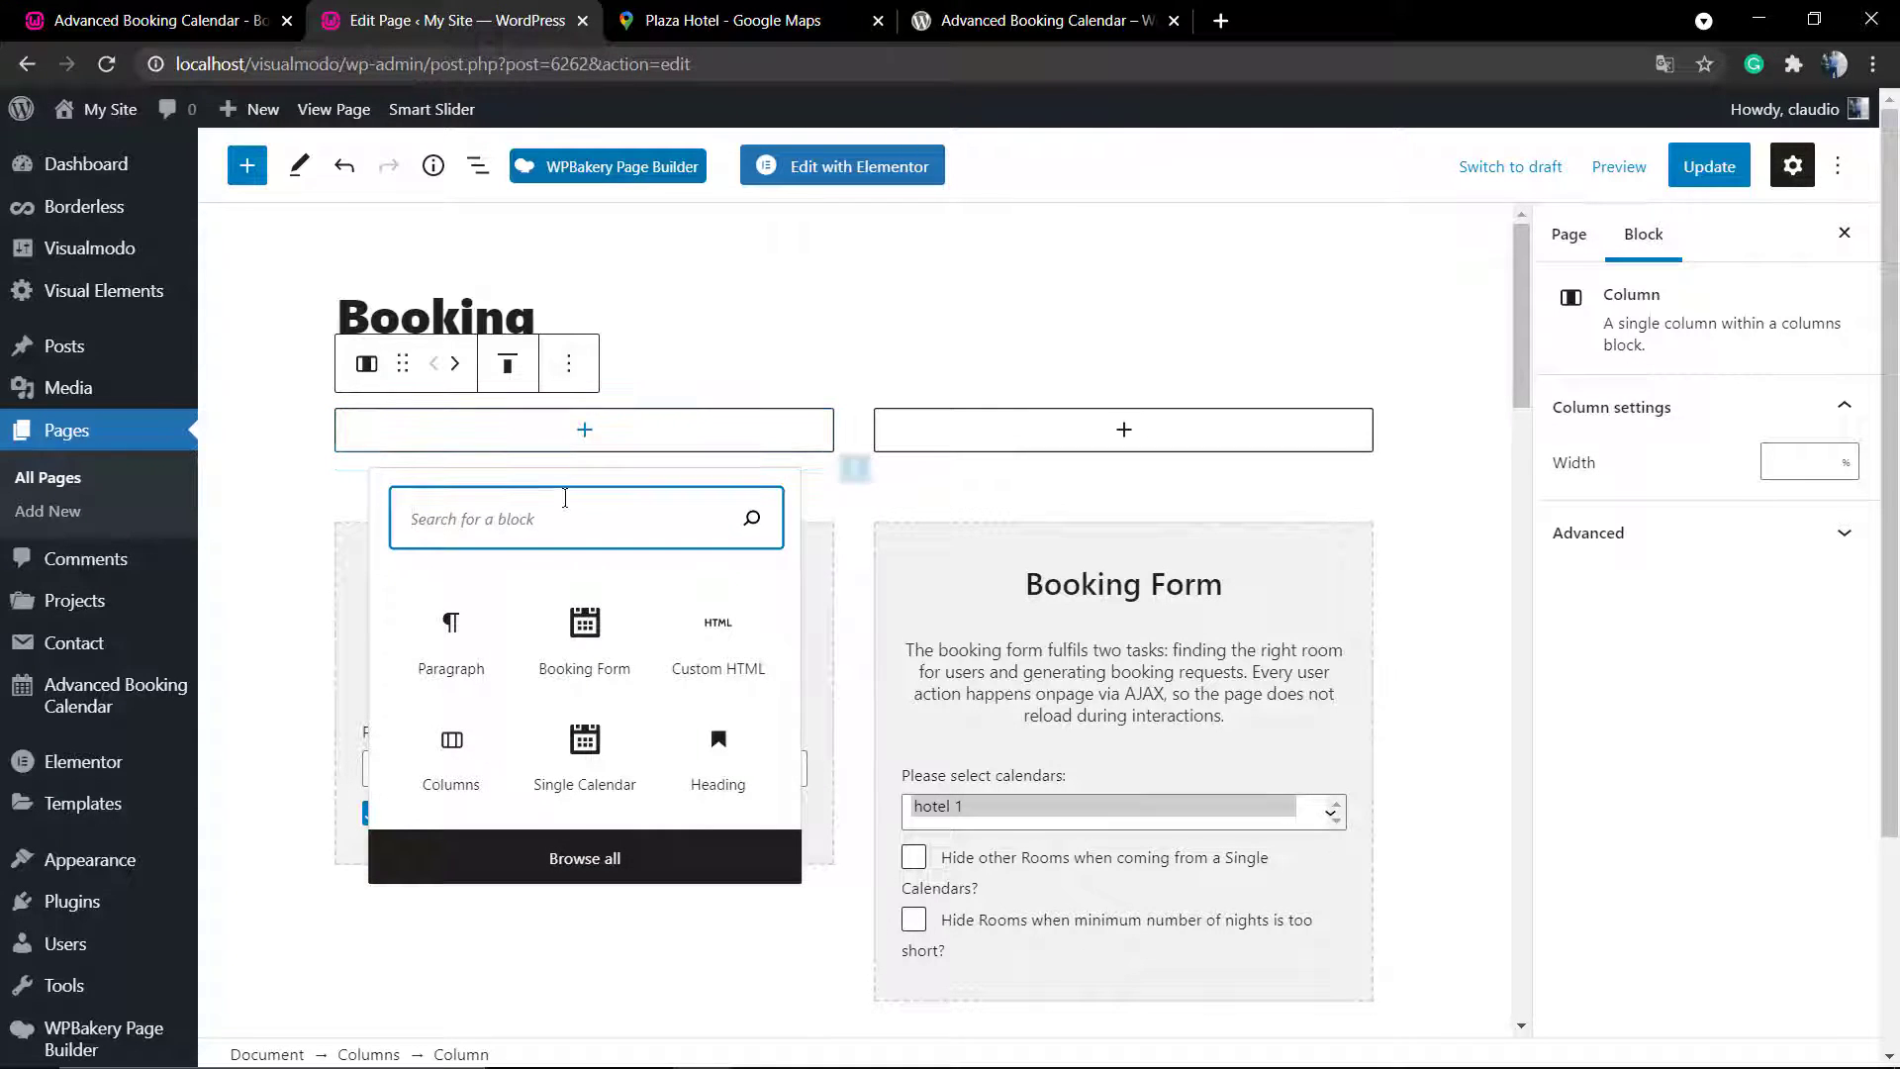
pyautogui.write('boo')
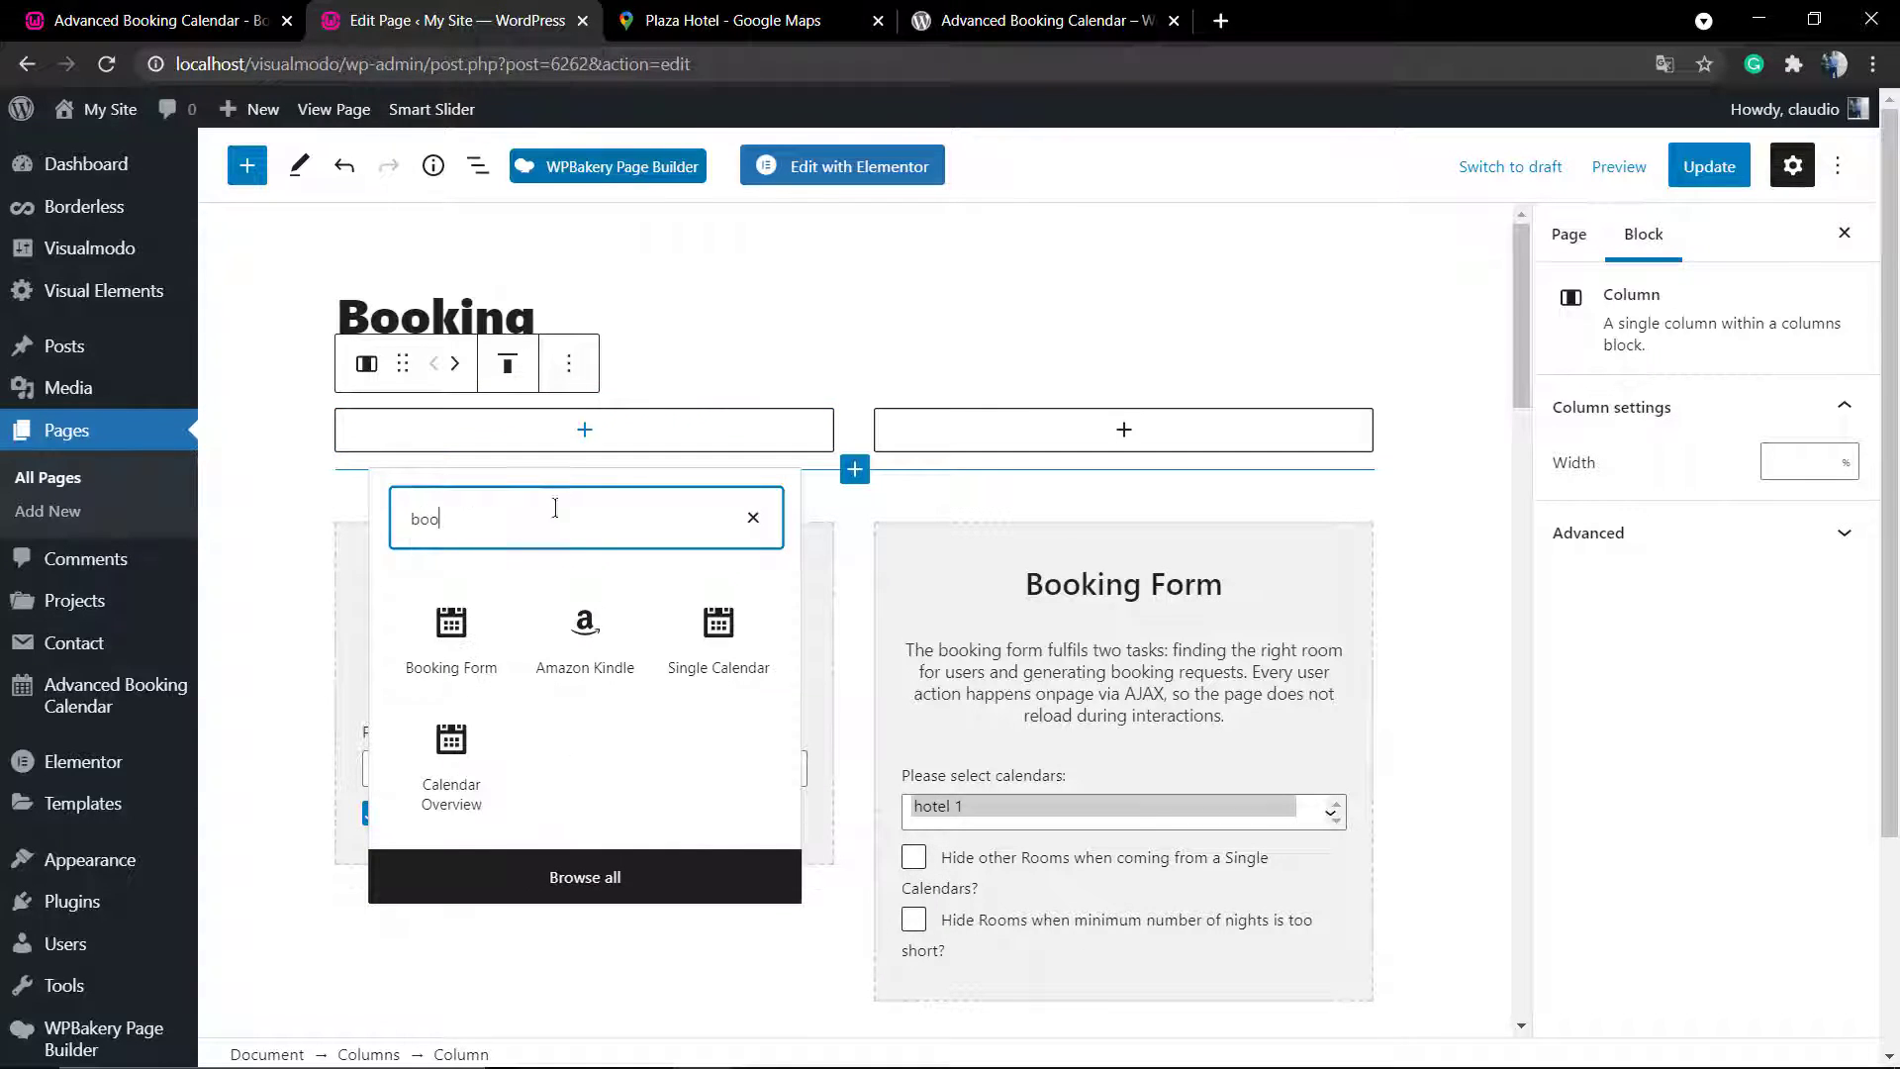
pyautogui.click(450, 647)
# - Add a Single Calendar block to the second column and select hotel 1 for both the calendar and the new booking form
pyautogui.click(1121, 435)
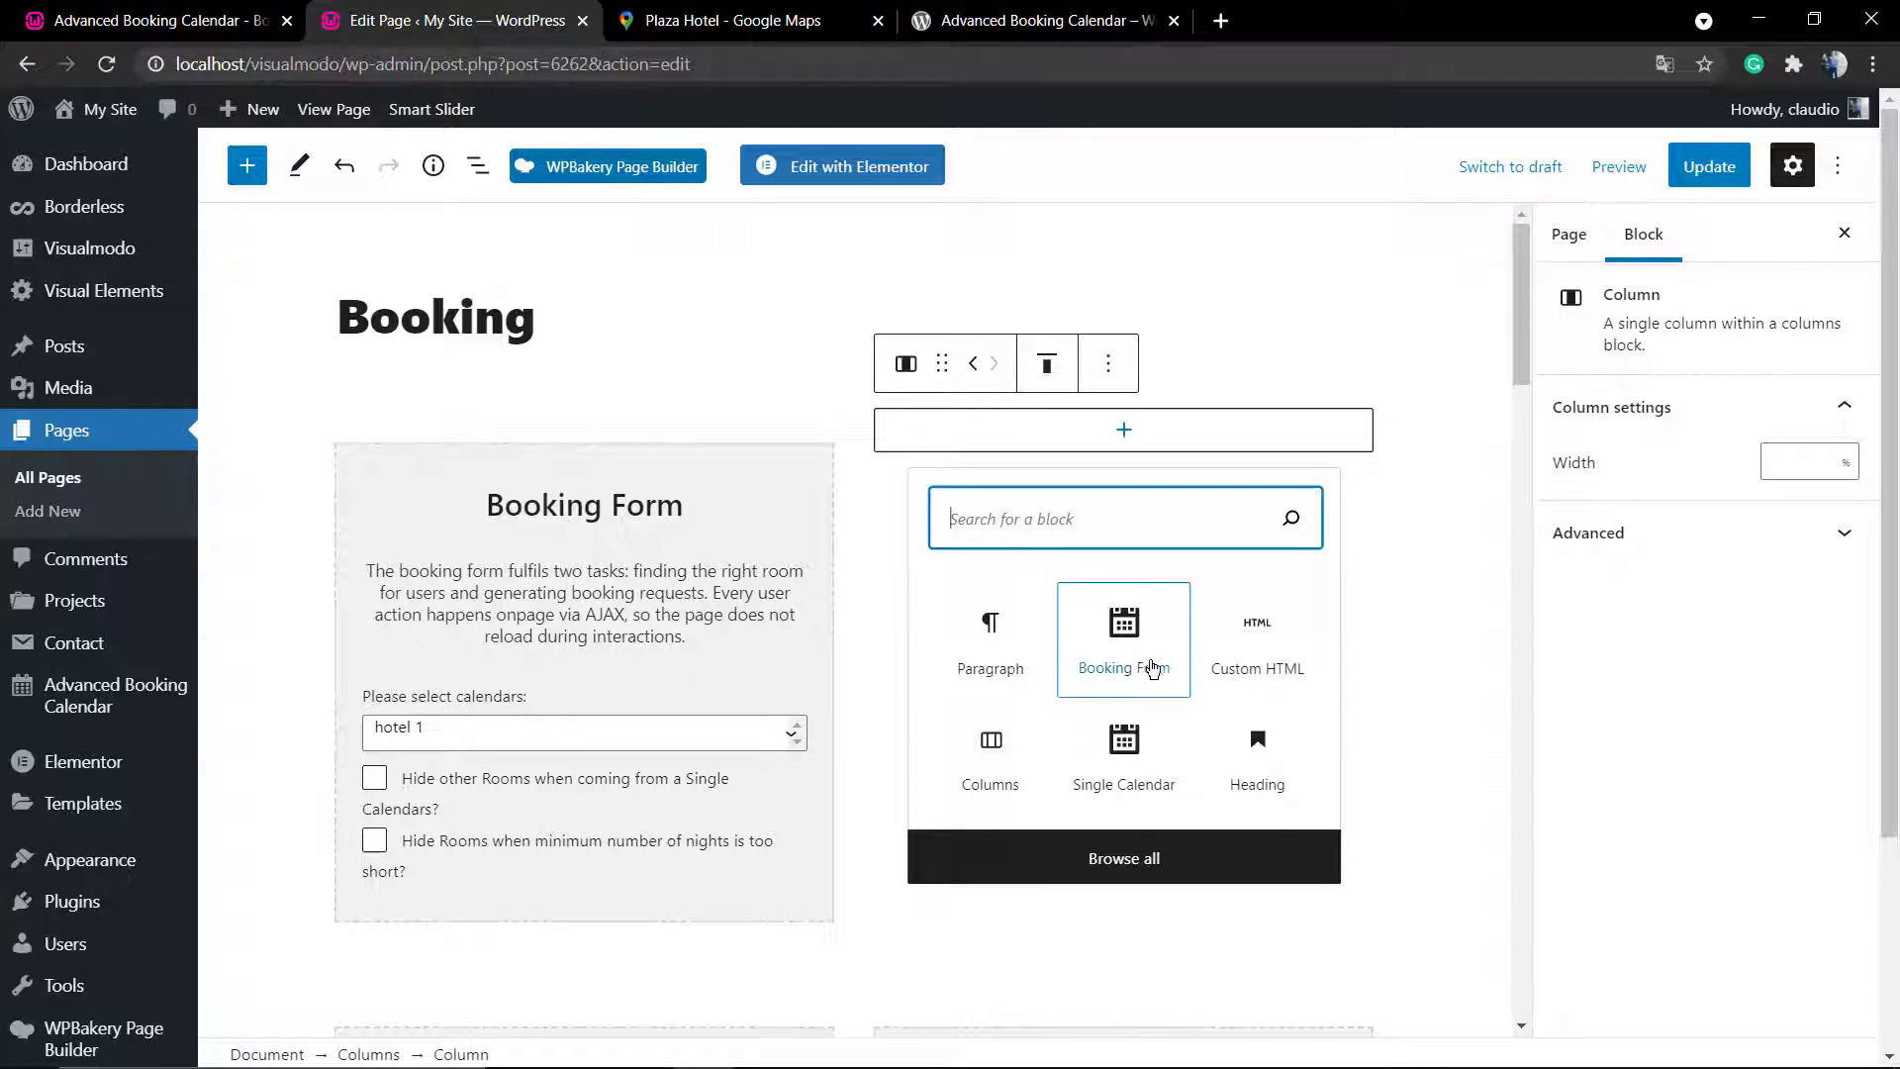
pyautogui.click(1124, 747)
pyautogui.click(1030, 690)
pyautogui.click(1007, 744)
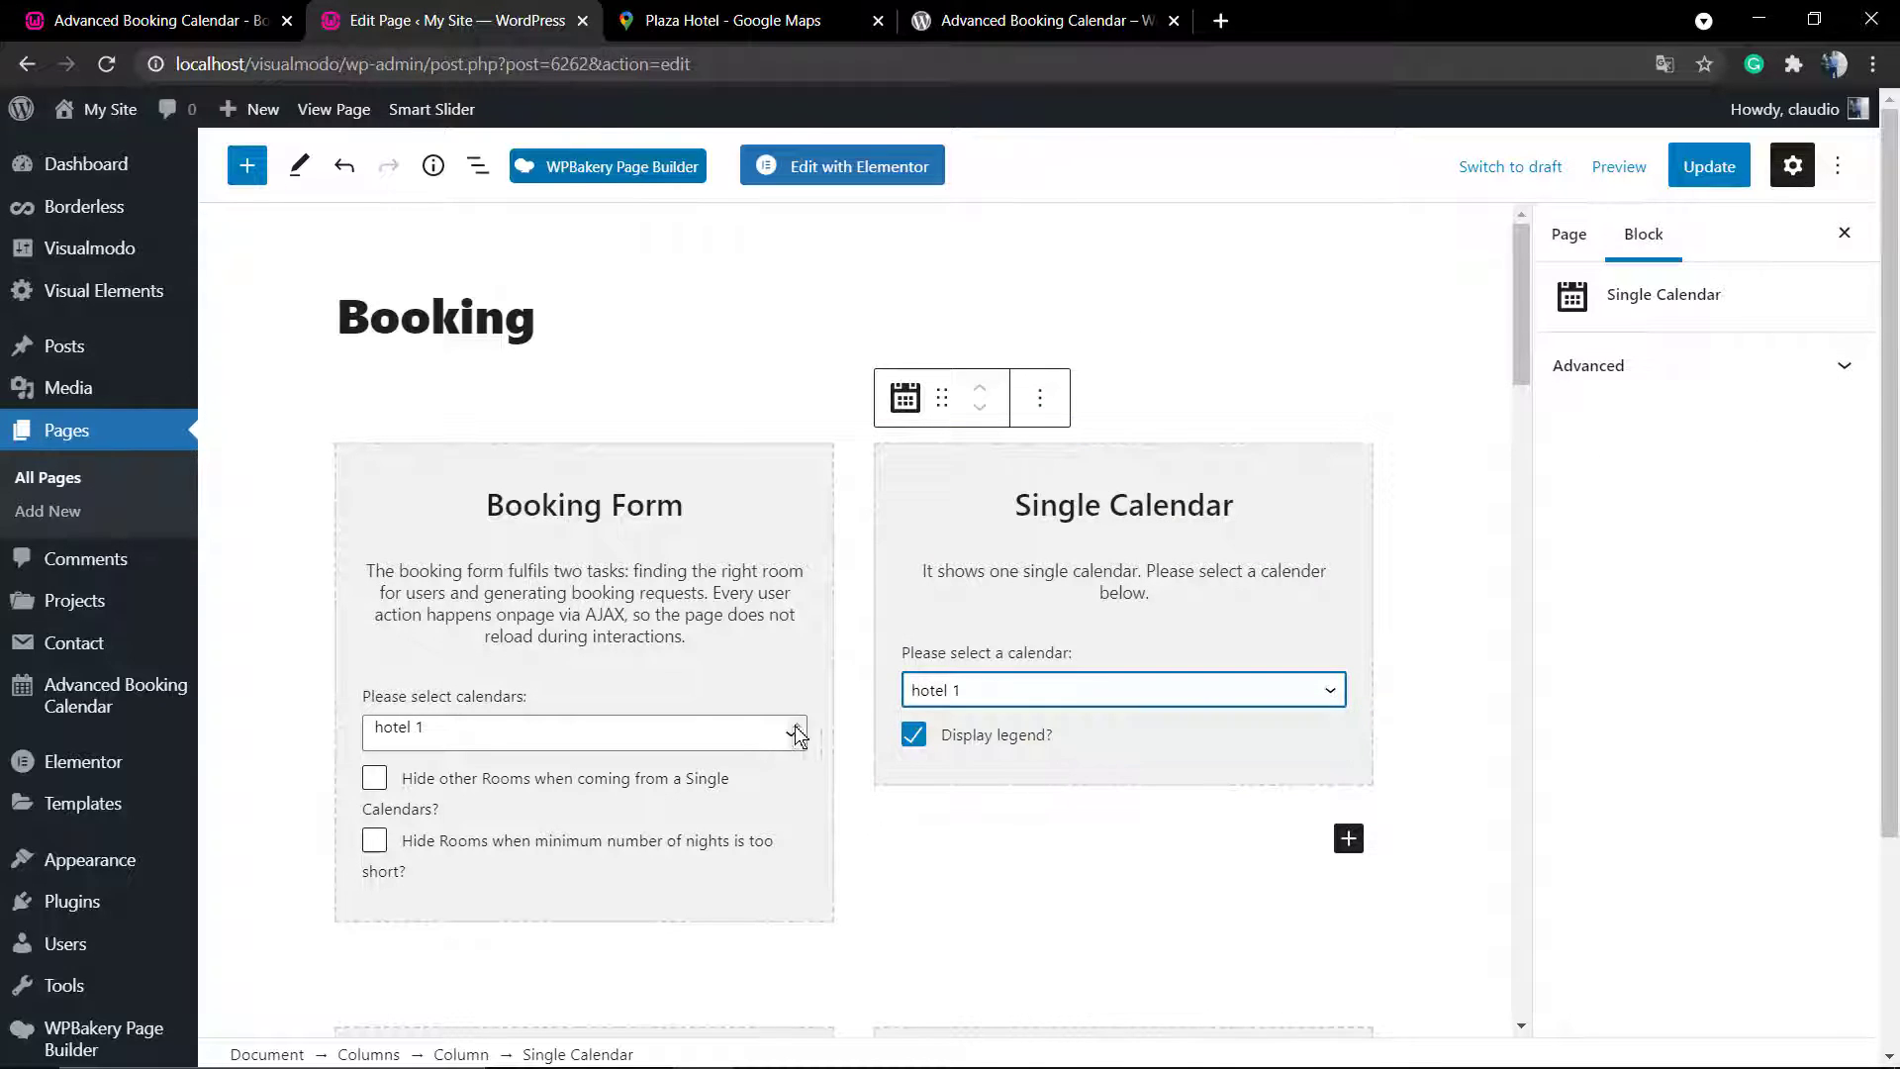
pyautogui.click(596, 742)
# - Remove the old Single Calendar and Booking Form blocks from the lower pair of columns
pyautogui.scroll(-6, 994, 686)
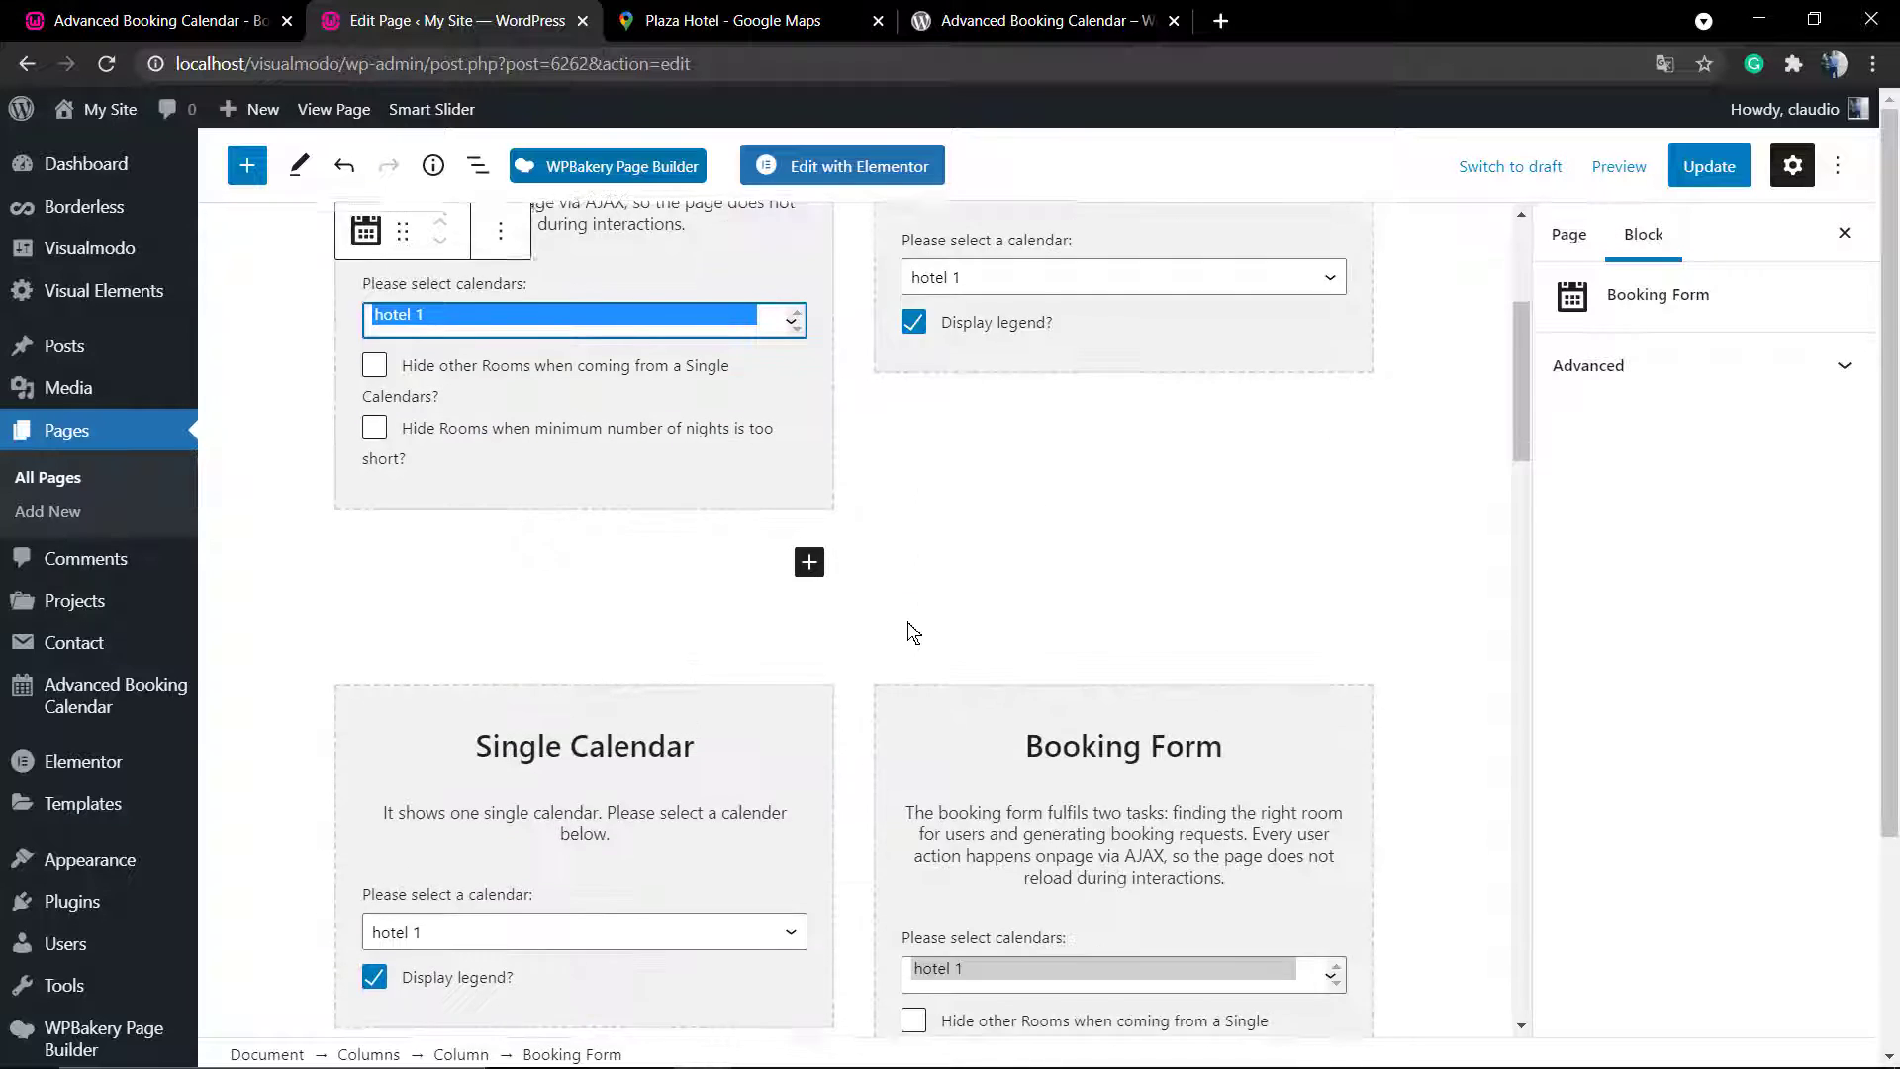
pyautogui.click(787, 498)
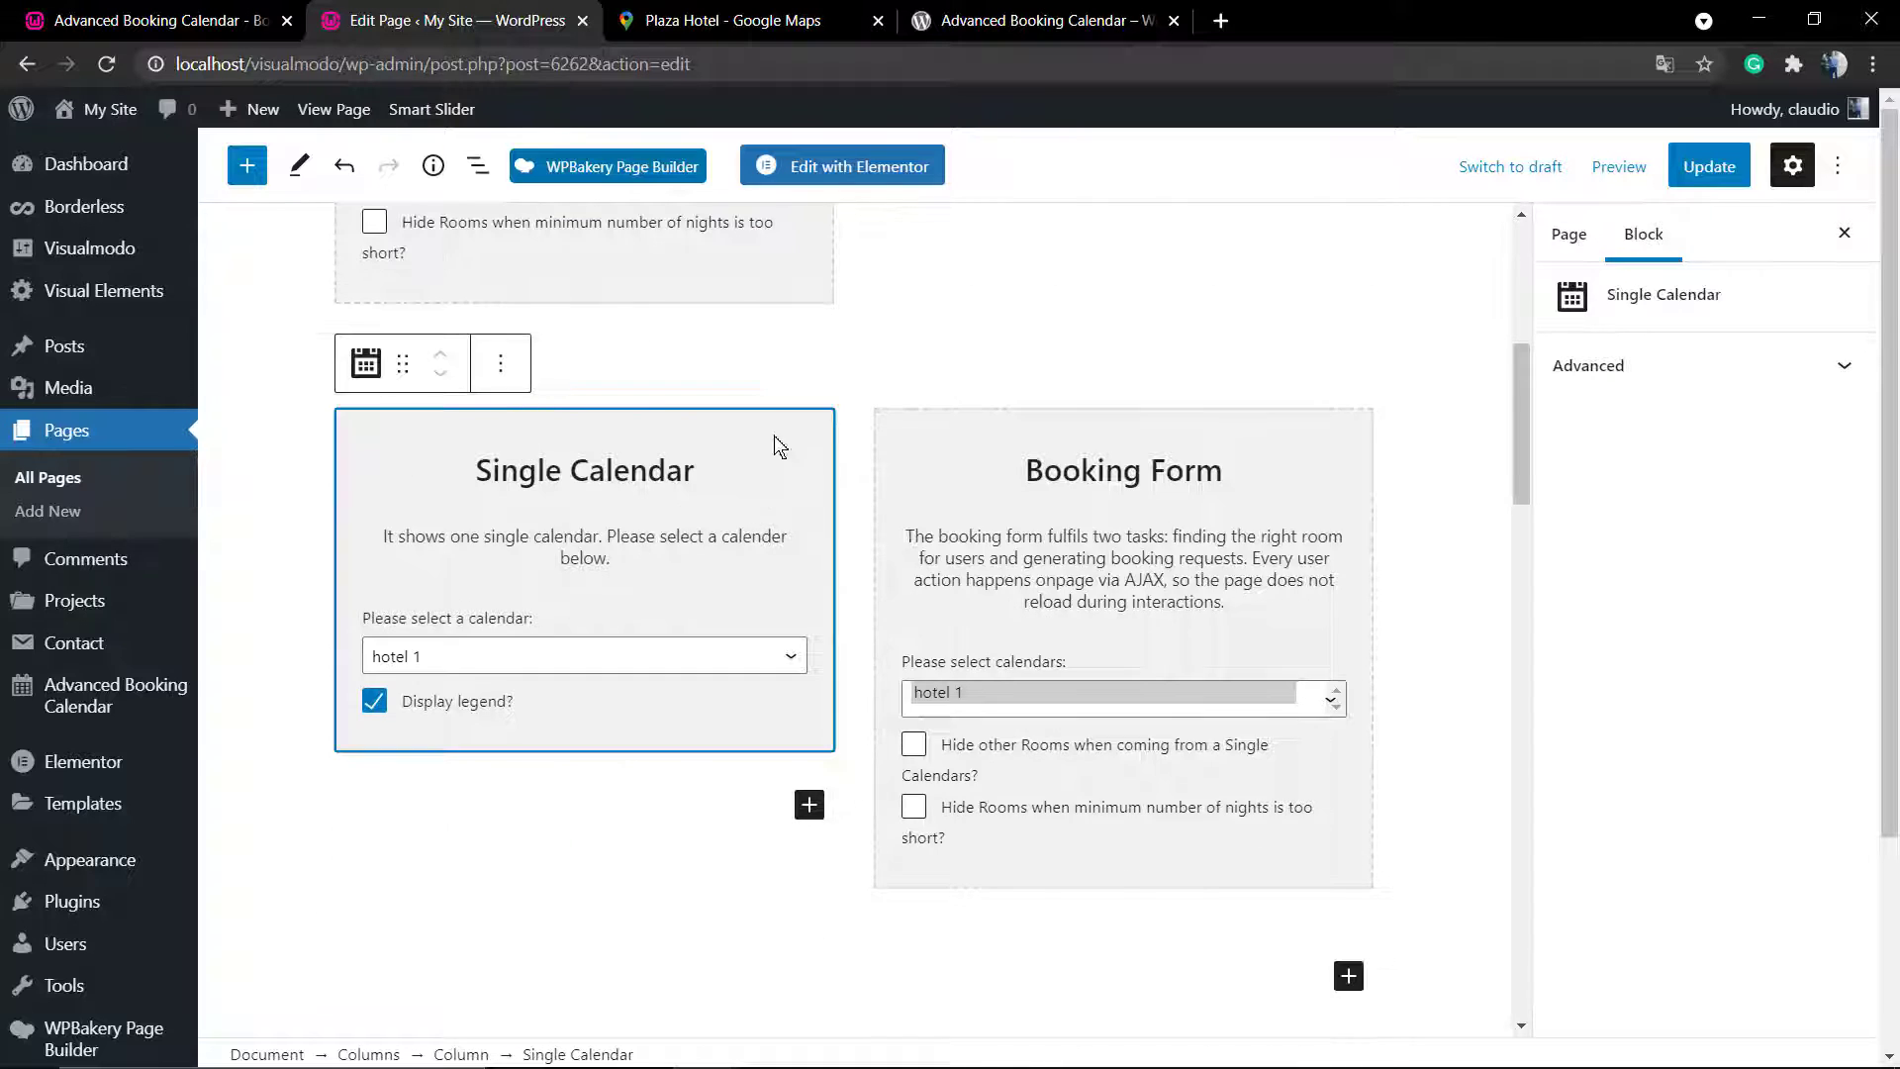
pyautogui.click(501, 363)
pyautogui.click(593, 905)
pyautogui.click(922, 421)
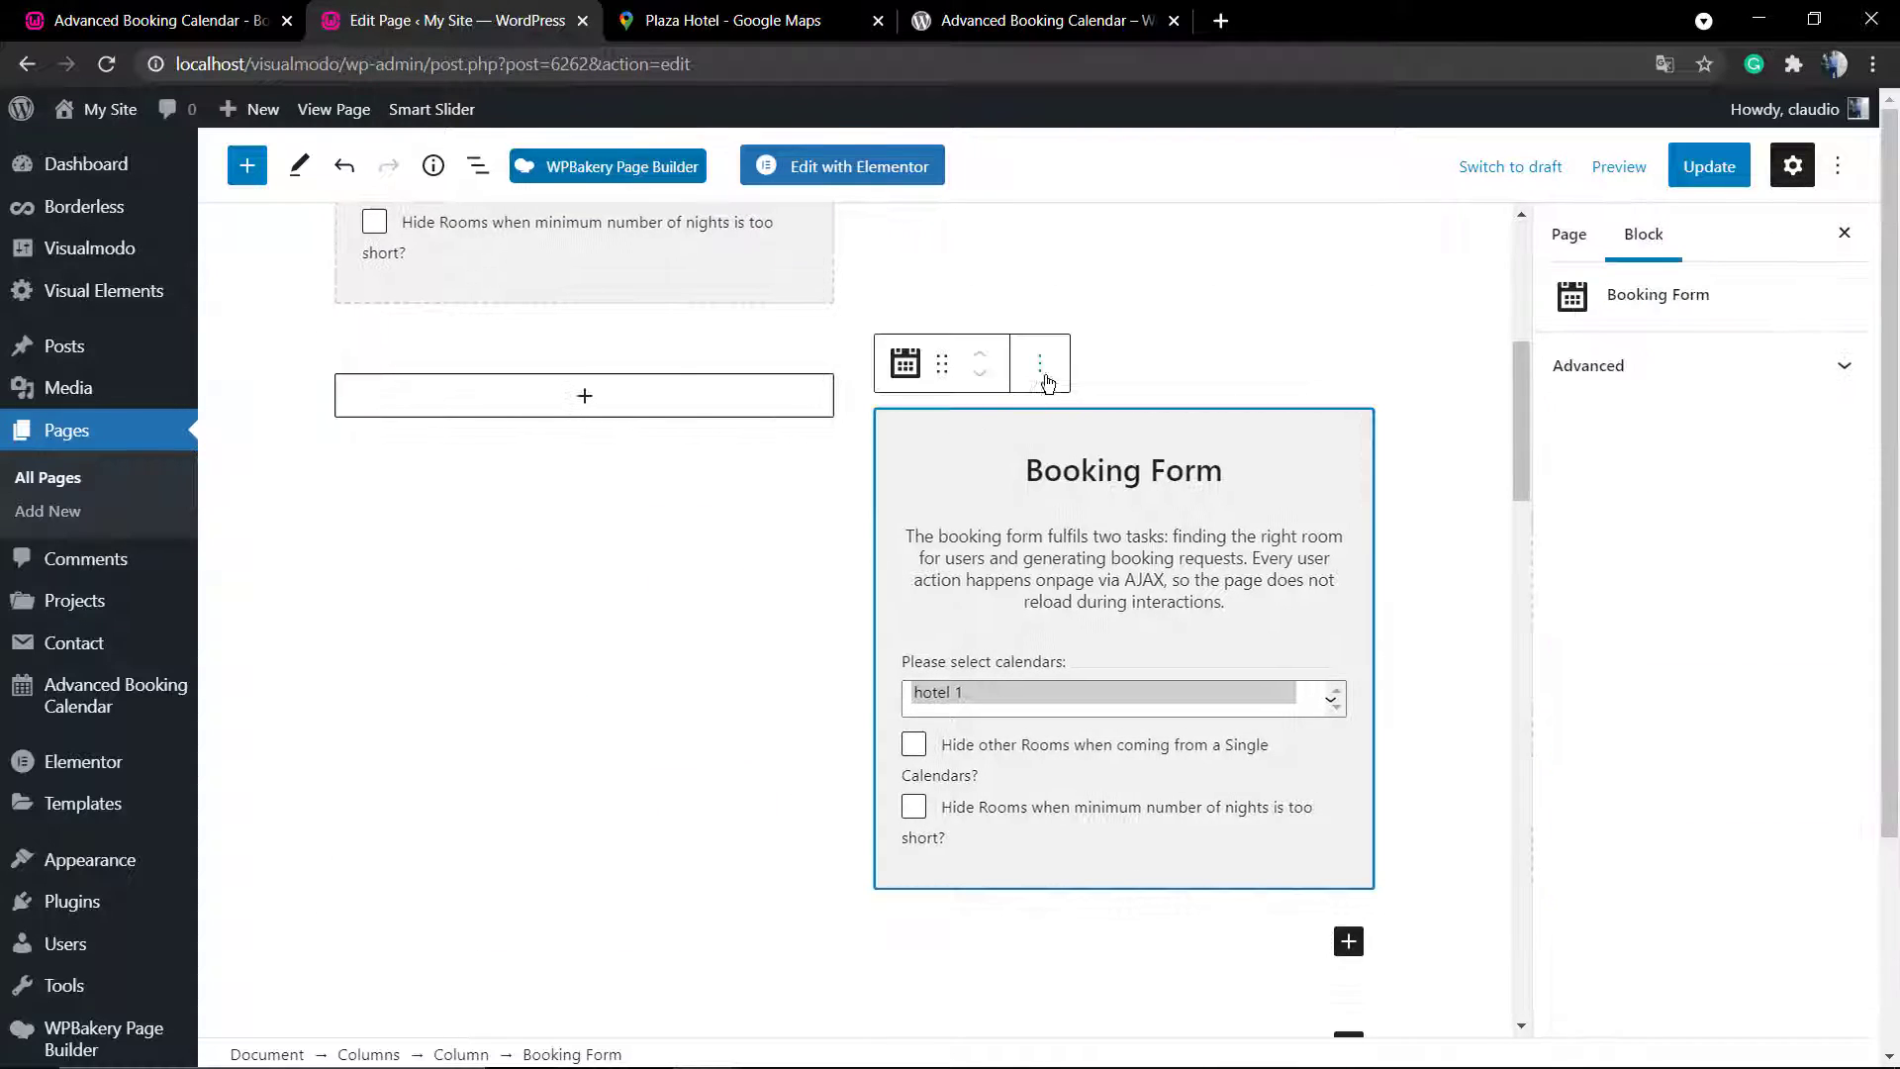
pyautogui.click(1039, 363)
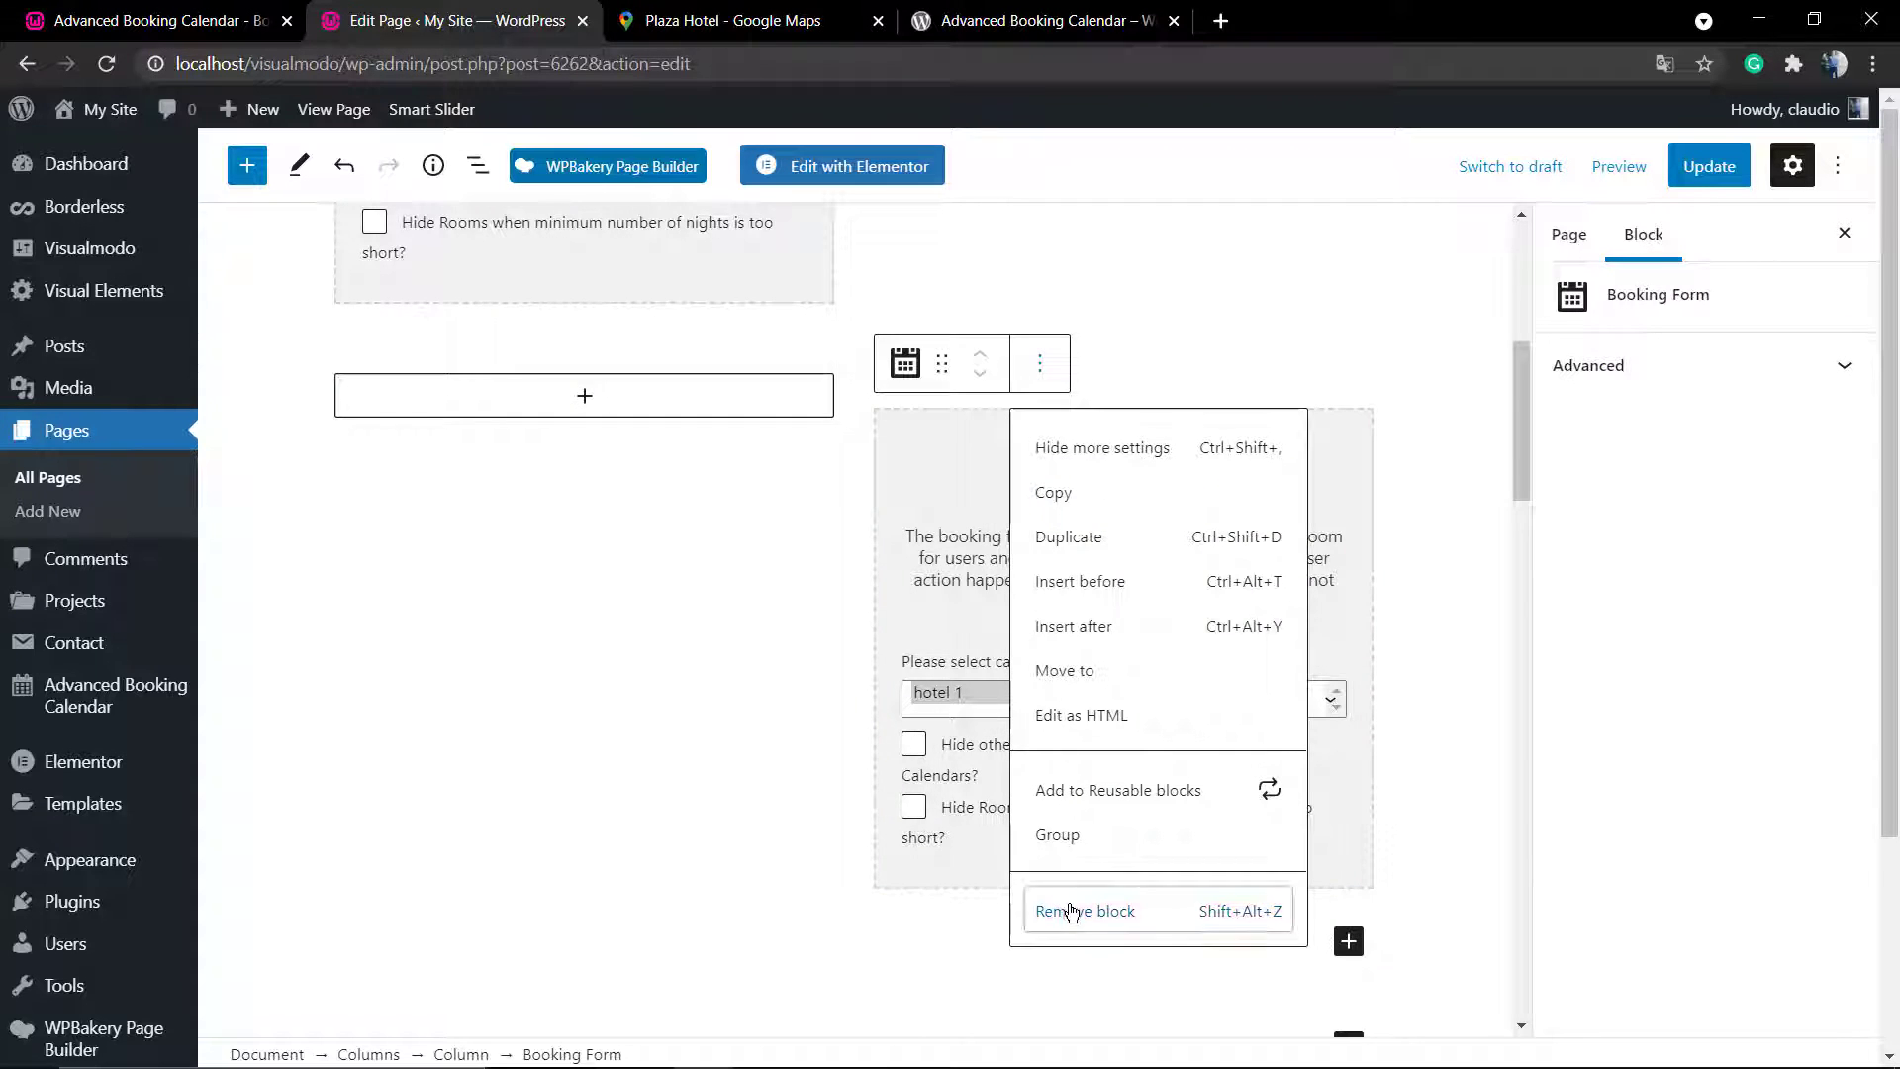
pyautogui.click(1034, 910)
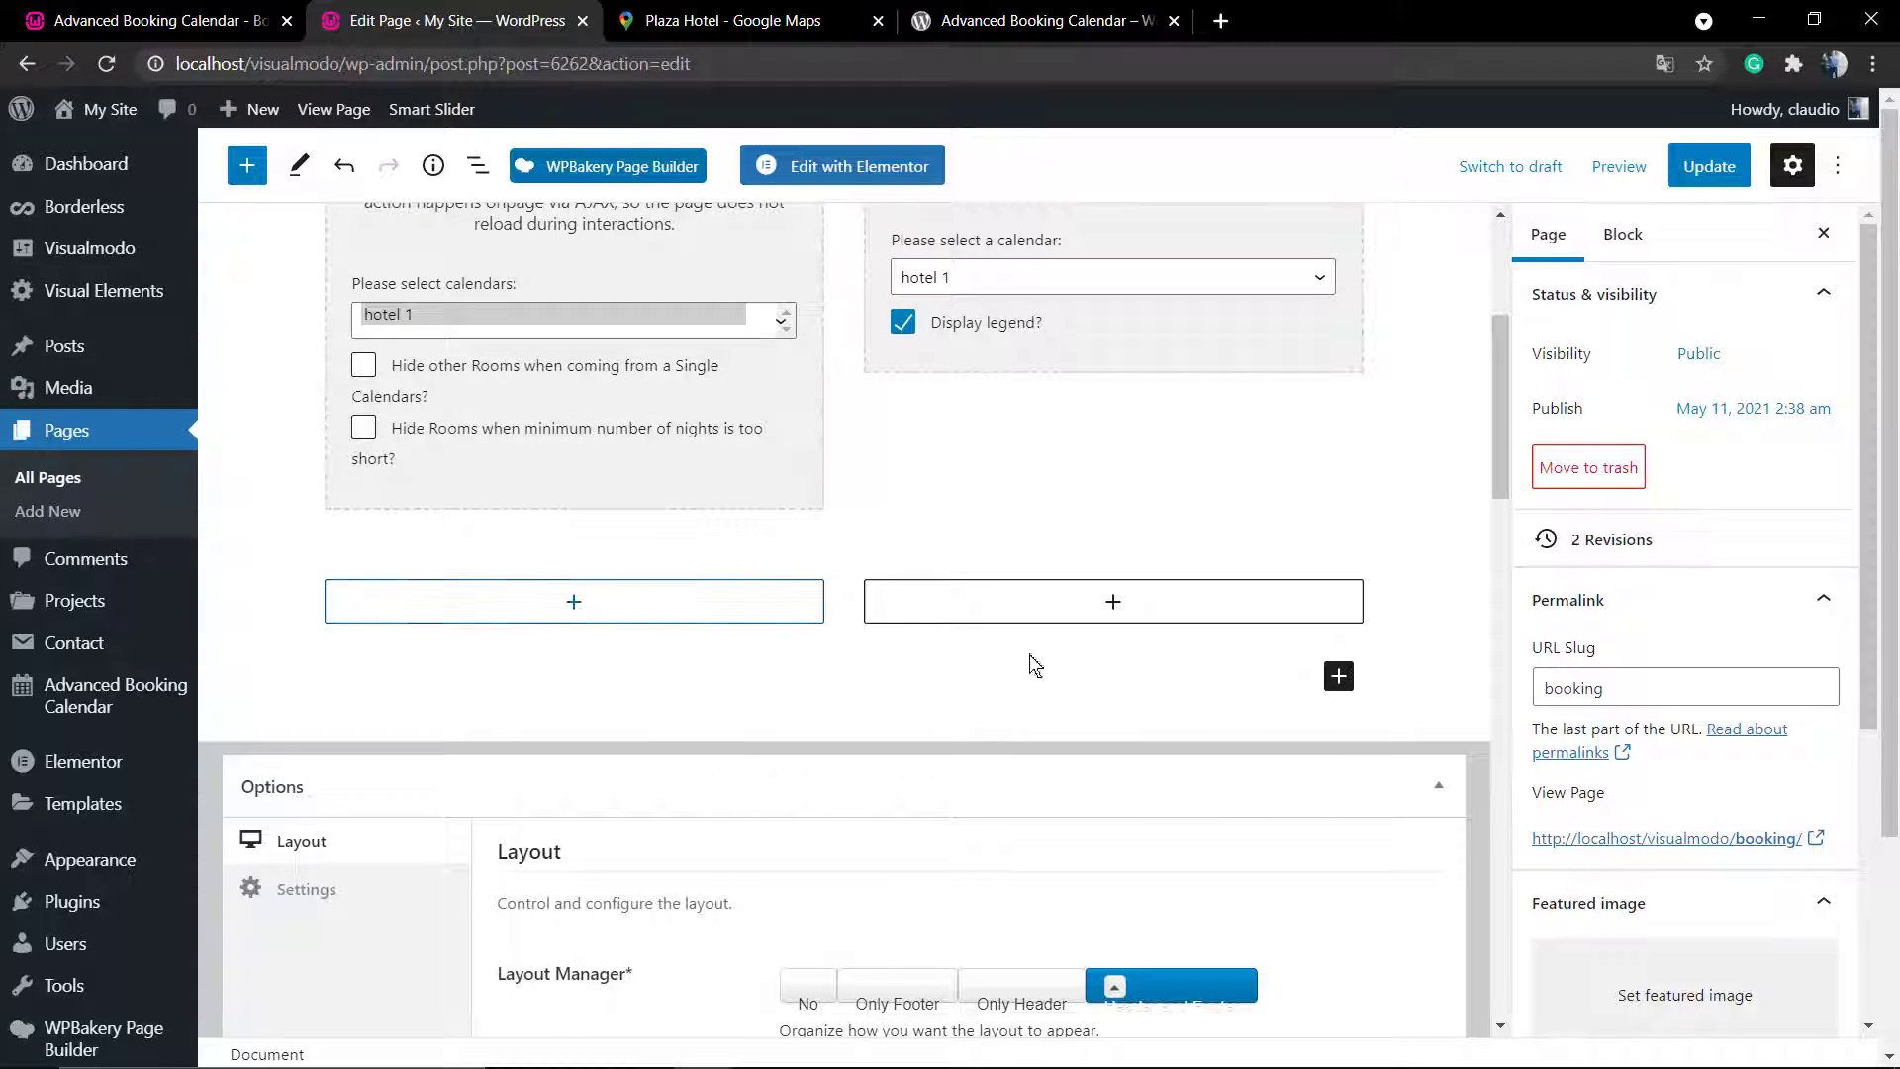
# - Delete the emptied Columns block at the end of the page content
pyautogui.click(1136, 667)
pyautogui.press('BackSpace')
pyautogui.press('BackSpace')
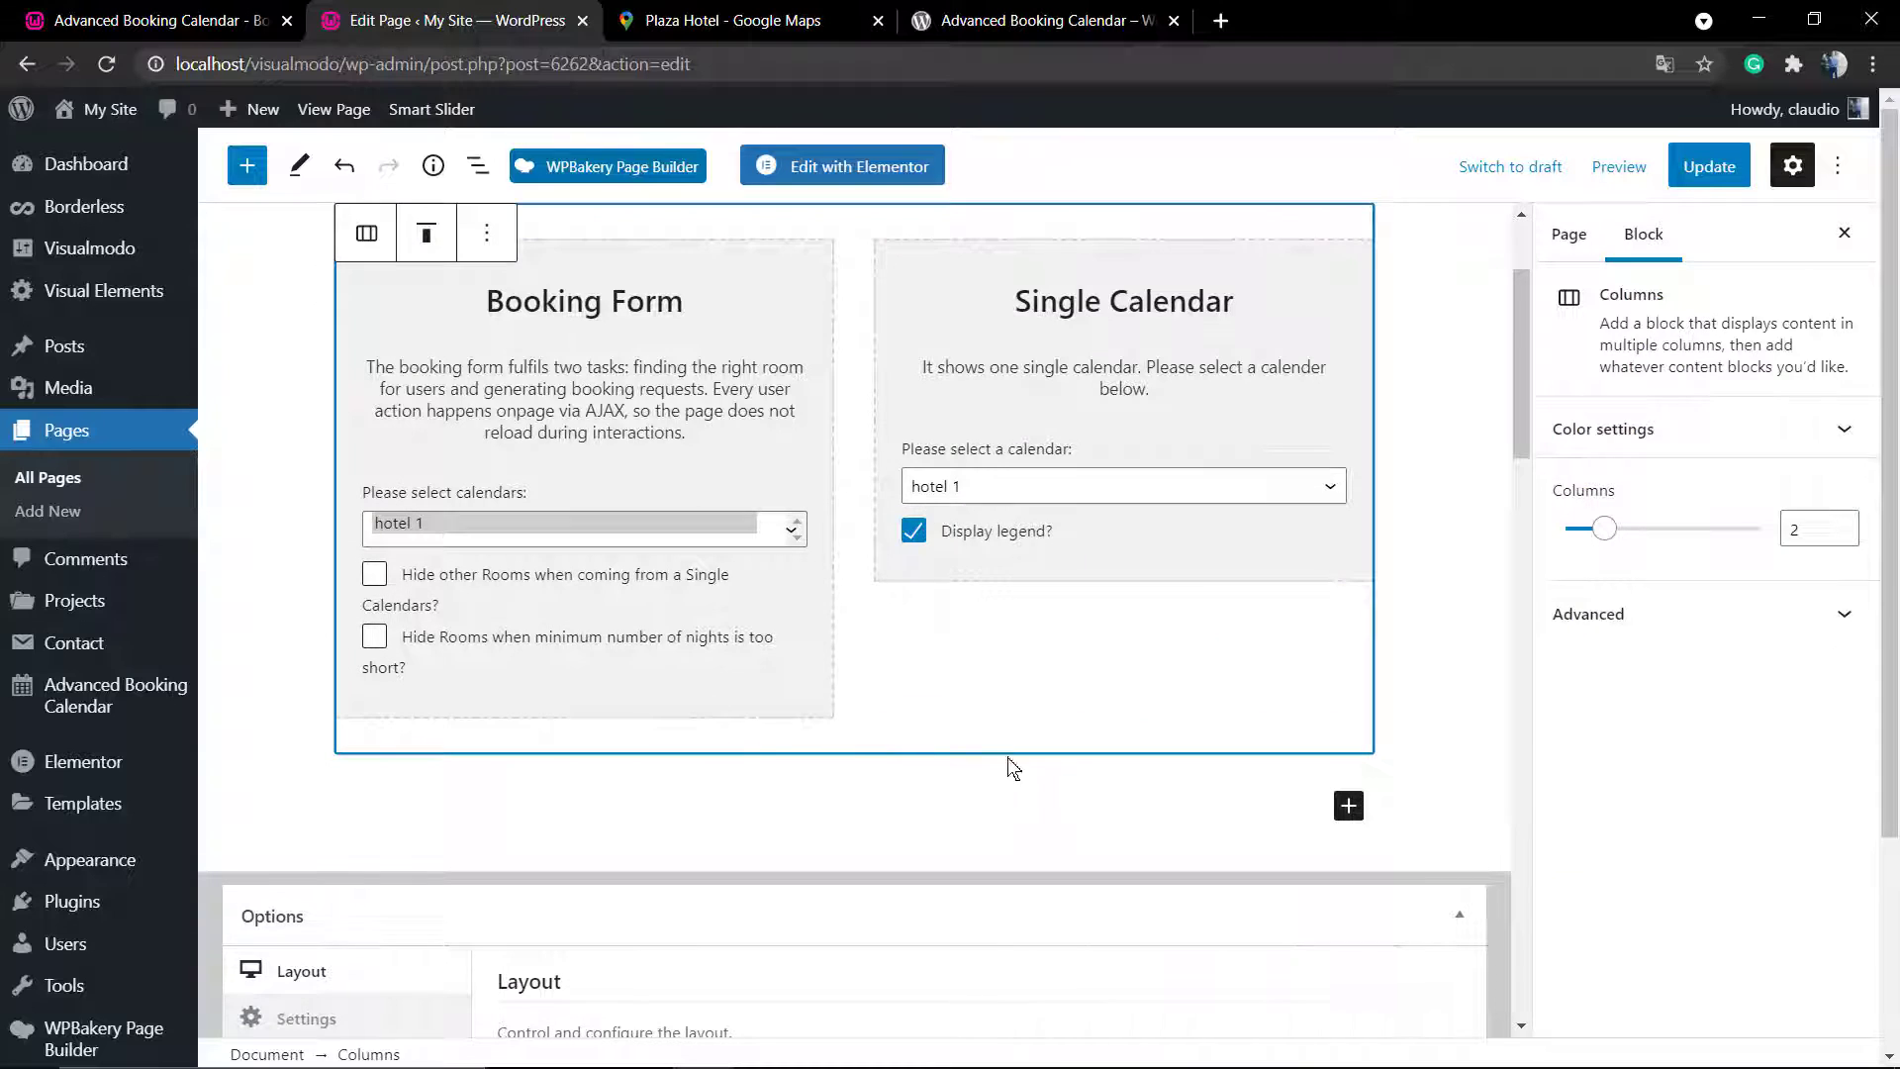
# - Add a Custom HTML block below the booking form and calendar columns
pyautogui.click(975, 792)
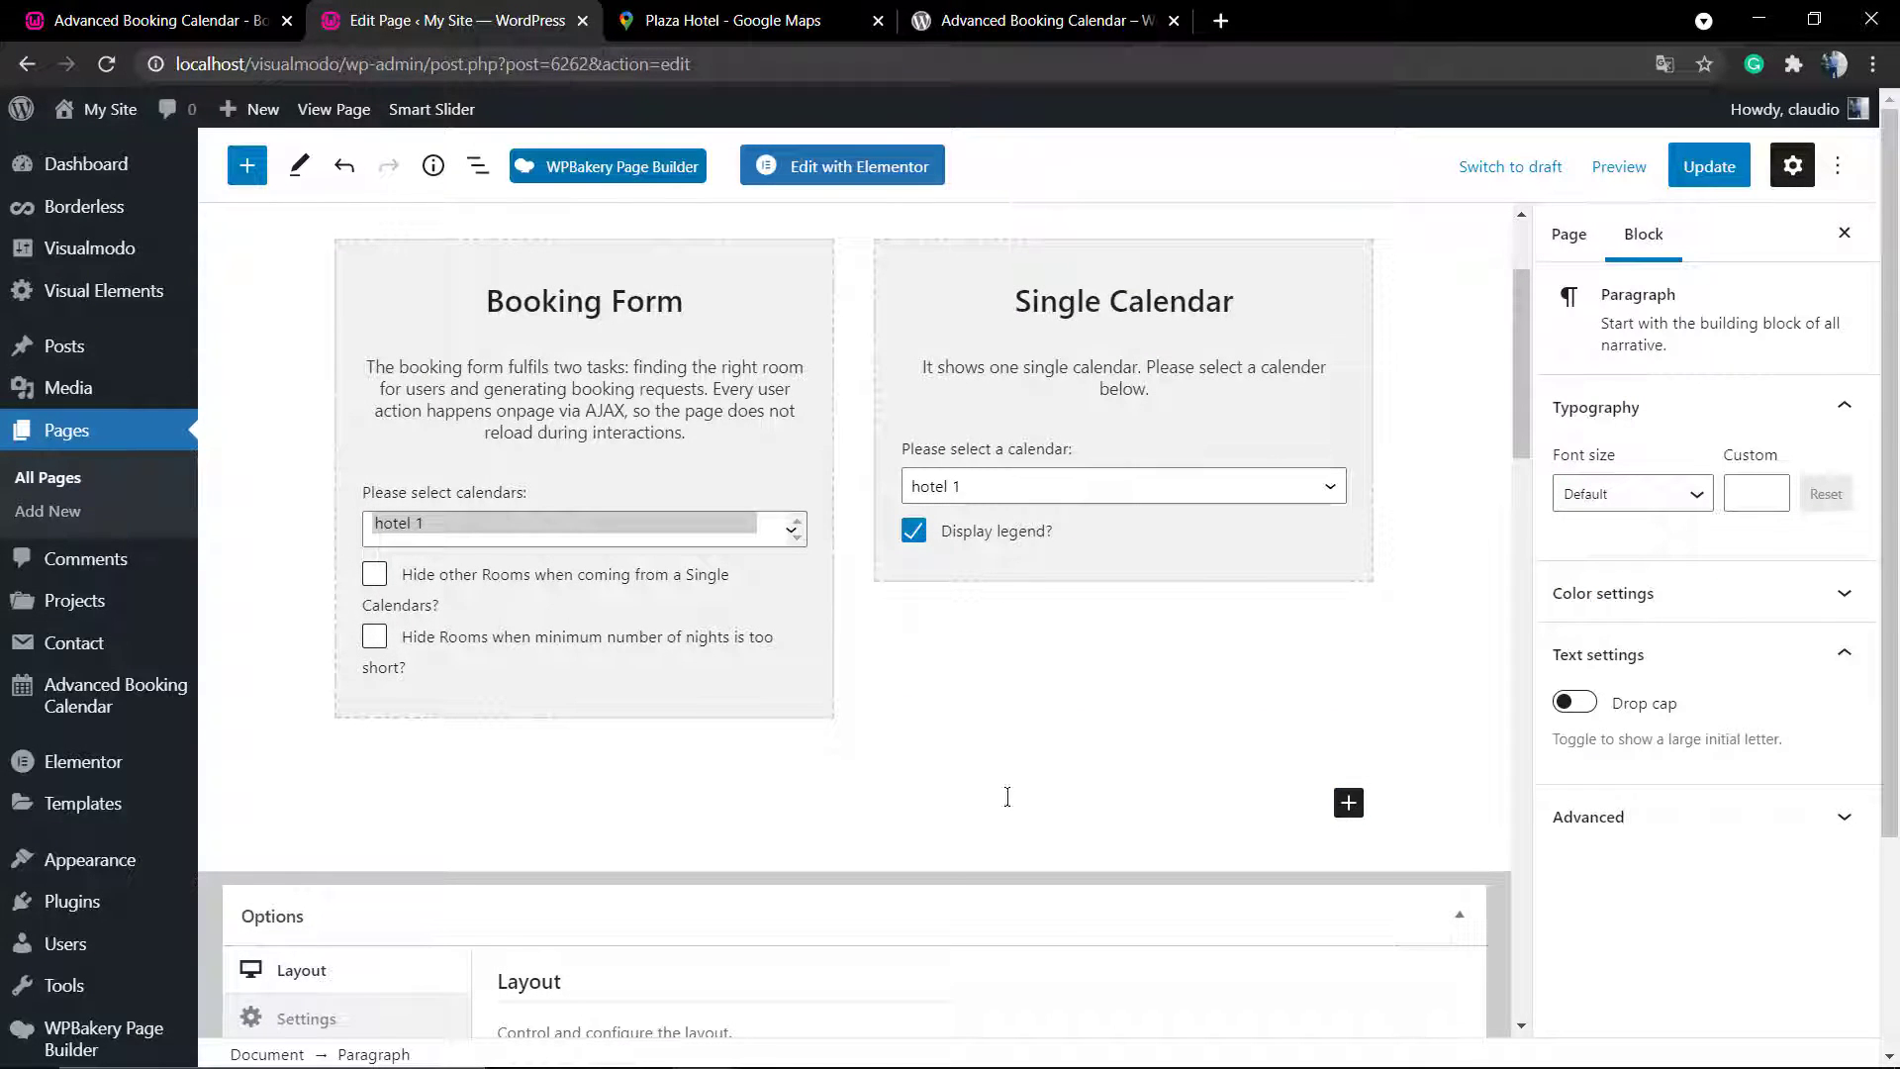
pyautogui.click(1348, 802)
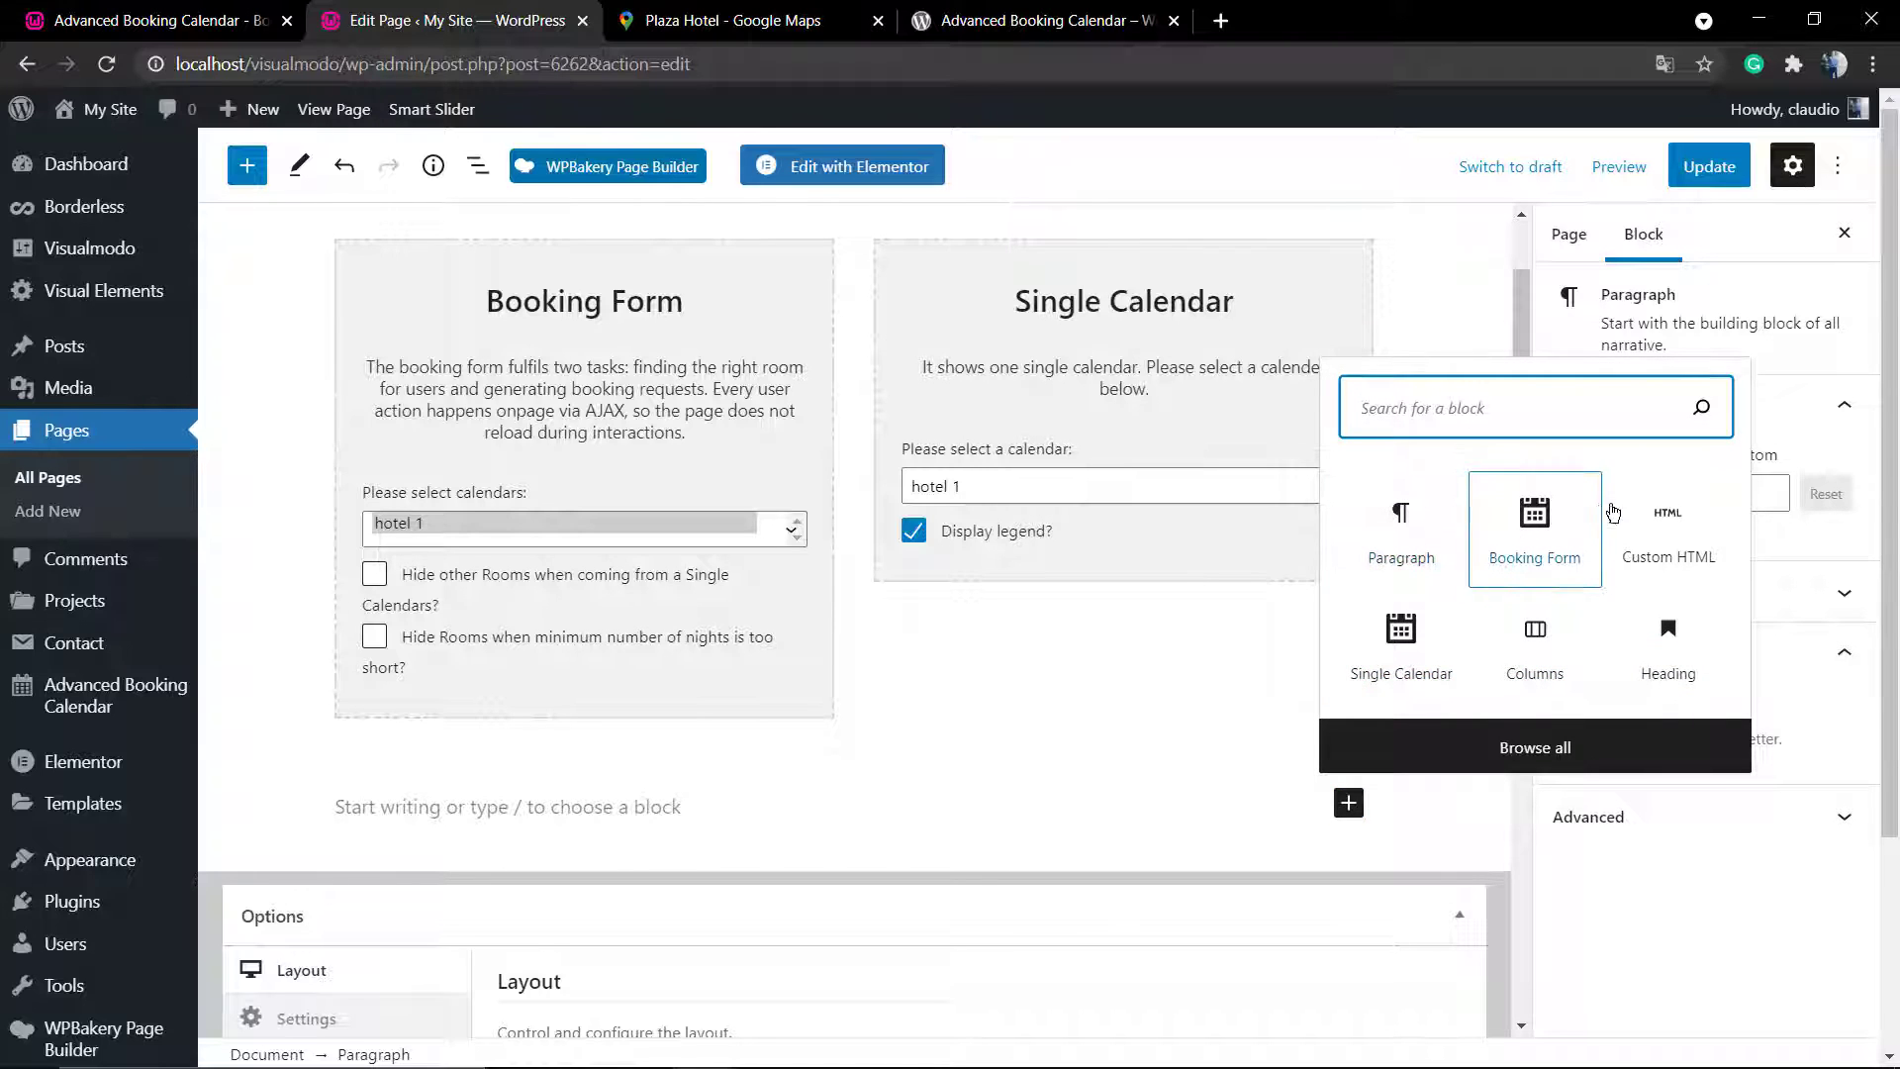
pyautogui.click(1666, 534)
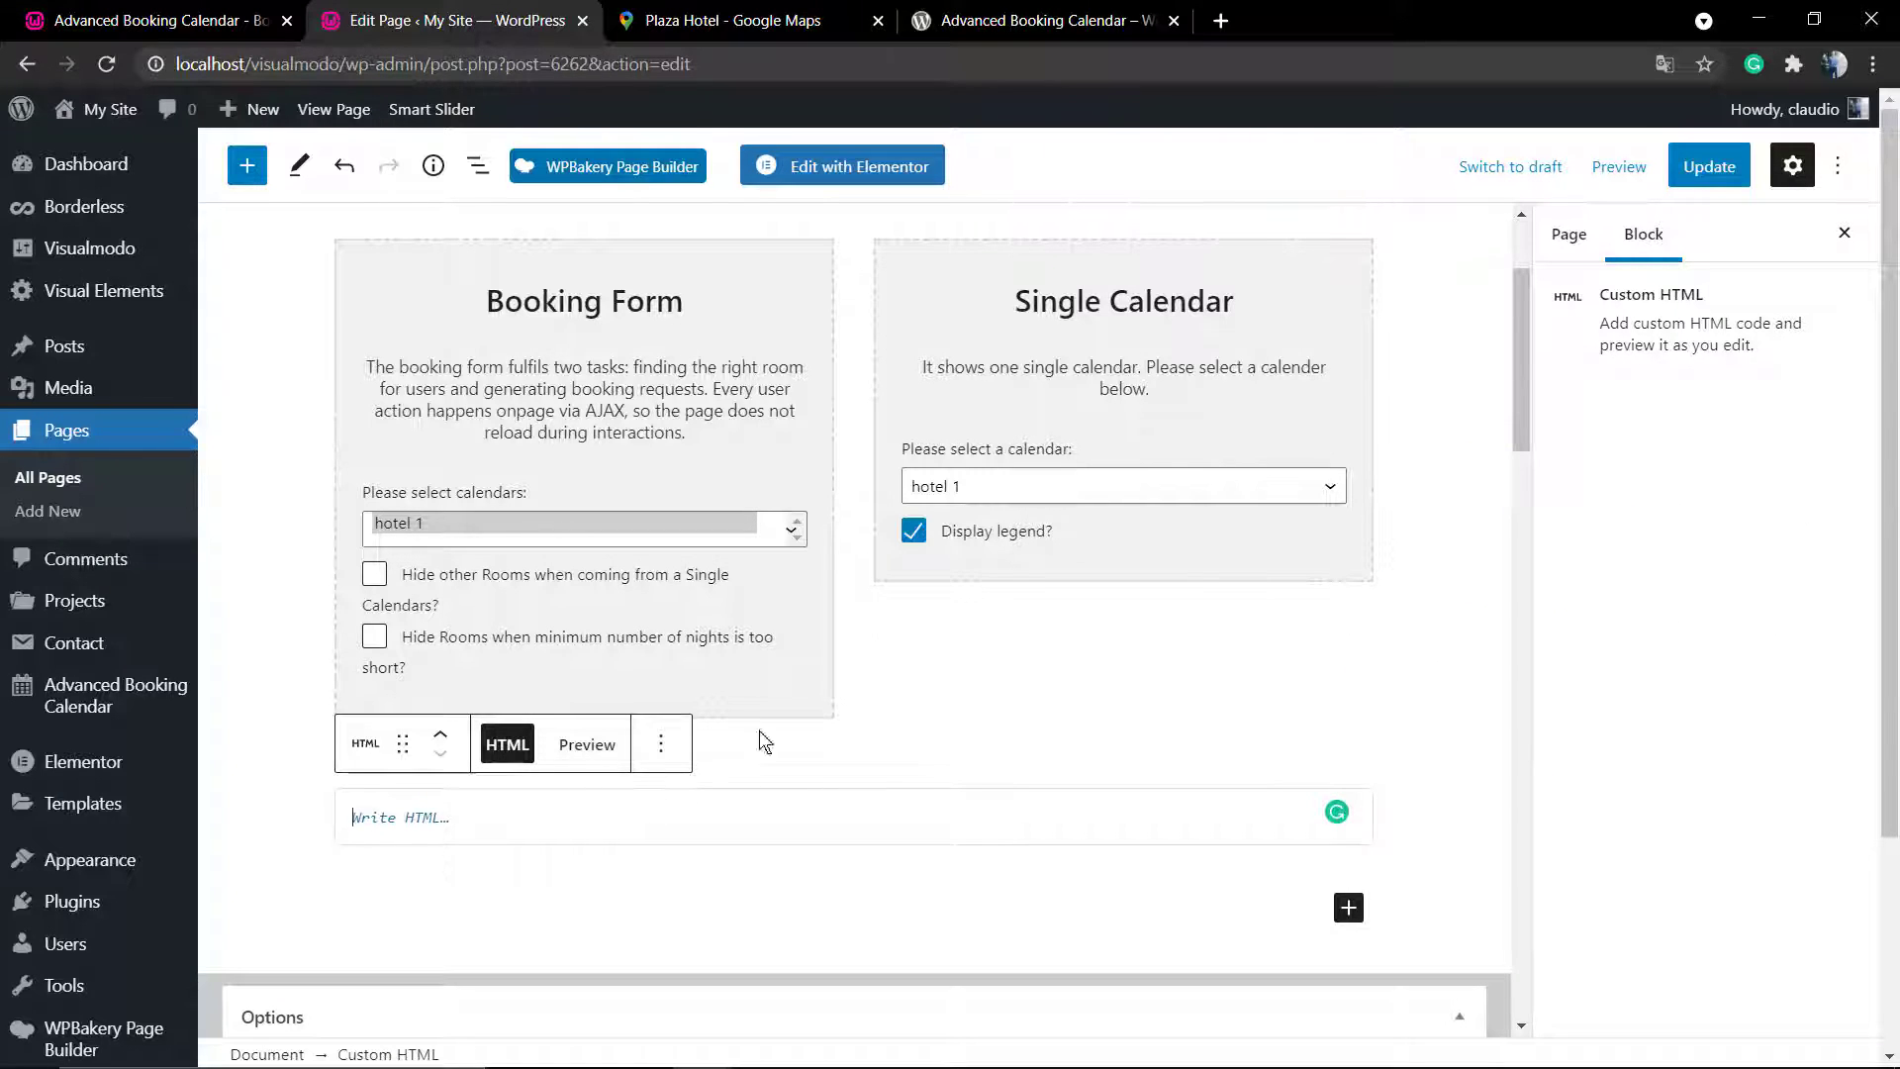
# - Switch to Google Maps and copy the medium-size map embed HTML for the Plaza Hotel
pyautogui.click(1039, 20)
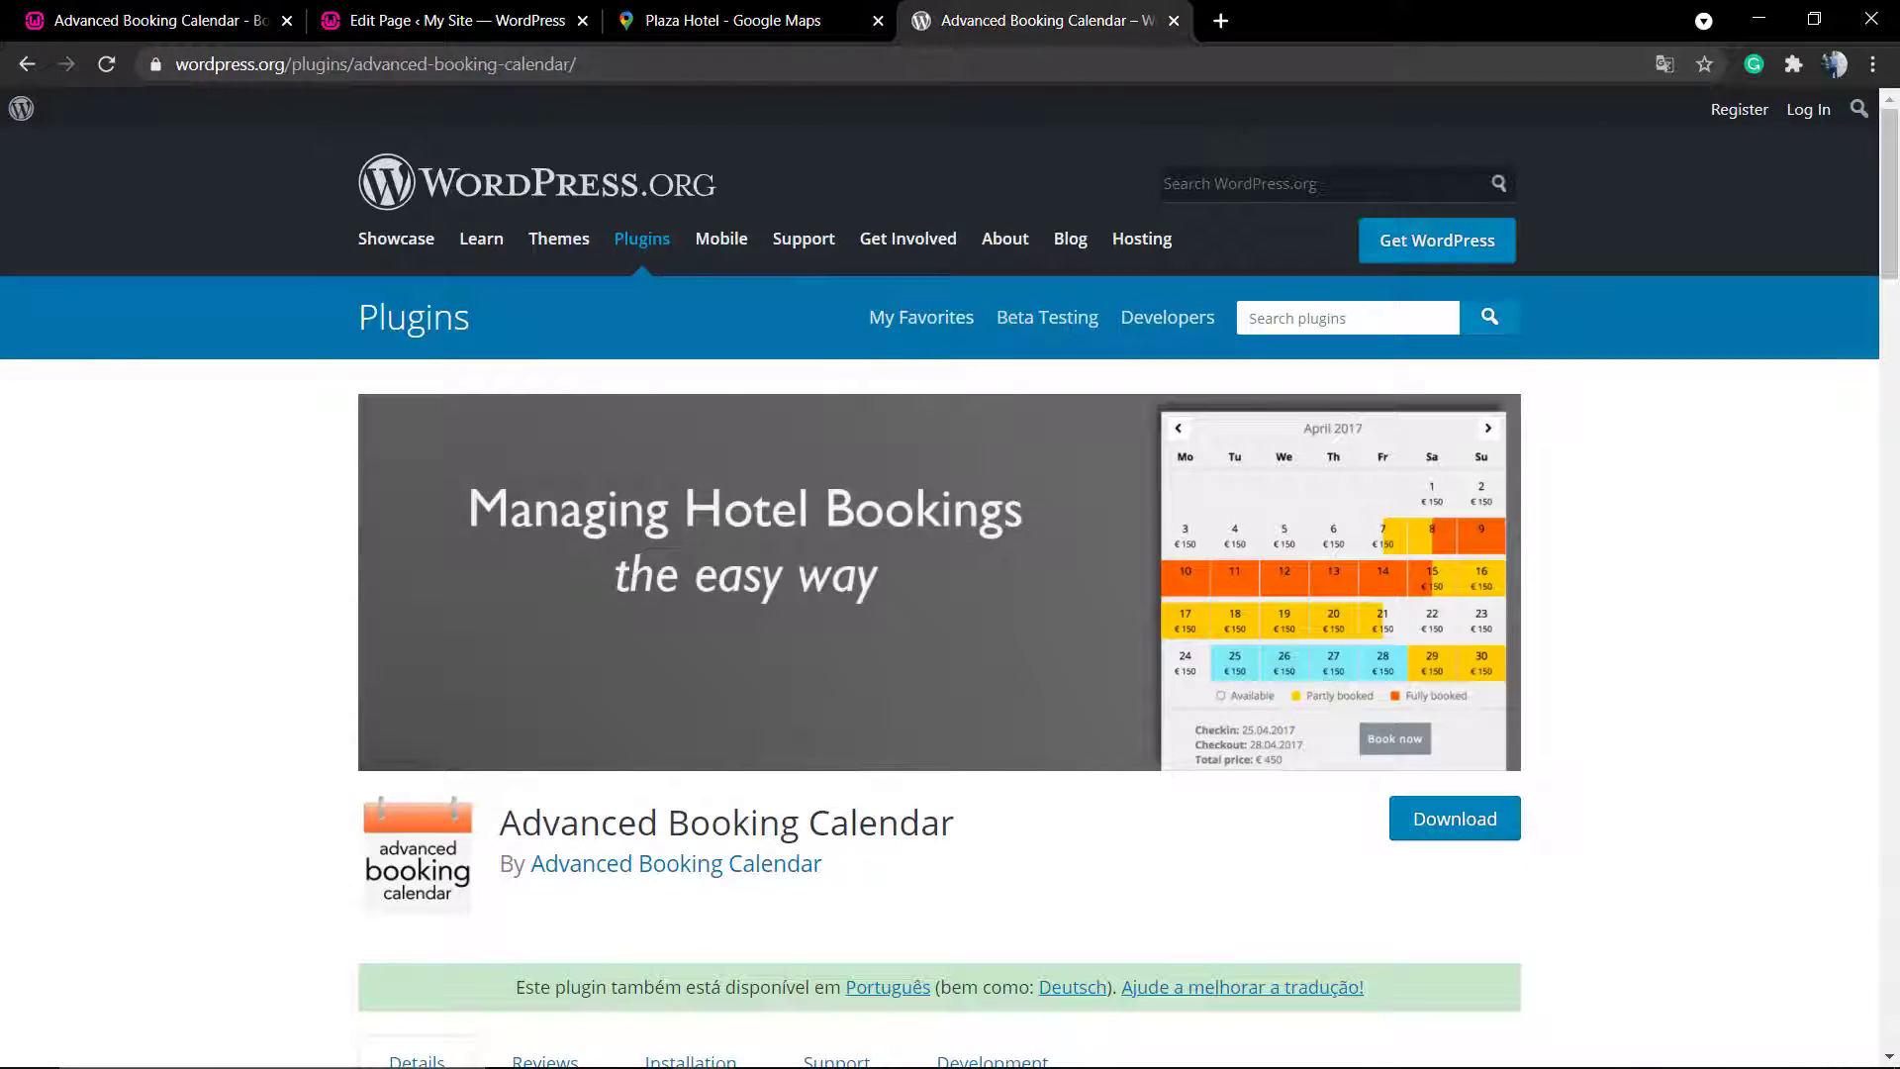
pyautogui.click(752, 19)
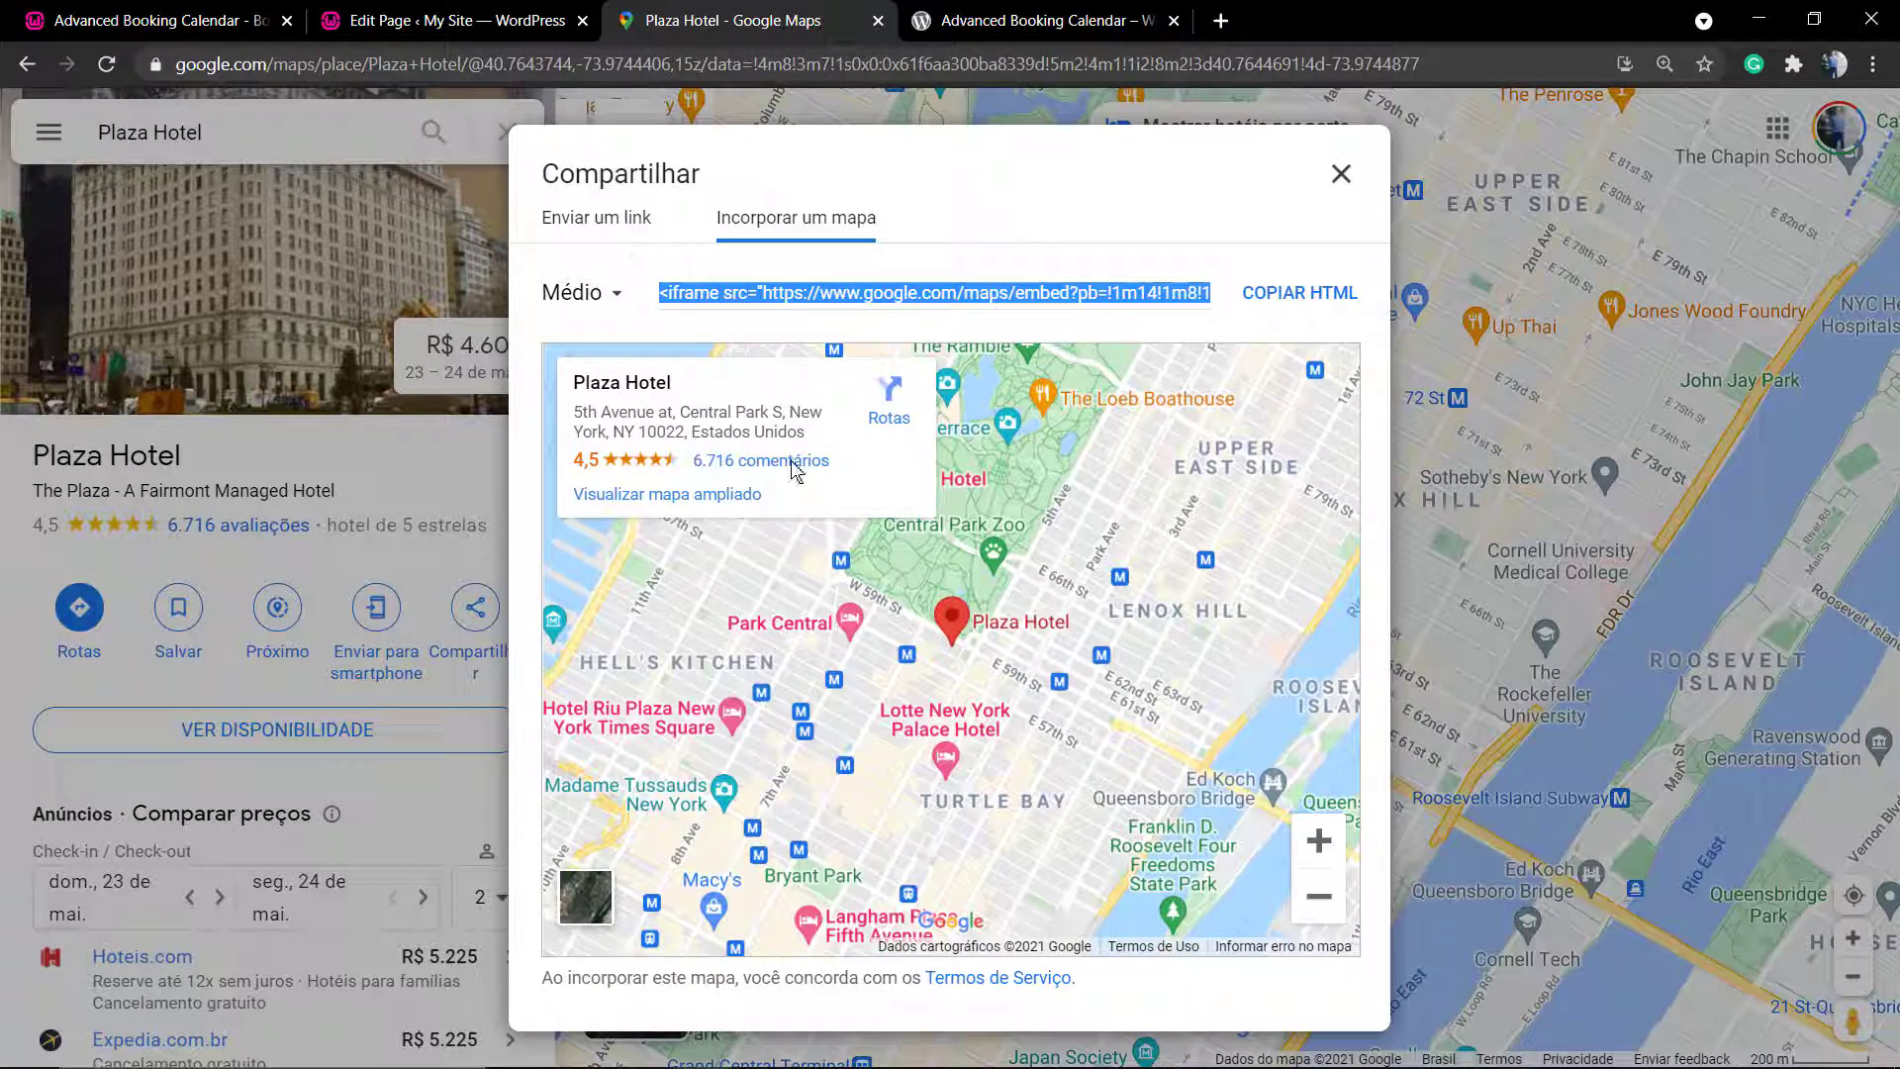
pyautogui.click(1340, 173)
pyautogui.moveTo(965, 572)
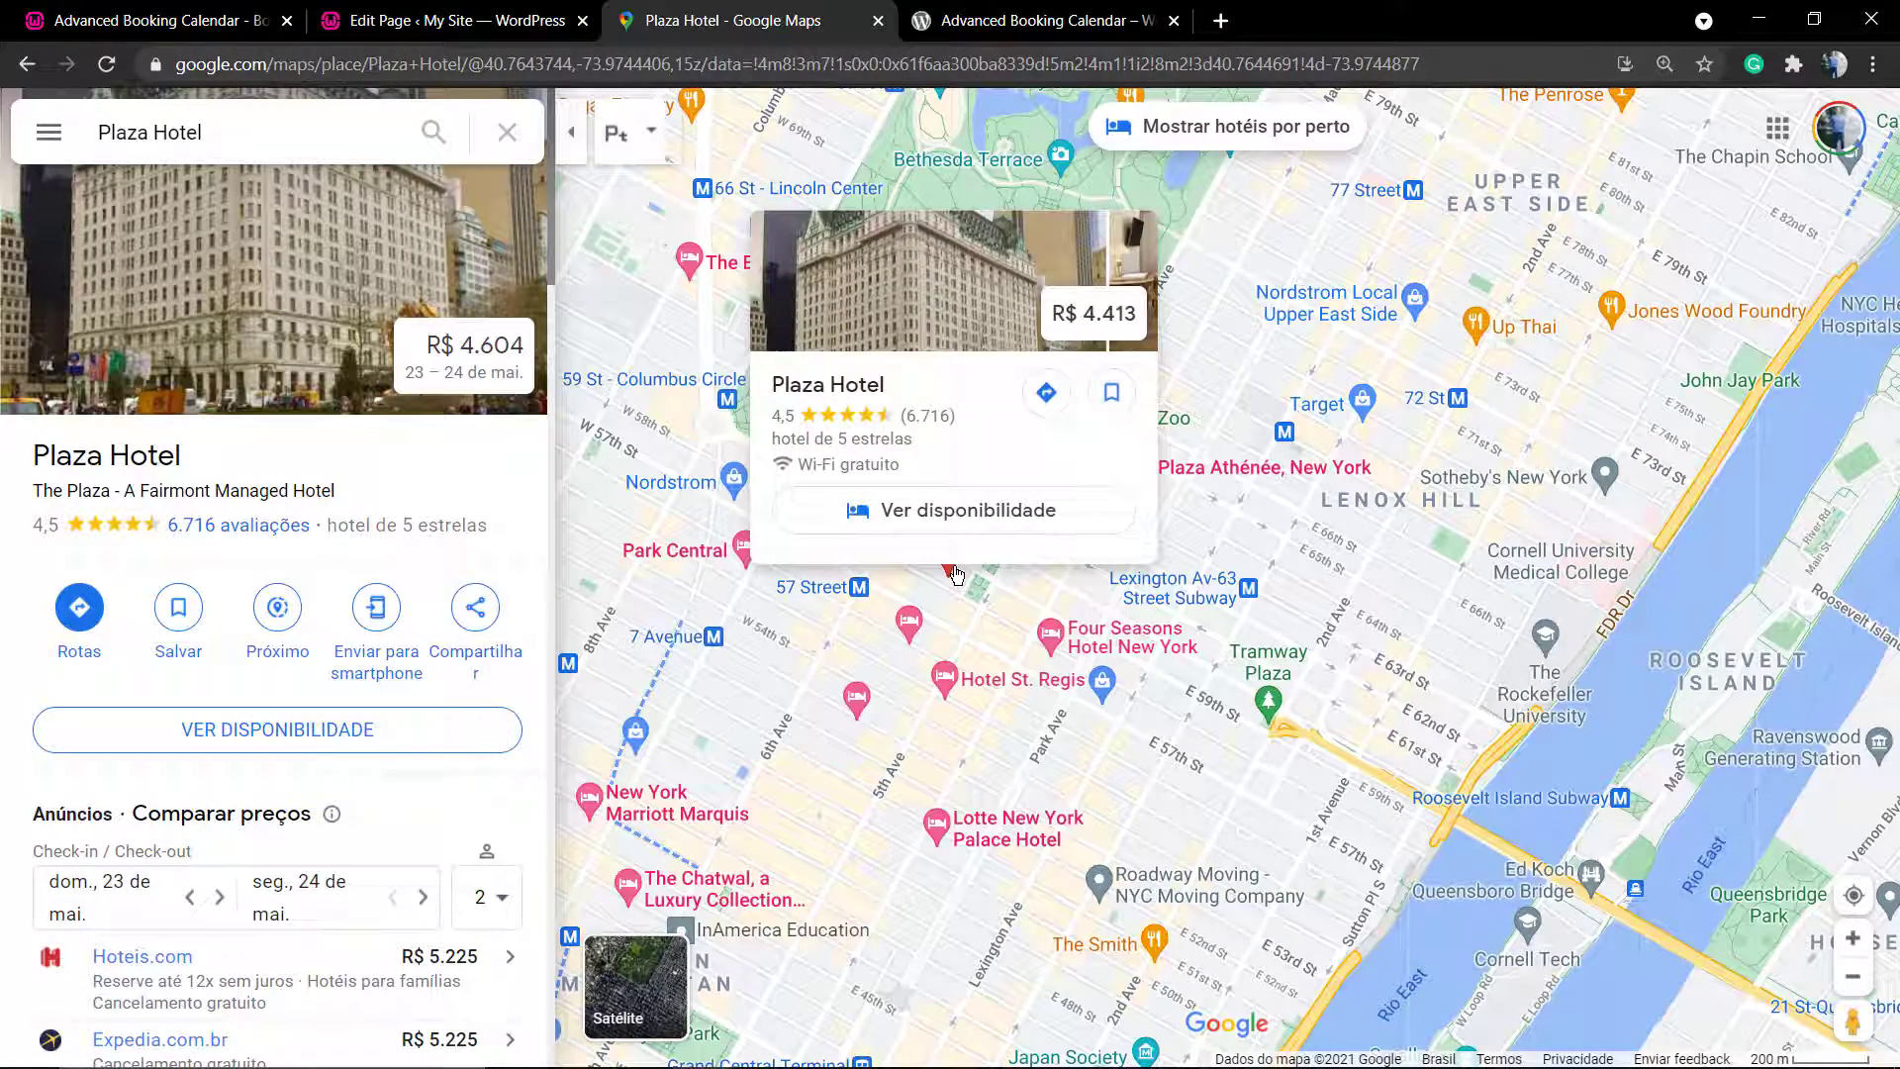
pyautogui.click(475, 608)
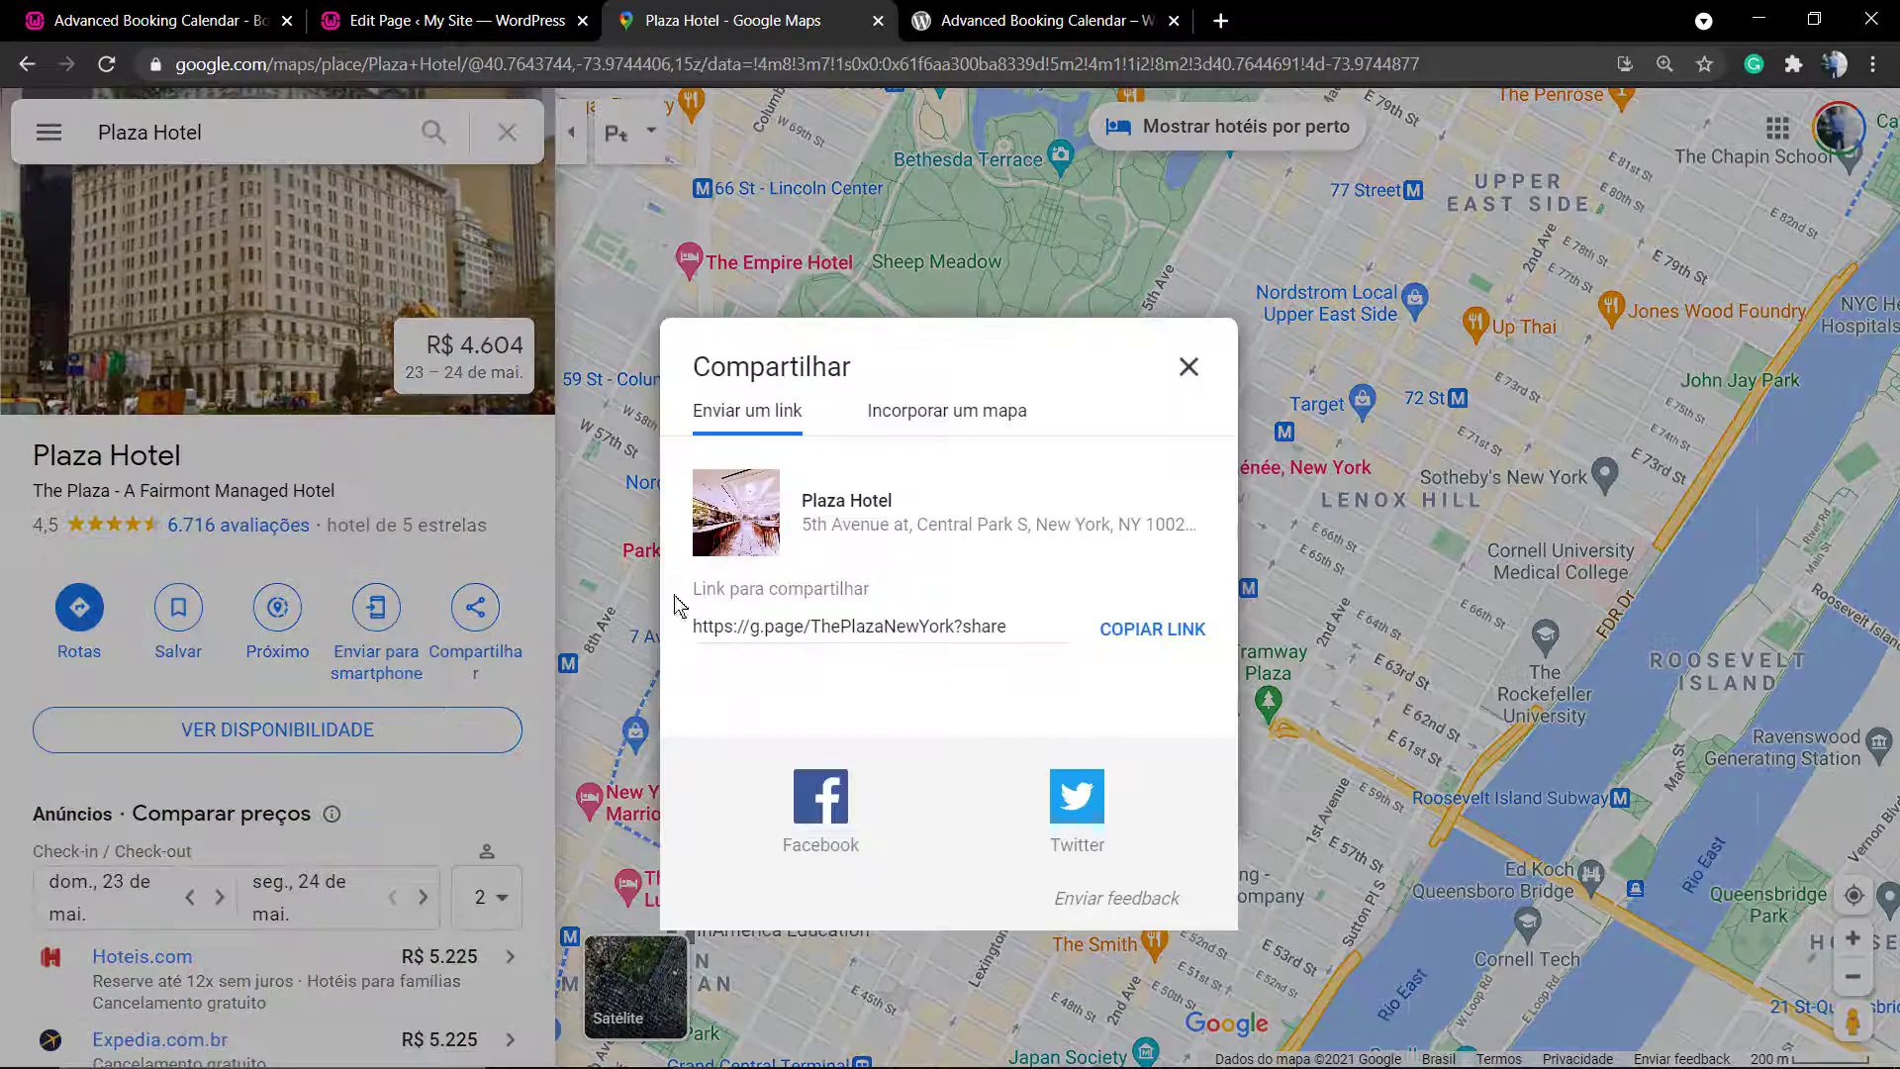
pyautogui.click(952, 424)
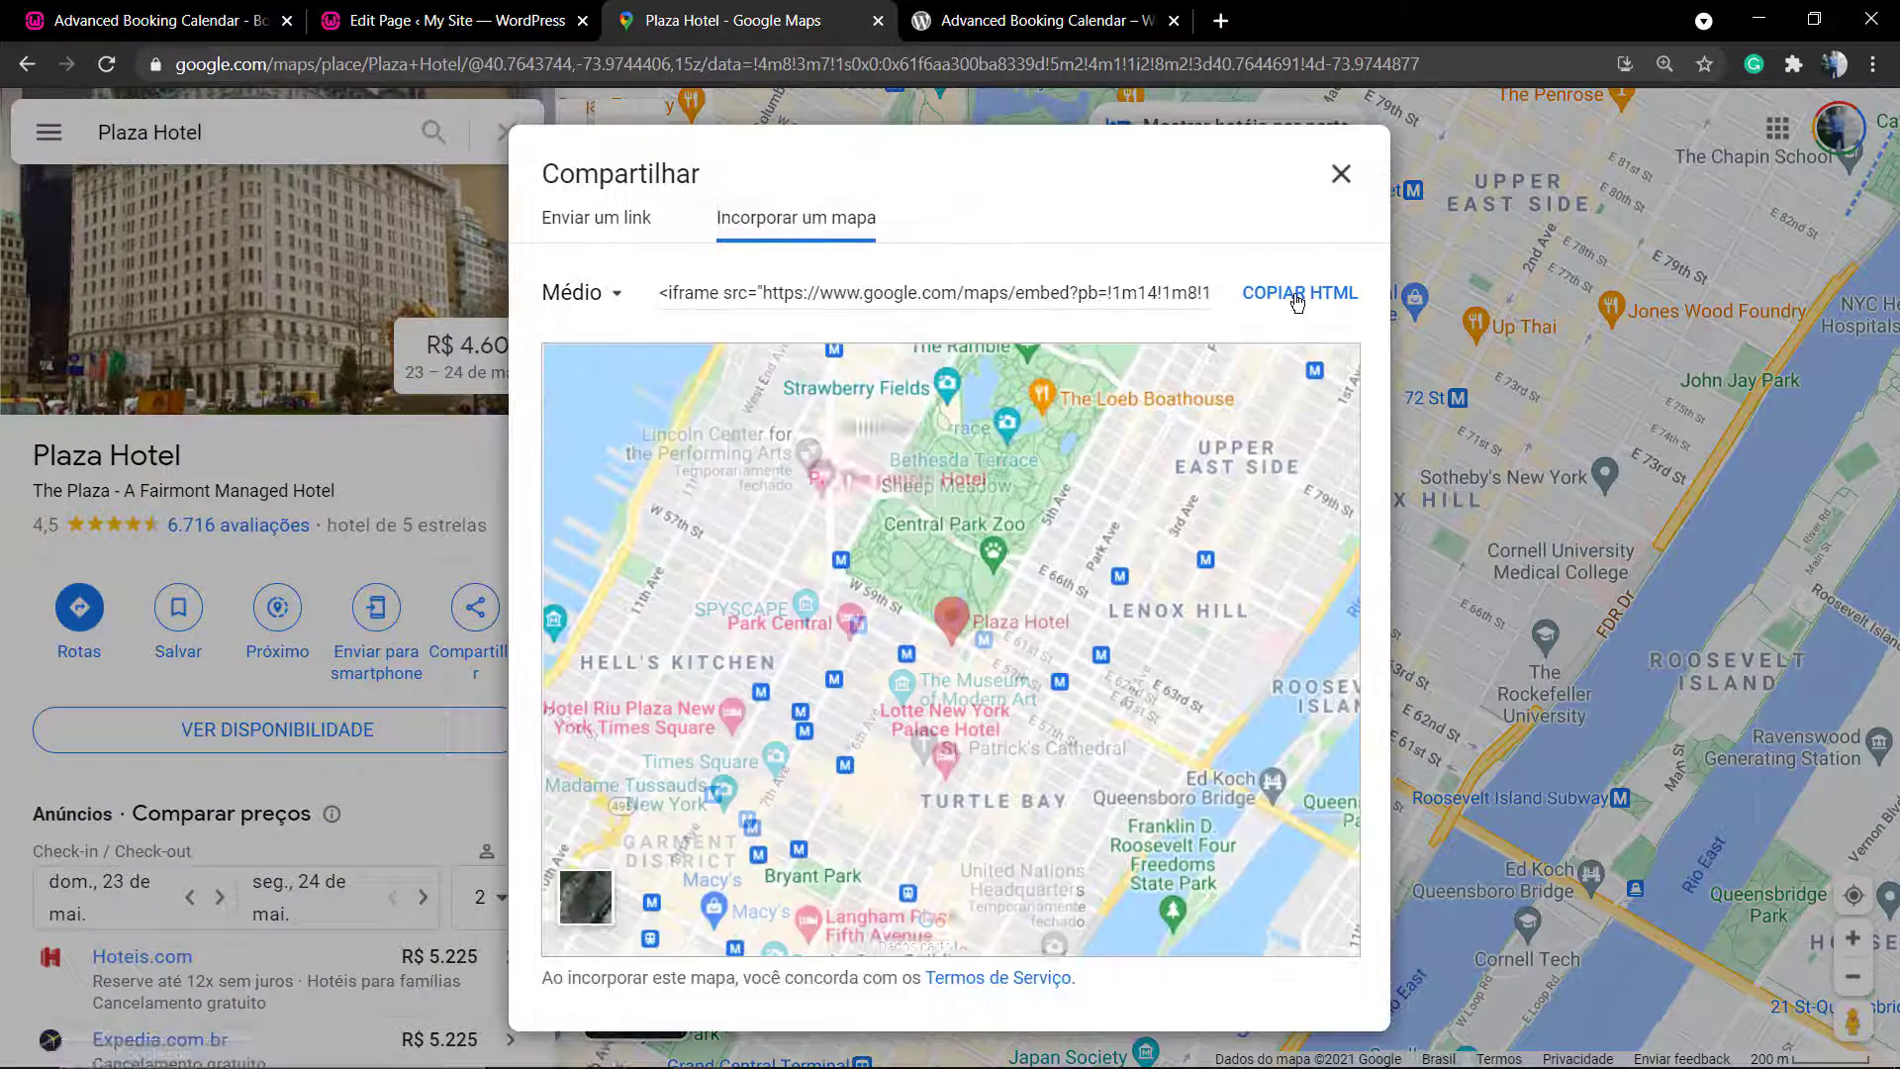
pyautogui.click(1297, 294)
# - Paste the map's iframe code into the Custom HTML block and preview the Booking page in a new tab
pyautogui.click(465, 20)
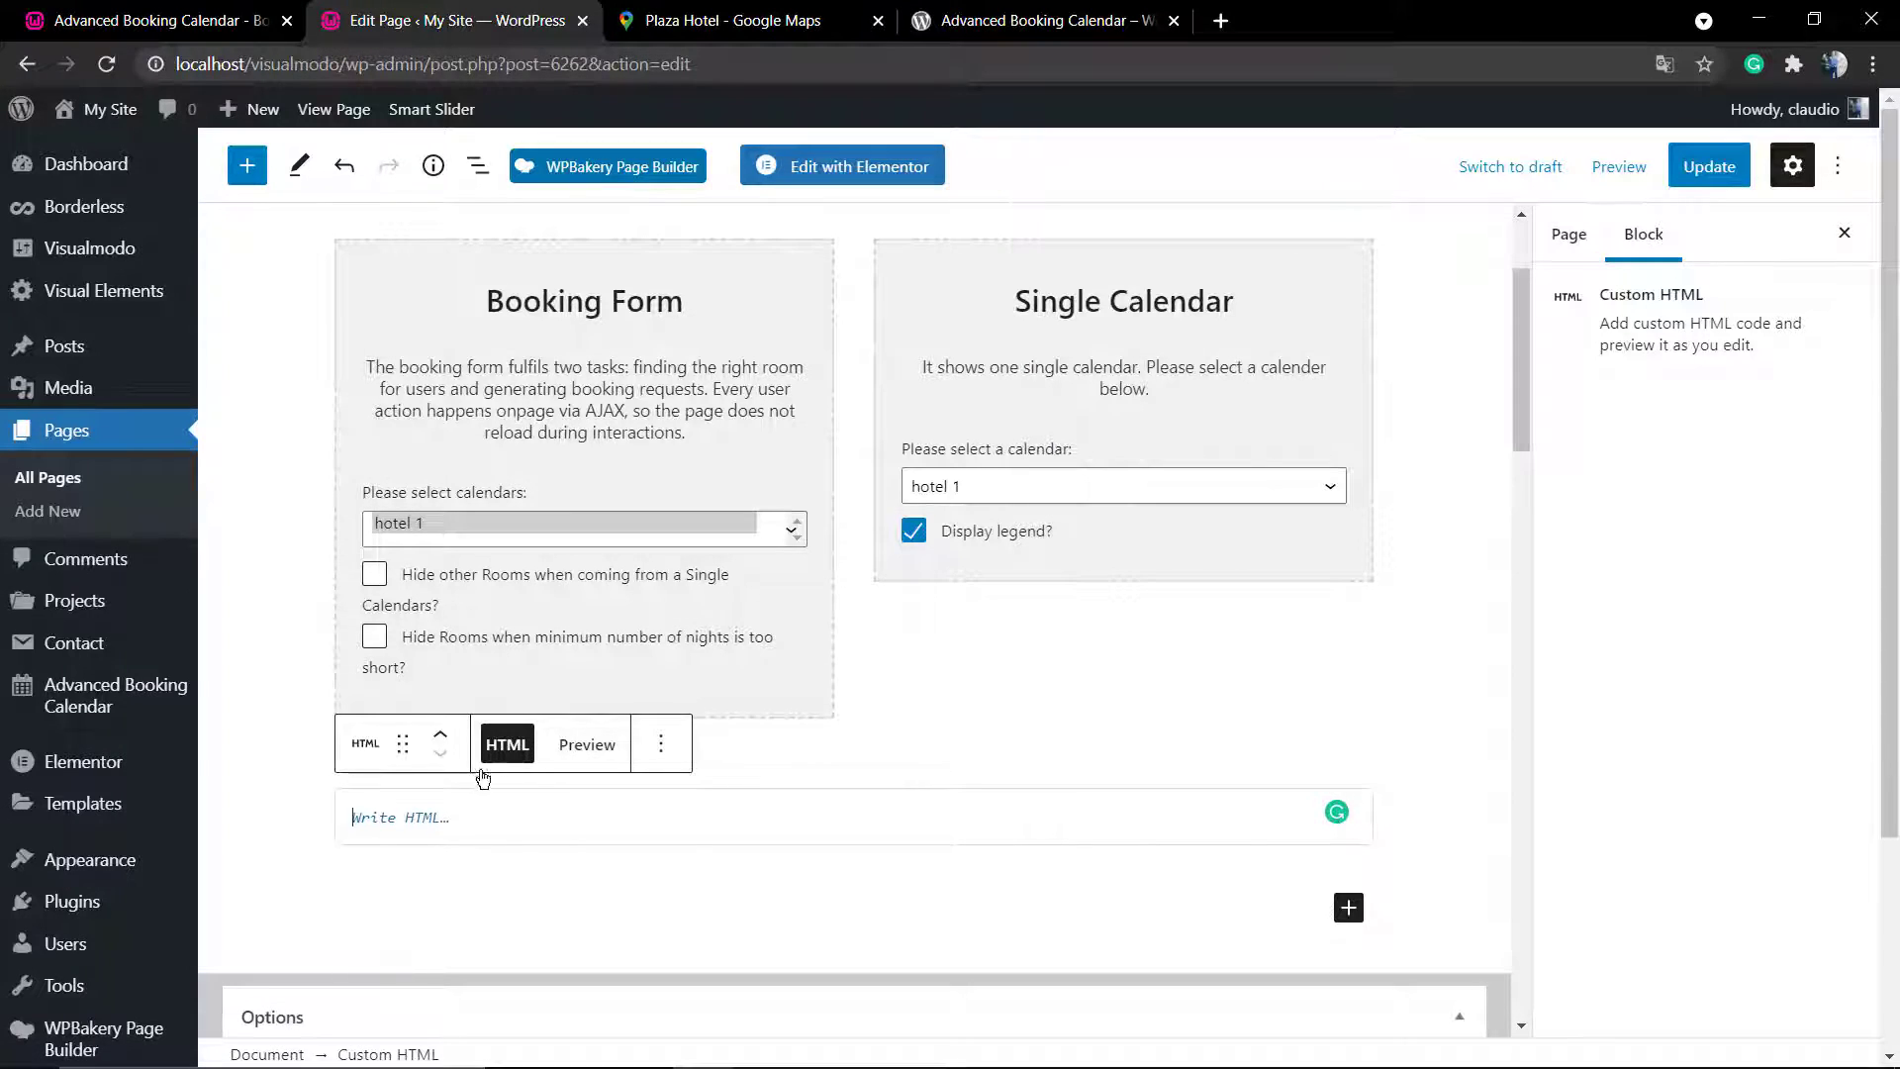
pyautogui.hotkey('ctrl', 'v')
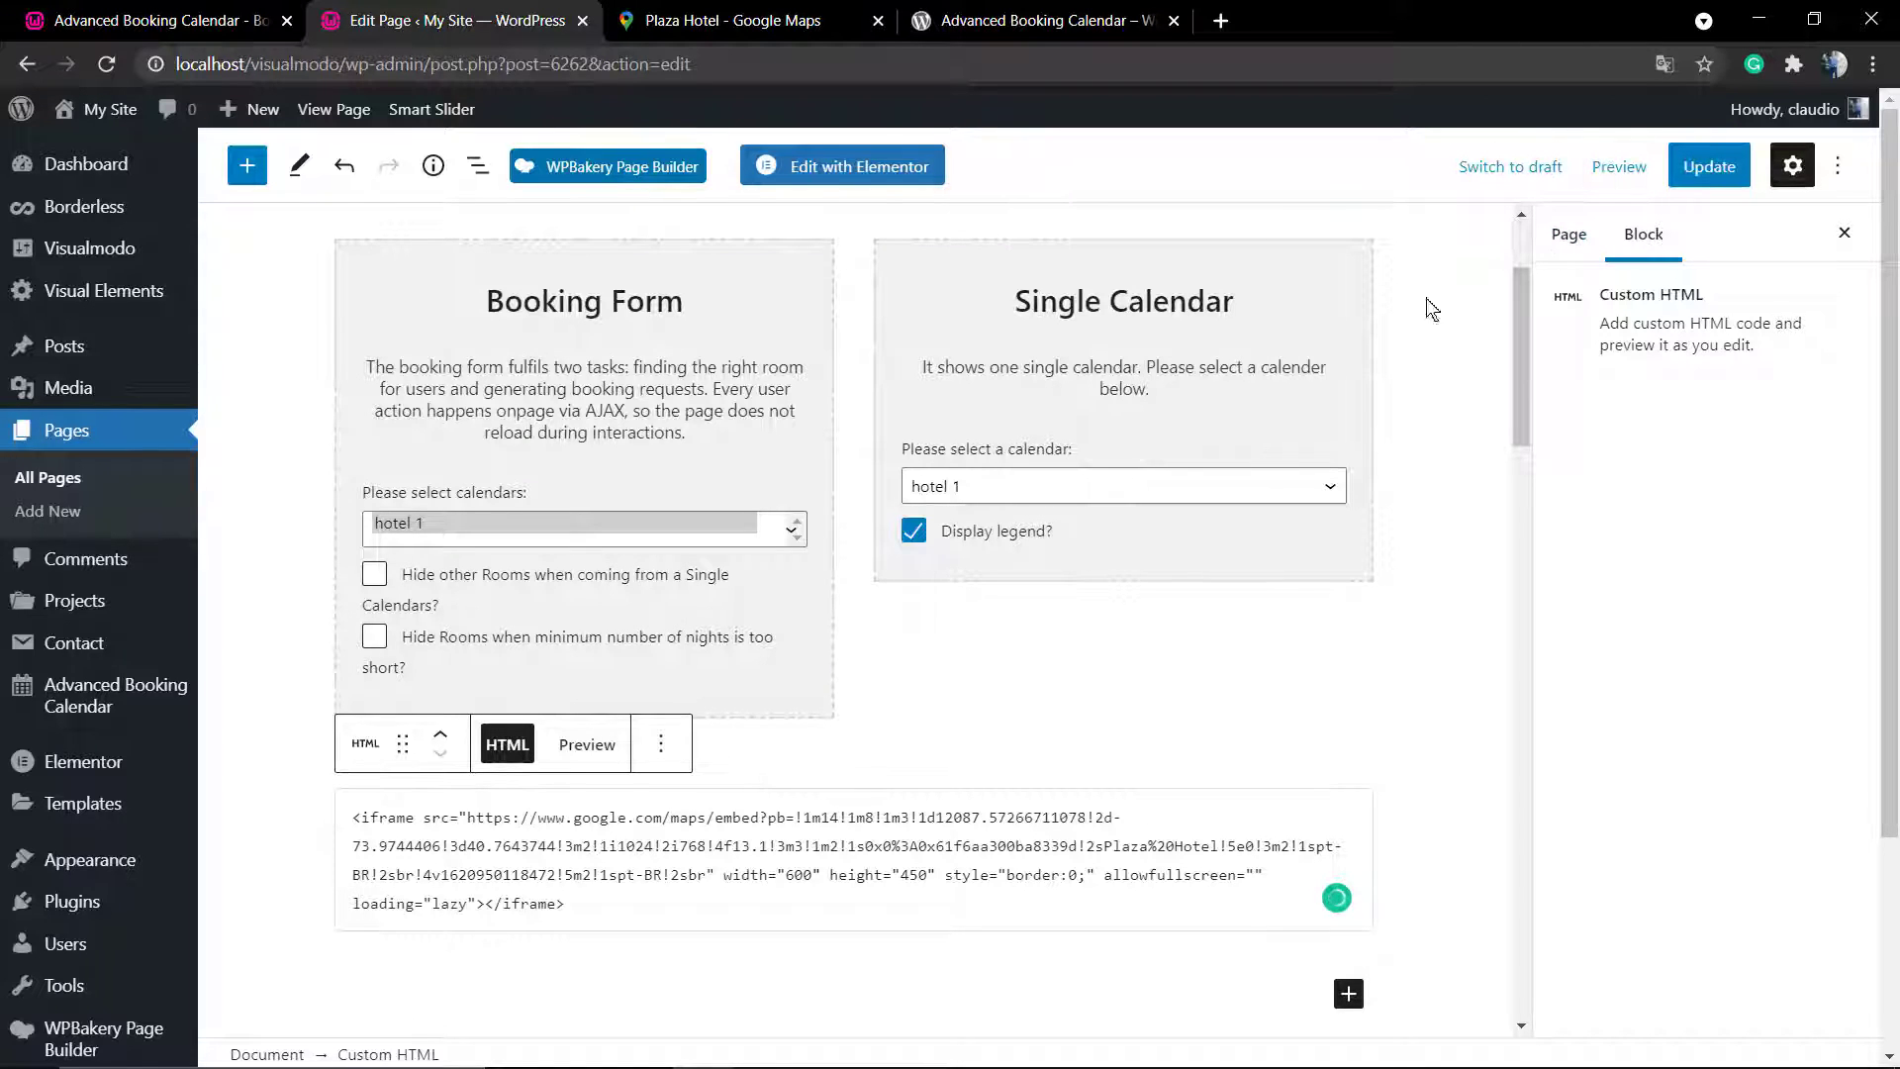
pyautogui.click(1617, 167)
pyautogui.click(1464, 393)
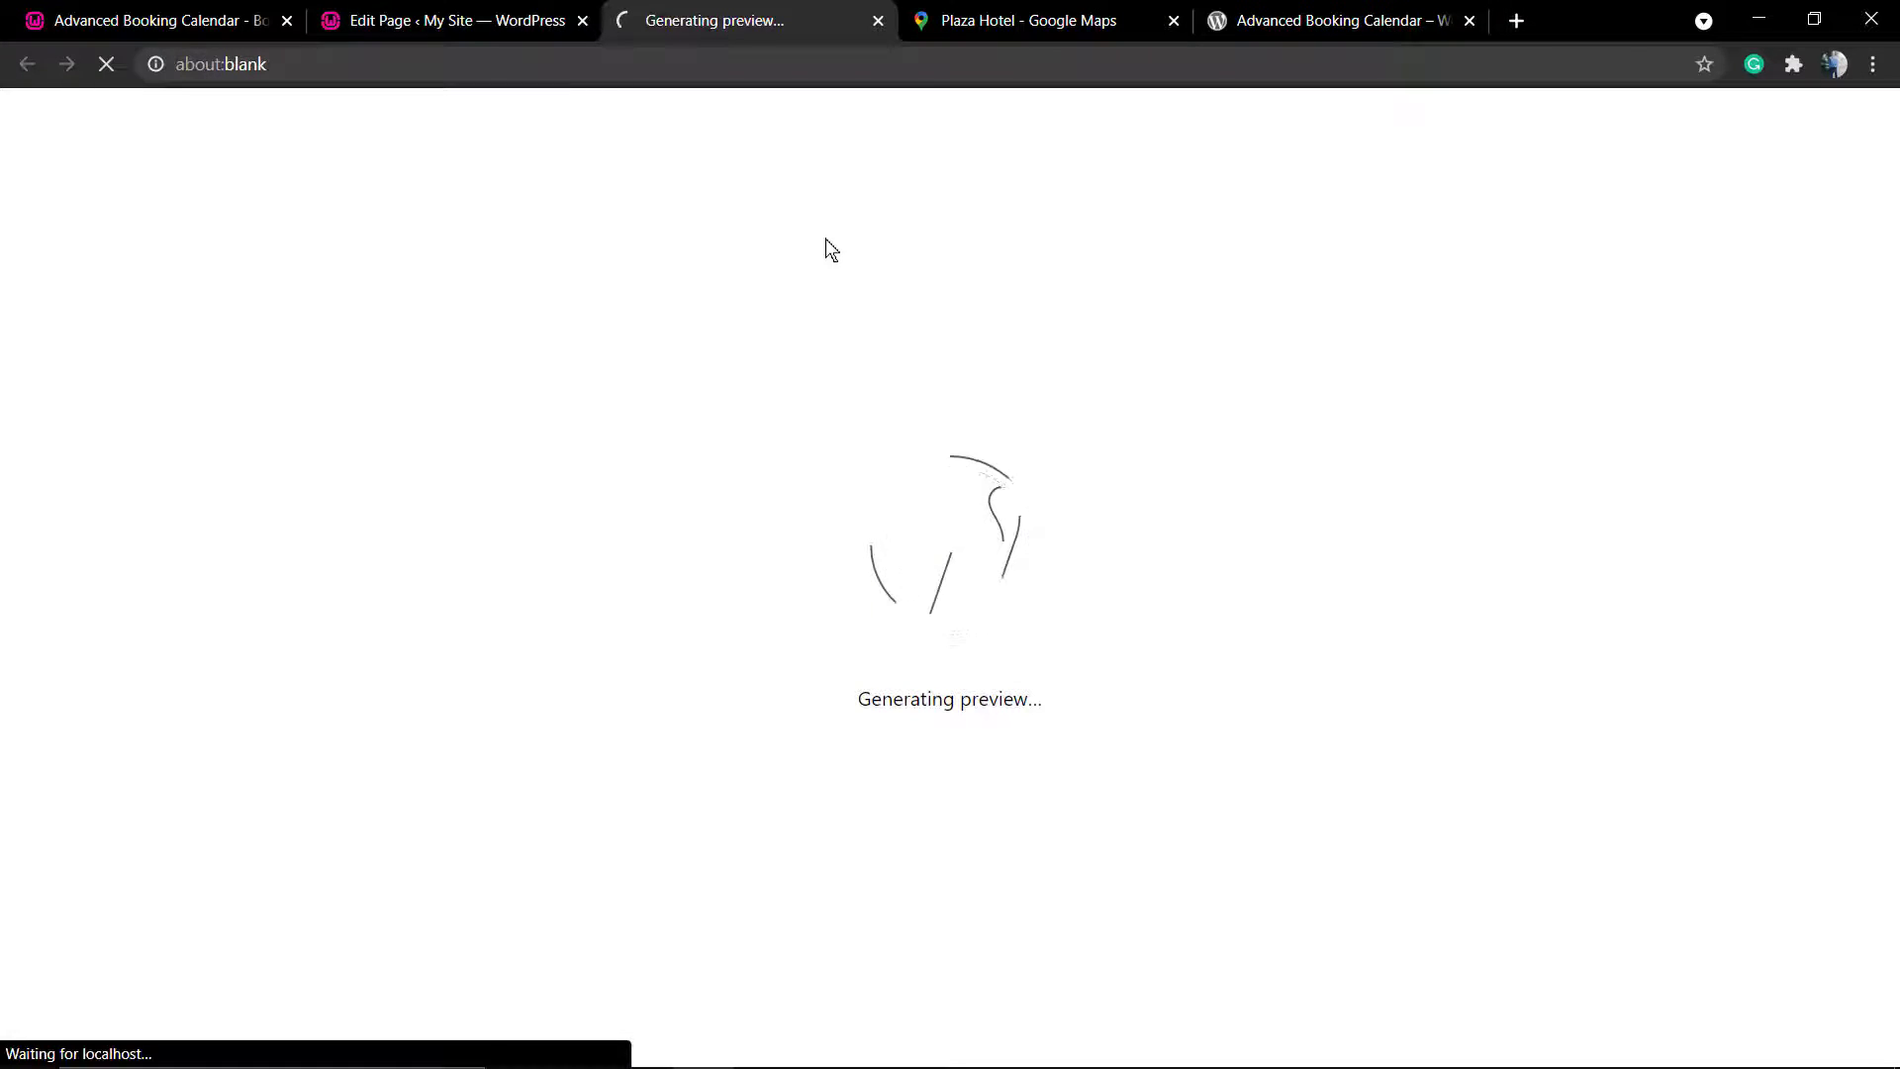
# - Check the embedded map in the Booking preview, return to the page editor and set the iframe width to 1200
pyautogui.scroll(-6, 188, 428)
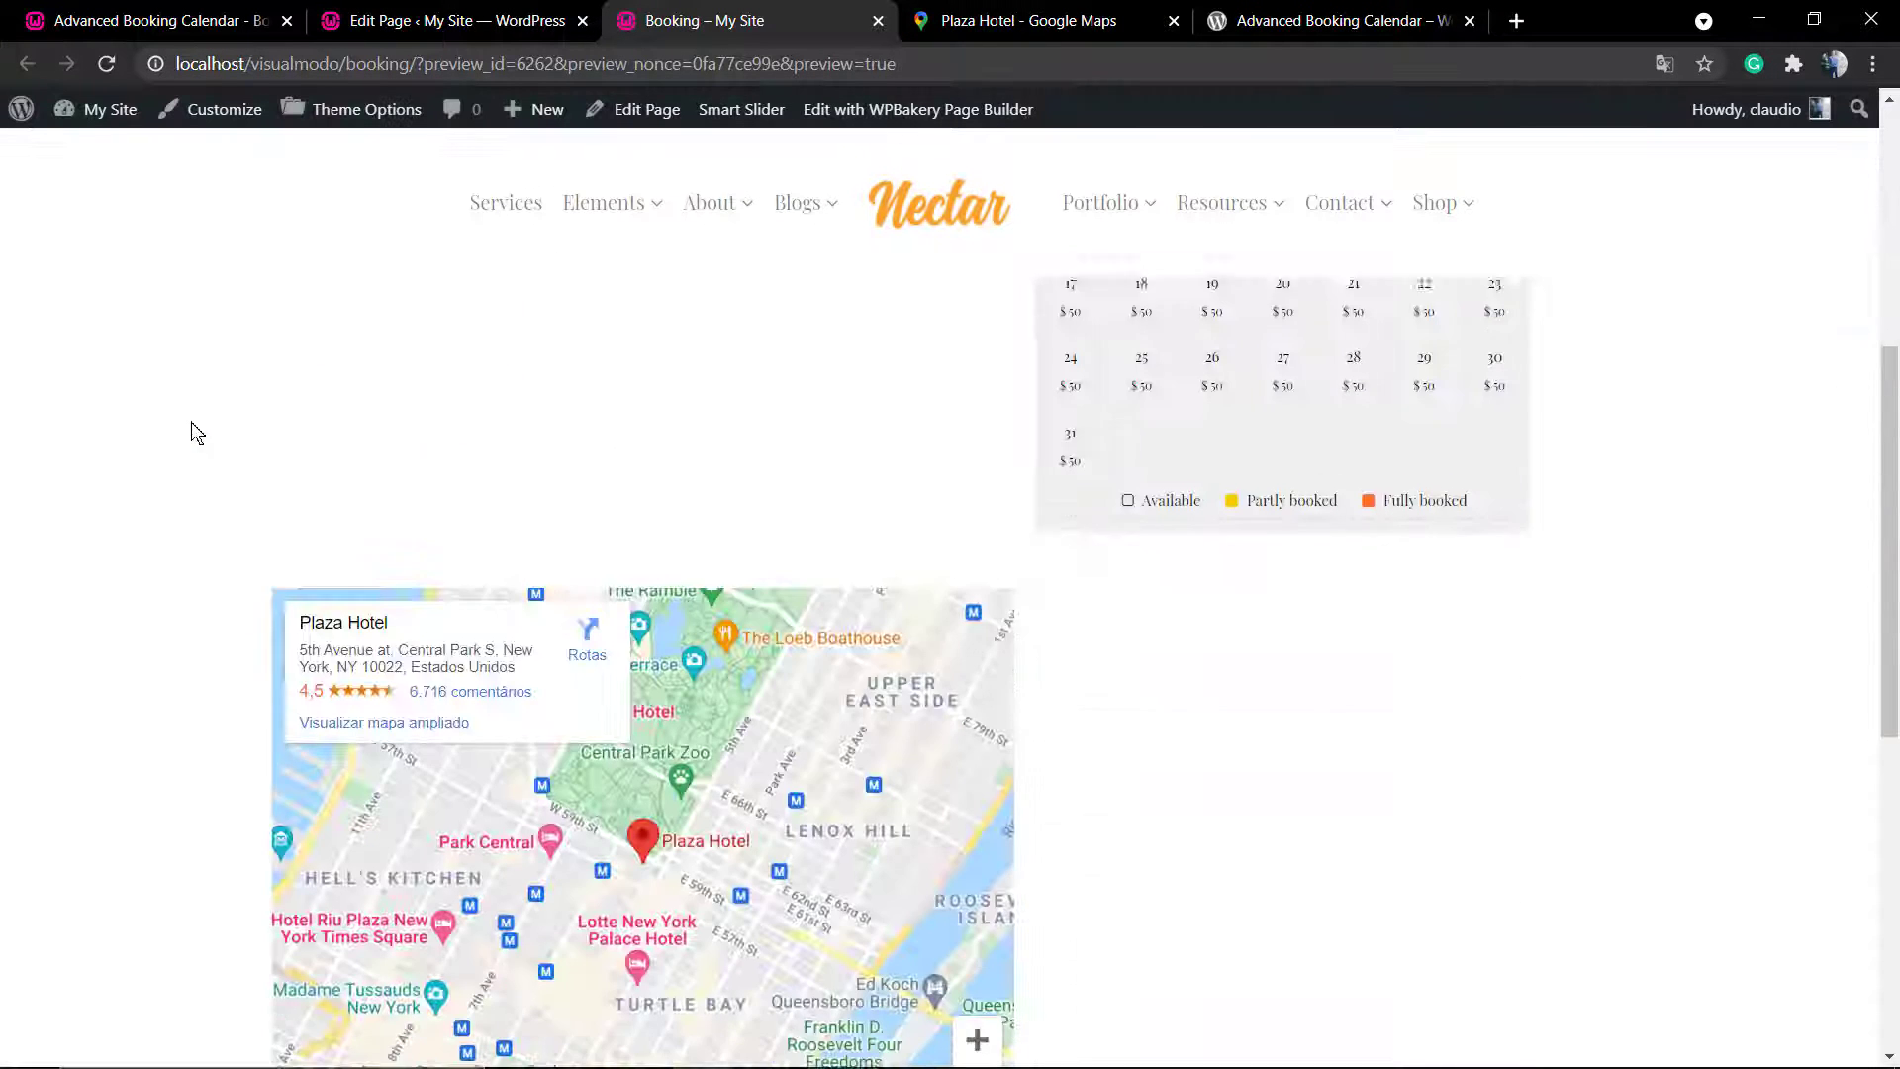
pyautogui.scroll(-4, 262, 406)
pyautogui.scroll(4, 376, 445)
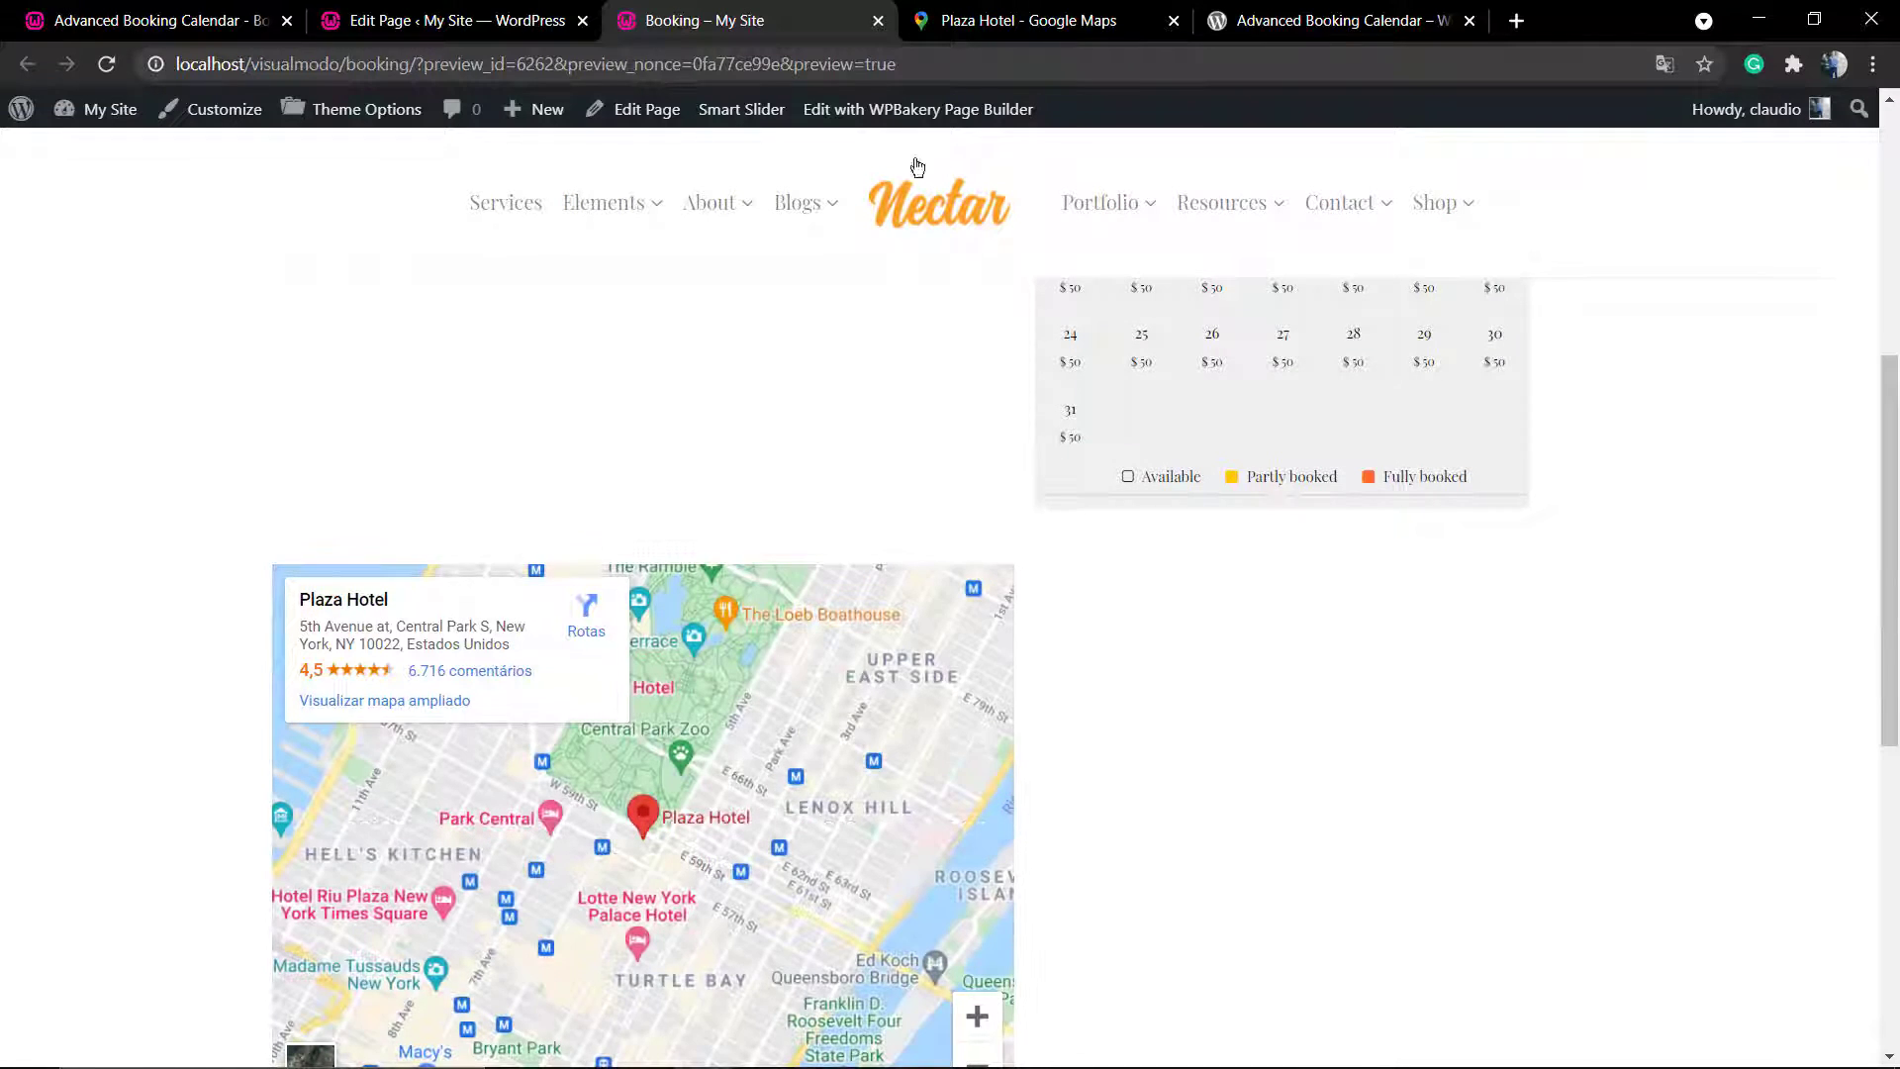
pyautogui.click(539, 22)
pyautogui.scroll(-2, 627, 674)
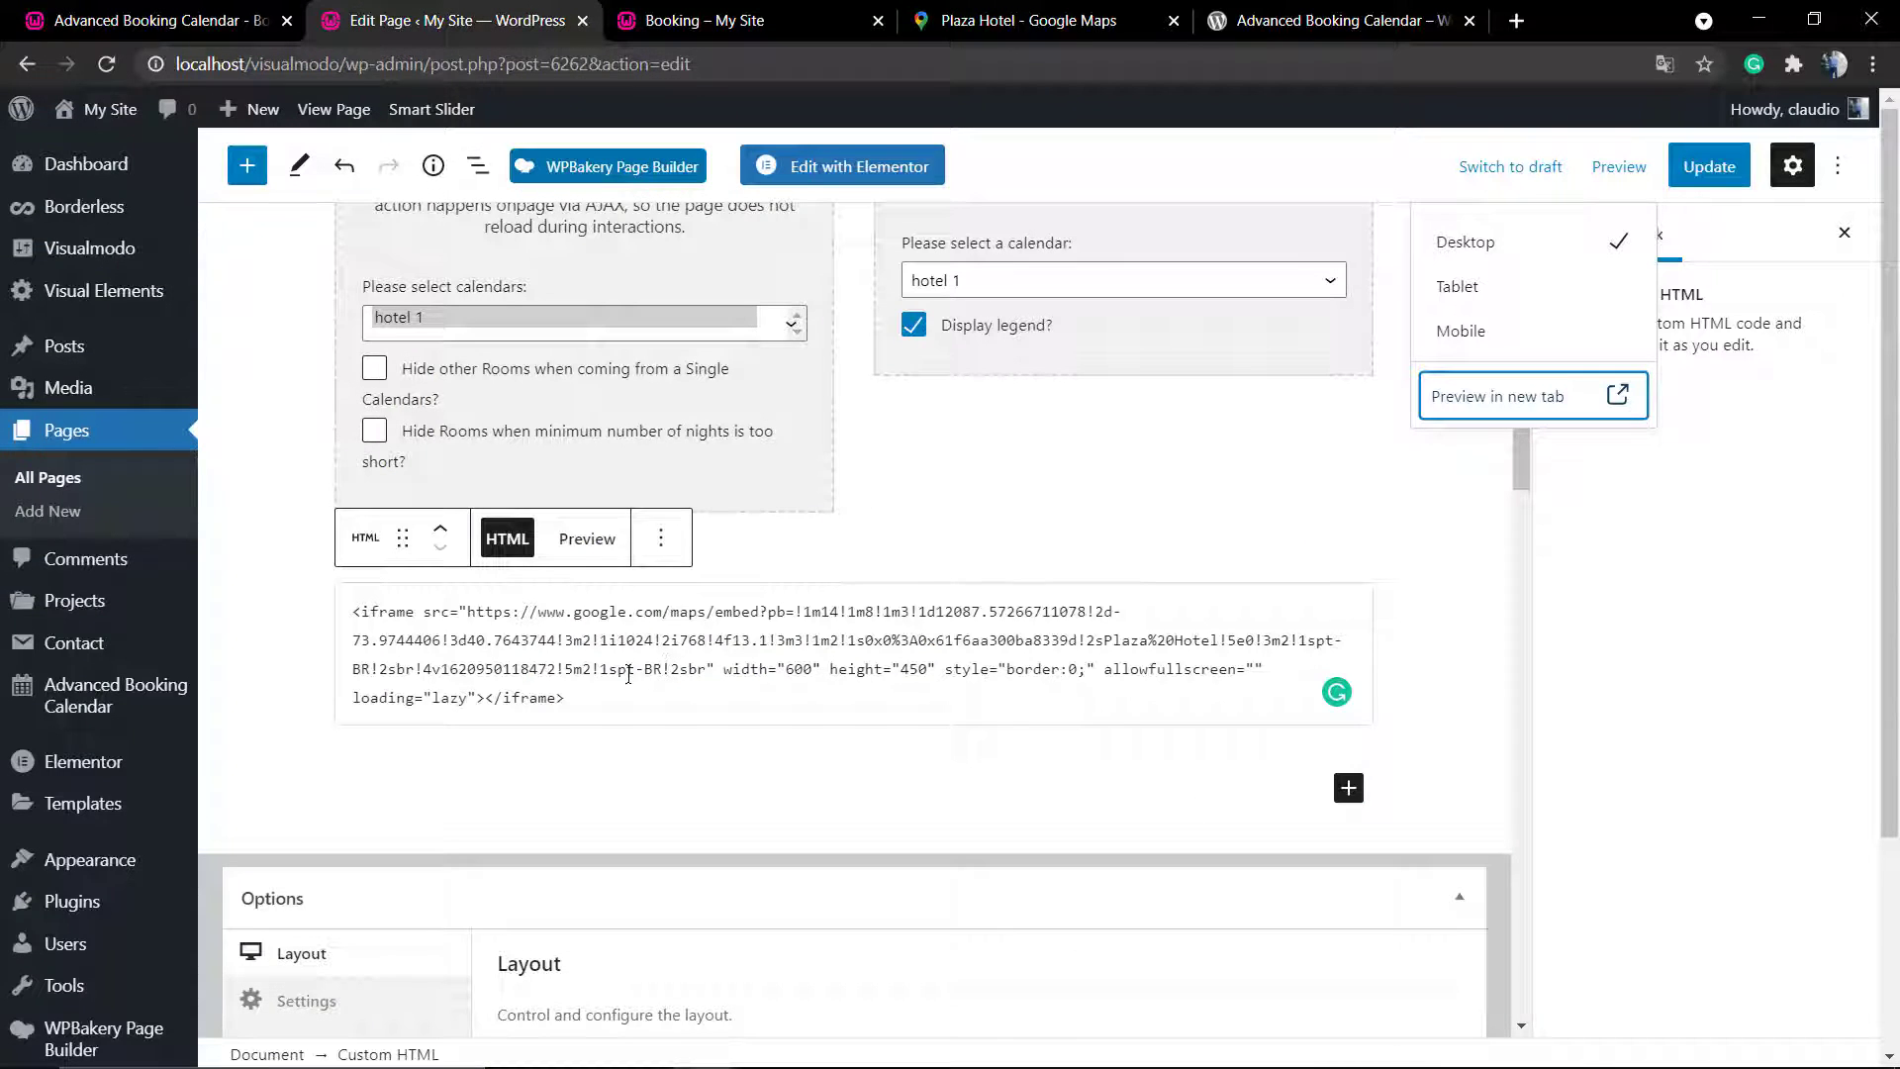
pyautogui.click(627, 674)
pyautogui.hotkey('ctrl', 'a')
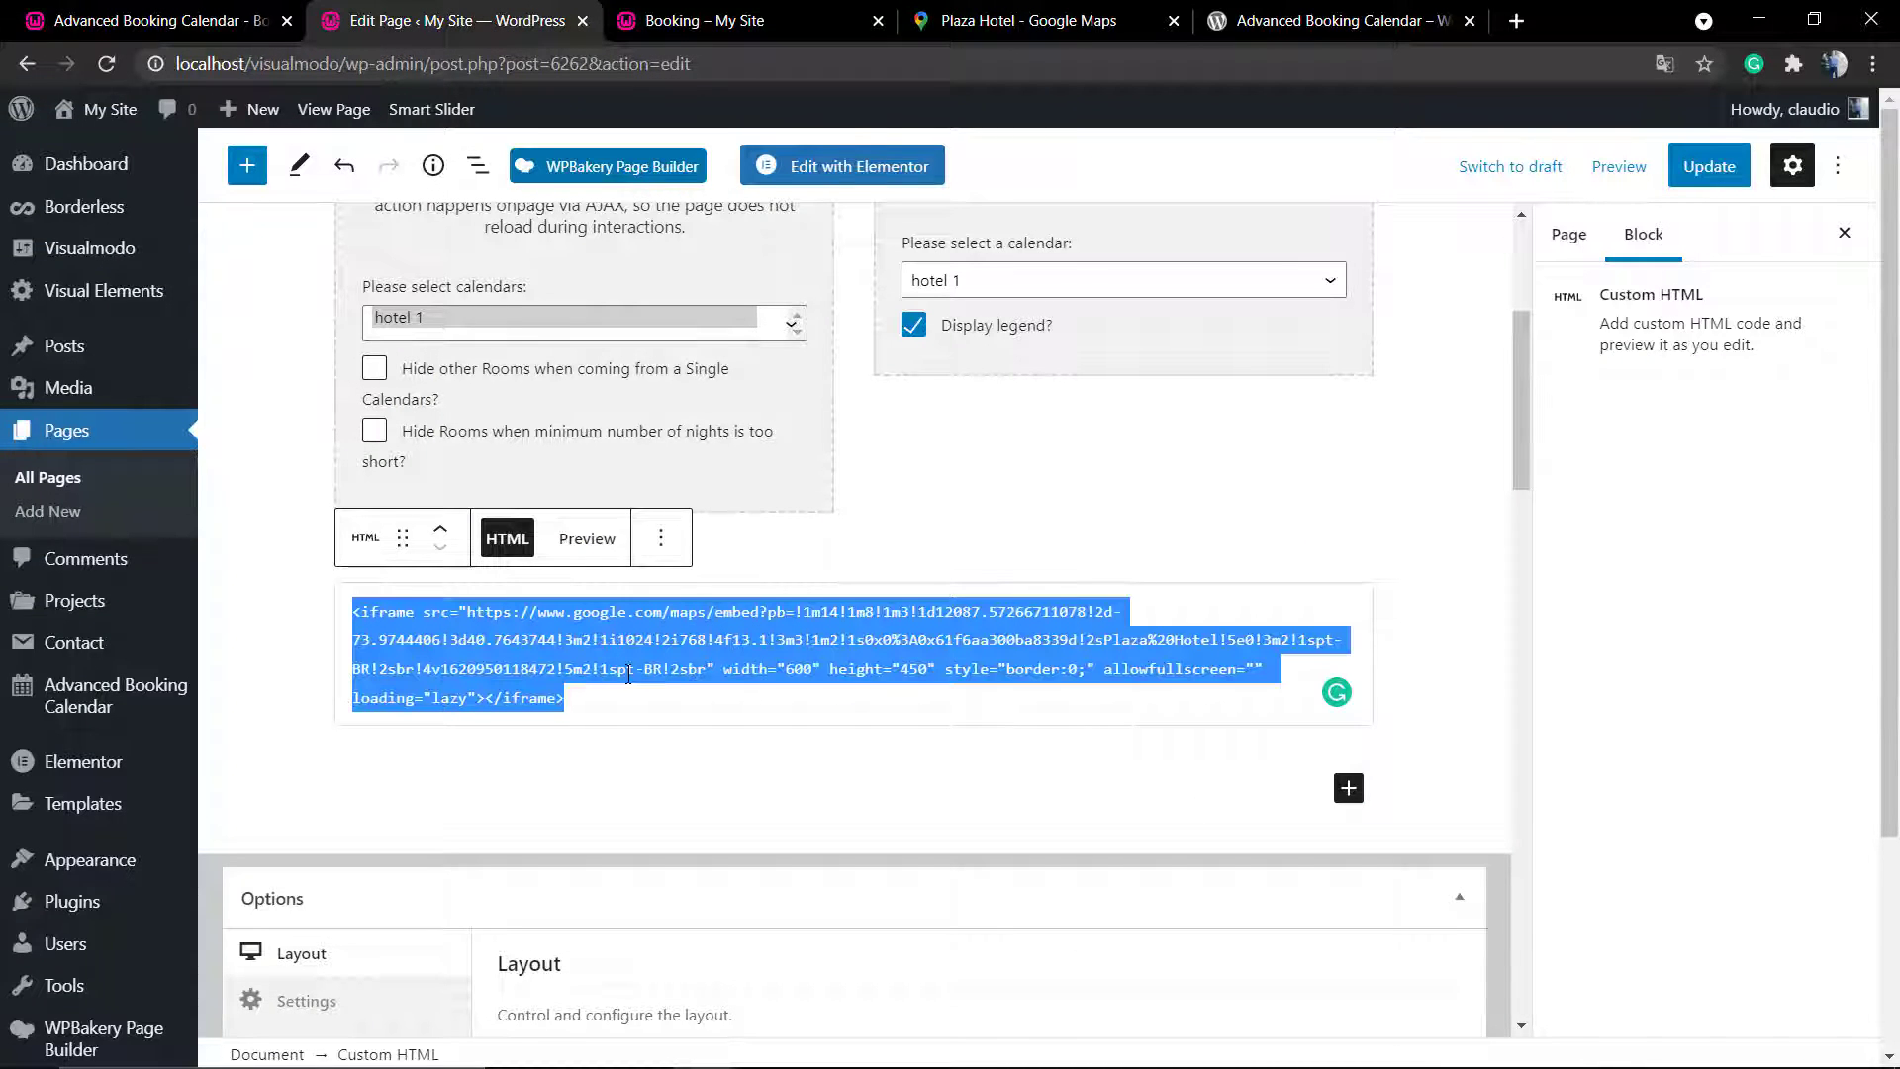
pyautogui.click(731, 641)
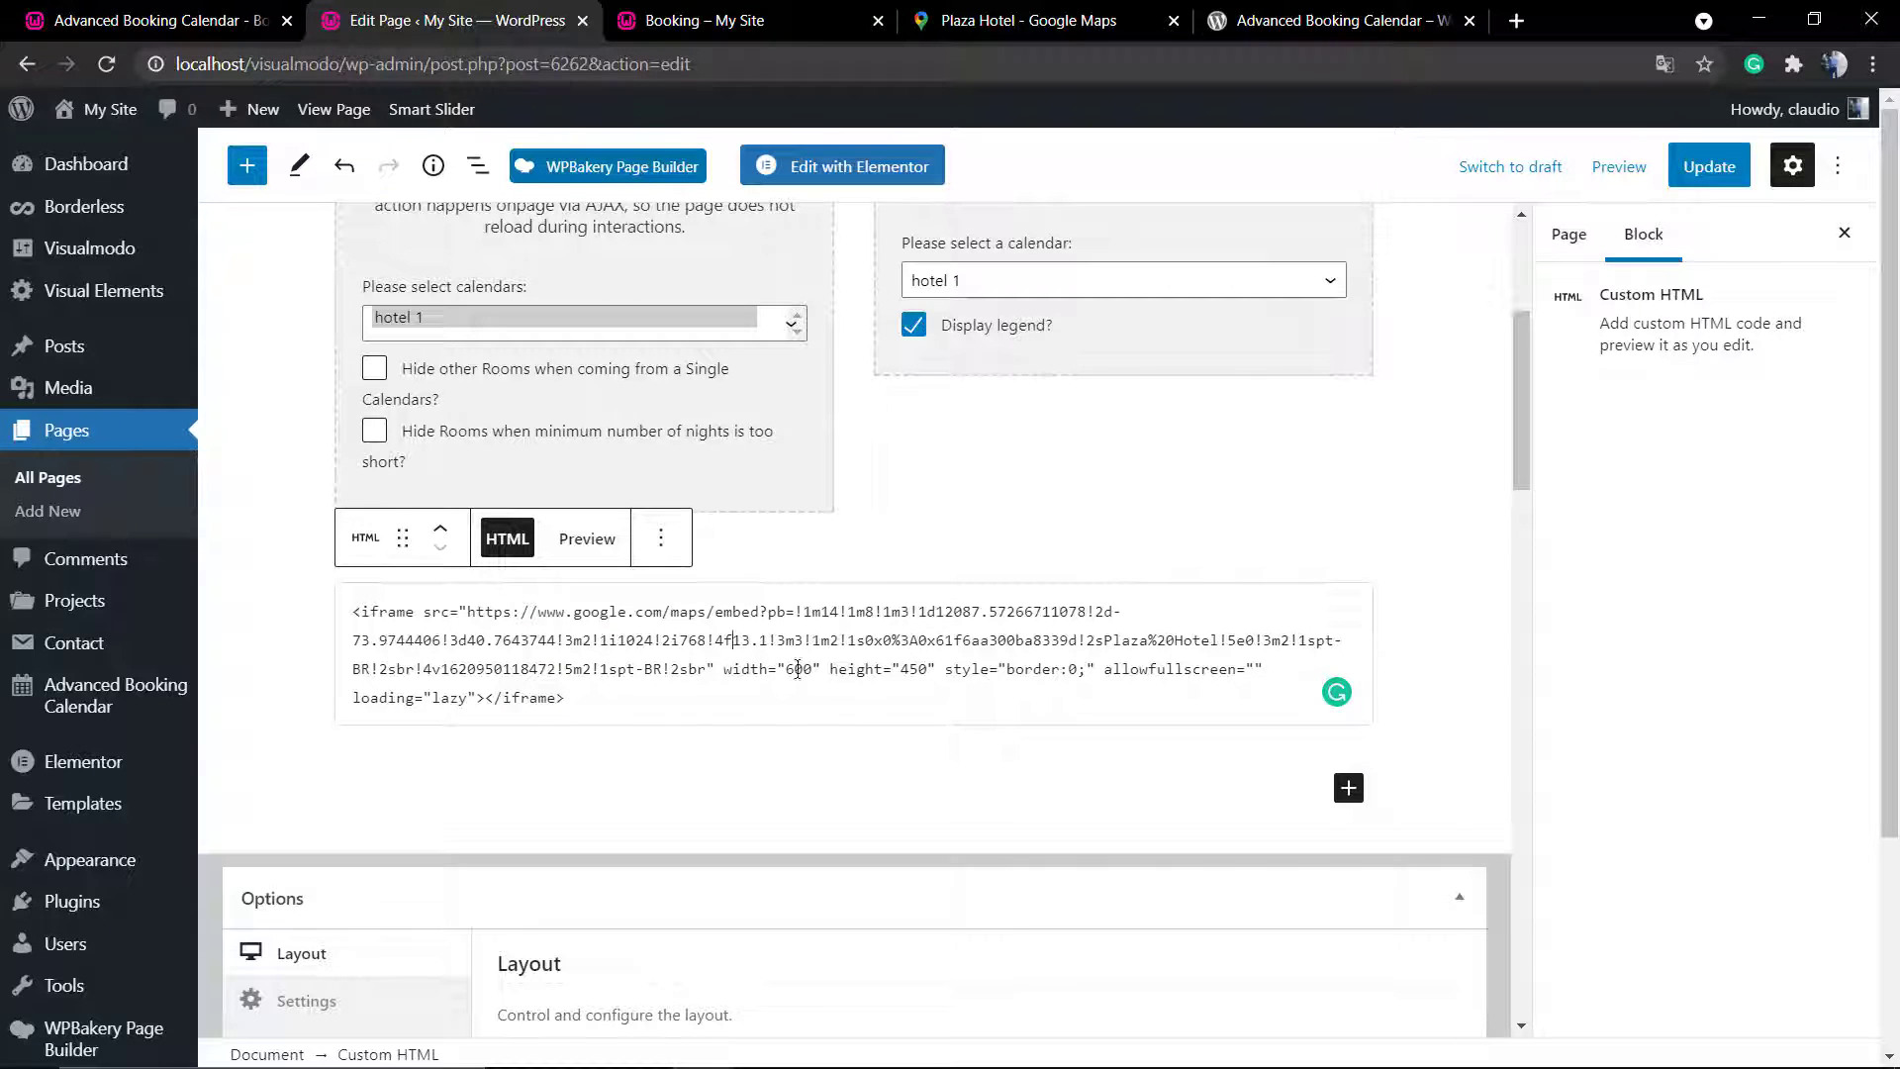
pyautogui.doubleClick(798, 670)
pyautogui.write('1200')
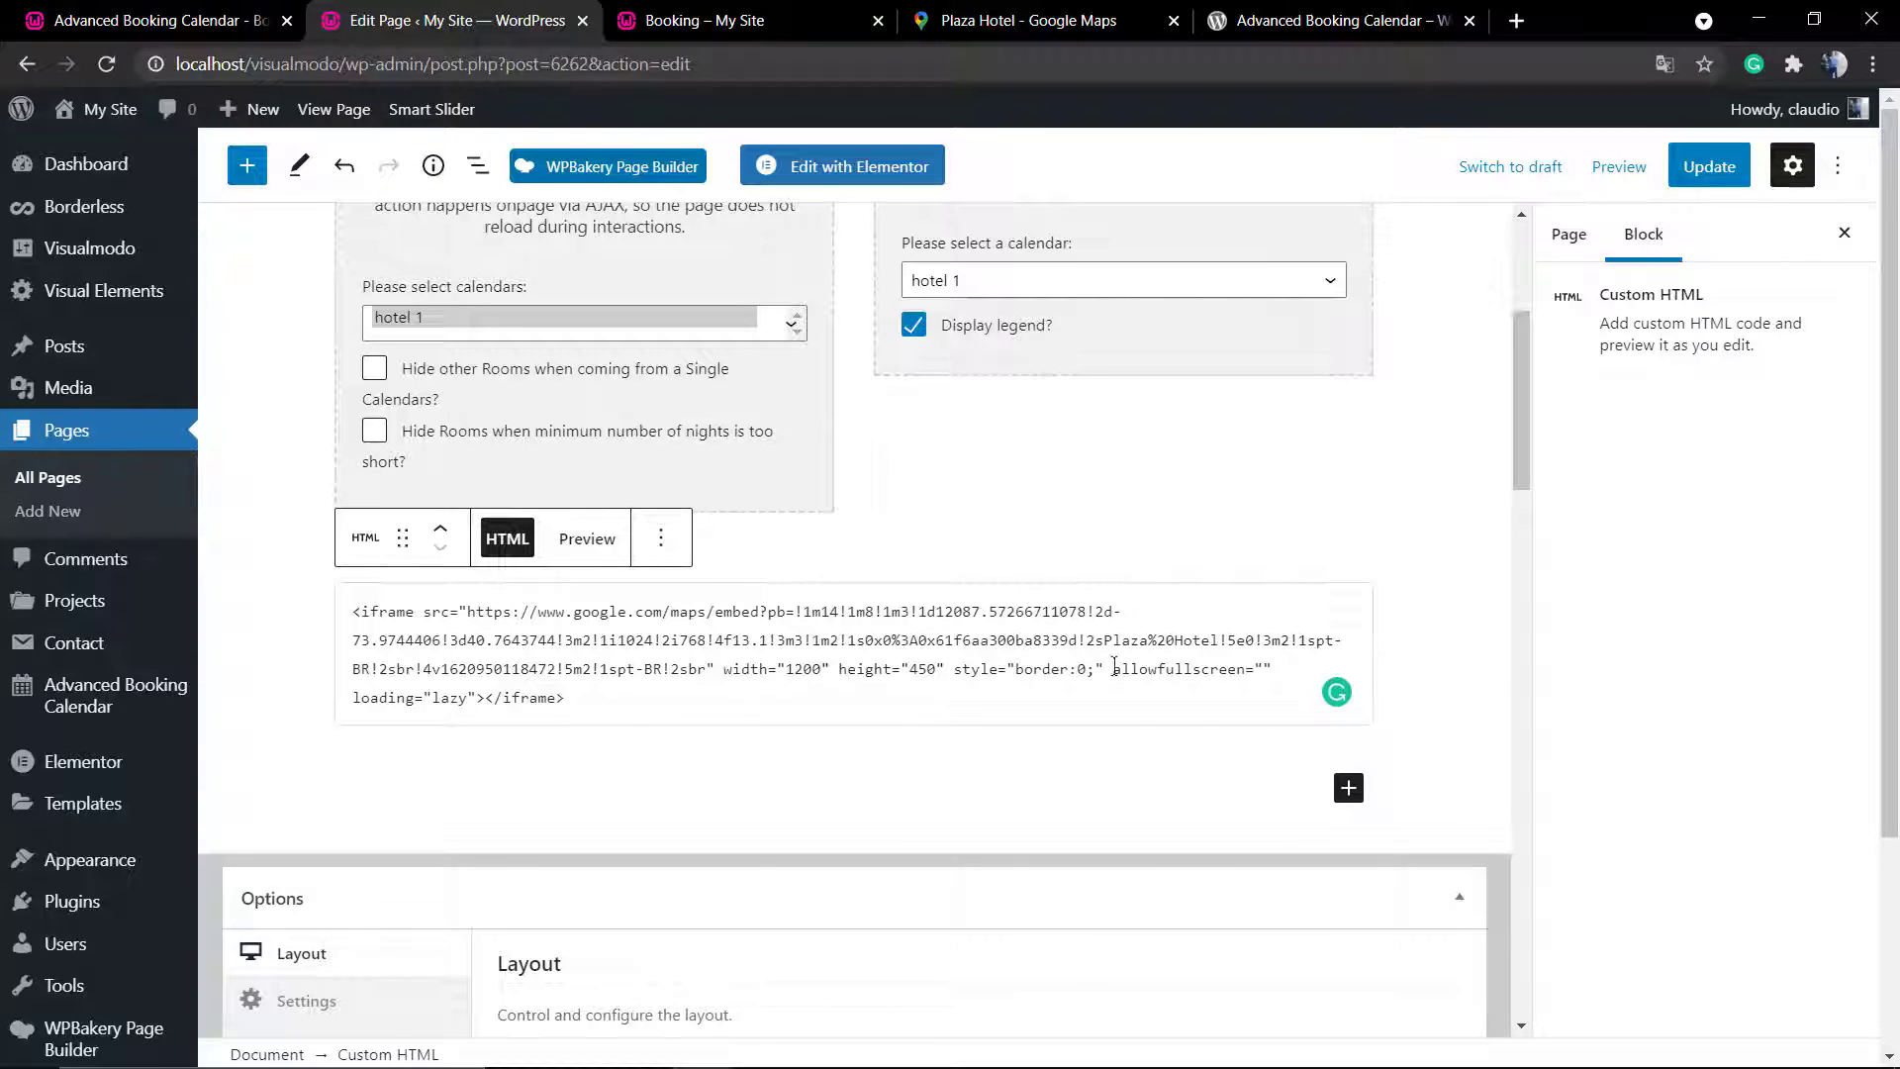
pyautogui.click(1618, 166)
# - Reopen the Booking page in the classic editor, leaving the block editor without saving the changes
pyautogui.scroll(6, 867, 426)
pyautogui.click(866, 425)
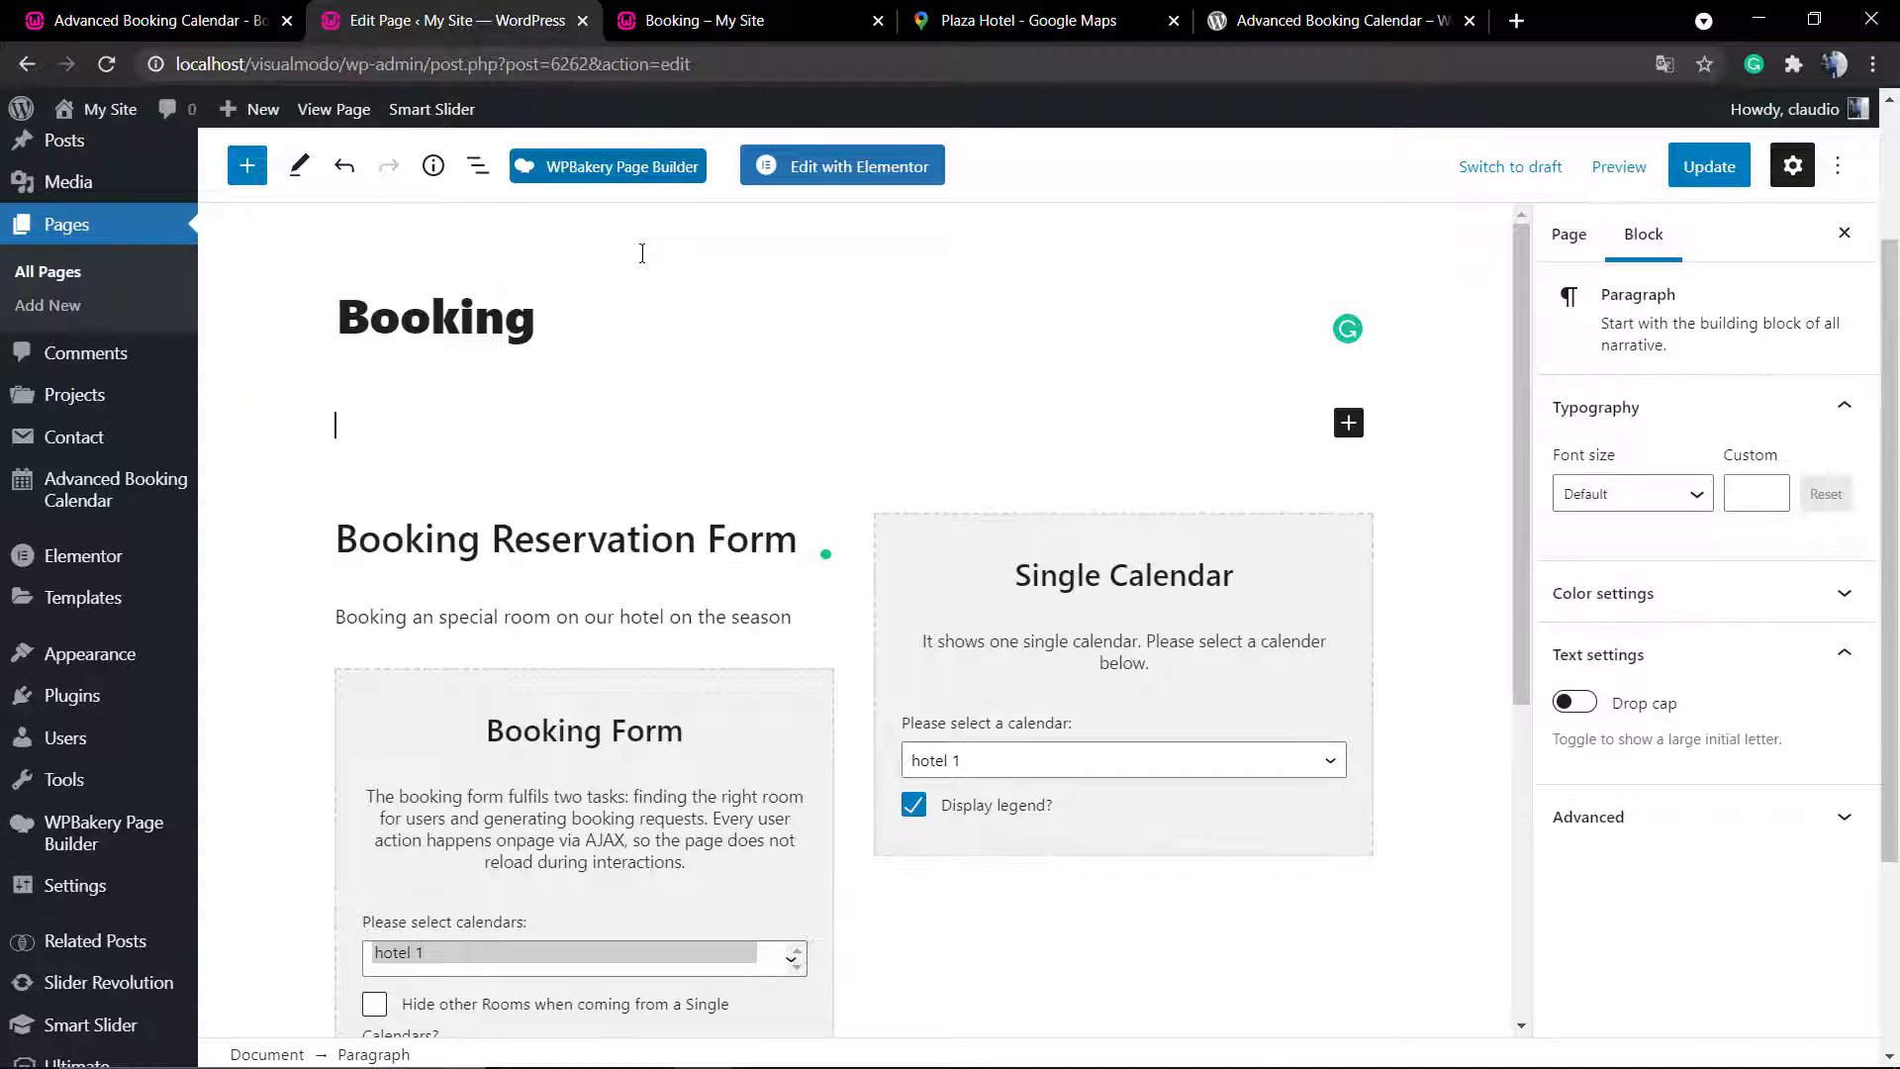
pyautogui.click(634, 191)
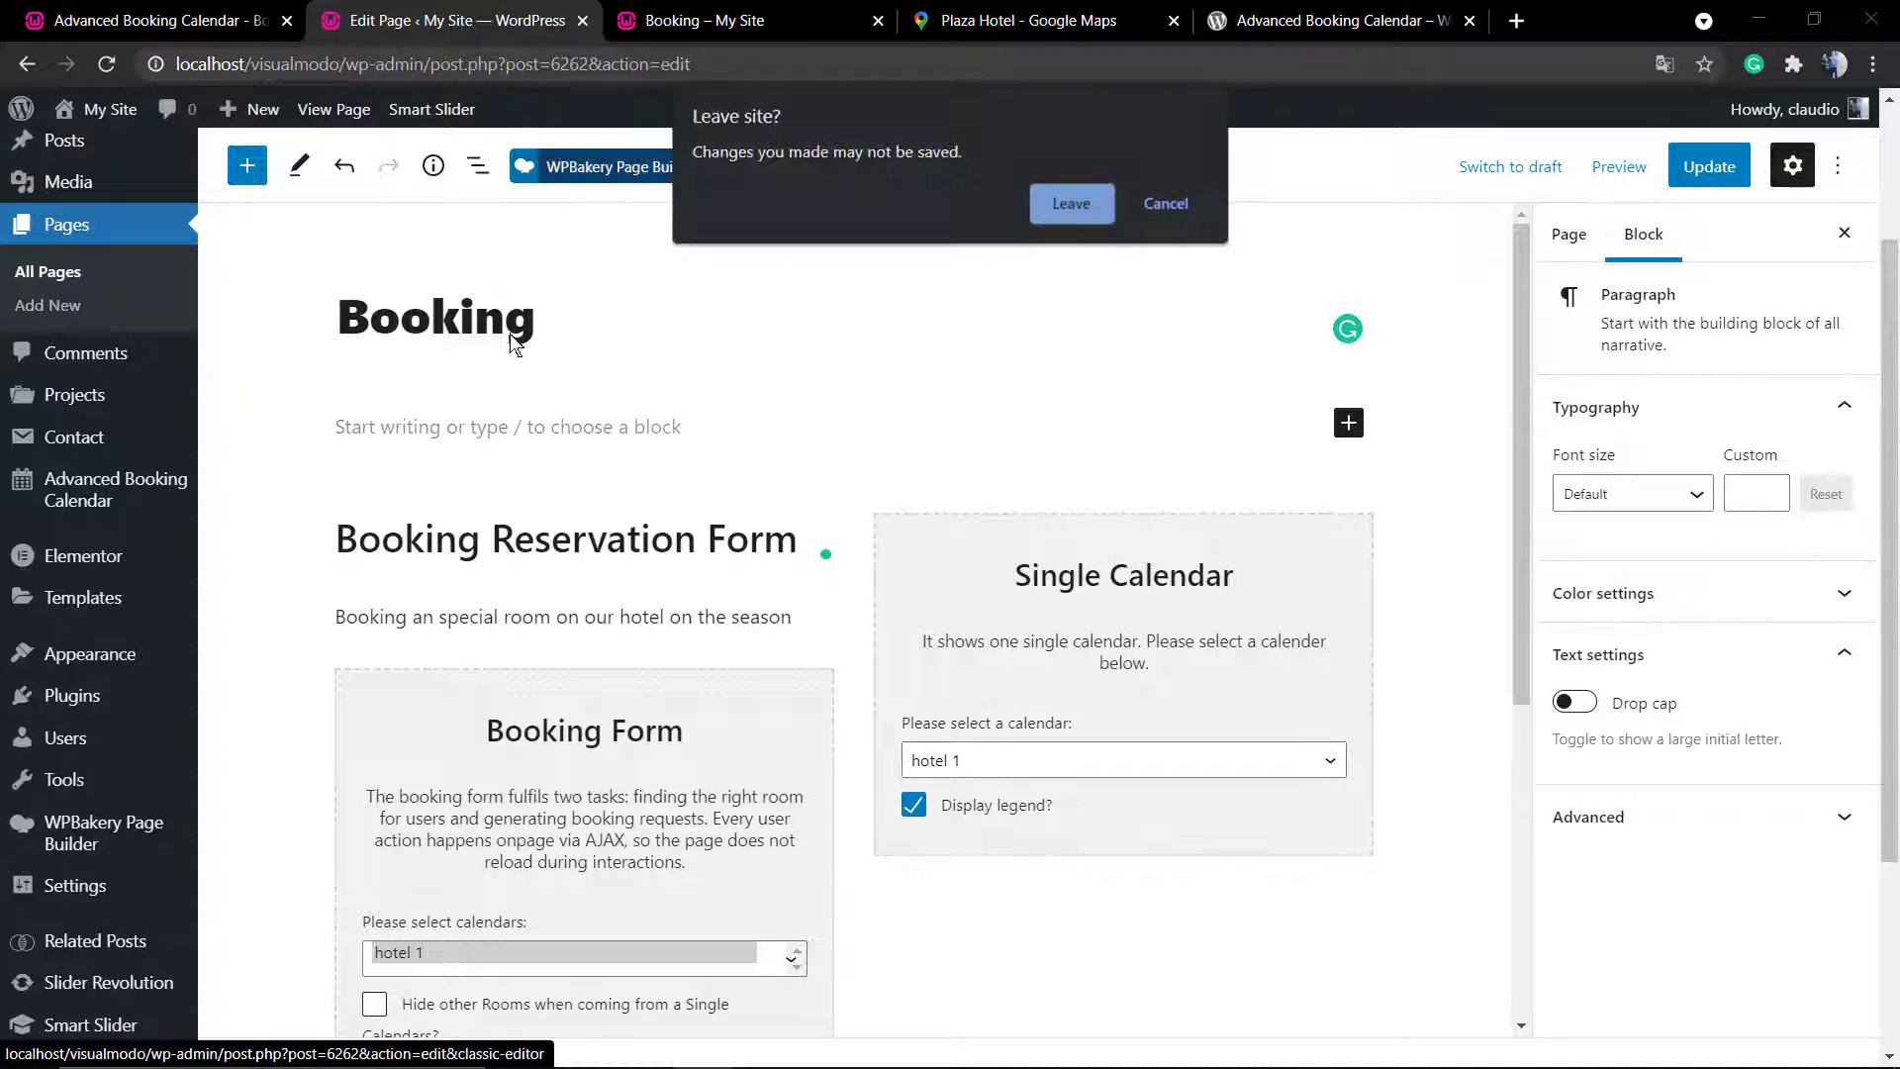
pyautogui.click(1044, 198)
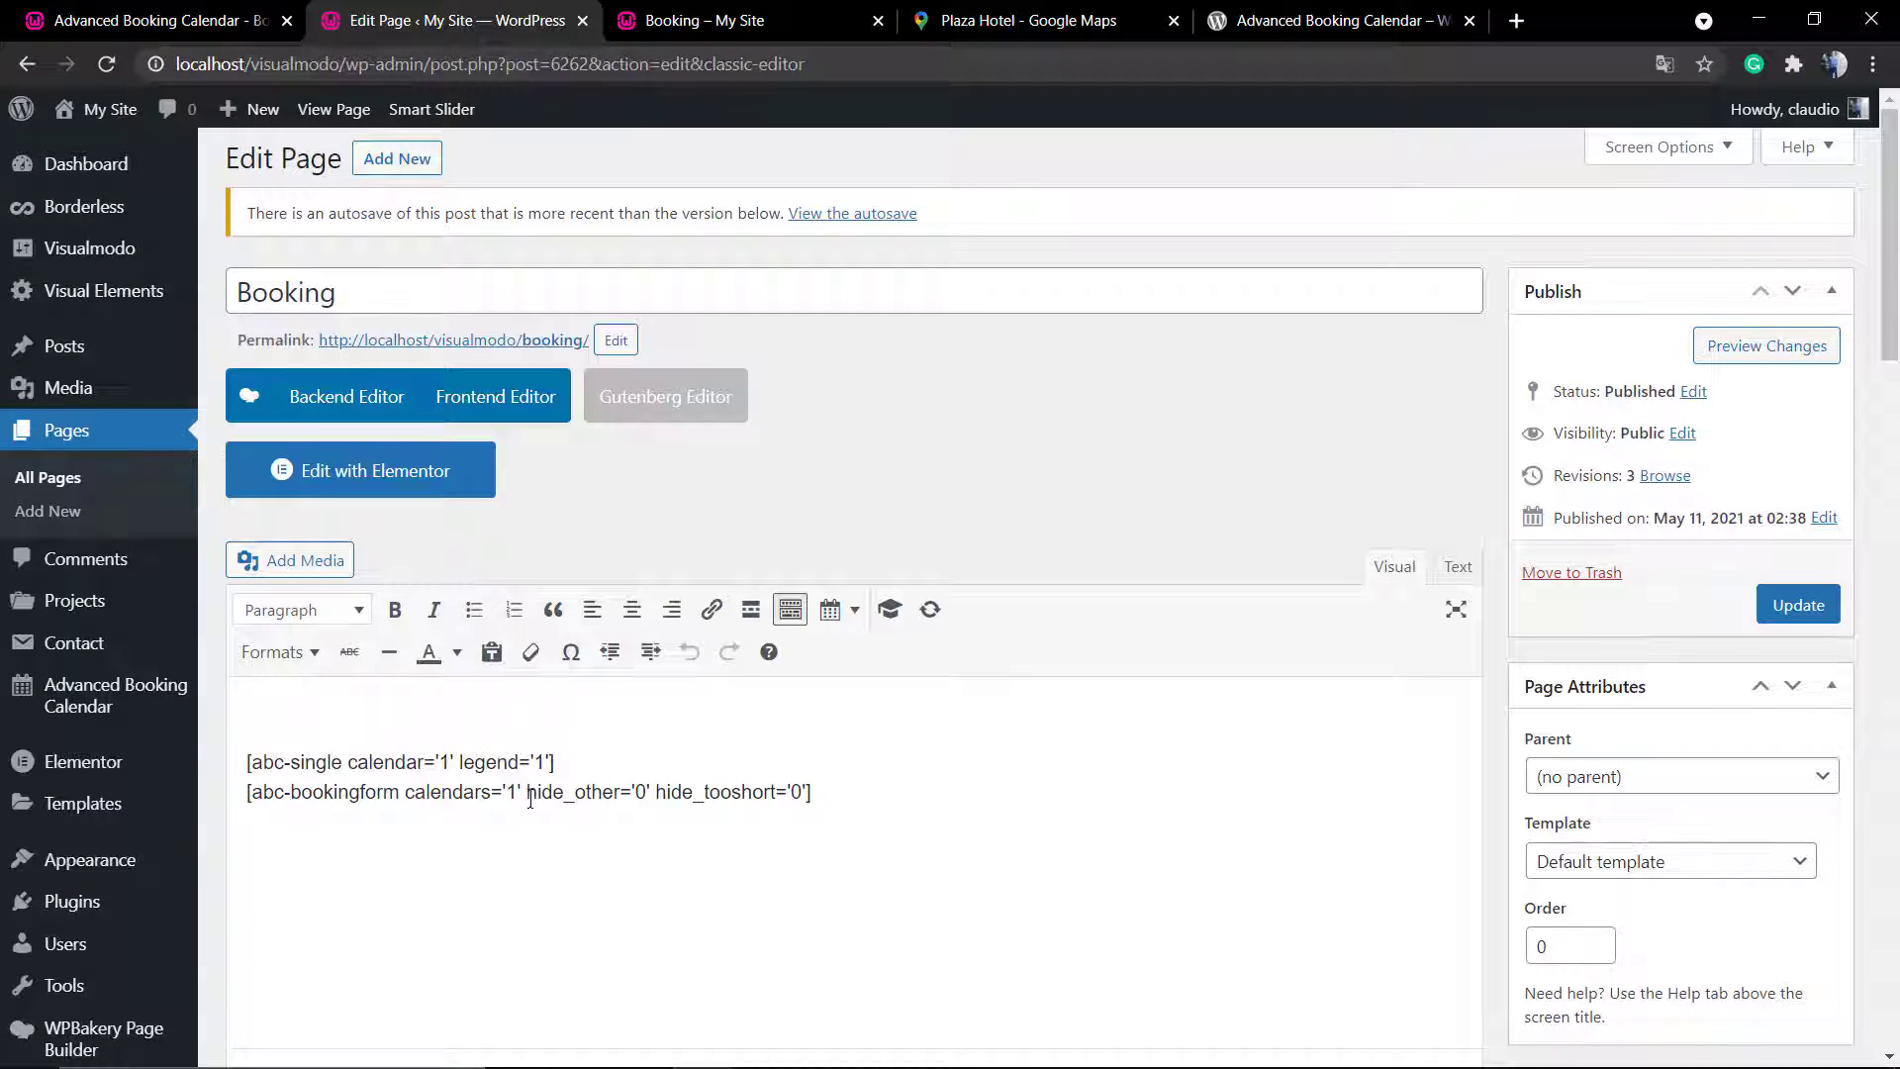
# - Examine the abc-single and abc-bookingform shortcodes in the page content
pyautogui.tripleClick(446, 765)
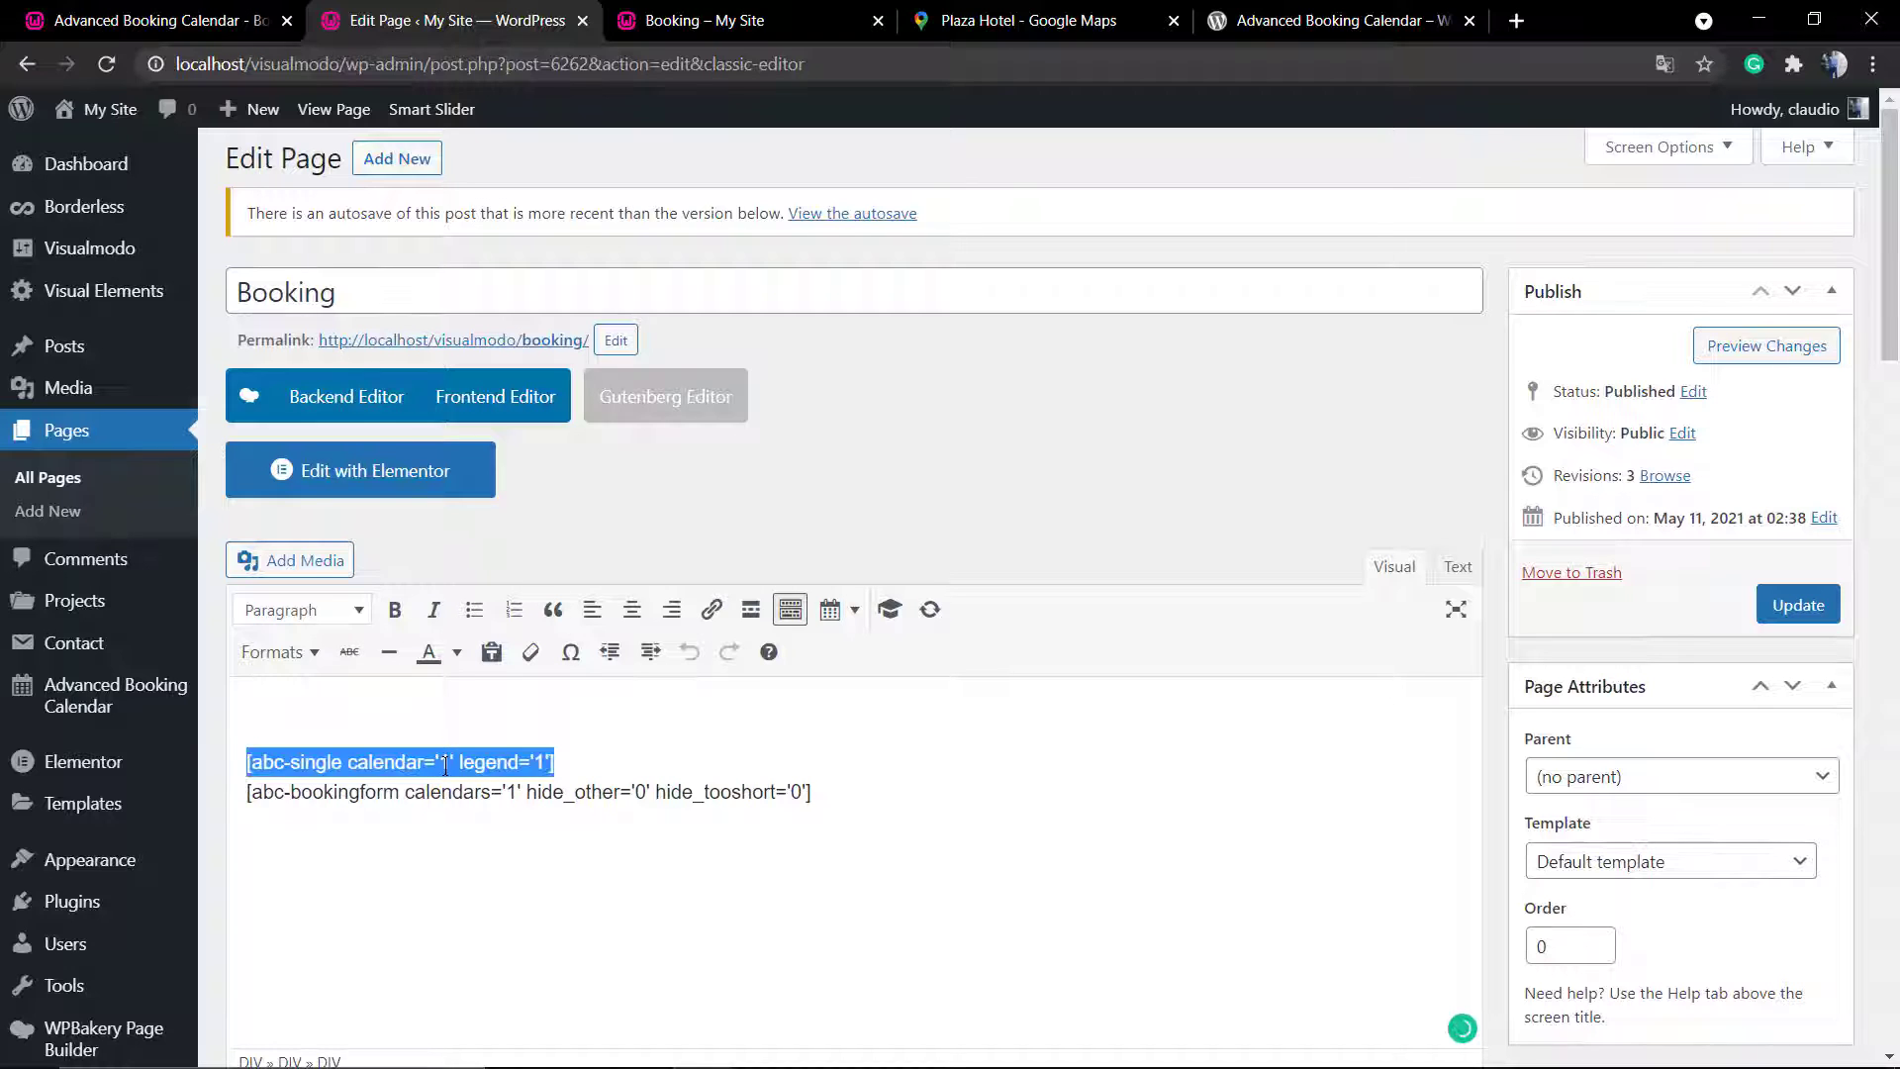
pyautogui.click(445, 765)
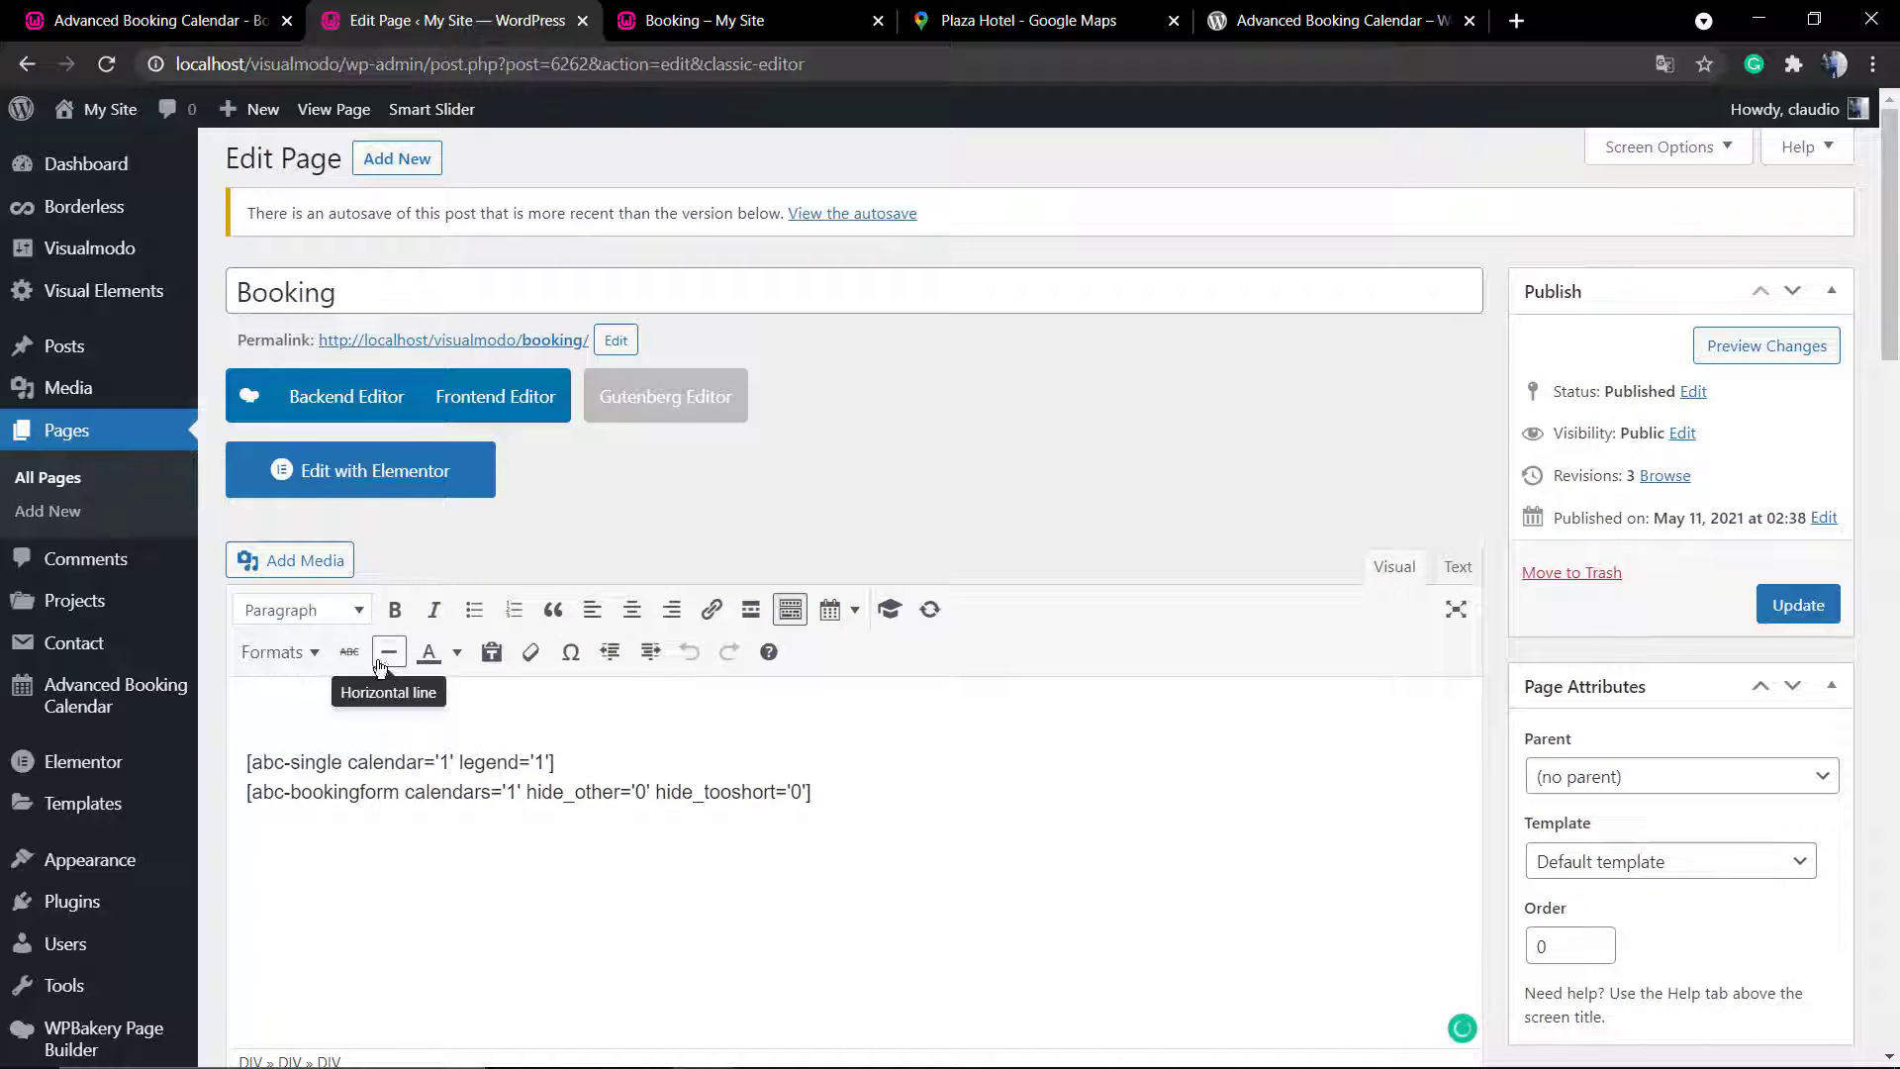
pyautogui.tripleClick(480, 762)
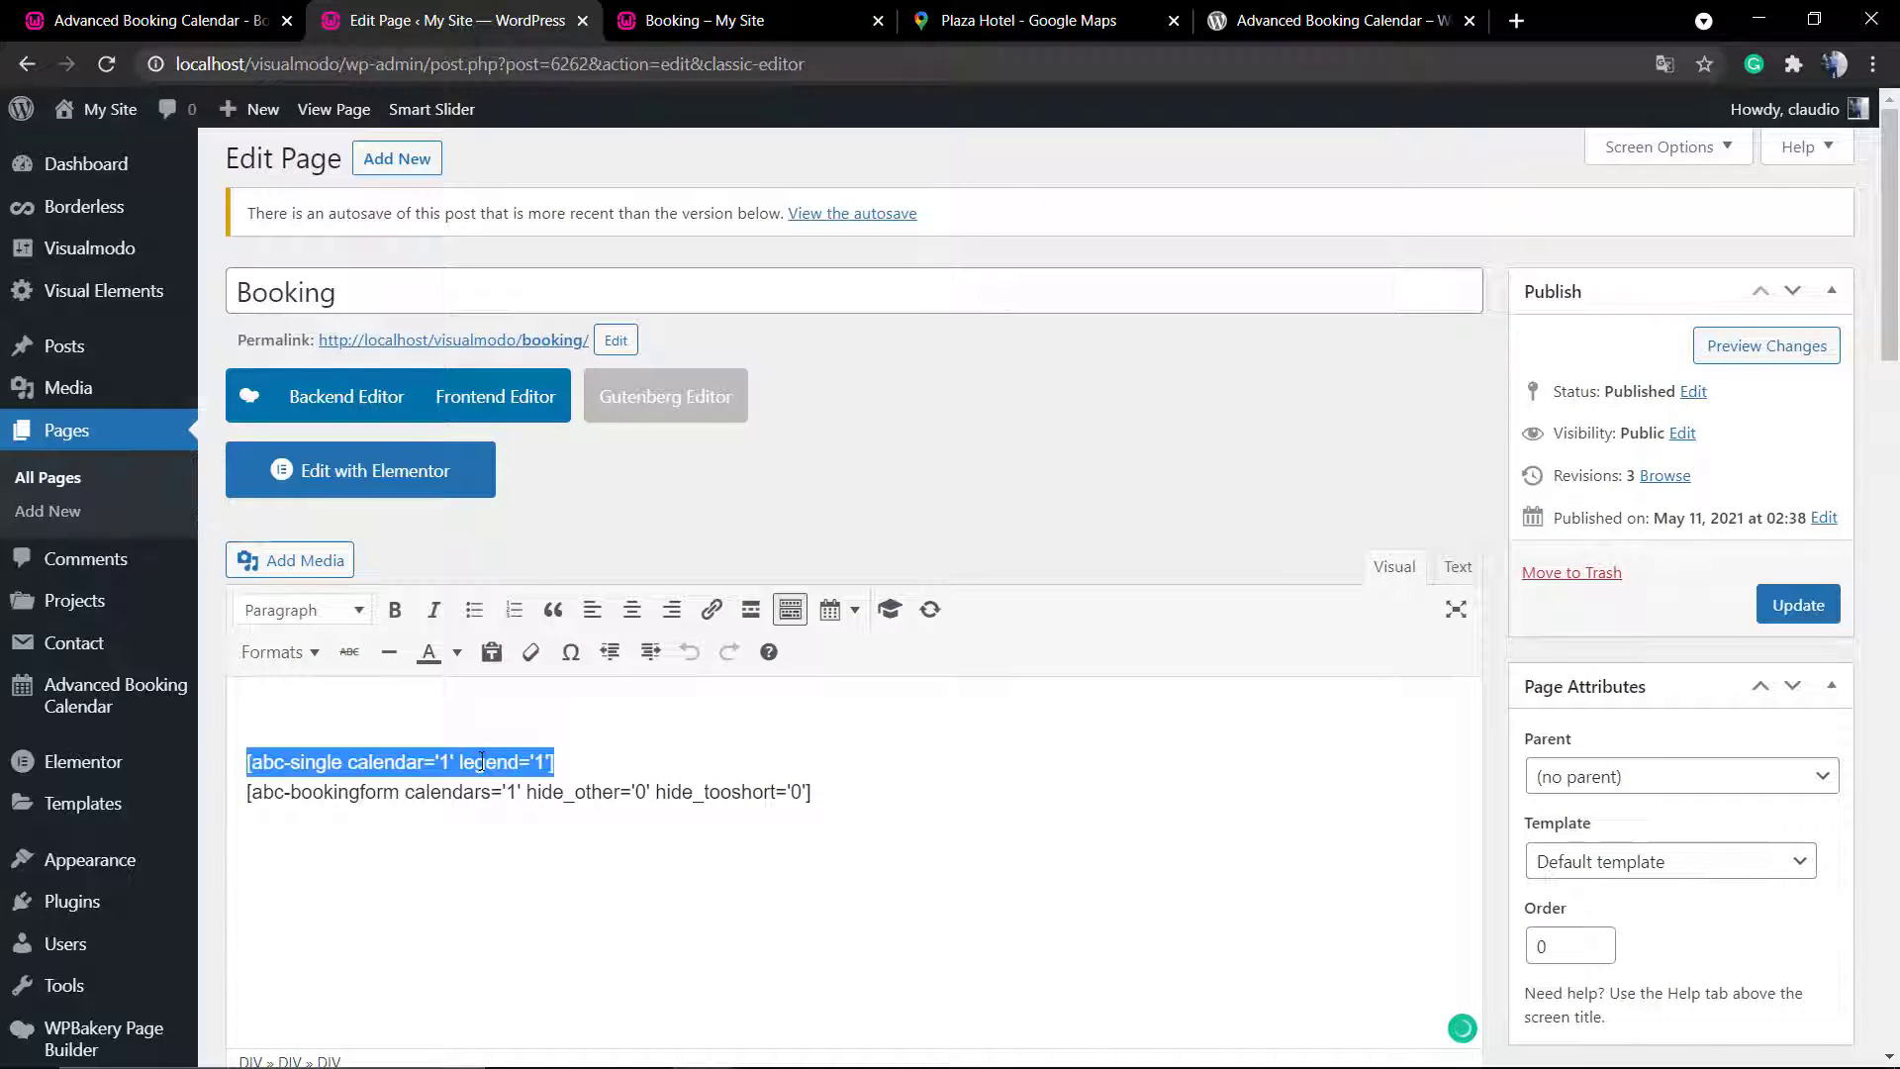
pyautogui.tripleClick(557, 790)
pyautogui.click(557, 790)
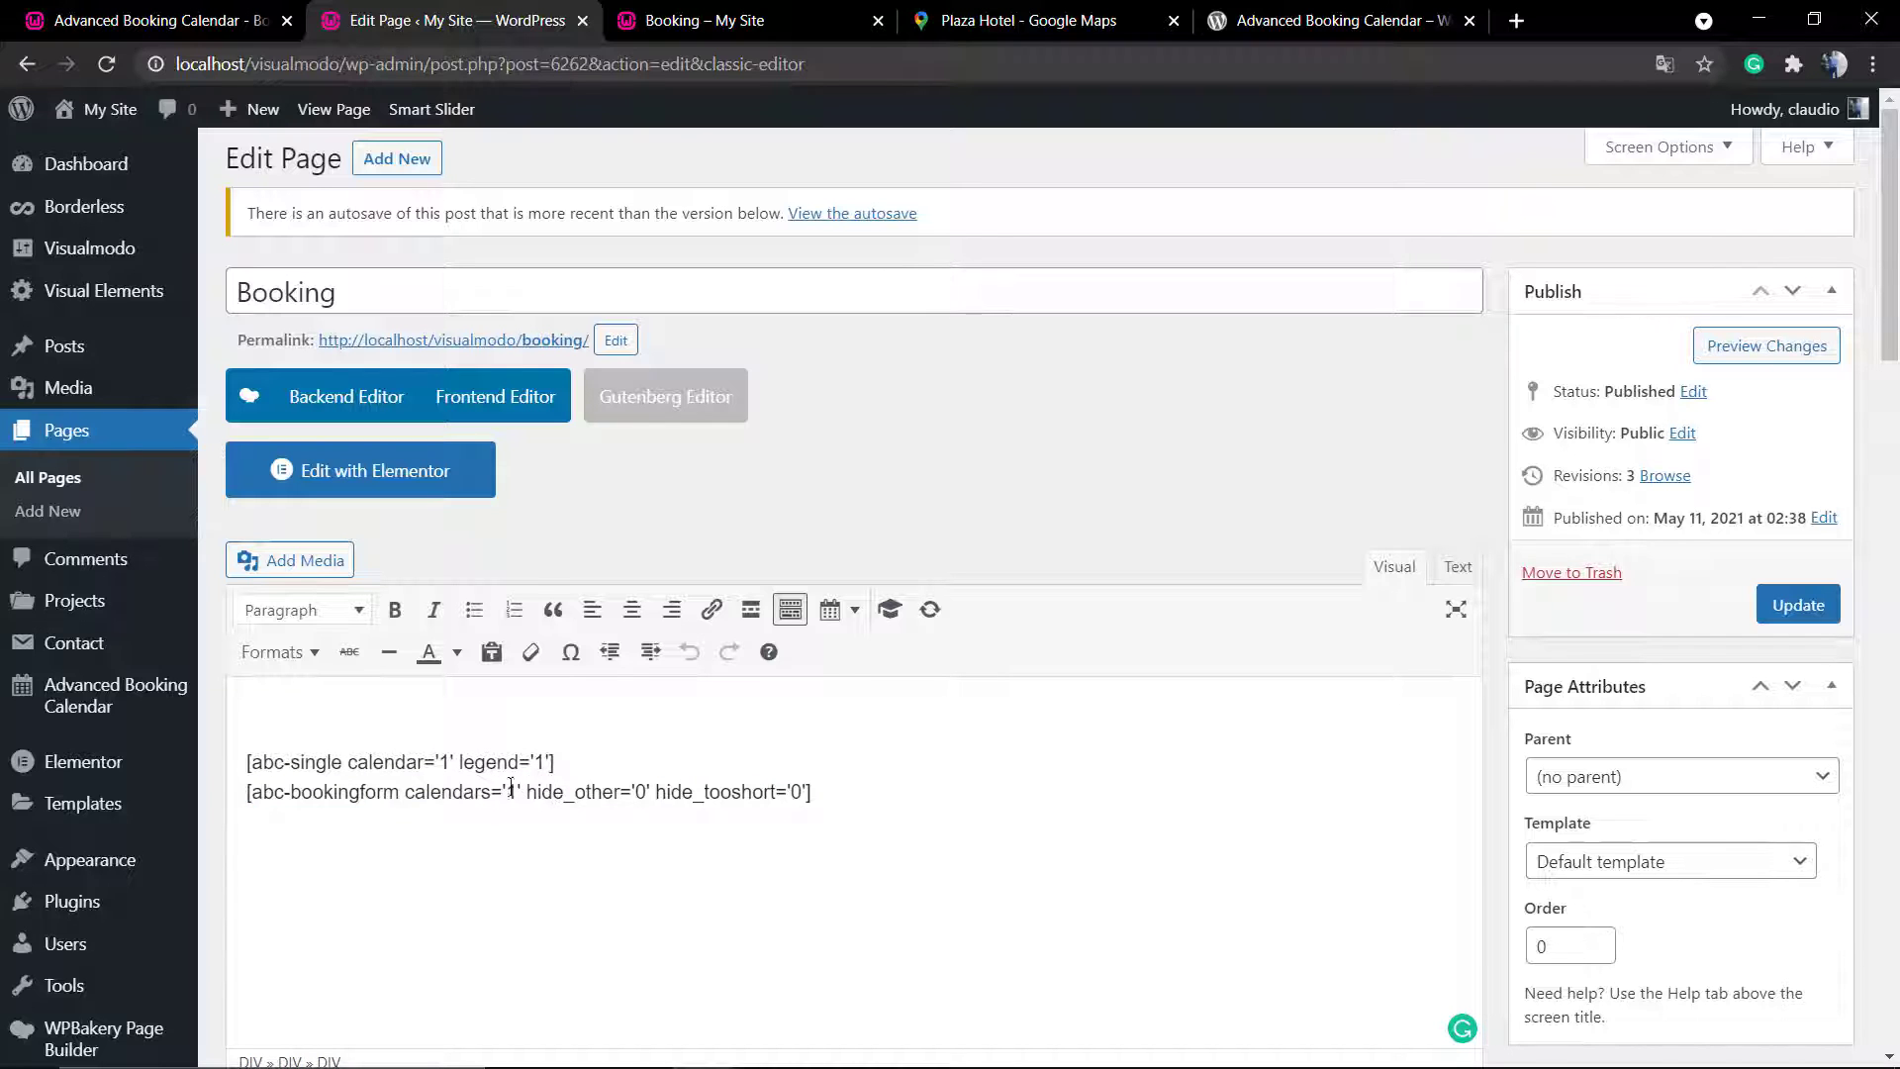
pyautogui.scroll(-7, 359, 718)
pyautogui.scroll(5, 407, 738)
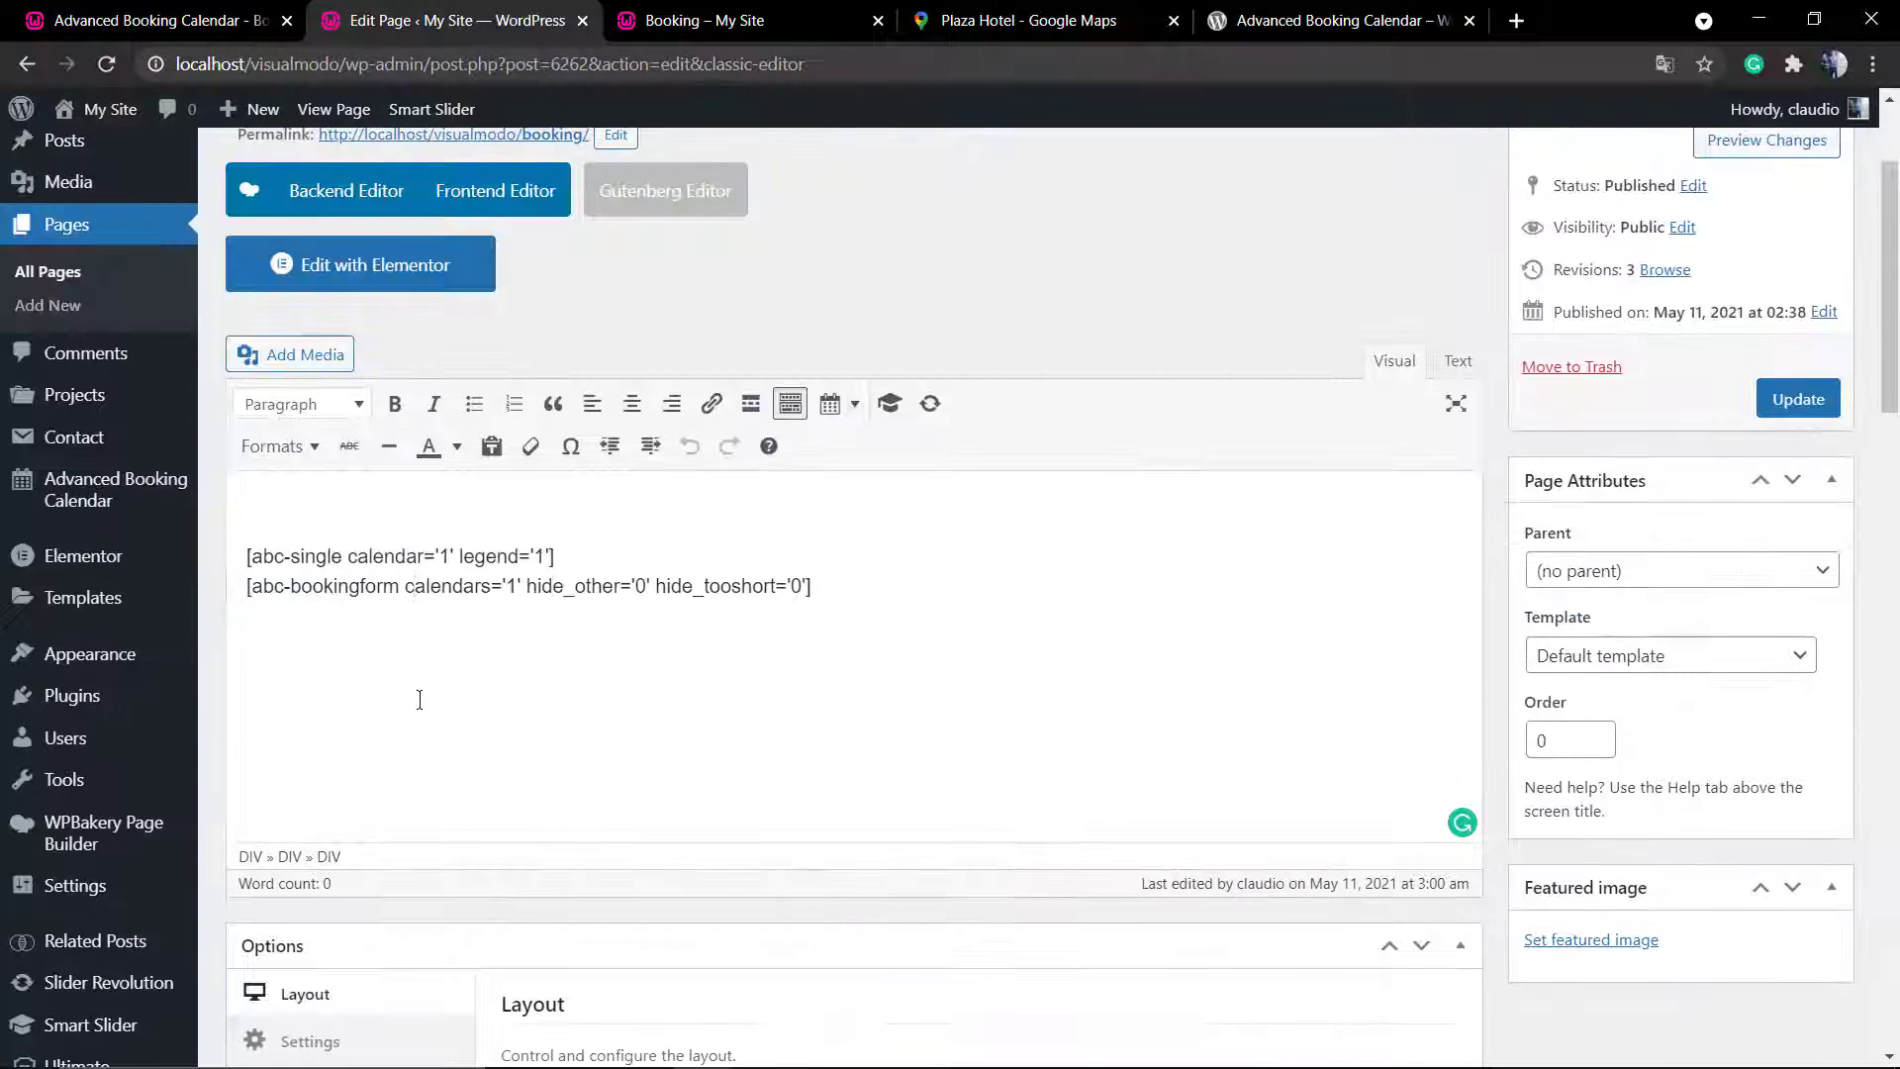
# - Copy both booking shortcodes and clear the entire page content
pyautogui.hotkey('ctrl', 'a')
pyautogui.hotkey('ctrl', 'c')
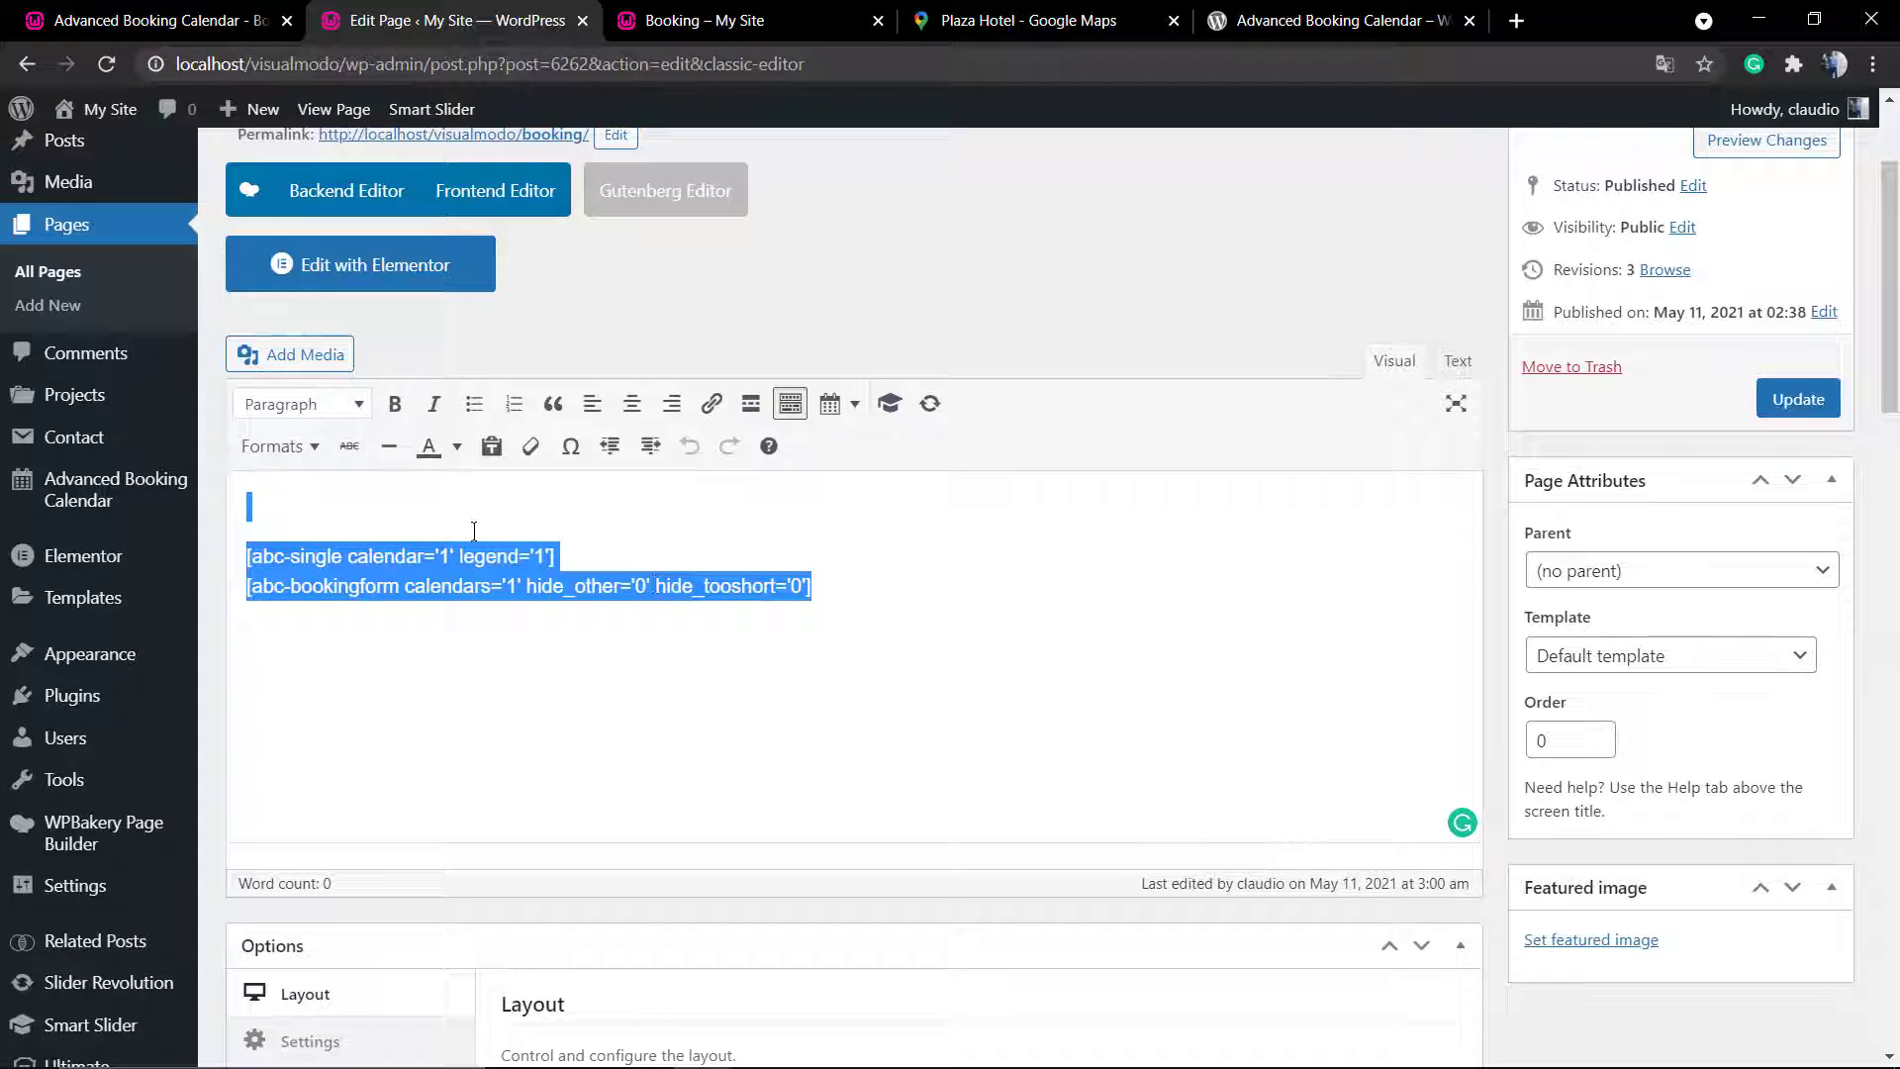
pyautogui.press('BackSpace')
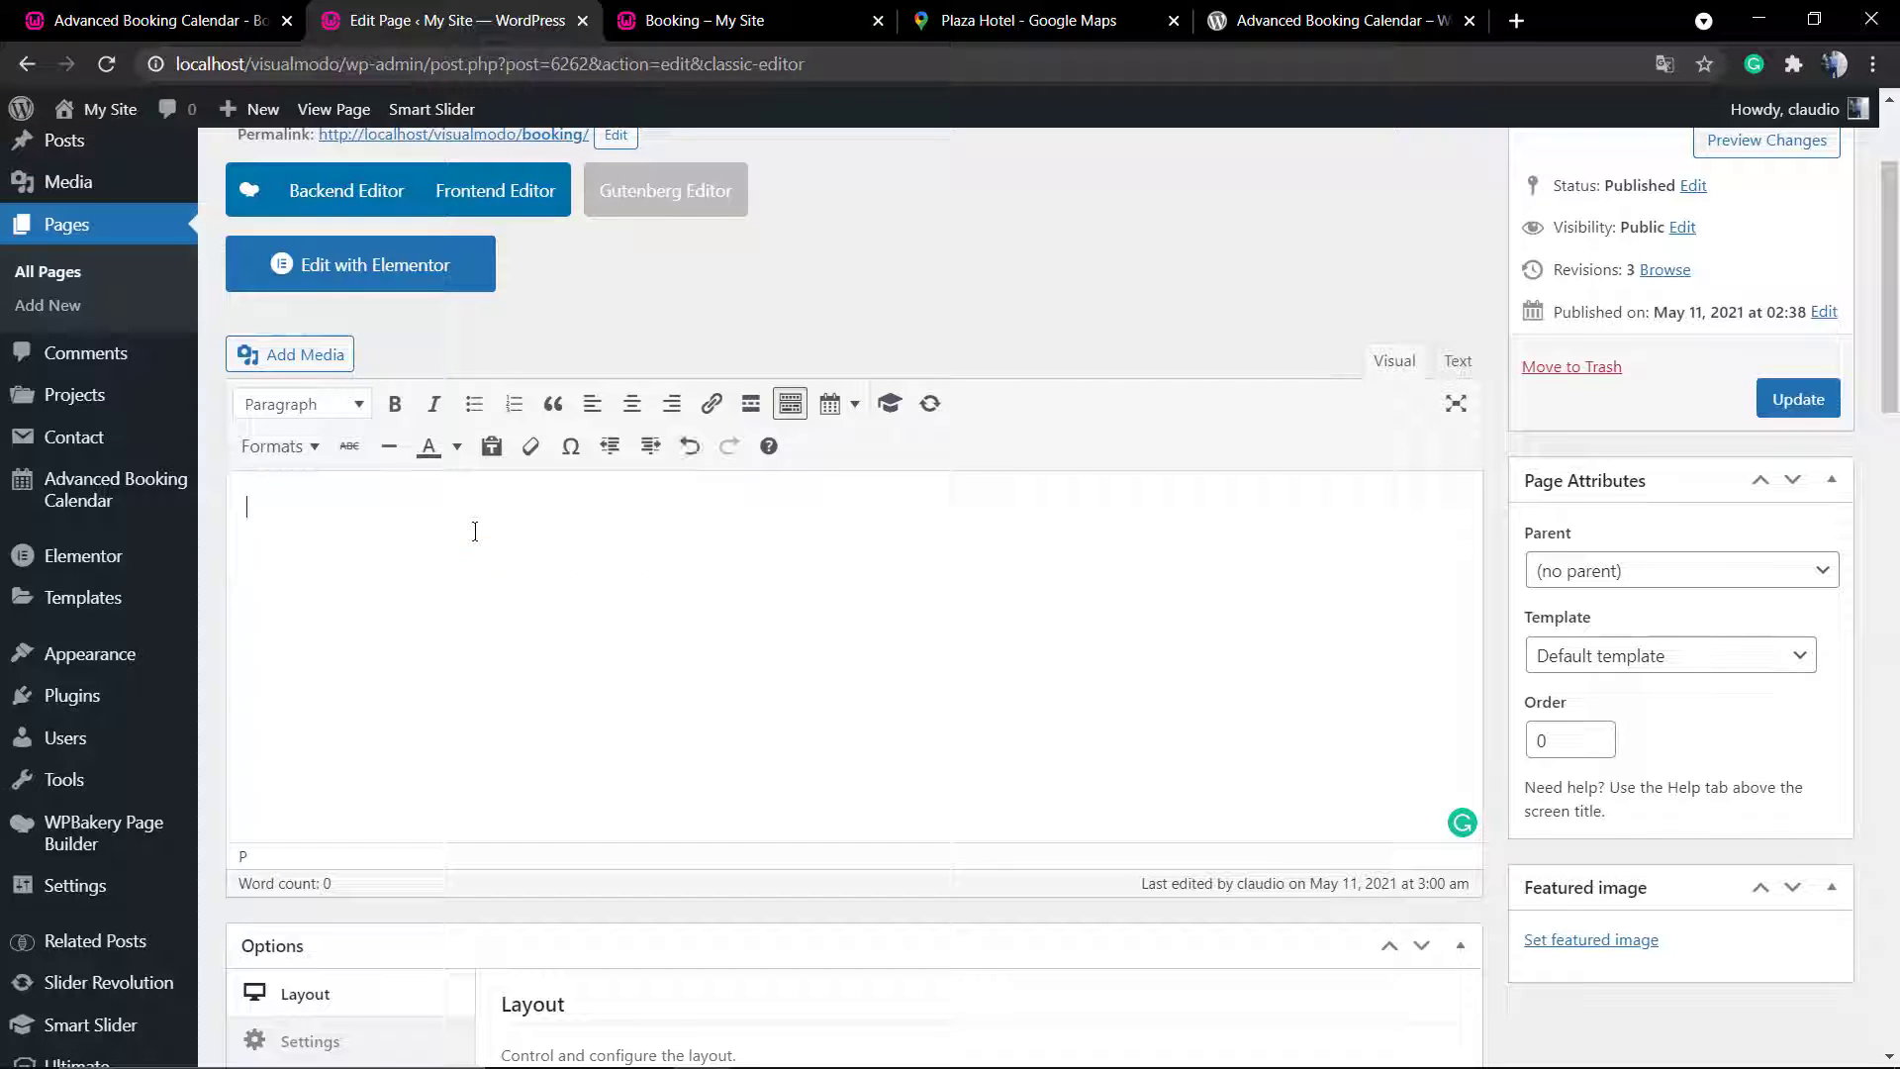
# - Switch to the WPBakery backend editor and add a Text Block element with its default text
pyautogui.click(335, 198)
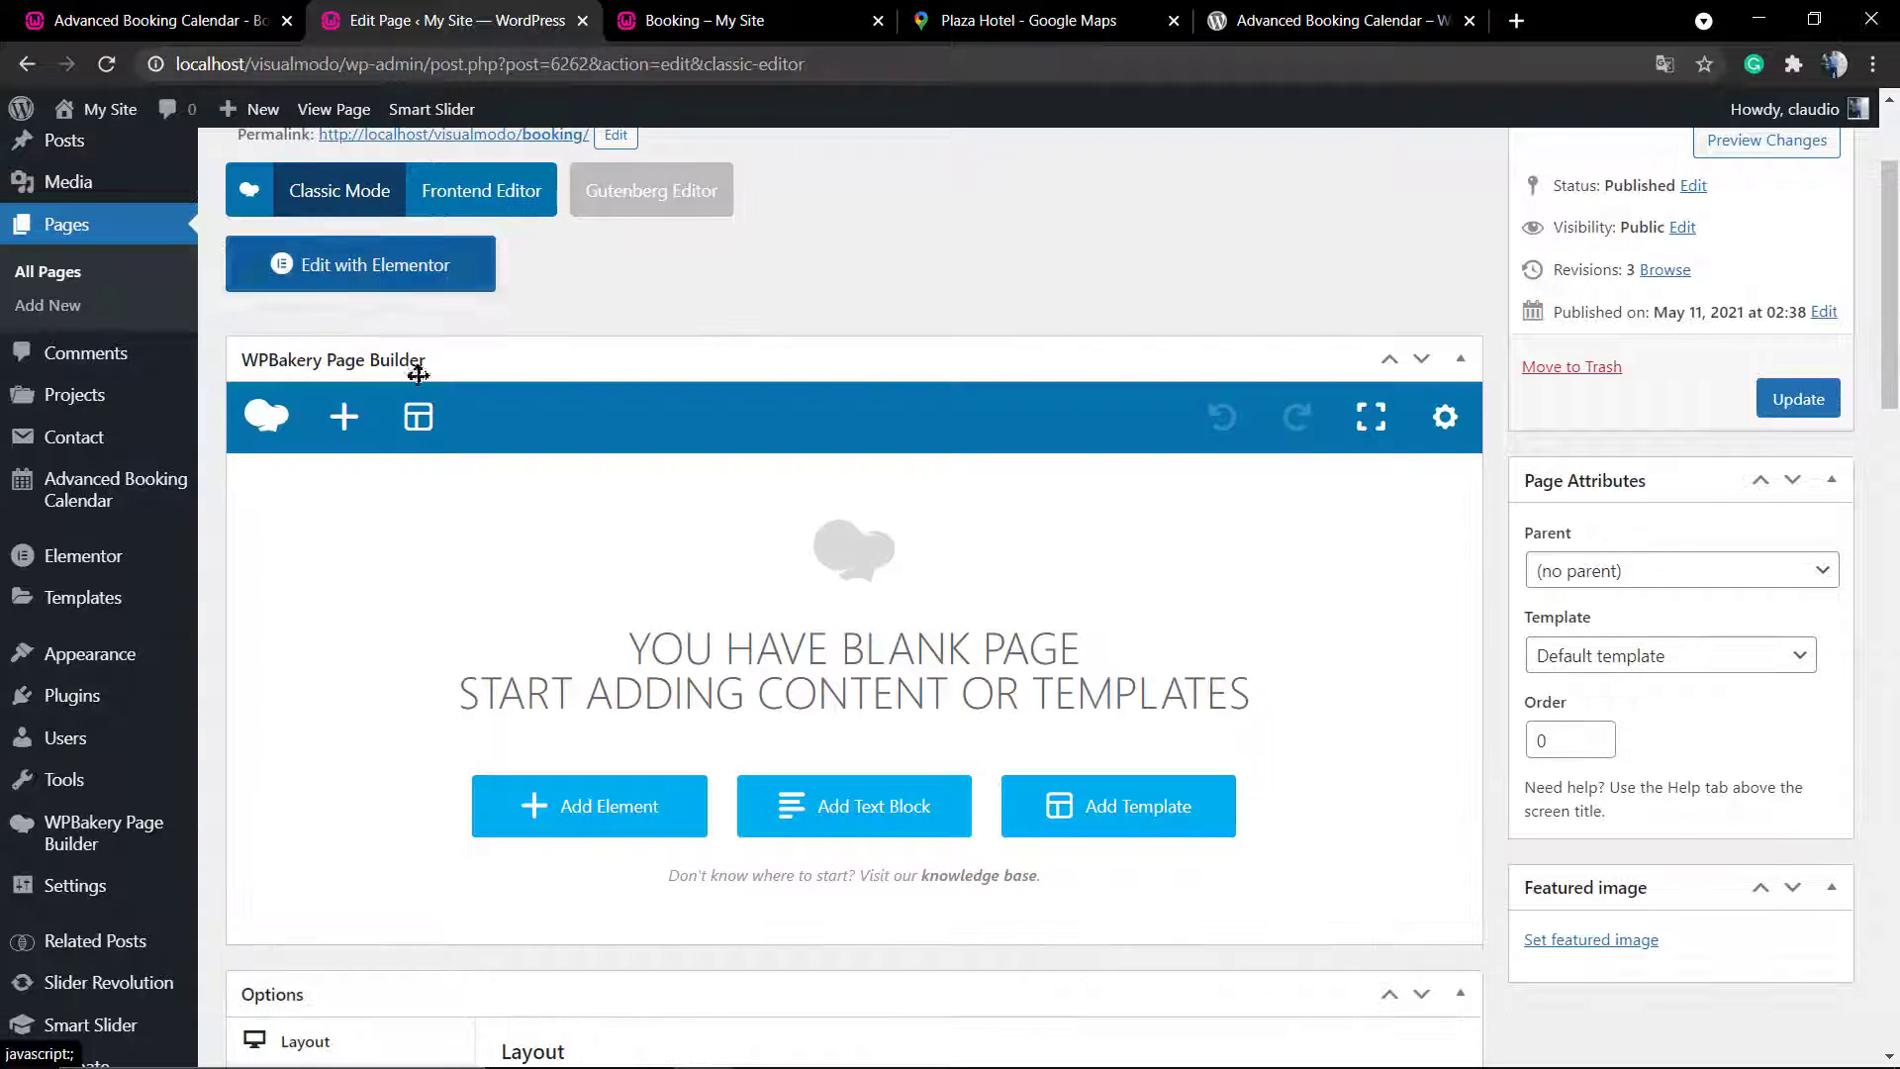
pyautogui.click(598, 827)
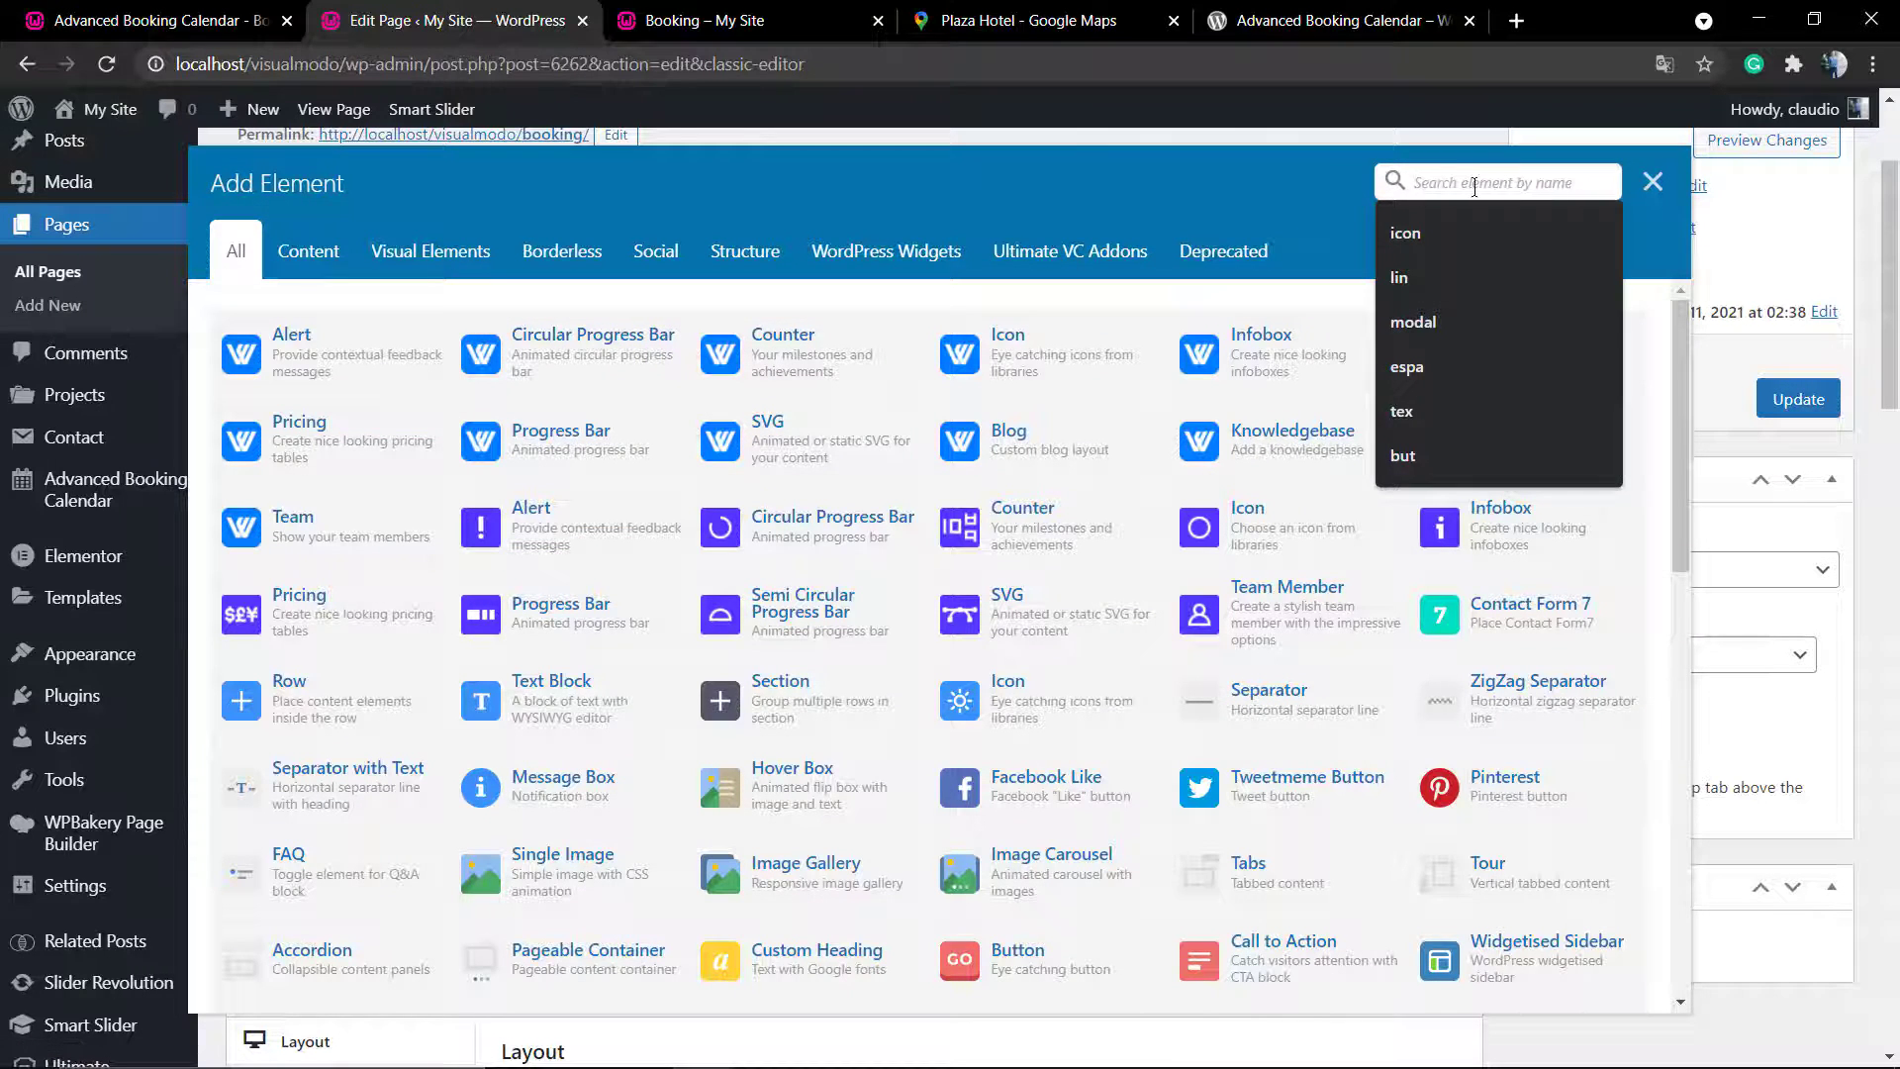
pyautogui.write('tex')
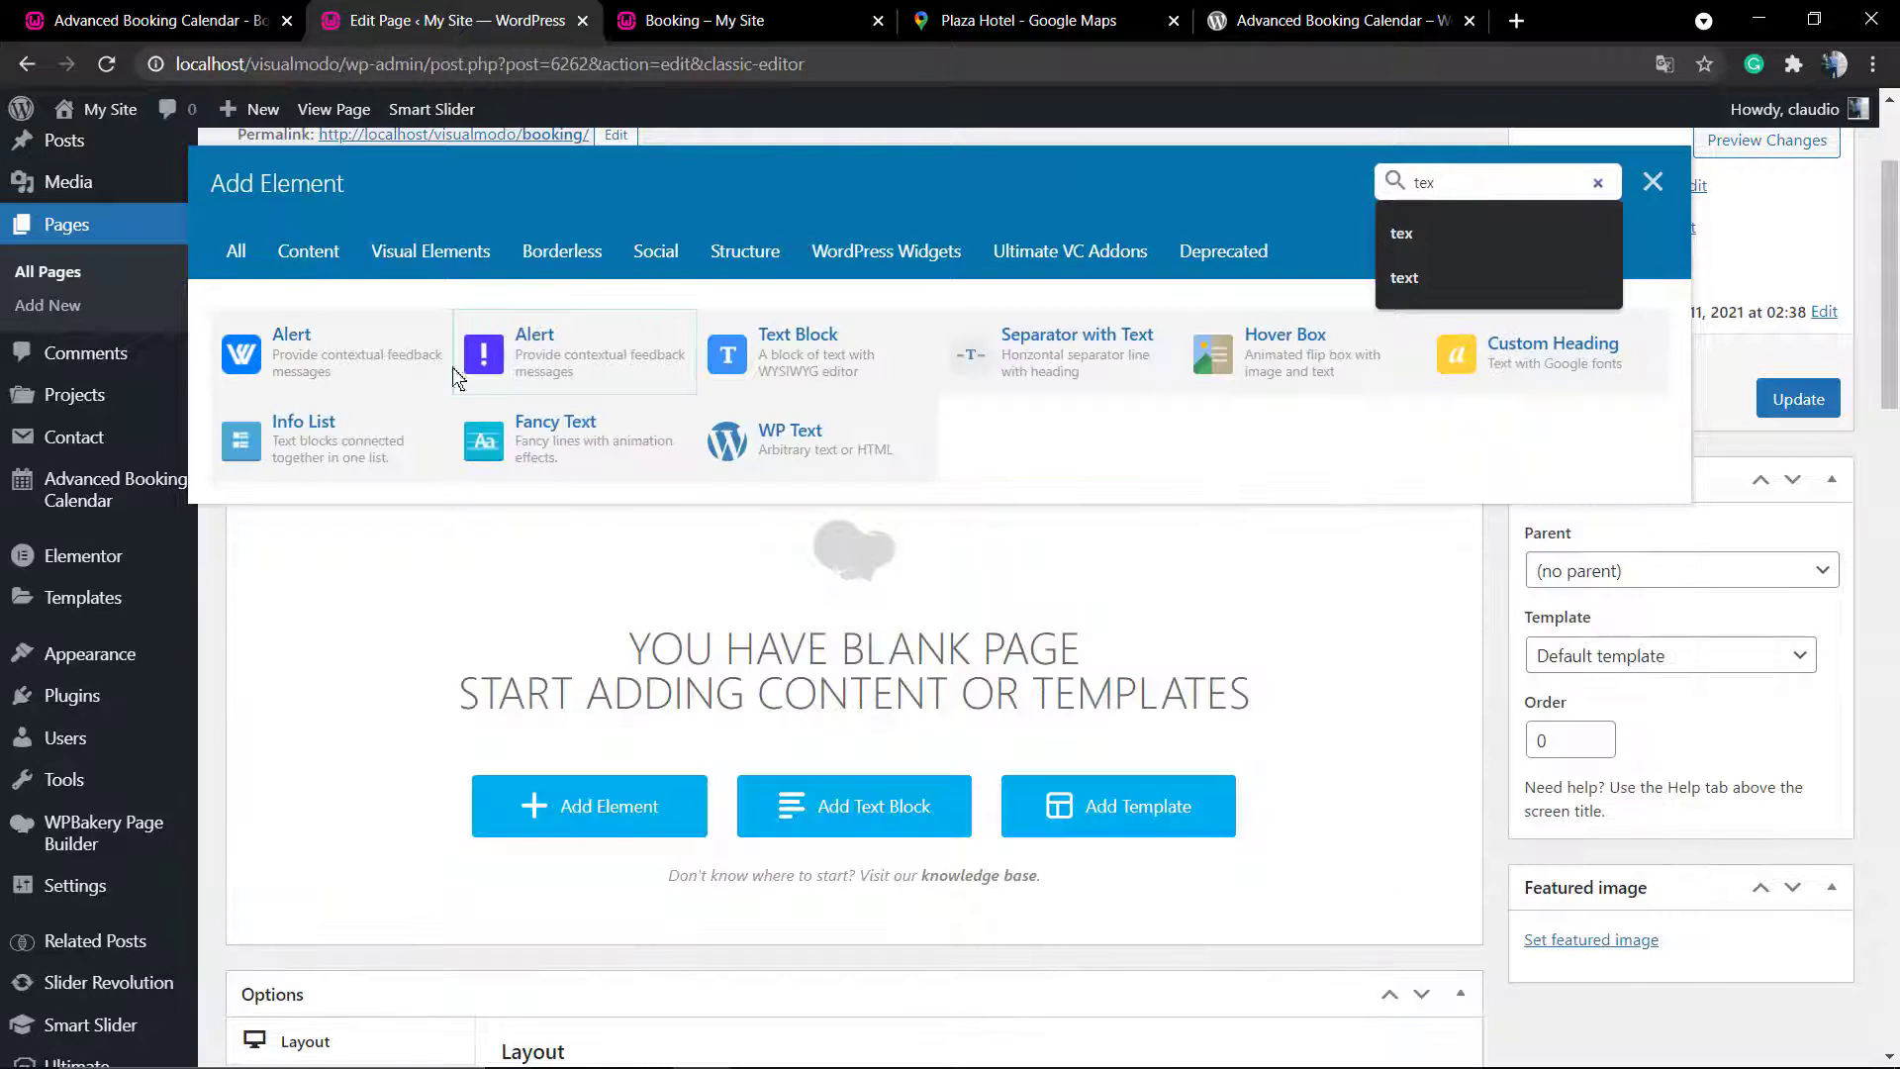
pyautogui.click(781, 341)
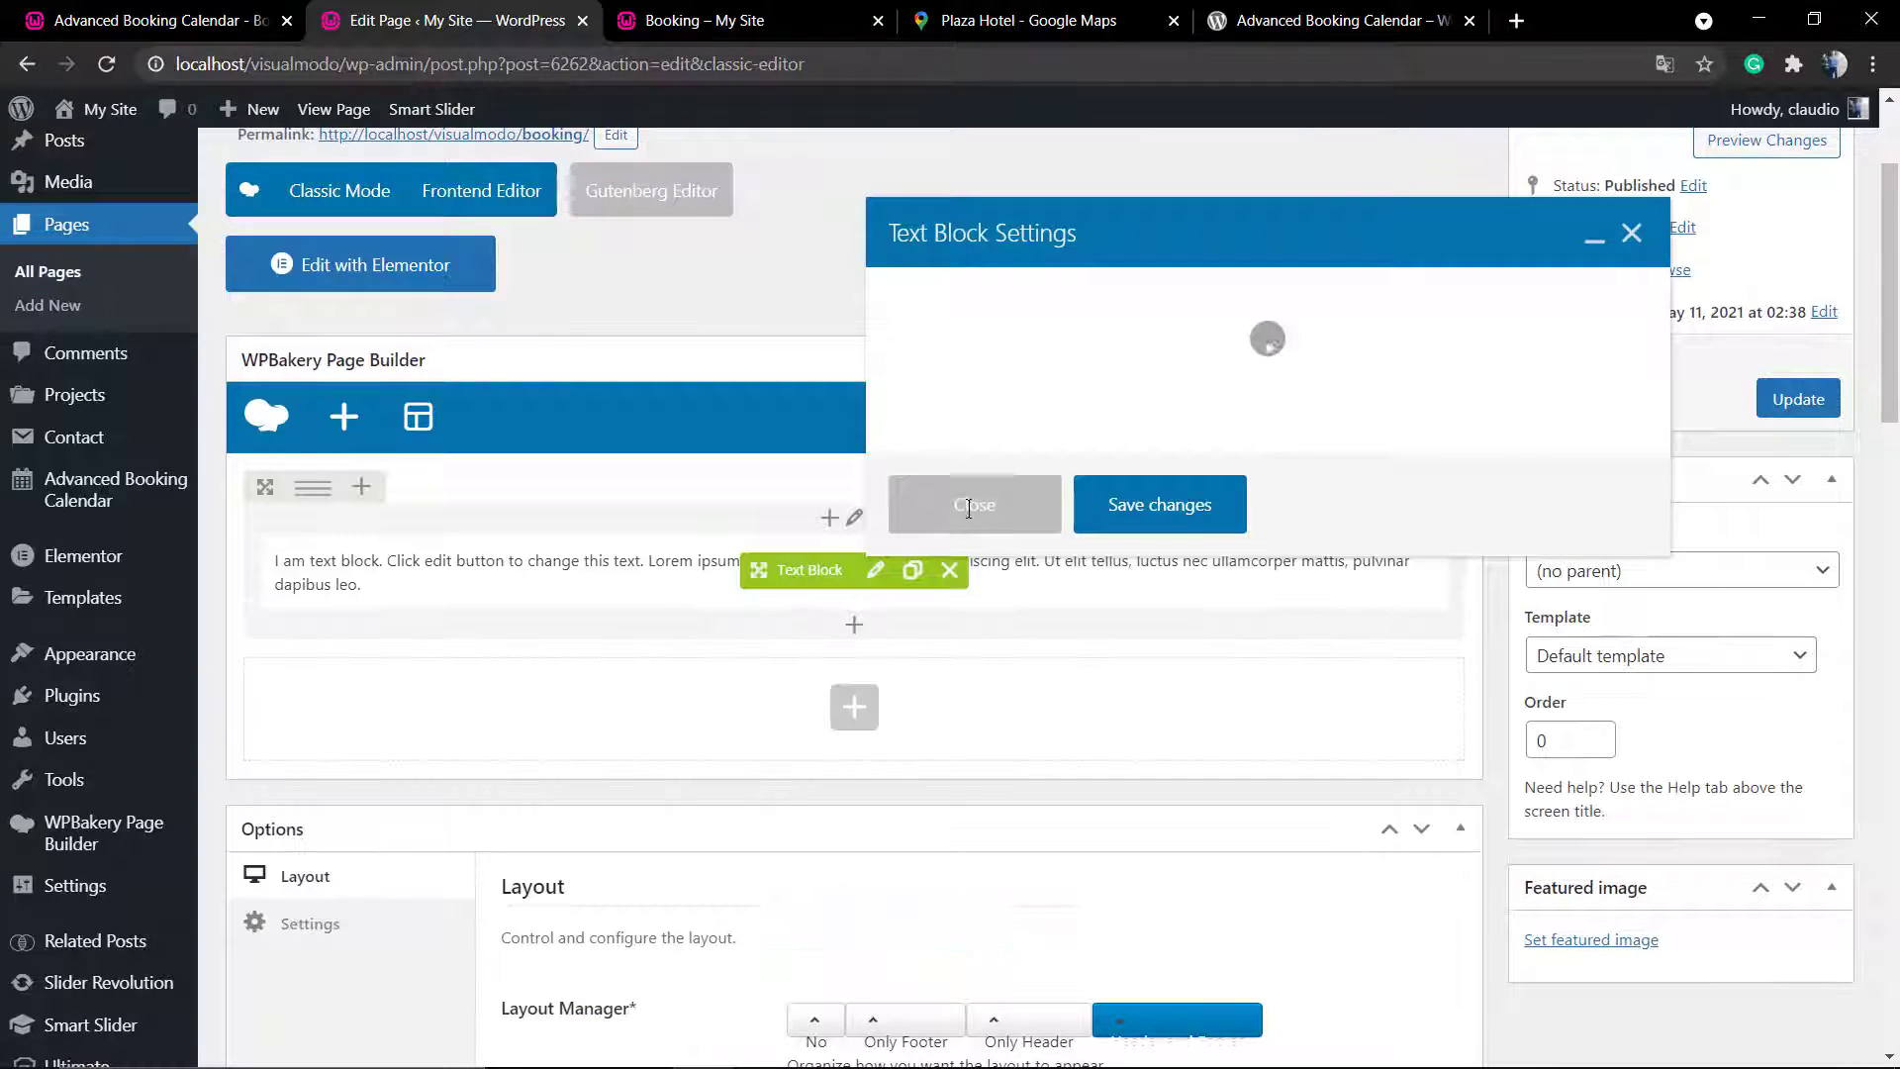
pyautogui.click(1154, 881)
# - Split the row into two equal columns and duplicate the text block so that each column holds one
pyautogui.moveTo(337, 488)
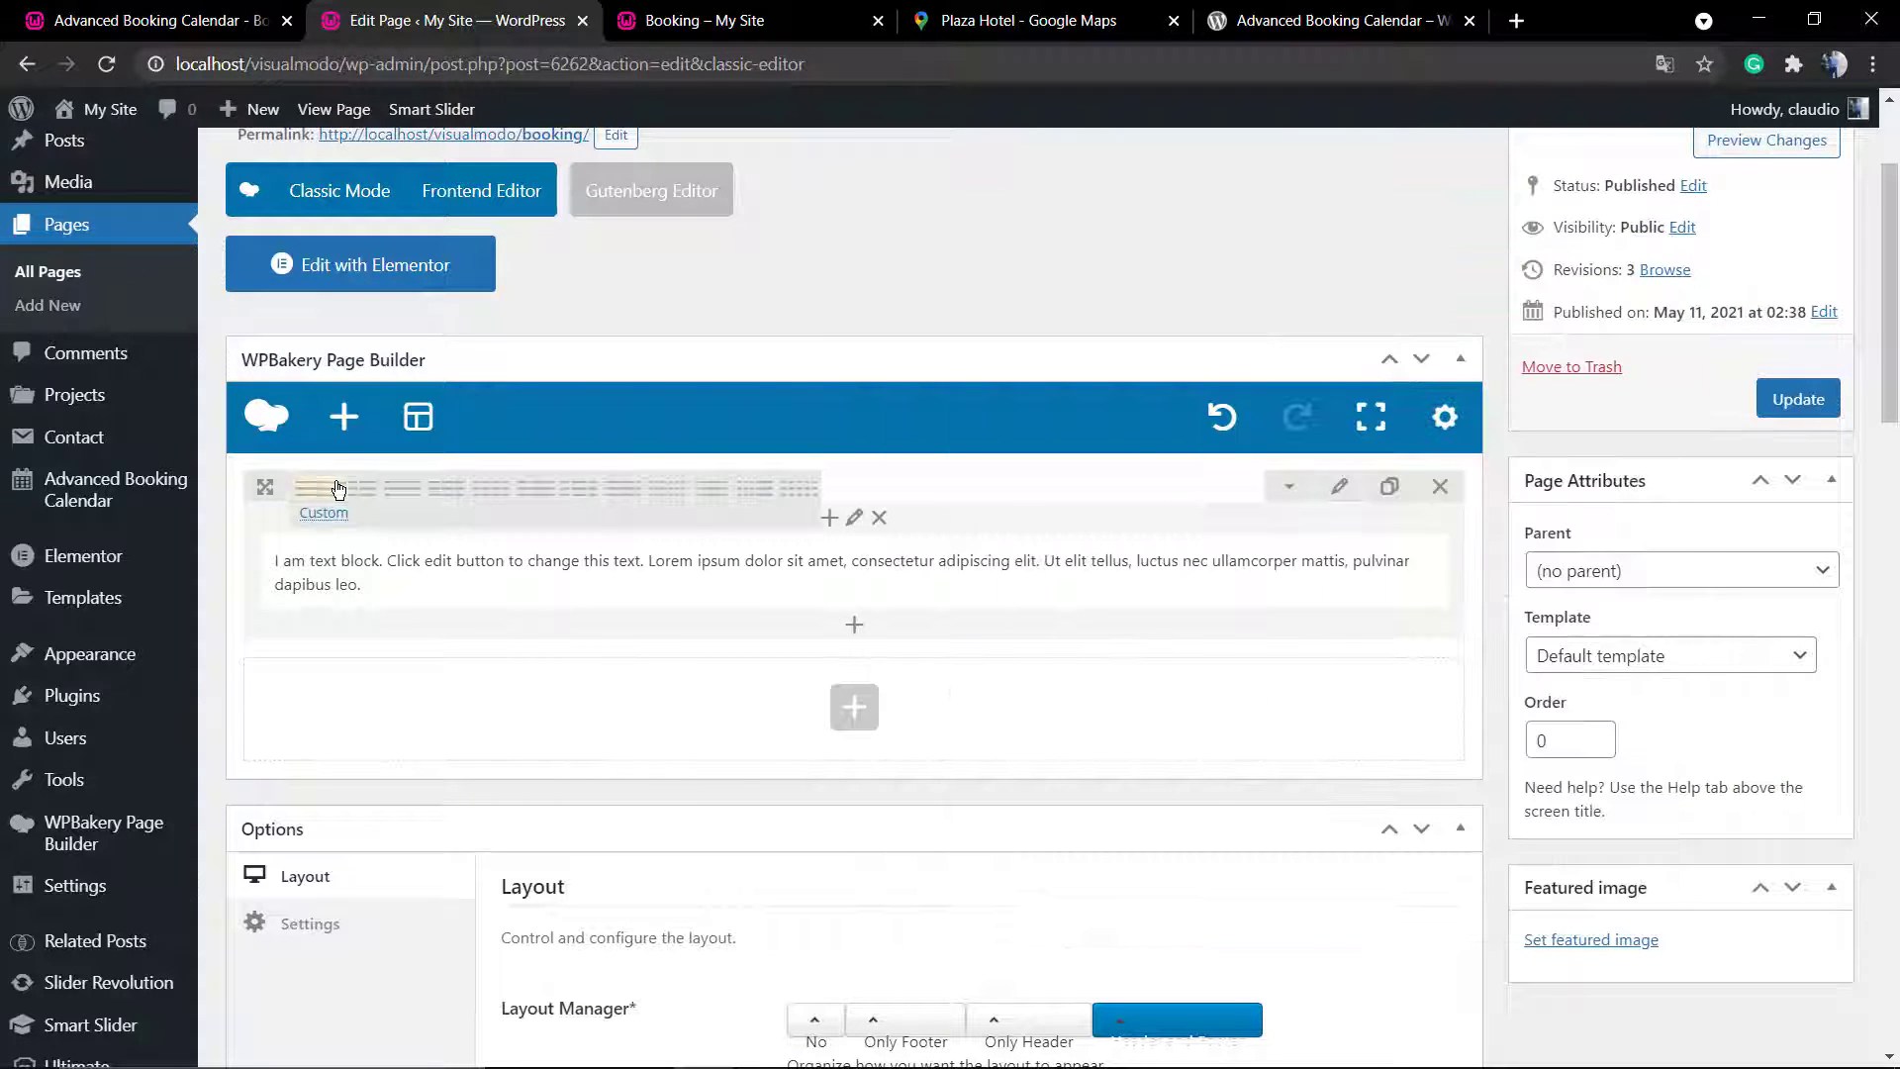
pyautogui.click(368, 495)
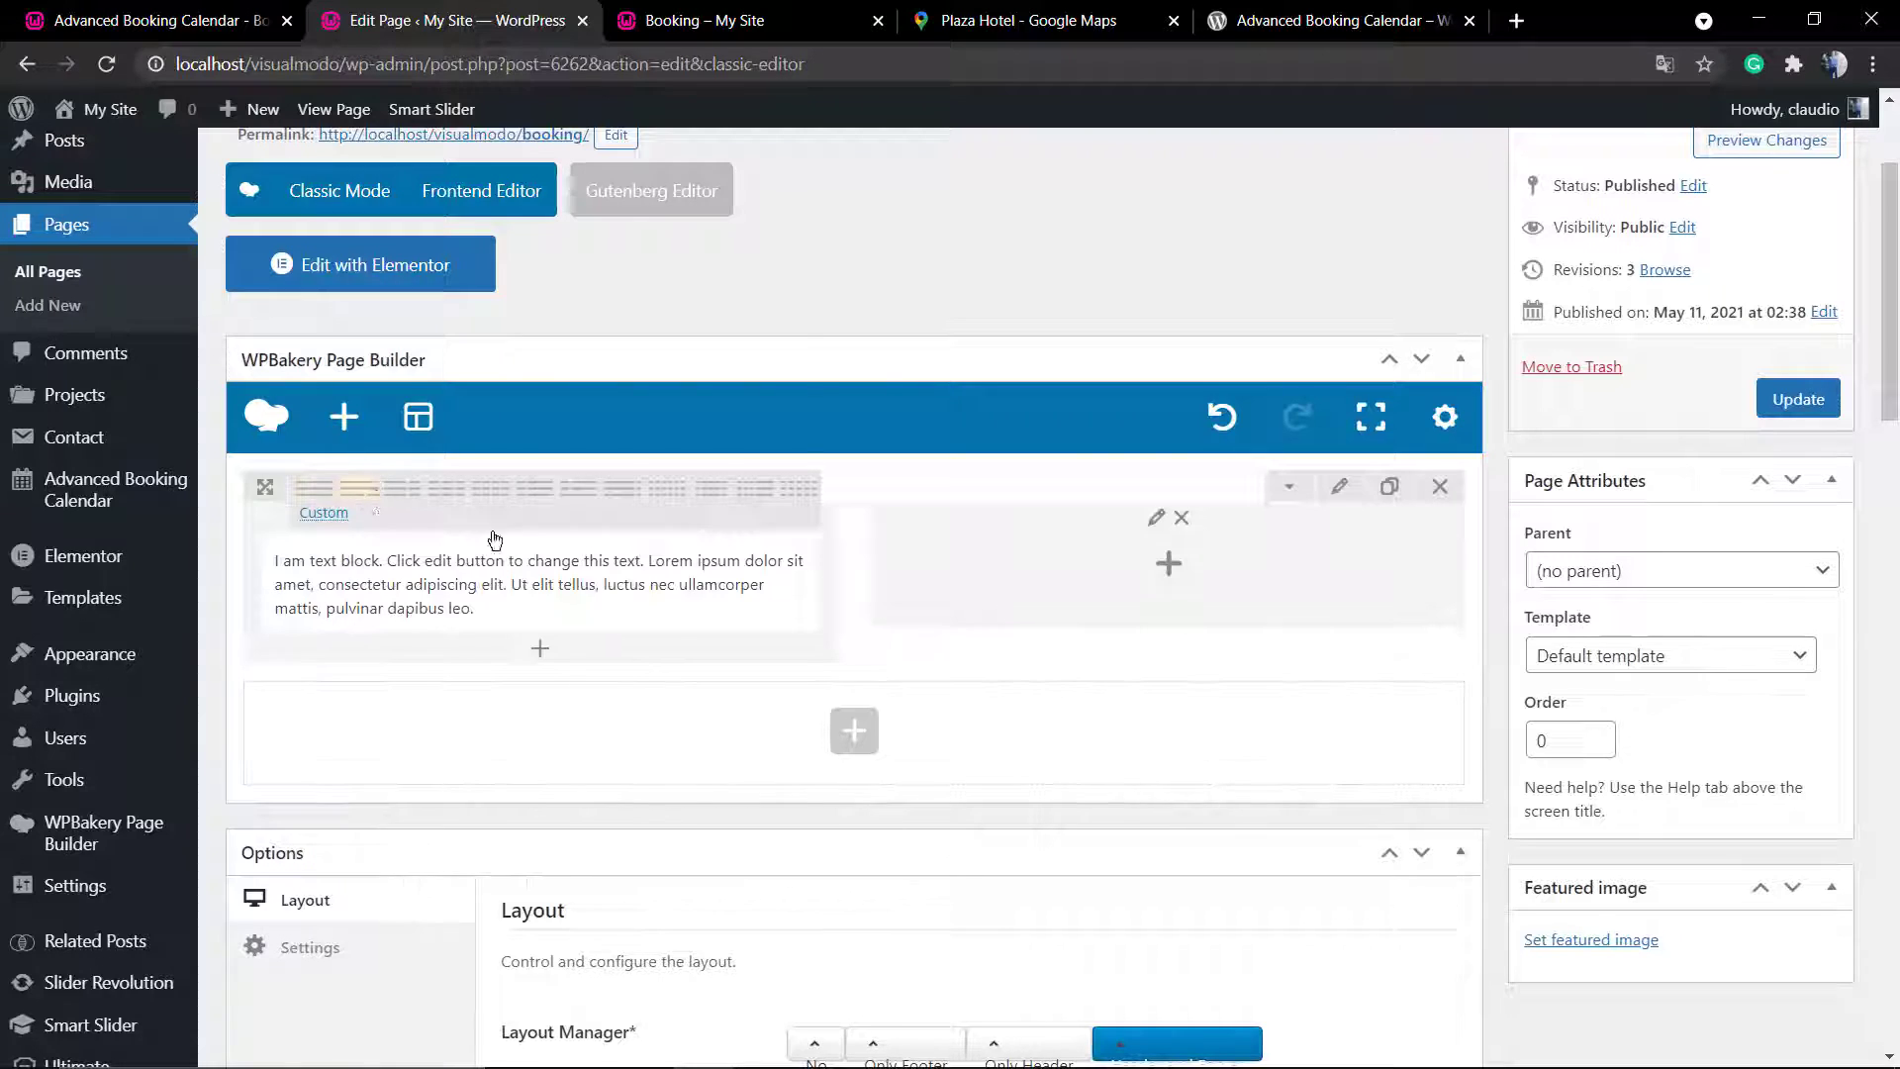
pyautogui.moveTo(495, 572); pyautogui.dragTo(979, 566)
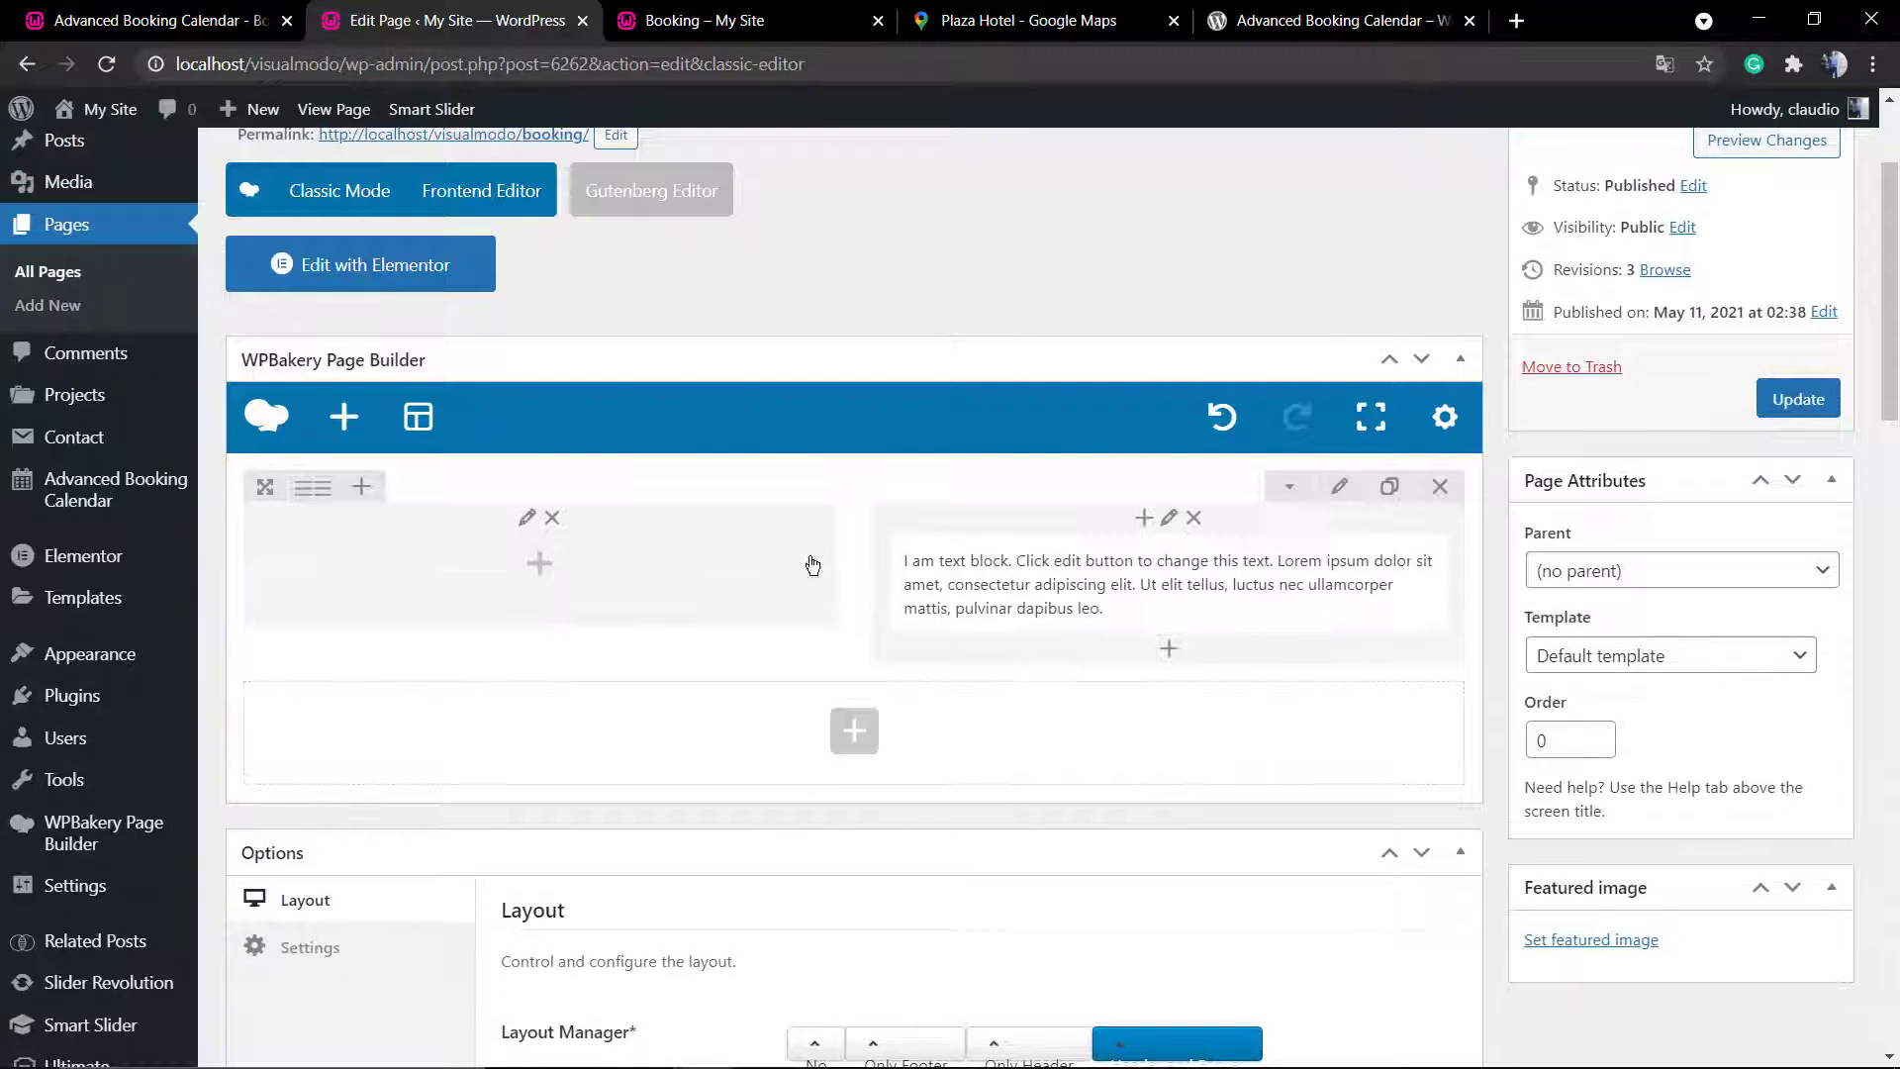
pyautogui.click(1227, 582)
pyautogui.moveTo(1073, 685); pyautogui.dragTo(554, 574)
# - Add a Google Maps element with its default settings in a new row below the two columns
pyautogui.click(855, 733)
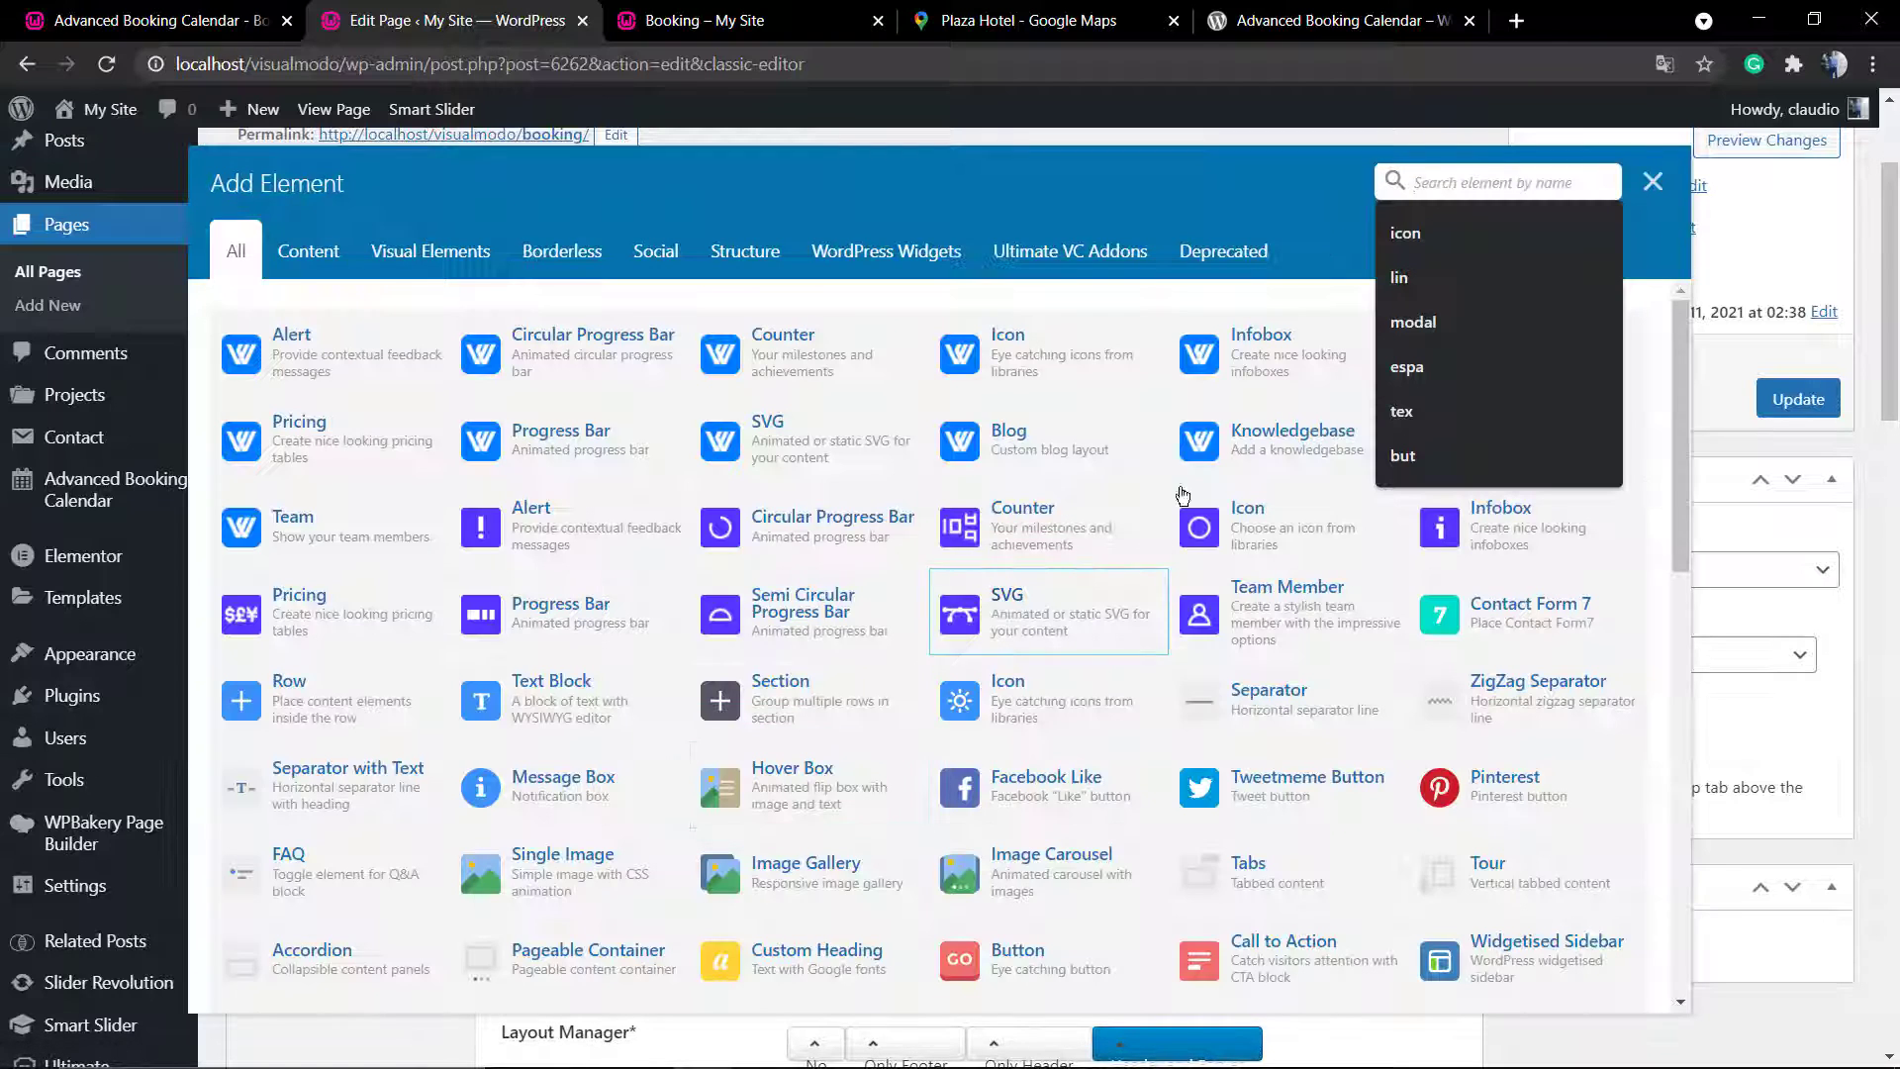
pyautogui.write('googlm')
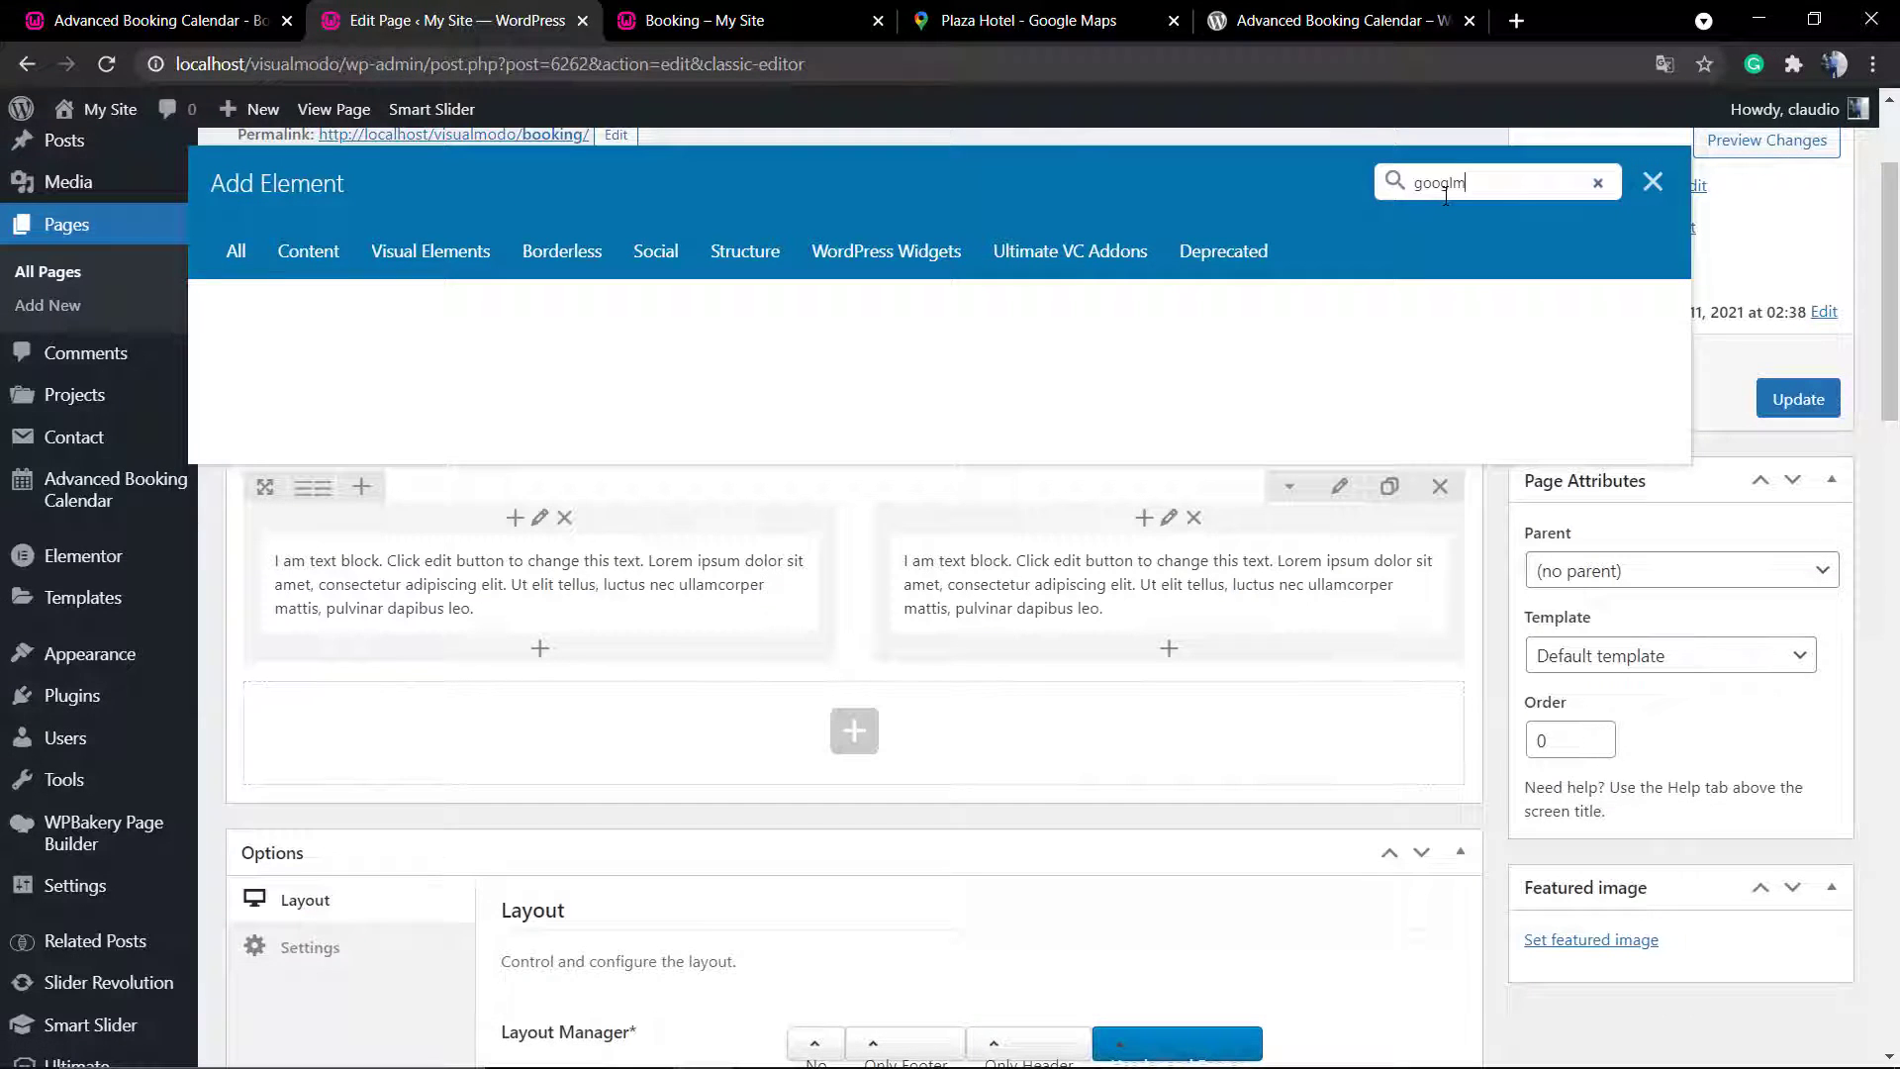
pyautogui.press('BackSpace')
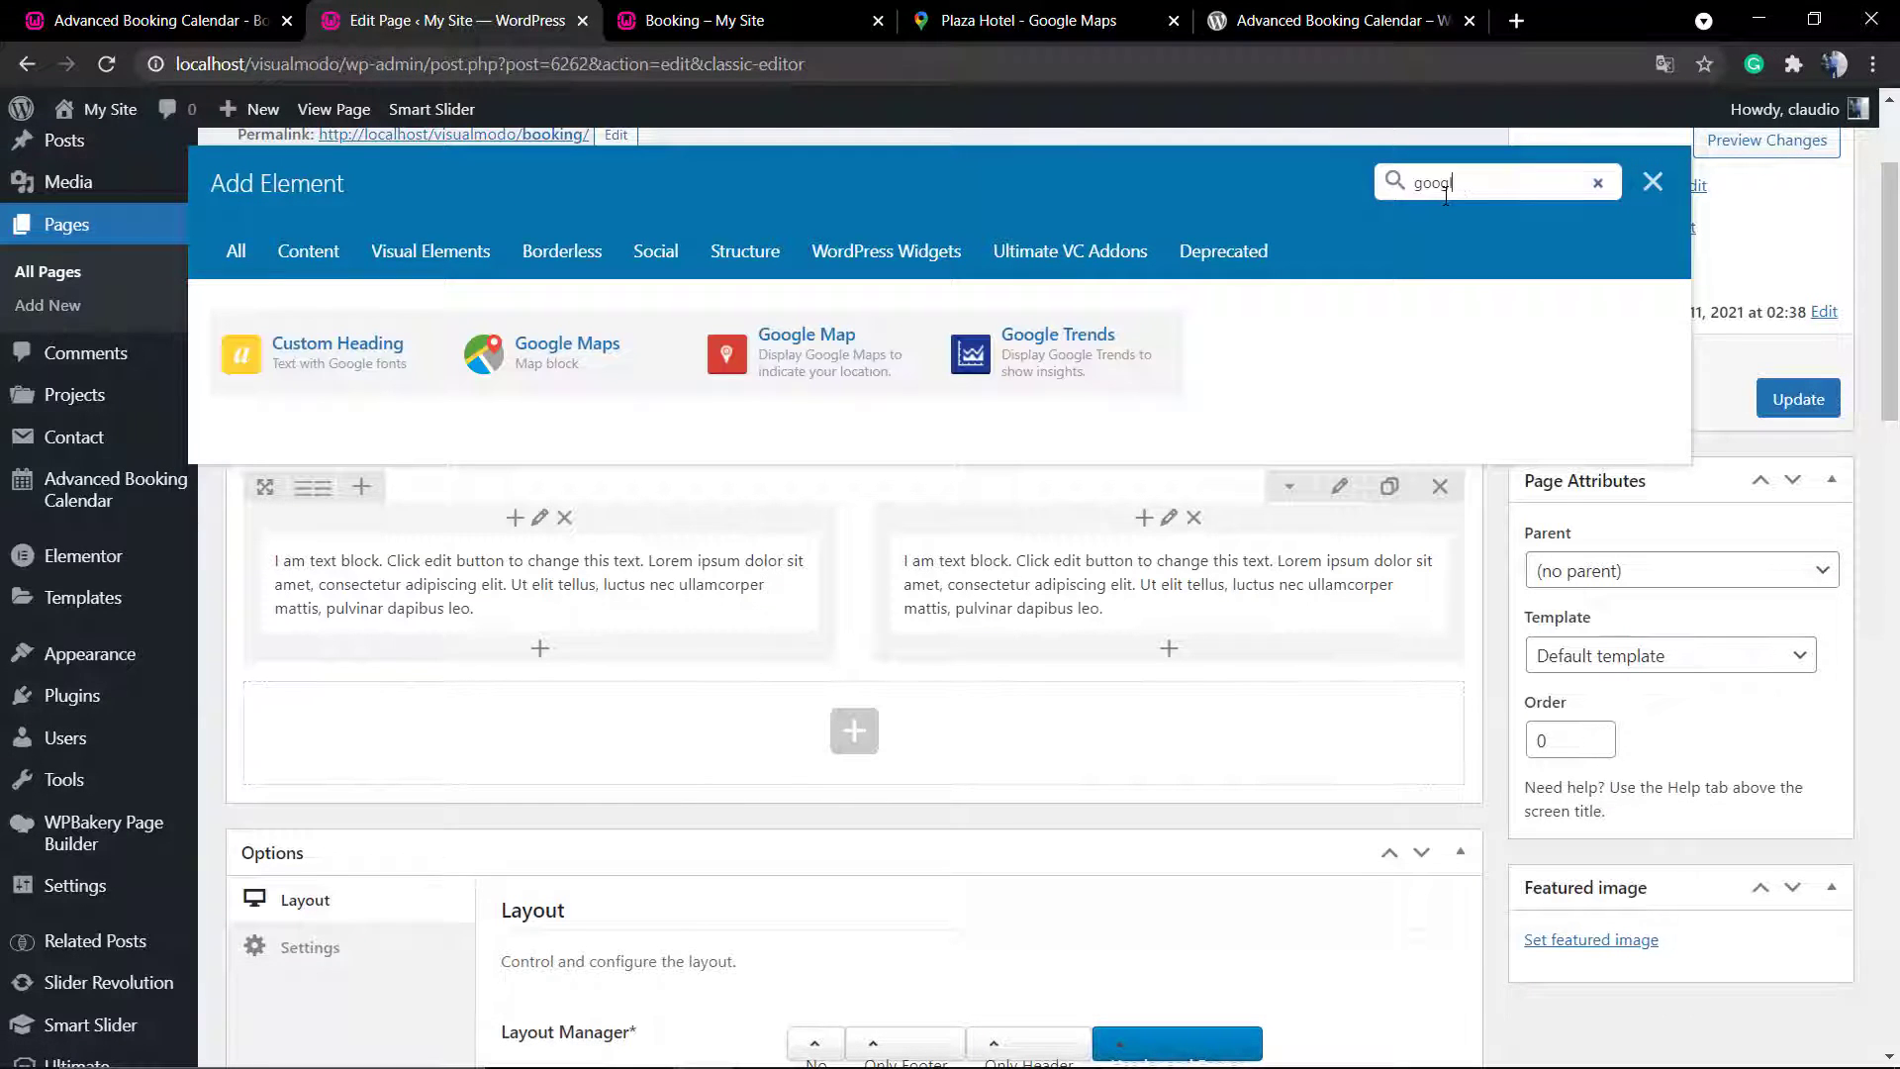
pyautogui.click(583, 379)
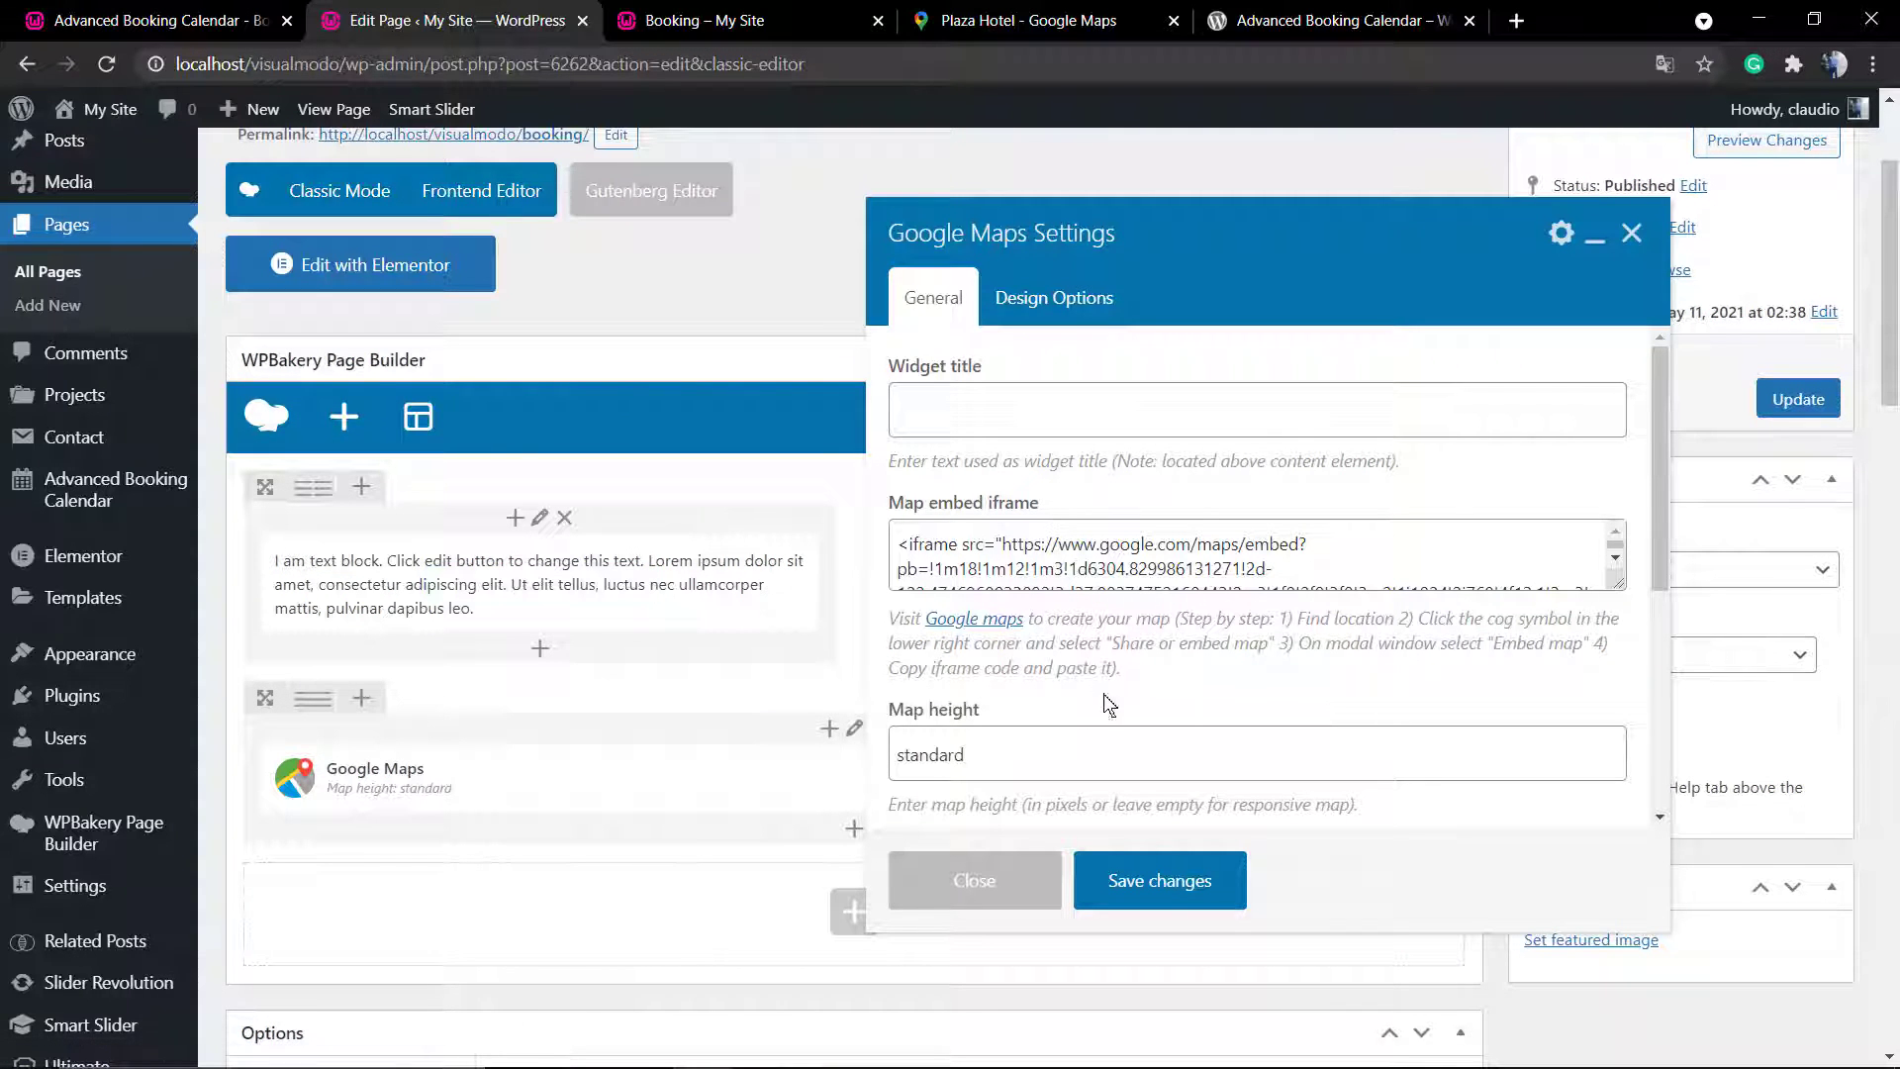
pyautogui.click(1163, 879)
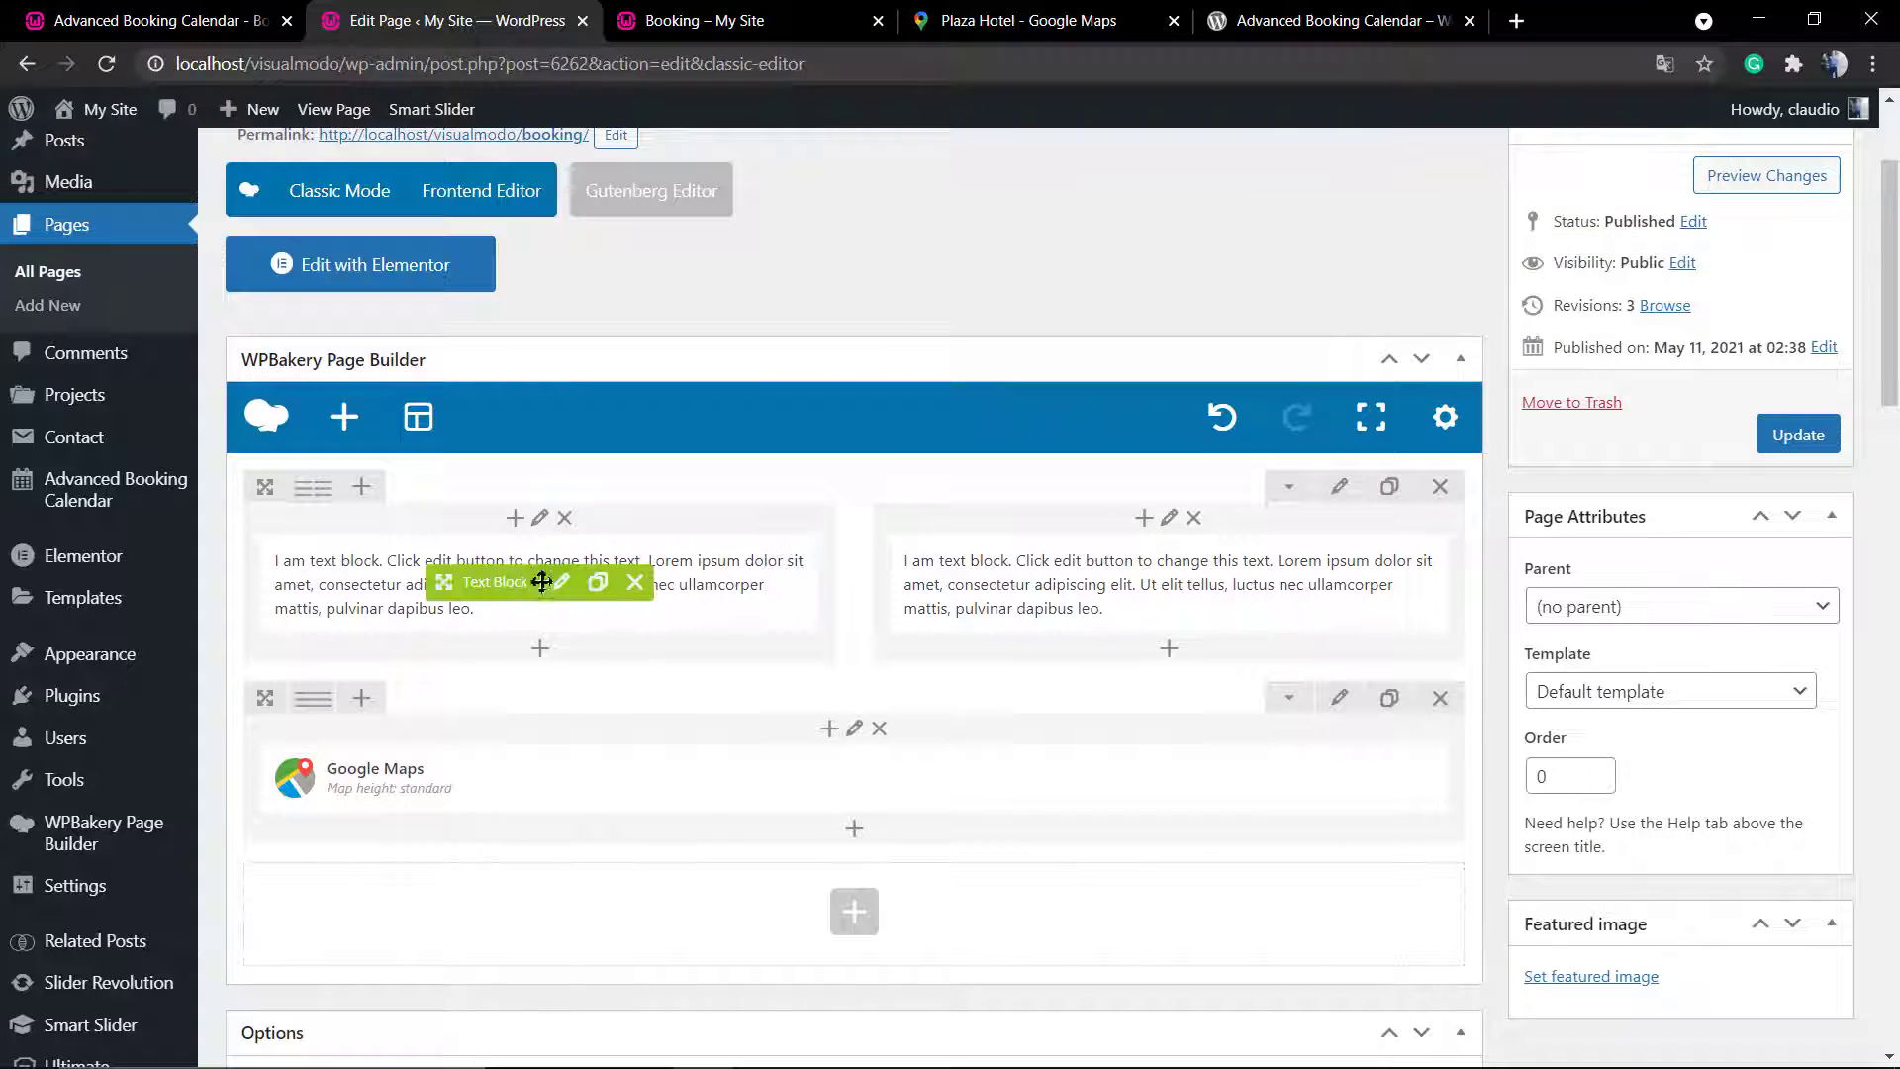
# - Replace the first column's text with the copied shortcodes, keep only [abc-single calendar='1' legend='1'] and save the text block
pyautogui.click(542, 581)
pyautogui.click(1083, 571)
pyautogui.hotkey('ctrl', 'a')
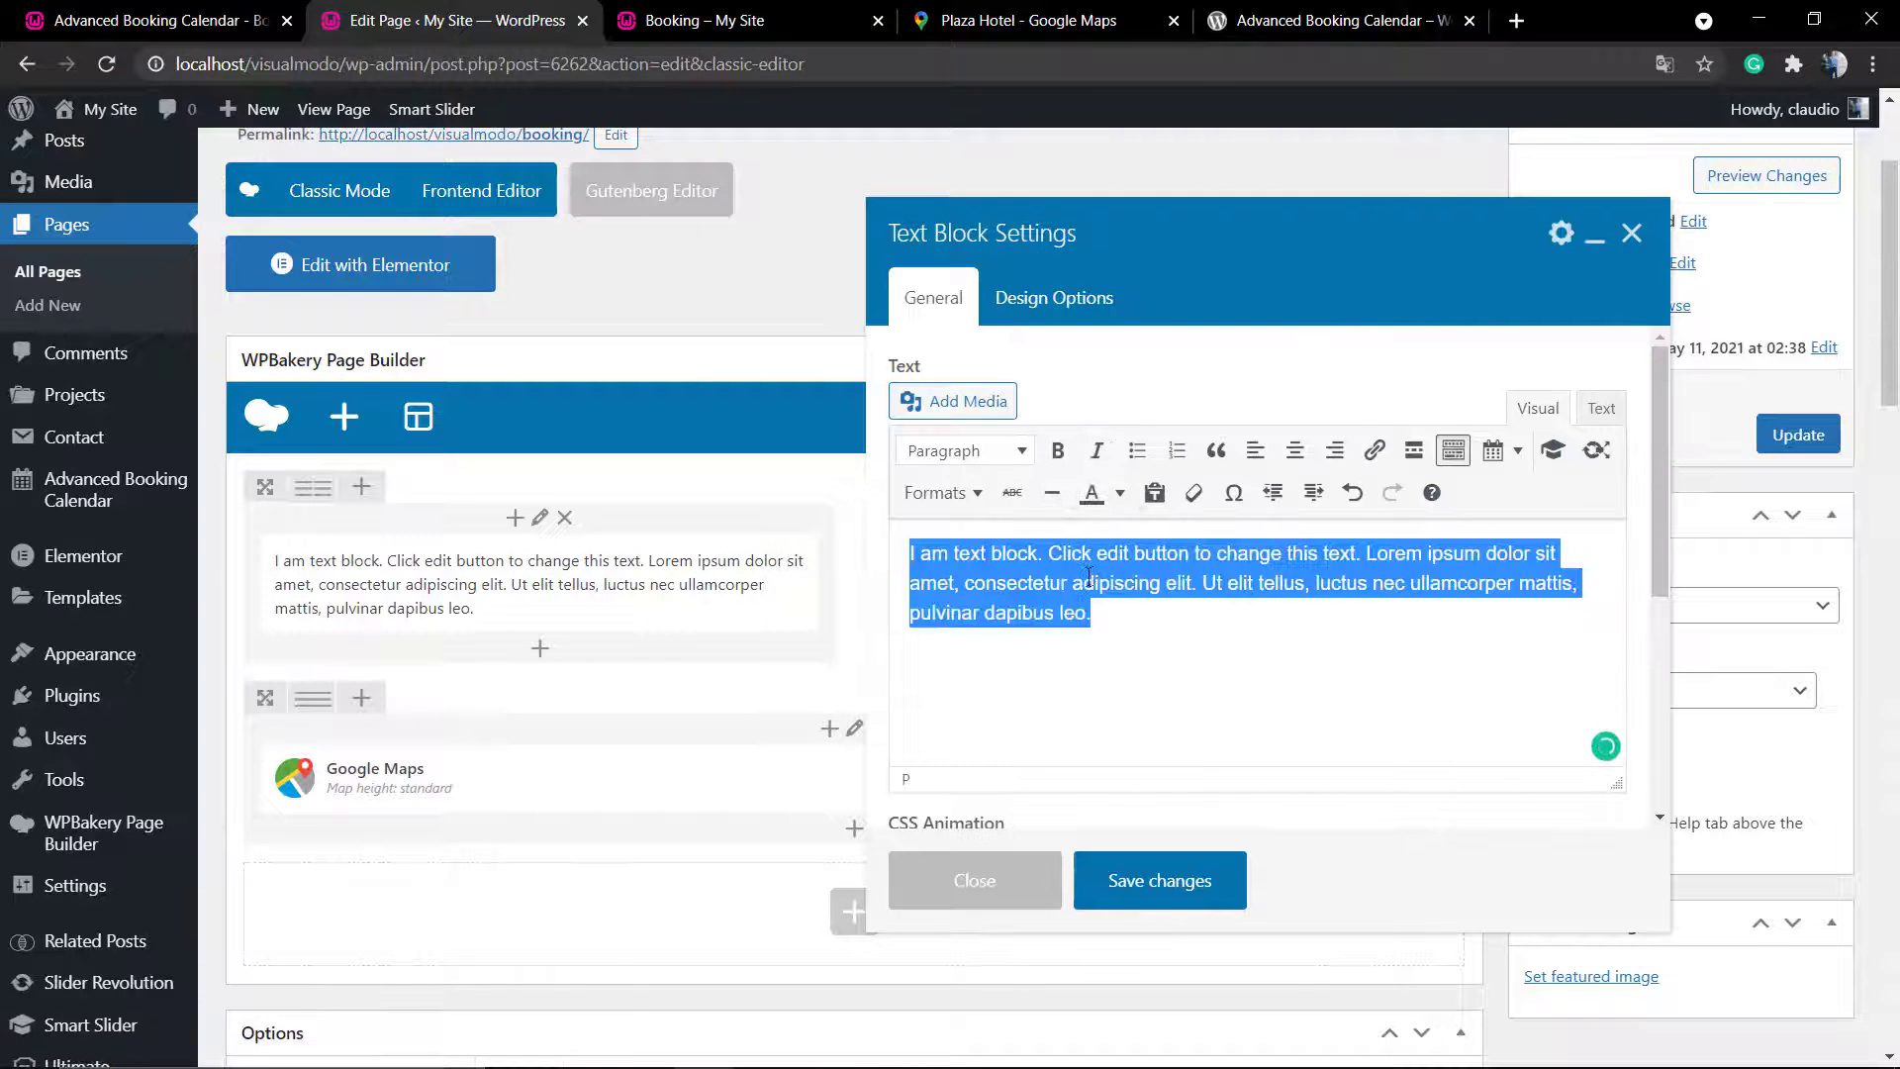
pyautogui.hotkey('ctrl', 'v')
pyautogui.press('BackSpace')
pyautogui.press('BackSpace')
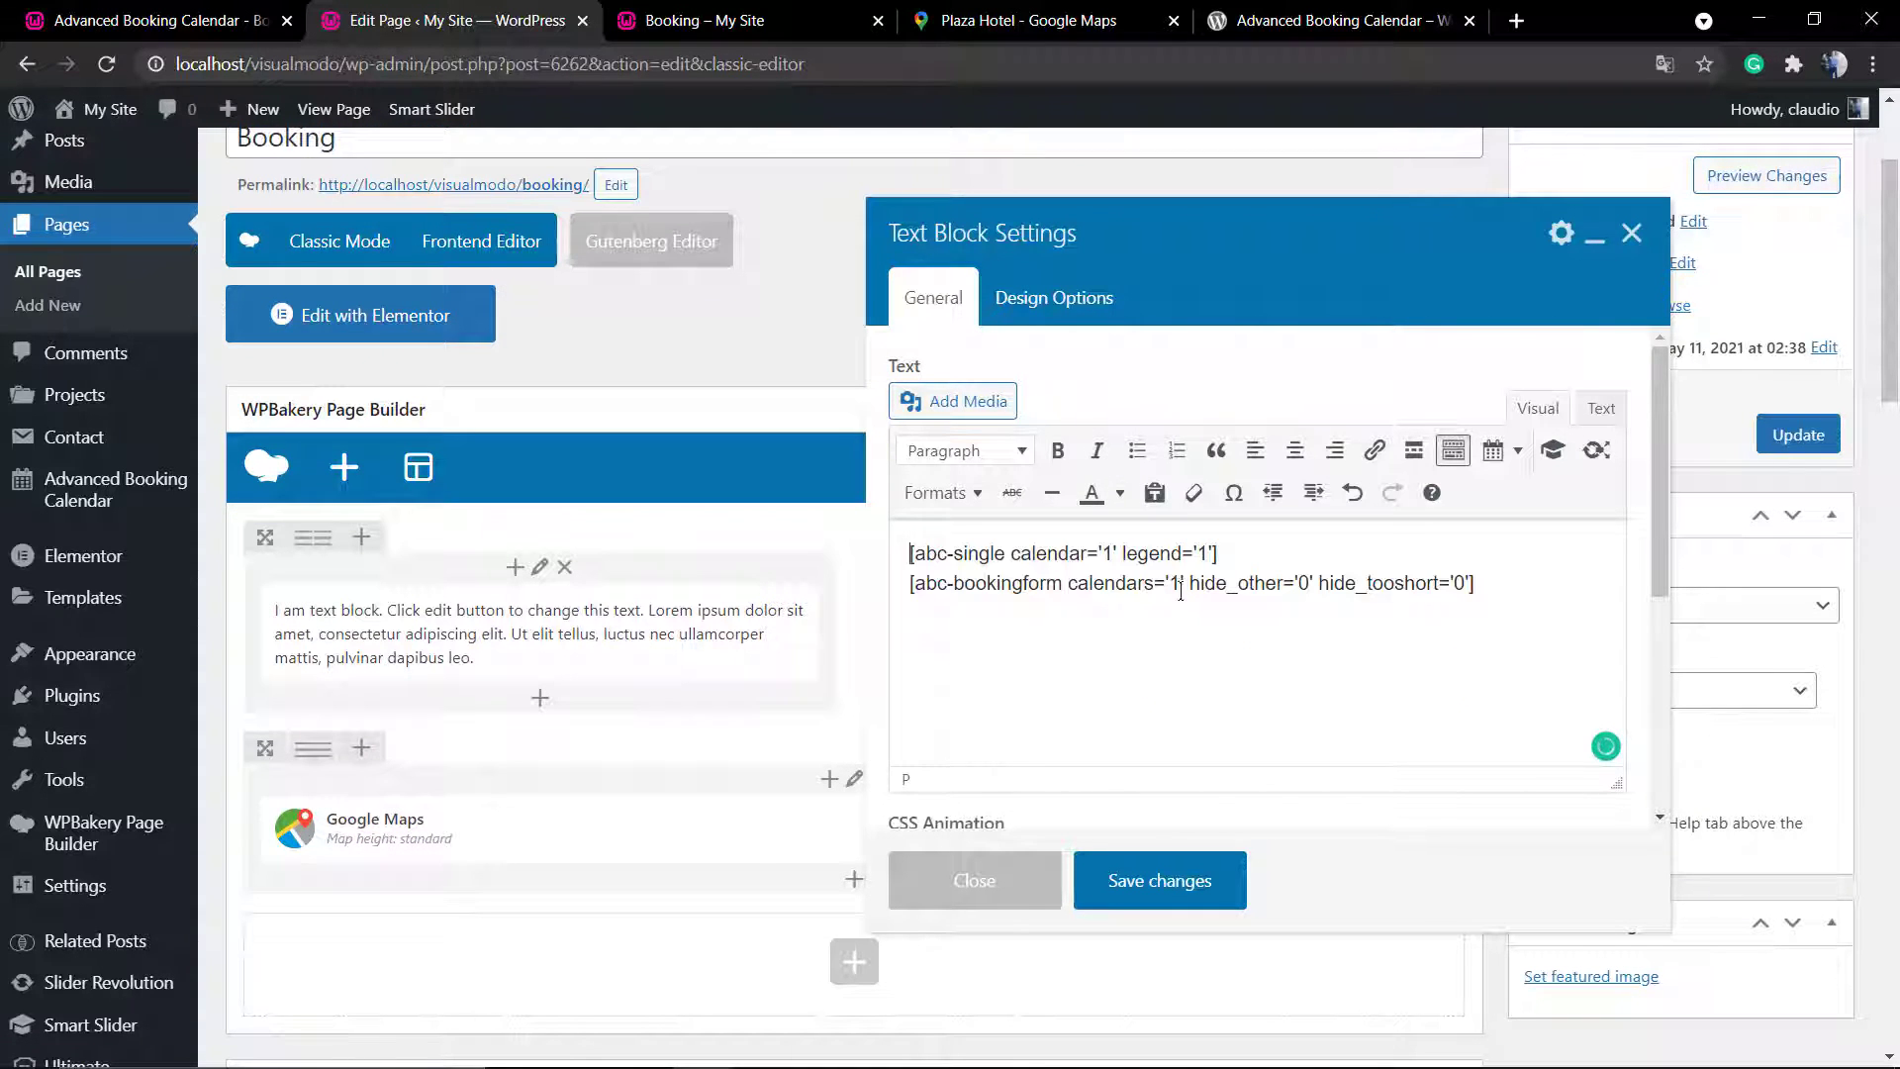
pyautogui.moveTo(1474, 583); pyautogui.dragTo(867, 571)
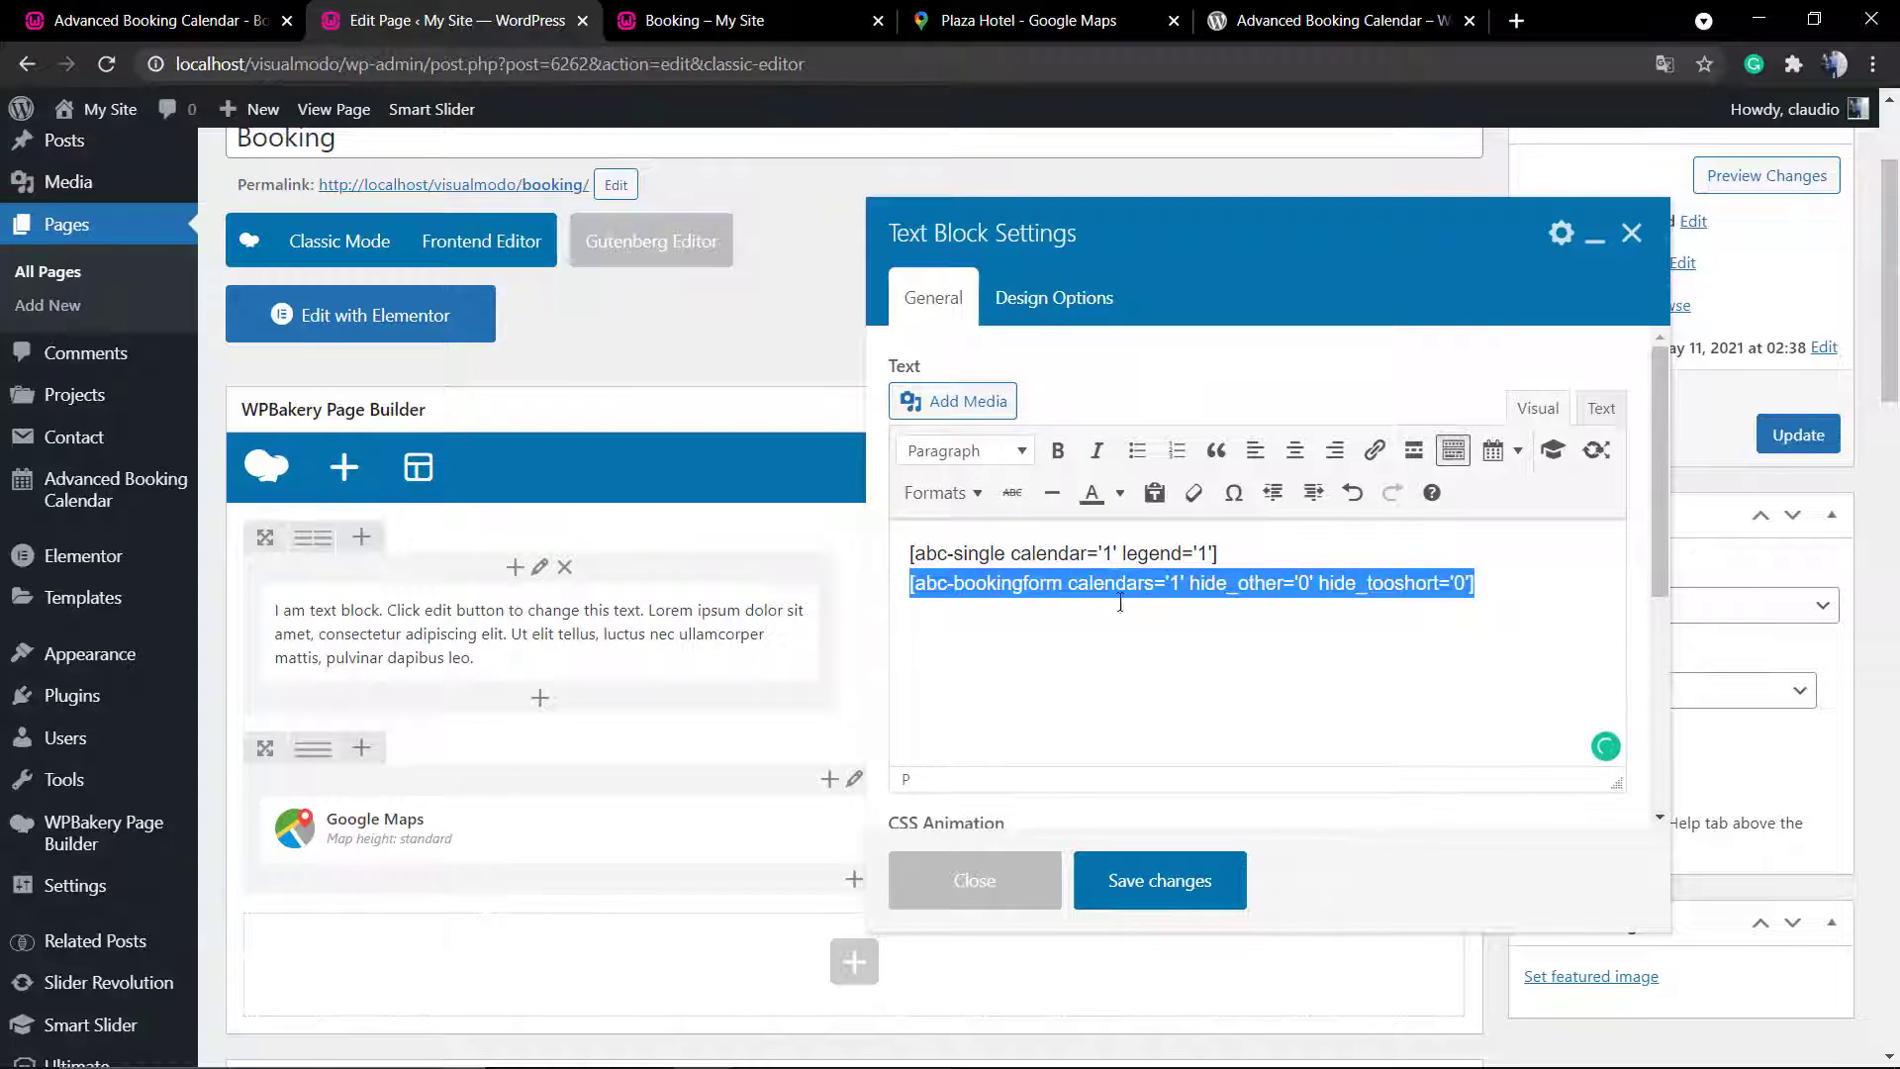
pyautogui.press('BackSpace')
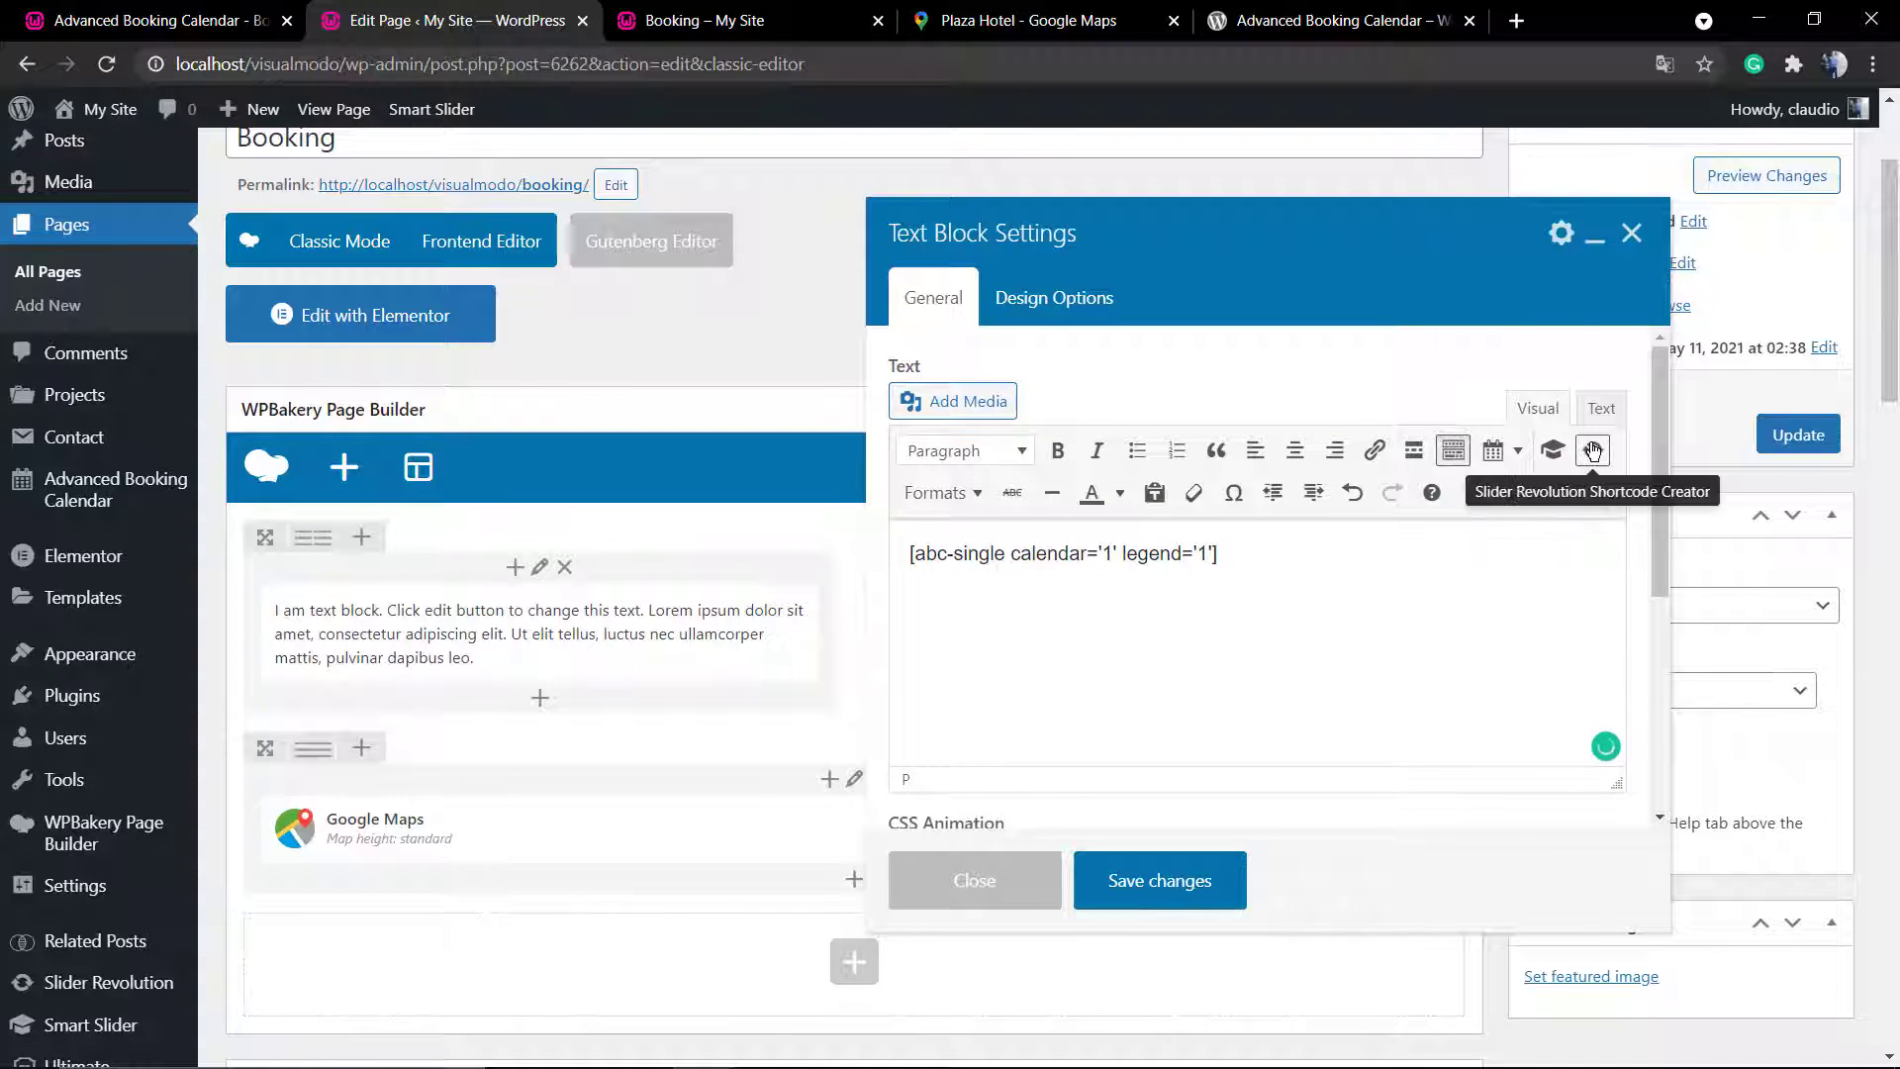
pyautogui.click(1503, 455)
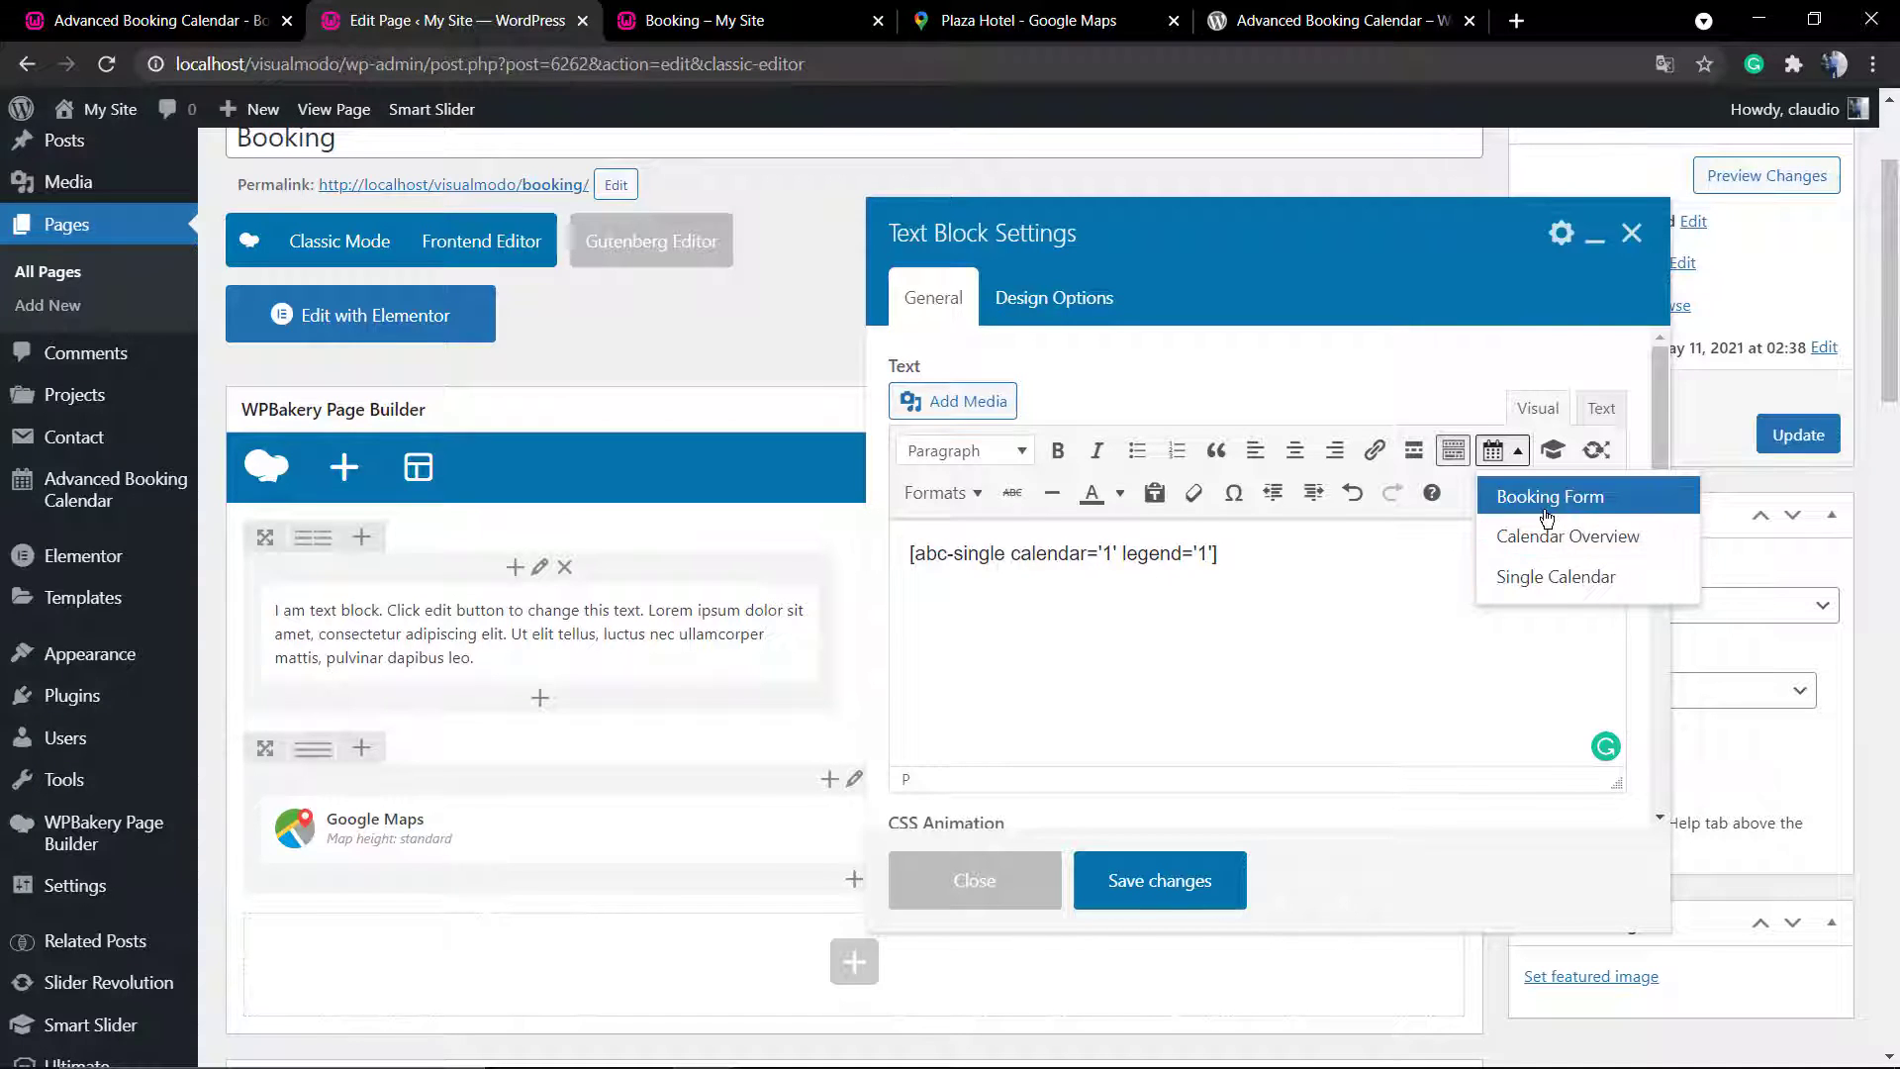
pyautogui.click(1104, 875)
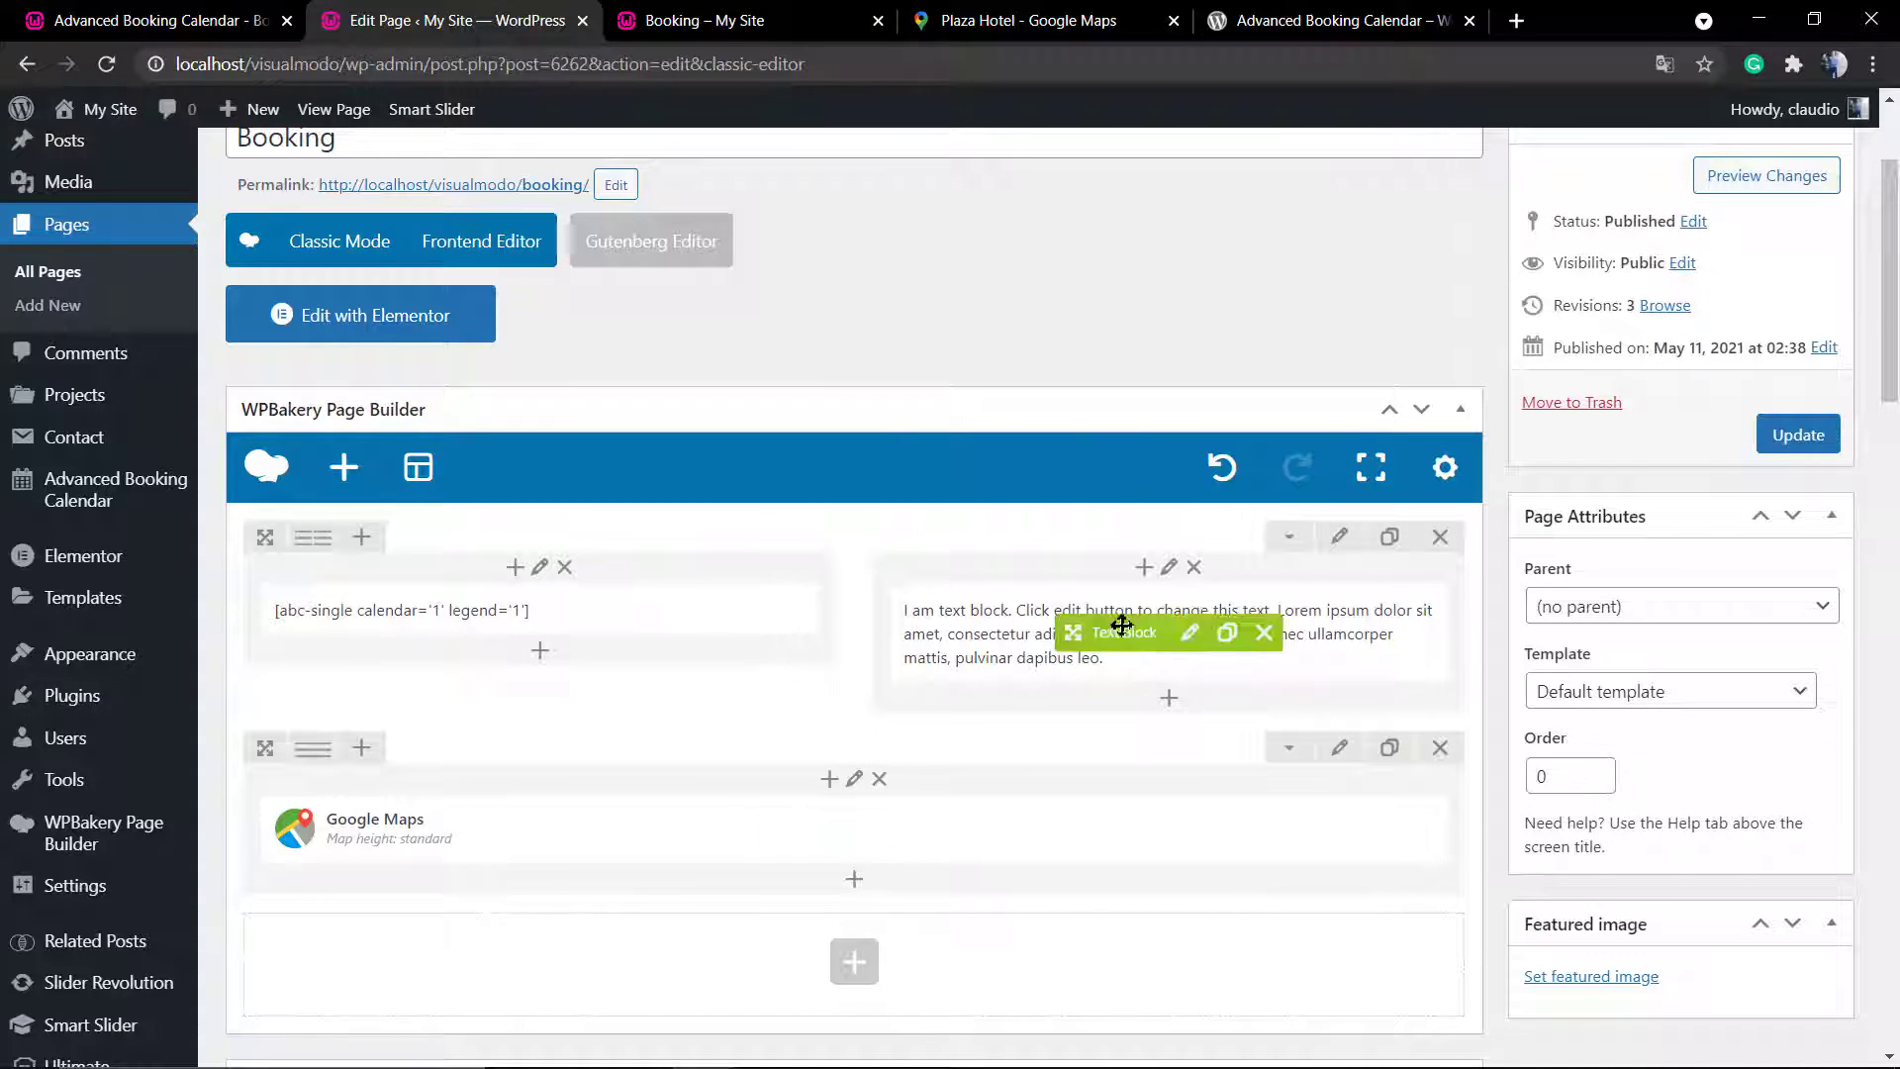
# - Replace the second column's text with [abc-bookingform calendars='1' hide_other='0' hide_tooshort='0'] and save the text block
pyautogui.click(1190, 632)
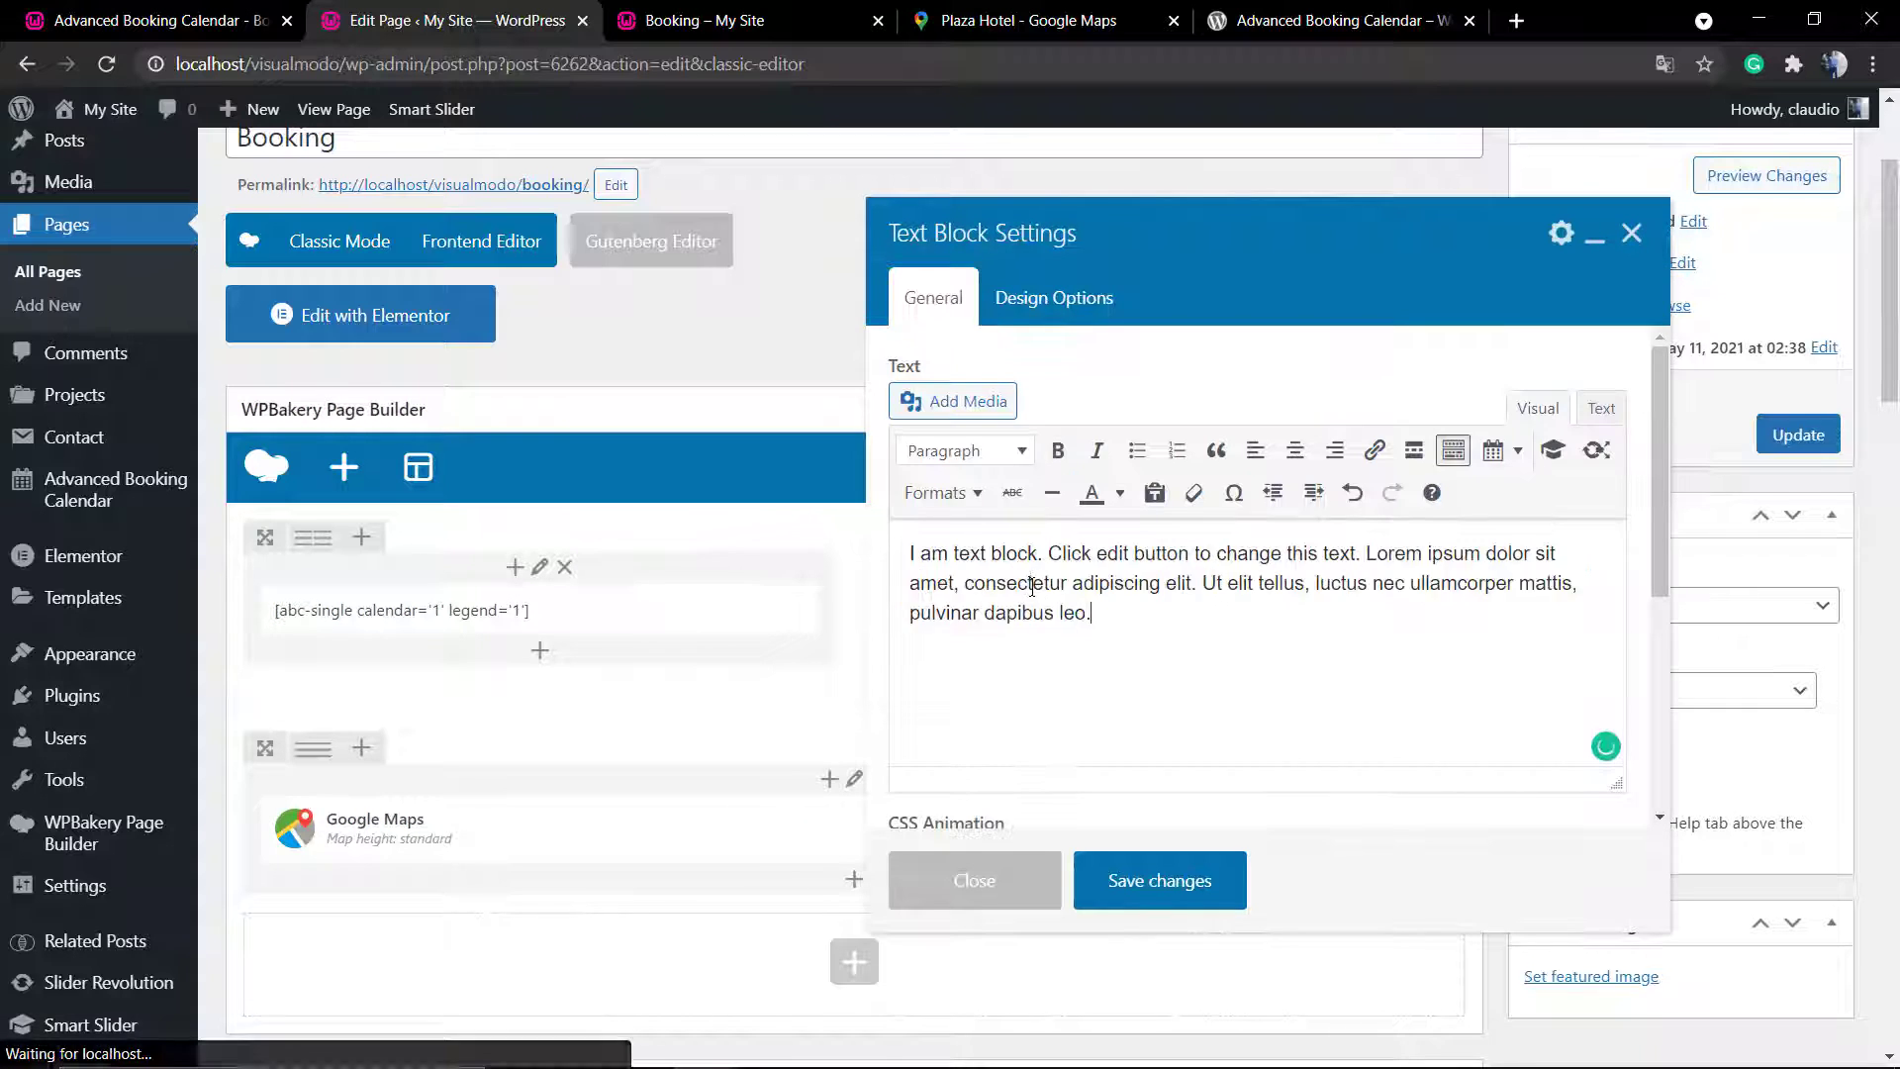
pyautogui.hotkey('ctrl', 'a')
pyautogui.write("[abc-bookingform calendars='1' hide_other='0' hide_tooshort='0']")
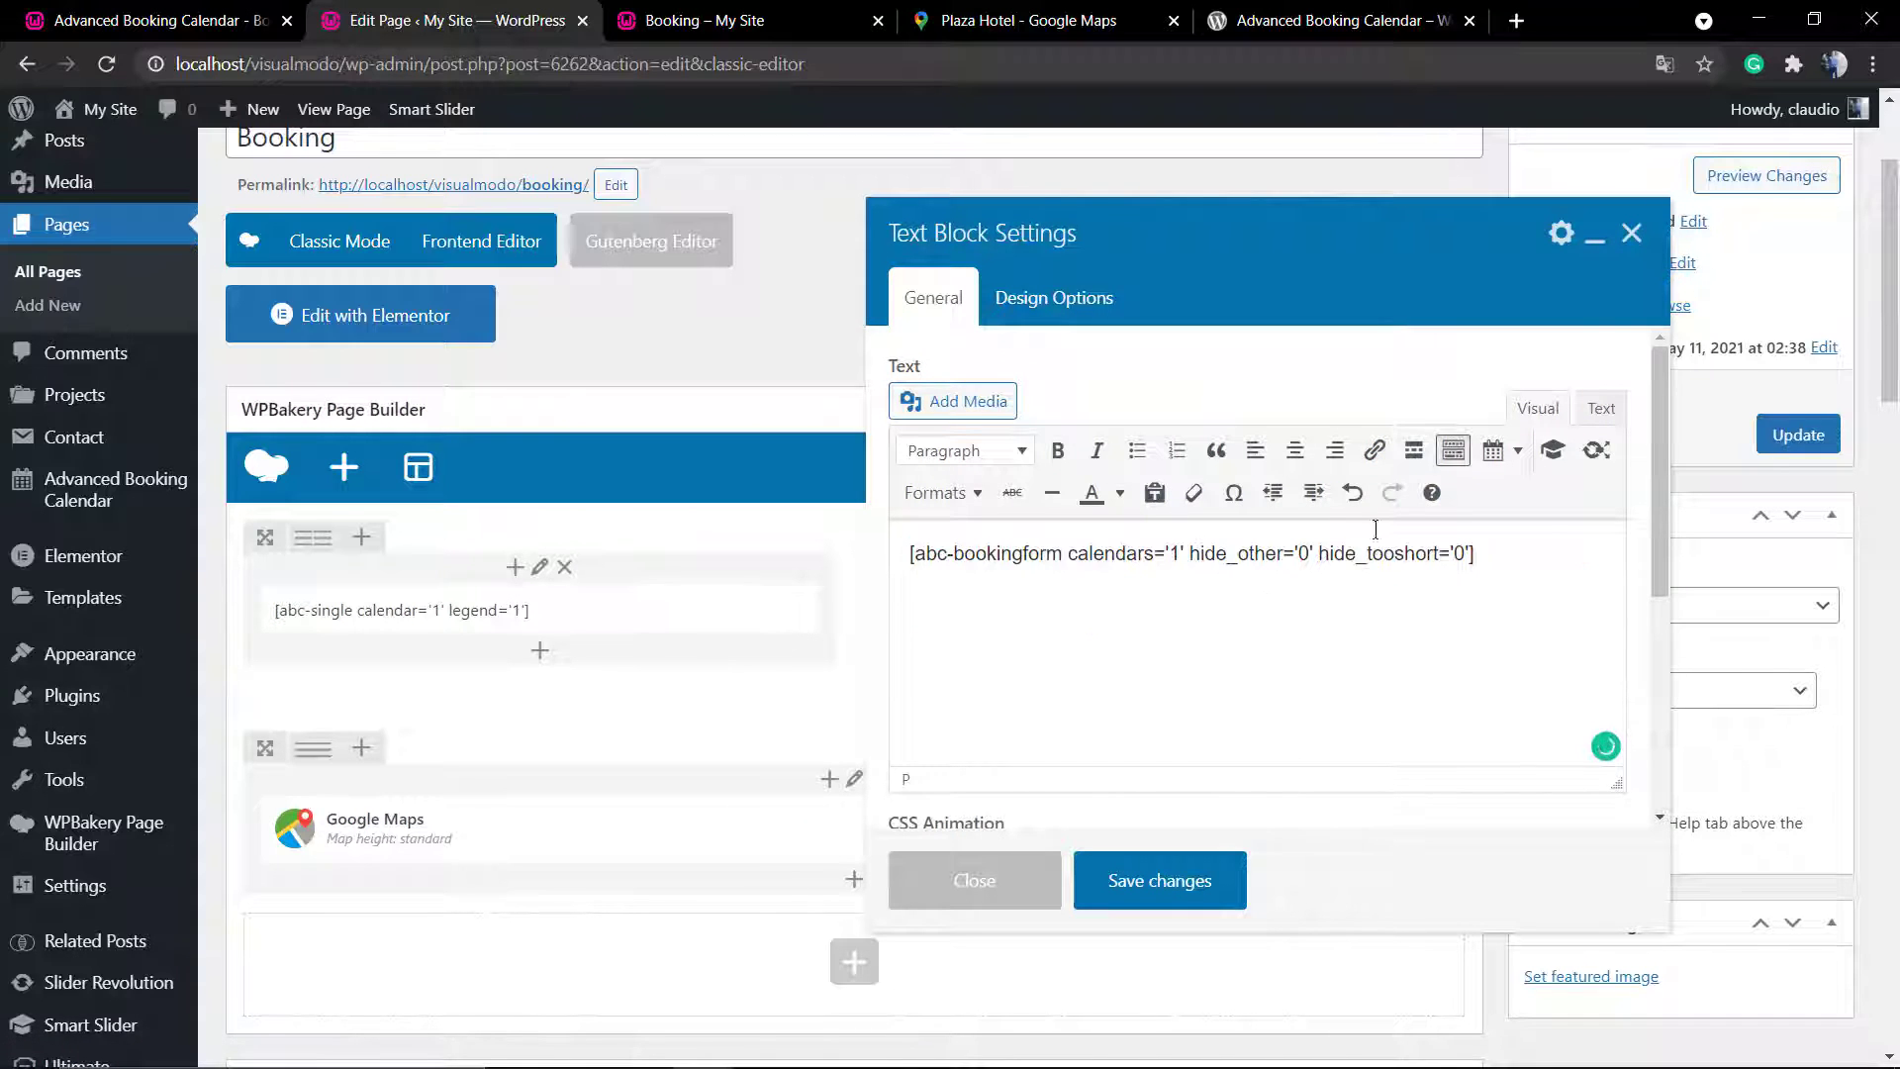
pyautogui.click(1521, 463)
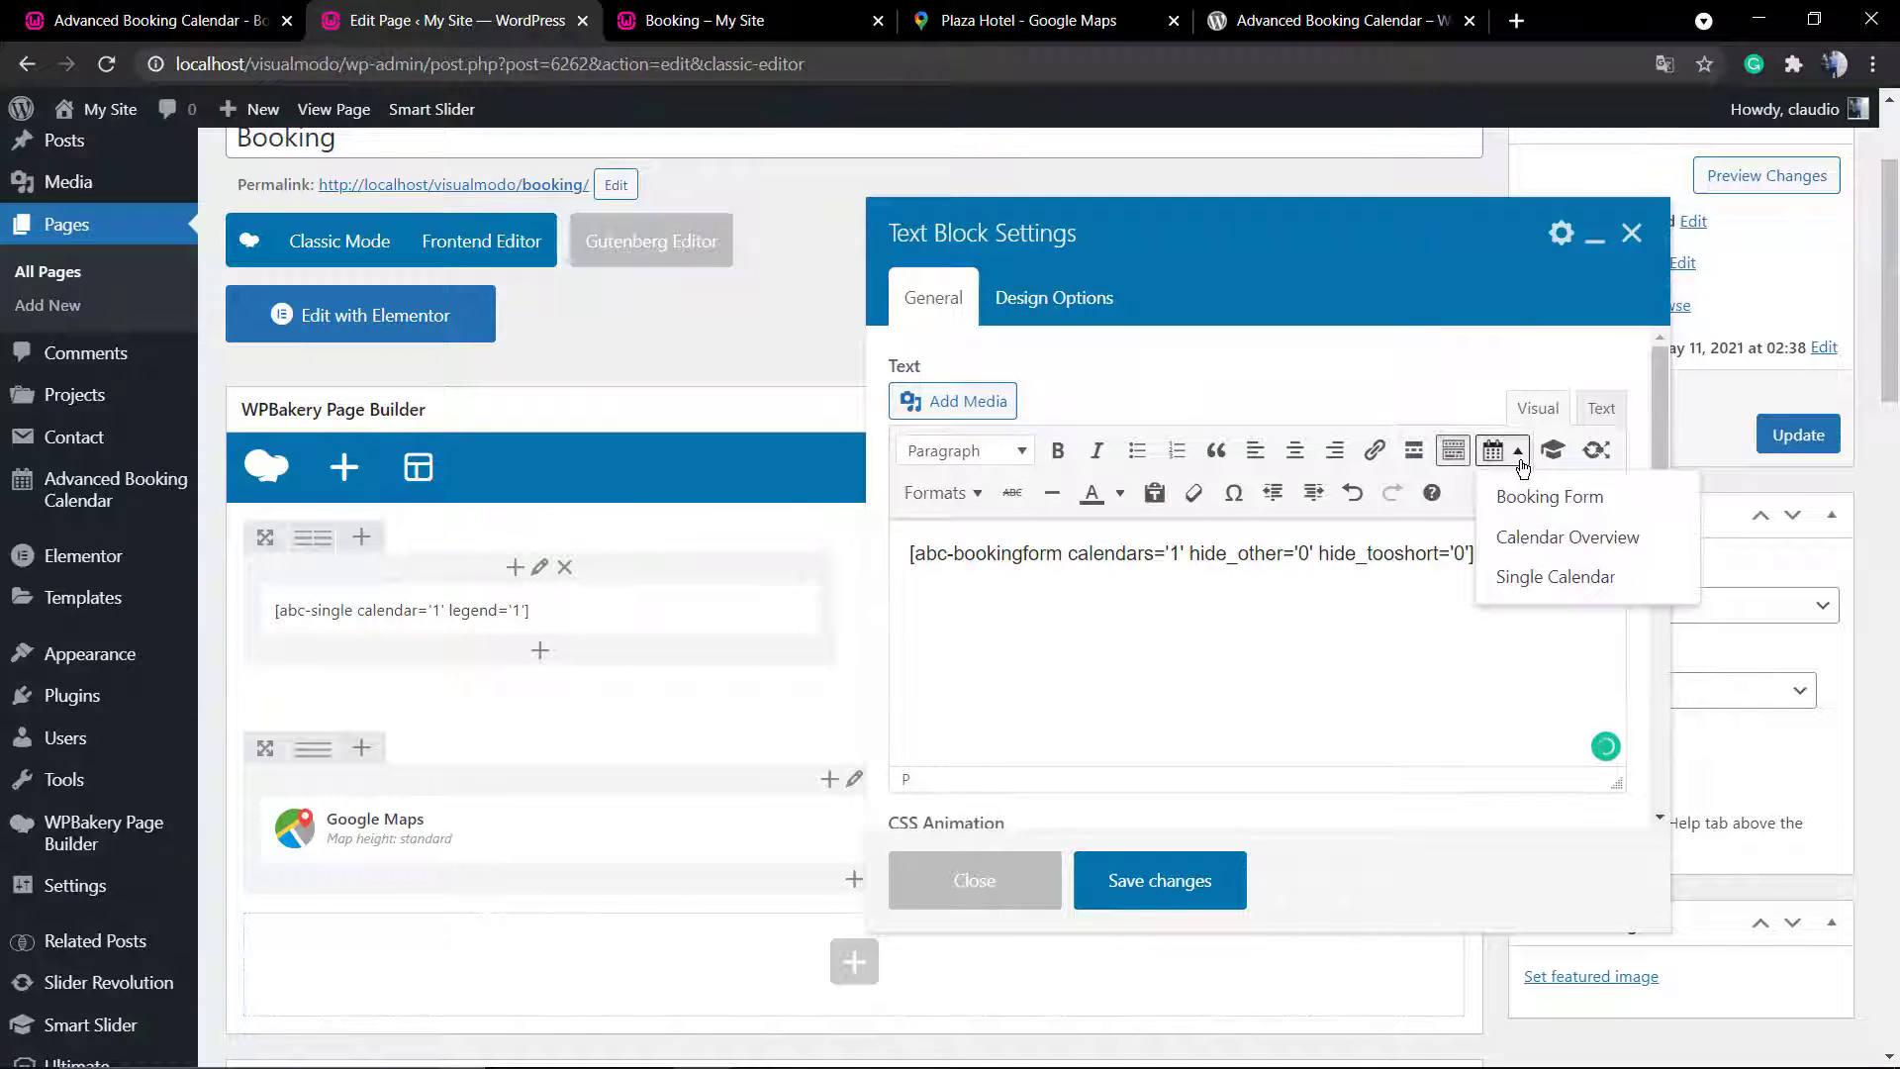
pyautogui.click(1150, 879)
# - Switch to Google Maps and copy the whole embed HTML code of the Plaza Hotel map
pyautogui.click(1099, 20)
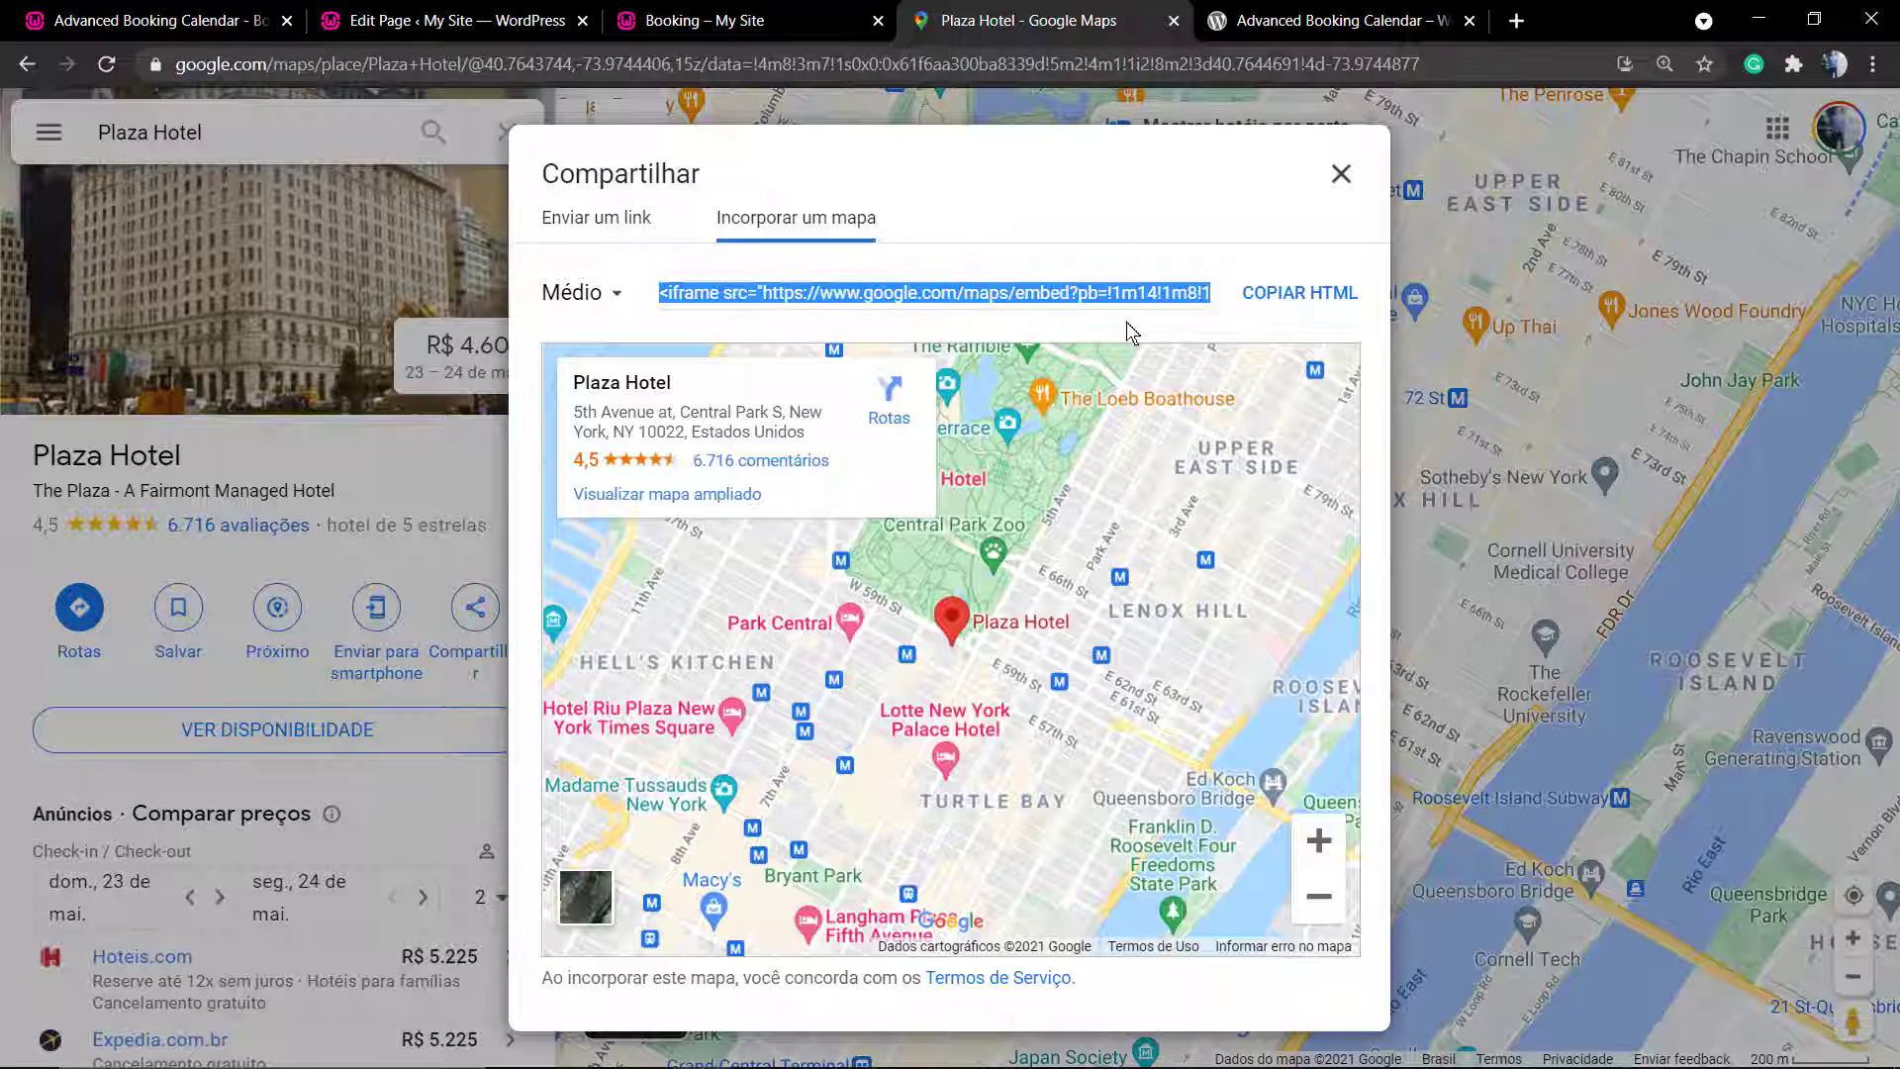
pyautogui.click(1122, 306)
pyautogui.hotkey('ctrl', 'a')
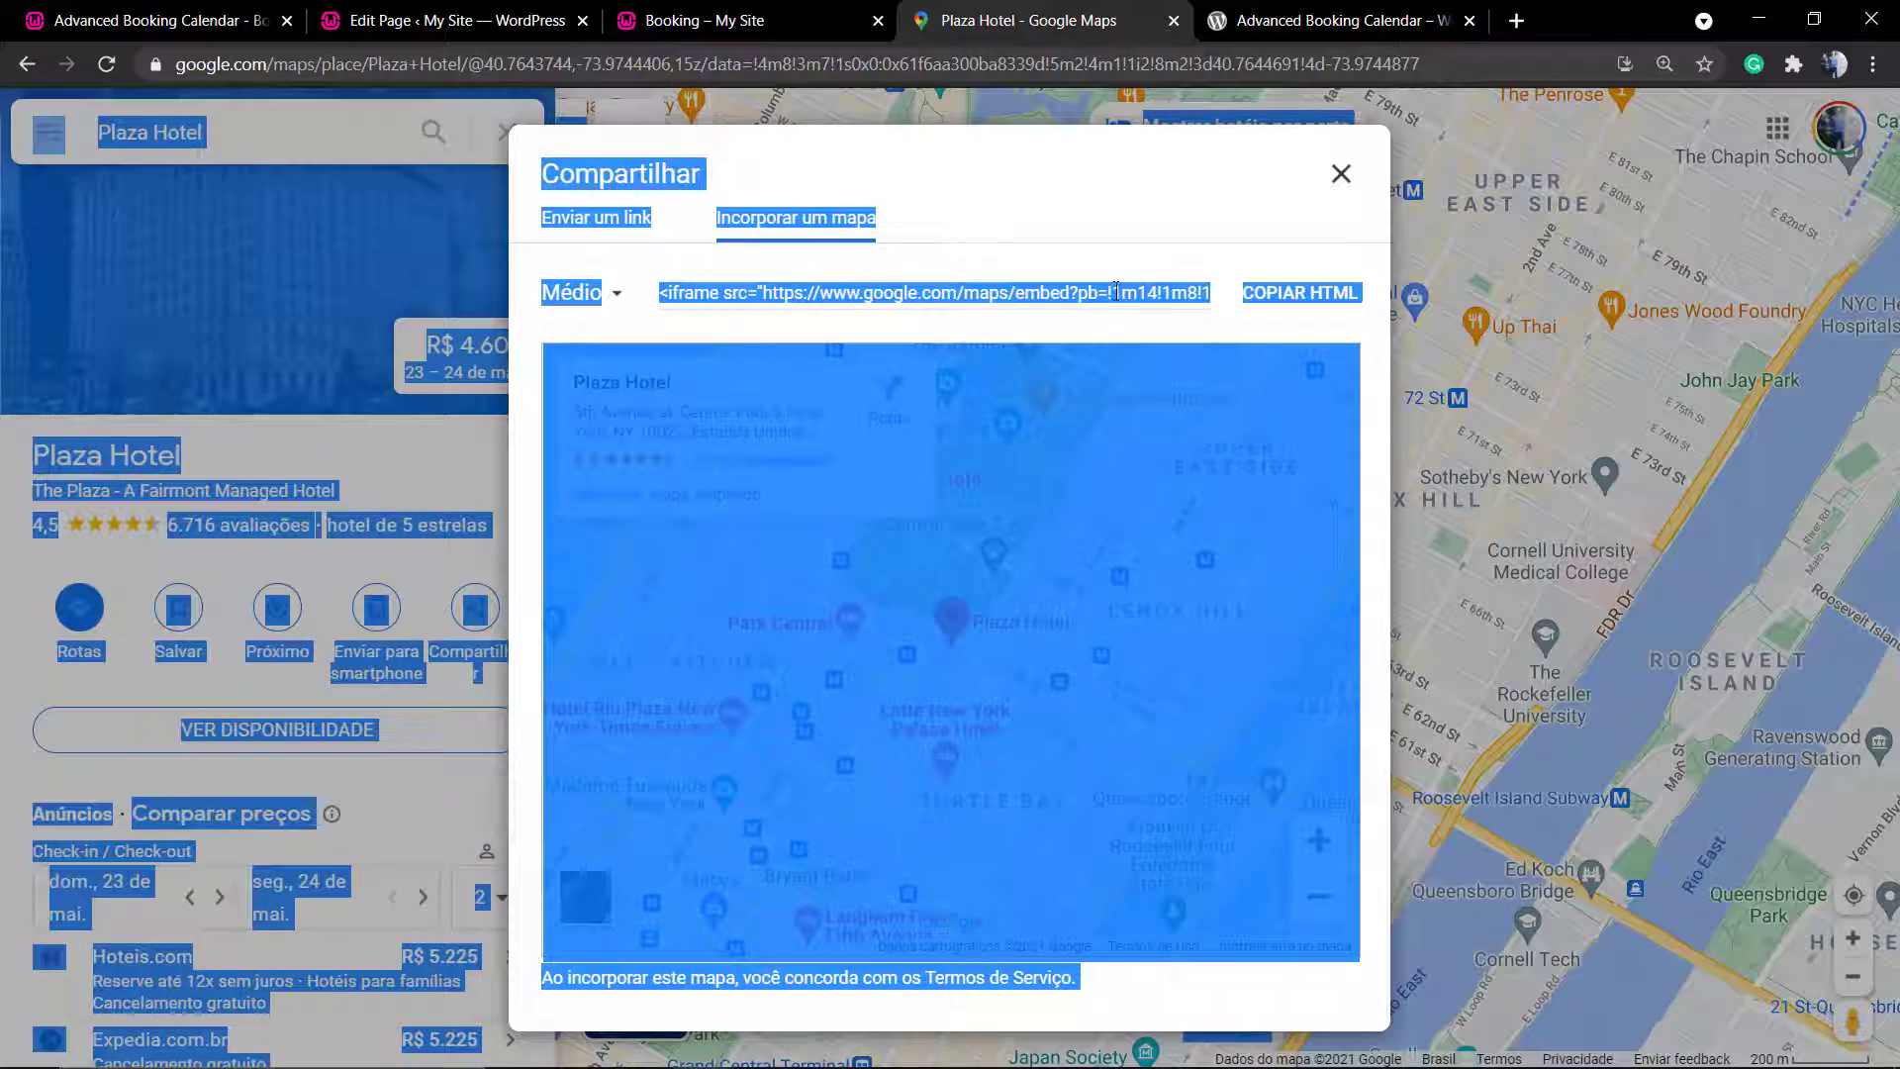
pyautogui.click(1113, 291)
pyautogui.click(1113, 291)
pyautogui.hotkey('ctrl', 'a')
pyautogui.click(1113, 290)
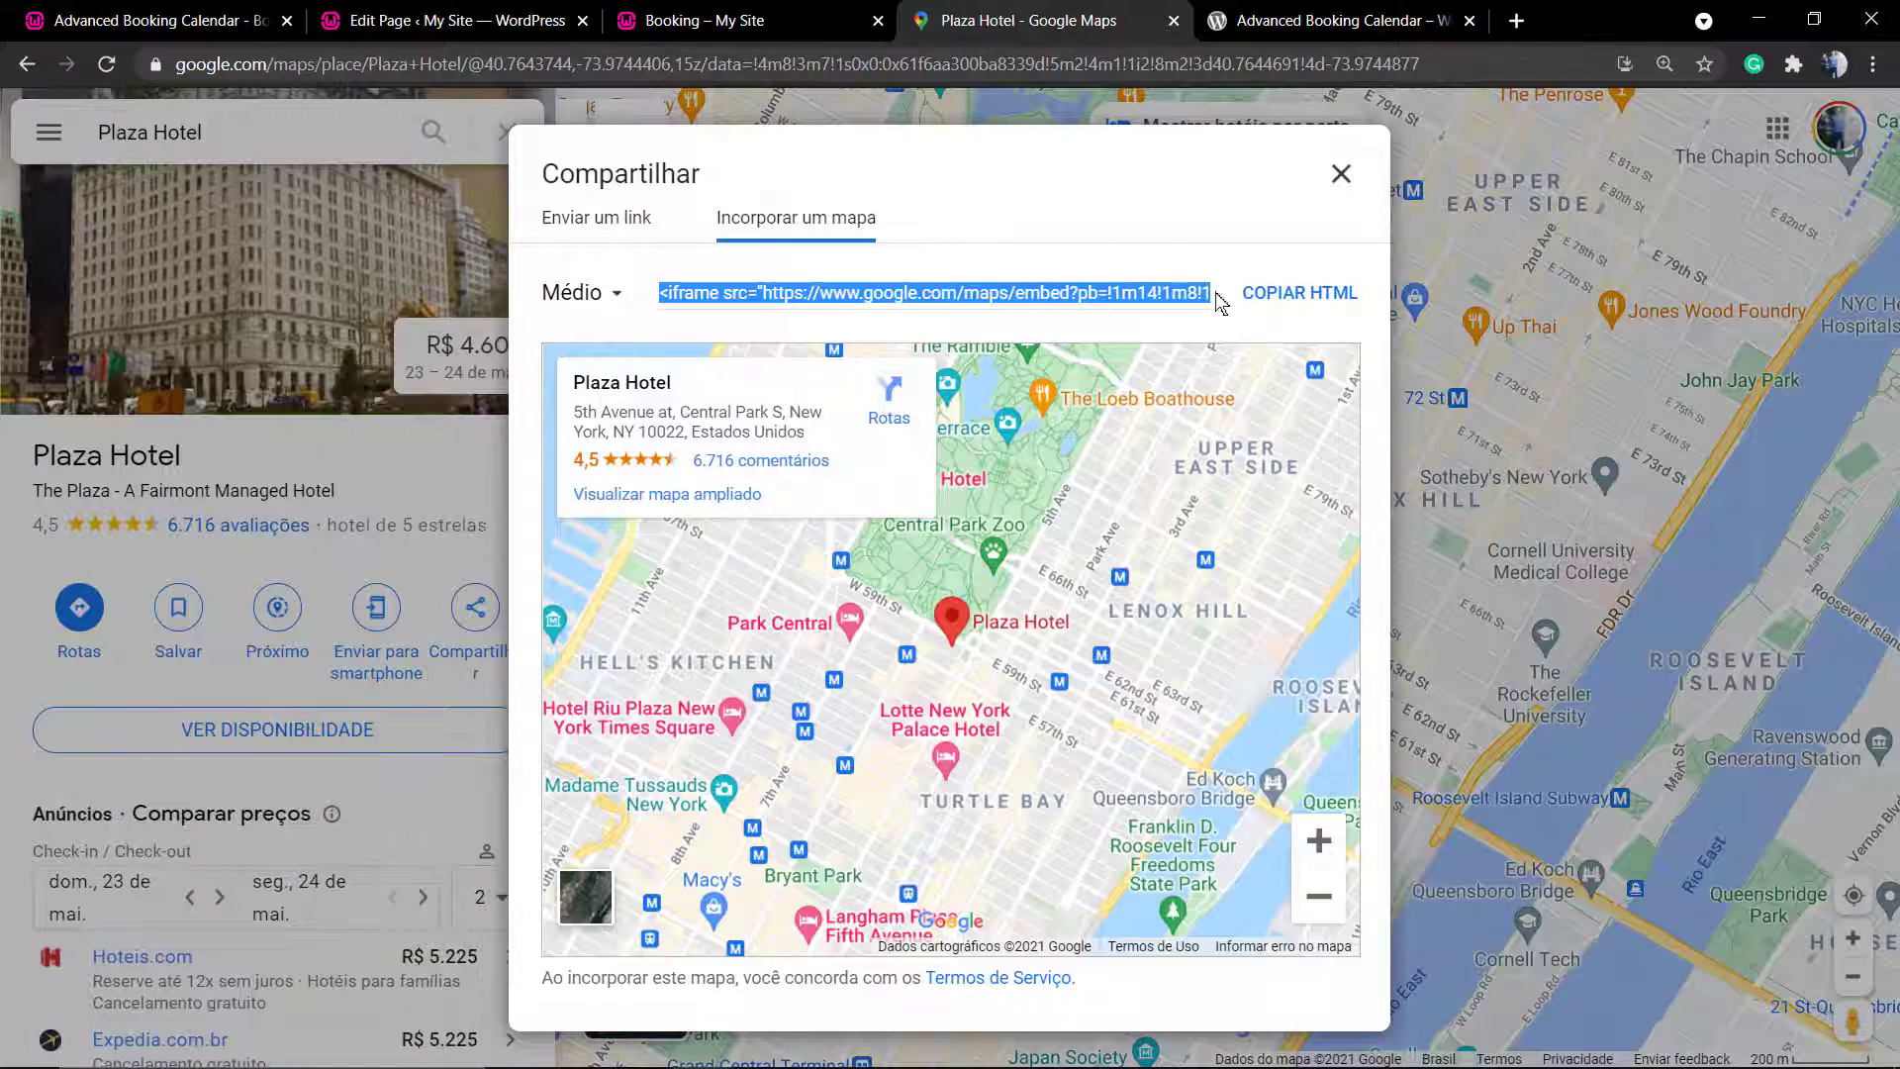
pyautogui.hotkey('ctrl', 'c')
# - Back in the page editor, replace the Google Maps element's embed iframe with the copied code, save it and preview the page
pyautogui.click(713, 14)
pyautogui.click(525, 19)
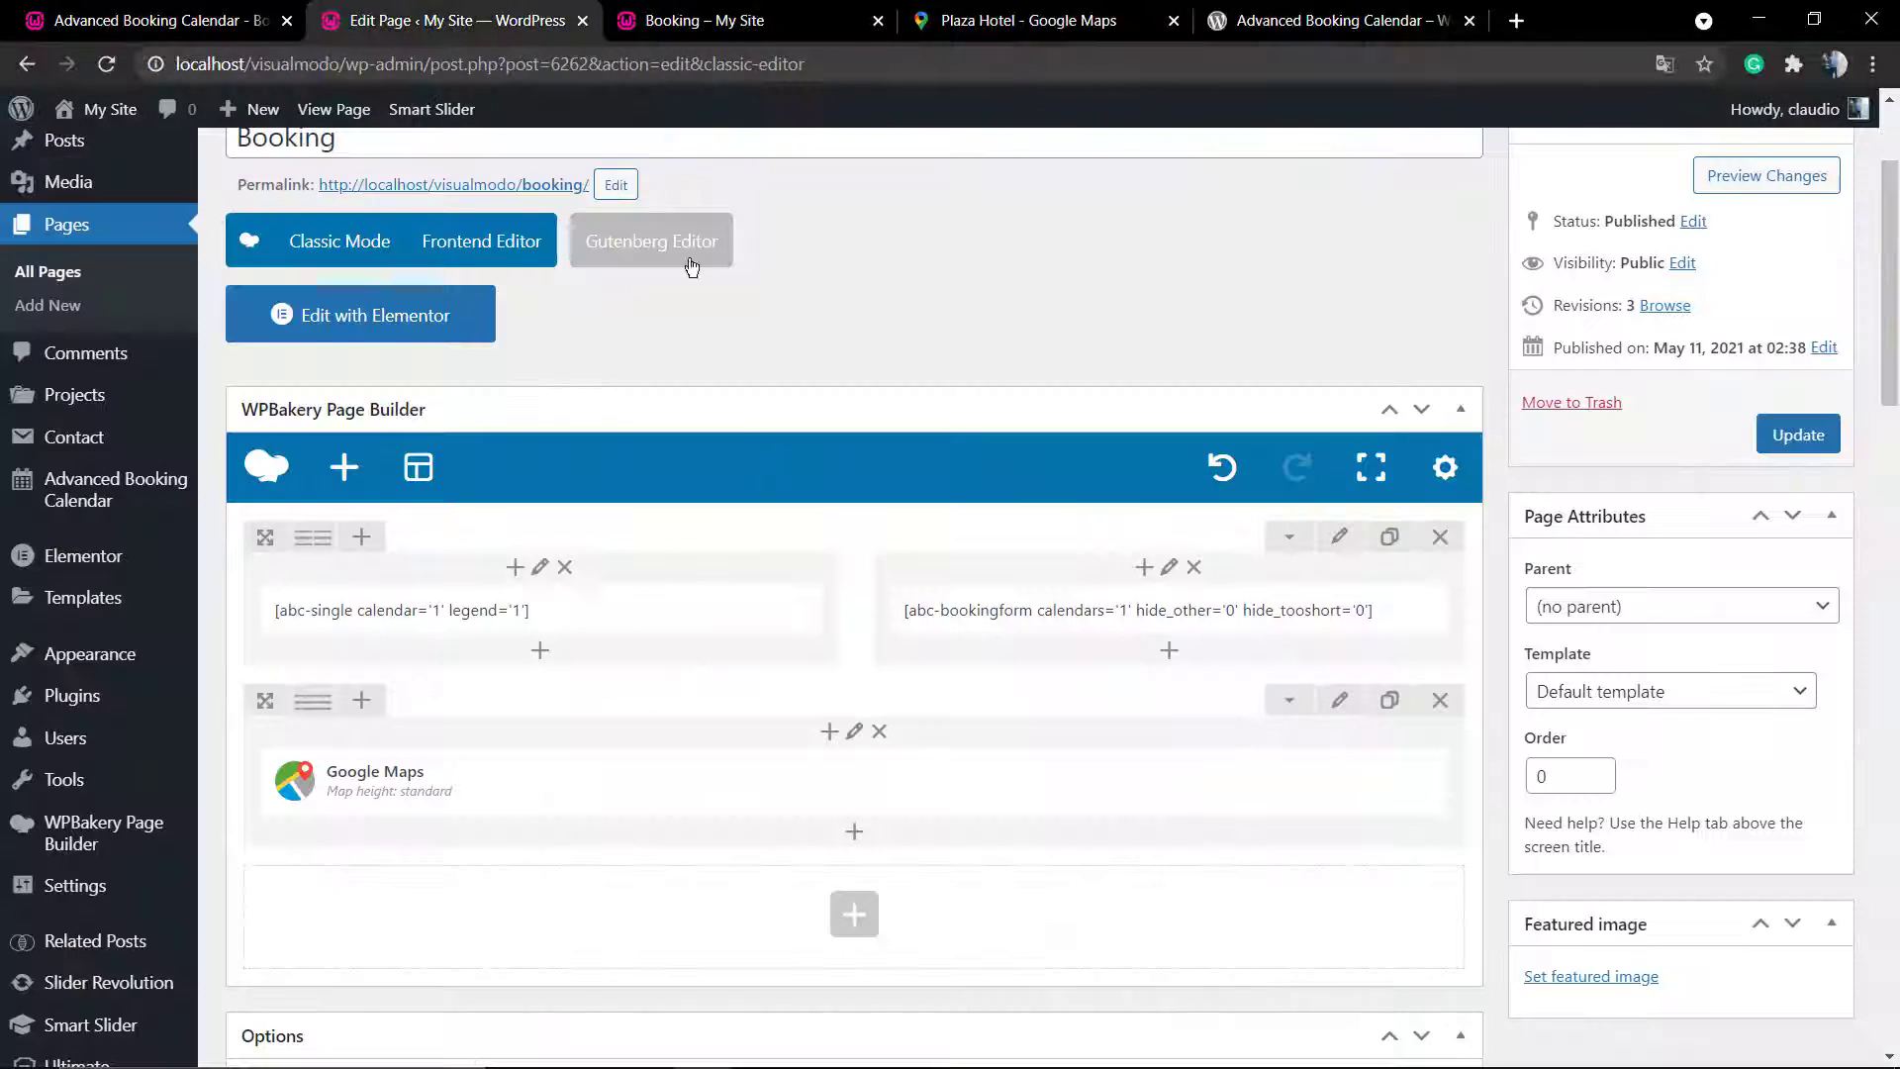
pyautogui.click(884, 778)
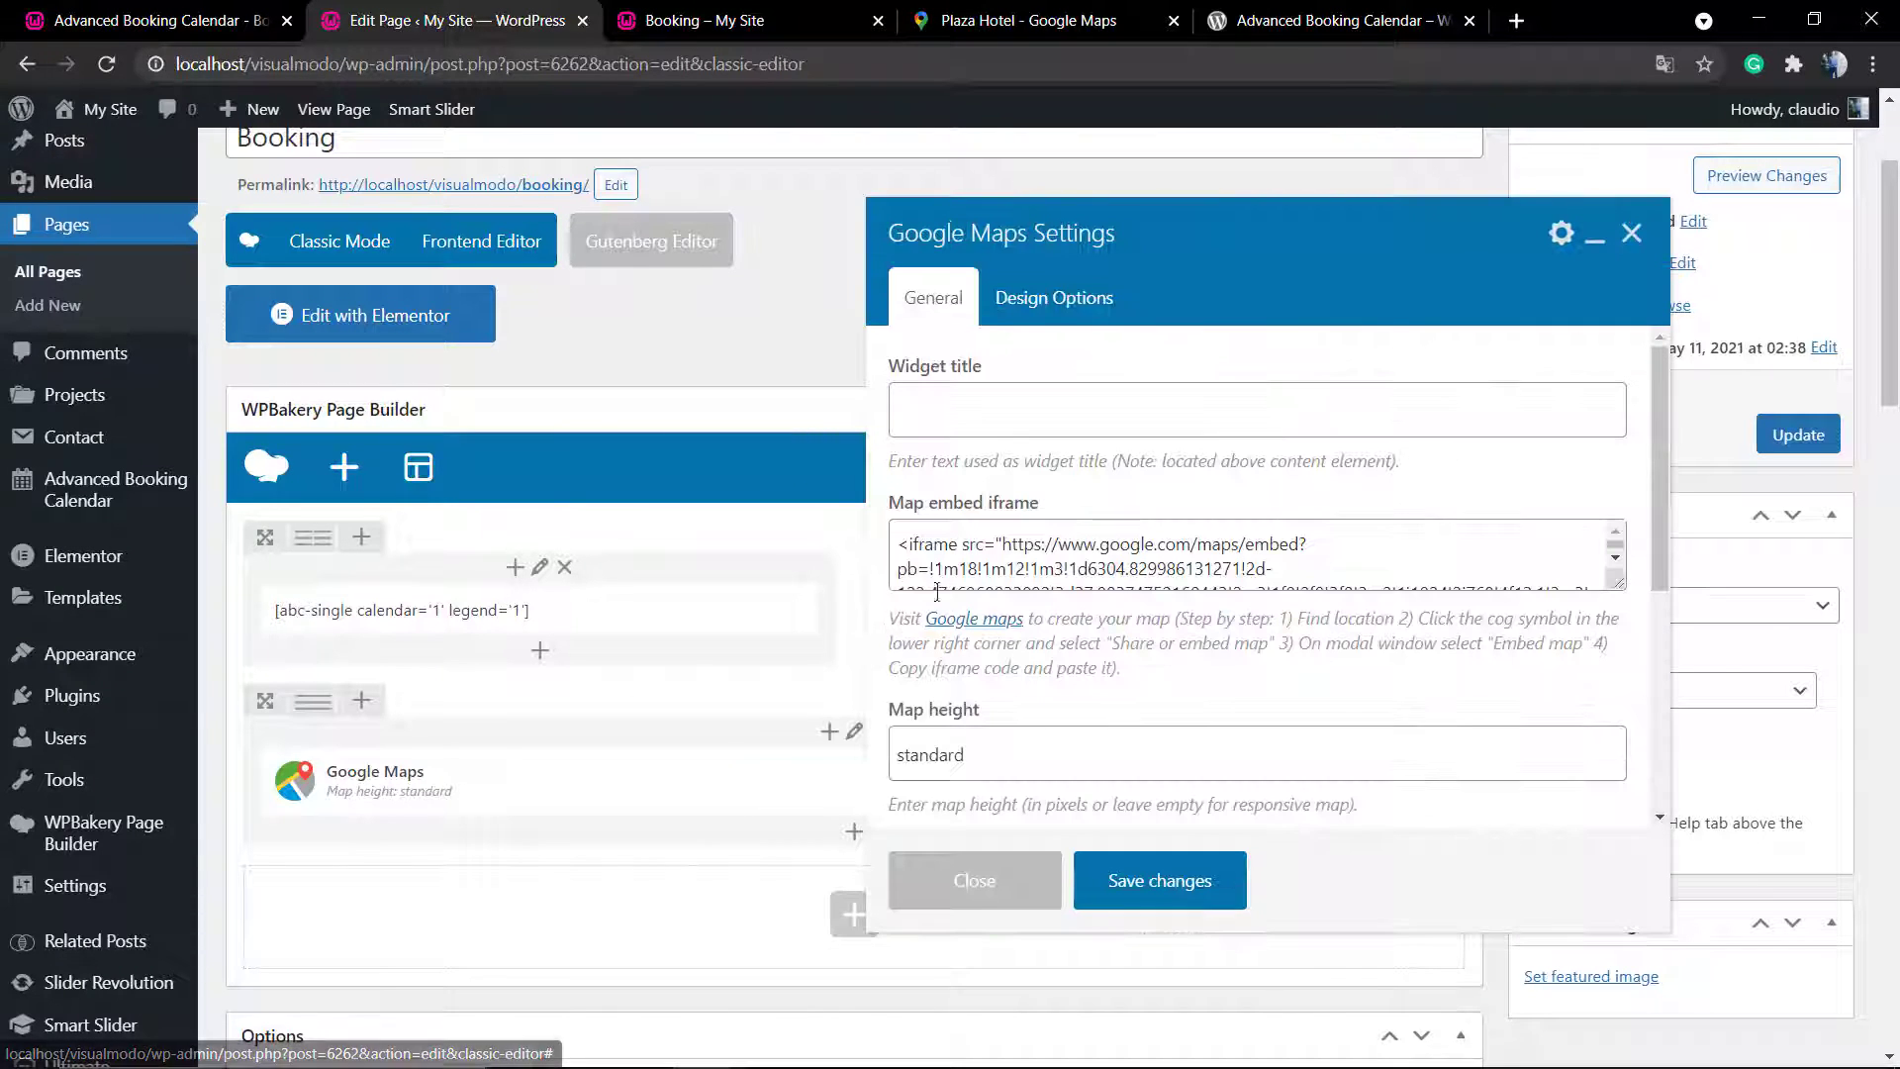
pyautogui.hotkey('ctrl', 'a')
pyautogui.hotkey('ctrl', 'v')
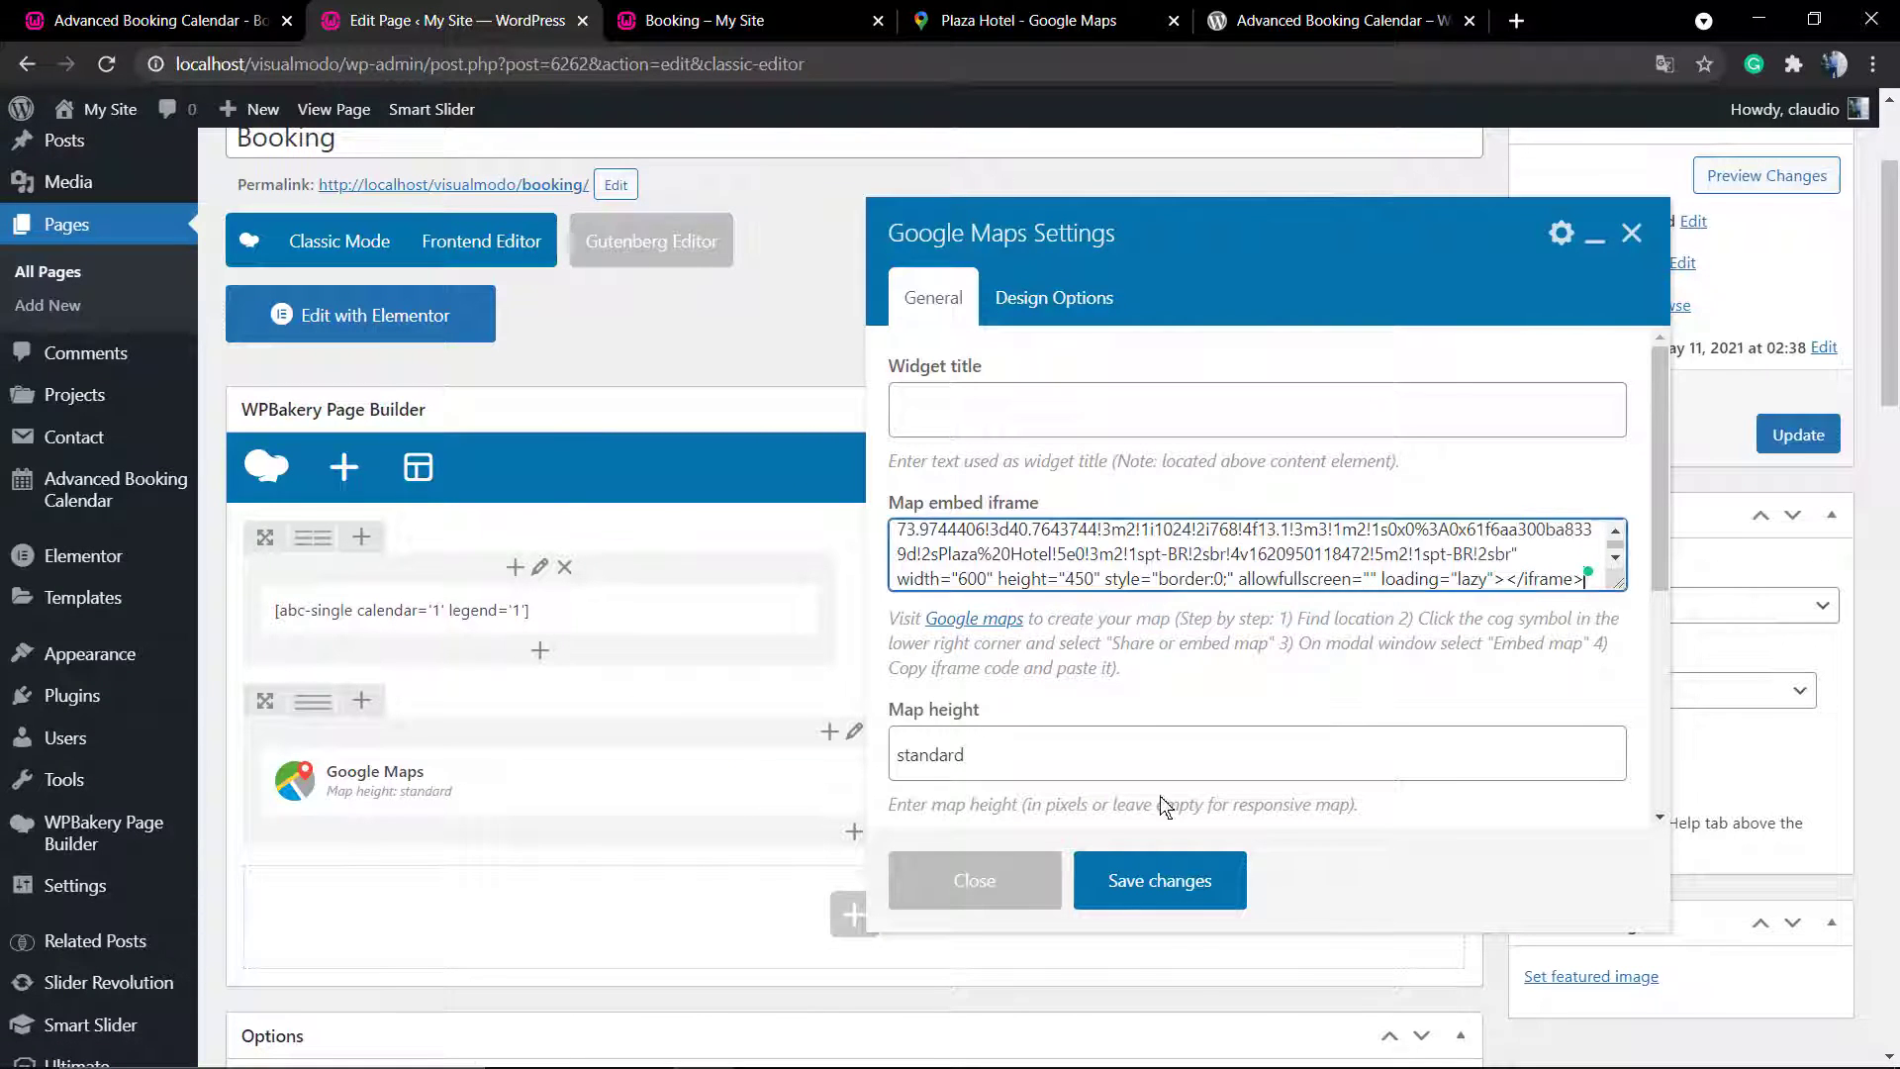
pyautogui.click(1184, 881)
pyautogui.click(1764, 178)
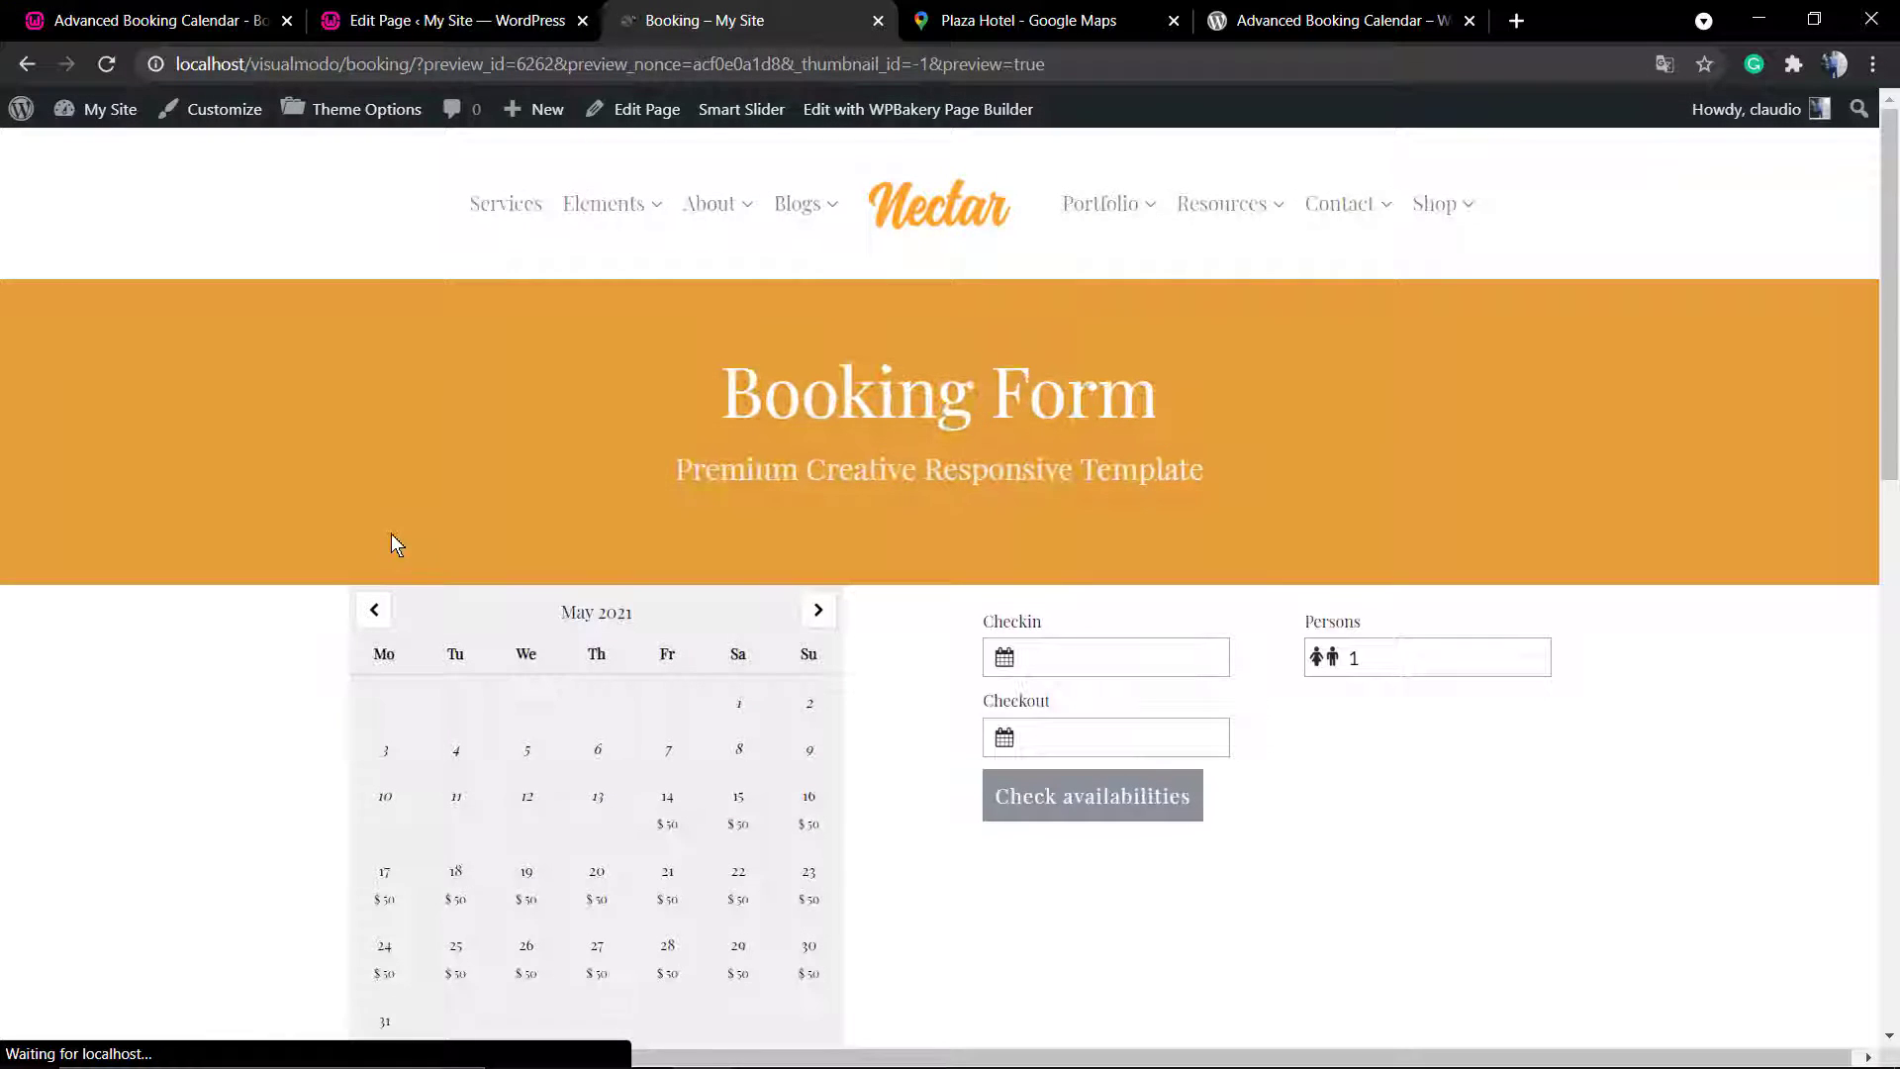
pyautogui.scroll(-9, 394, 534)
pyautogui.scroll(8, 401, 506)
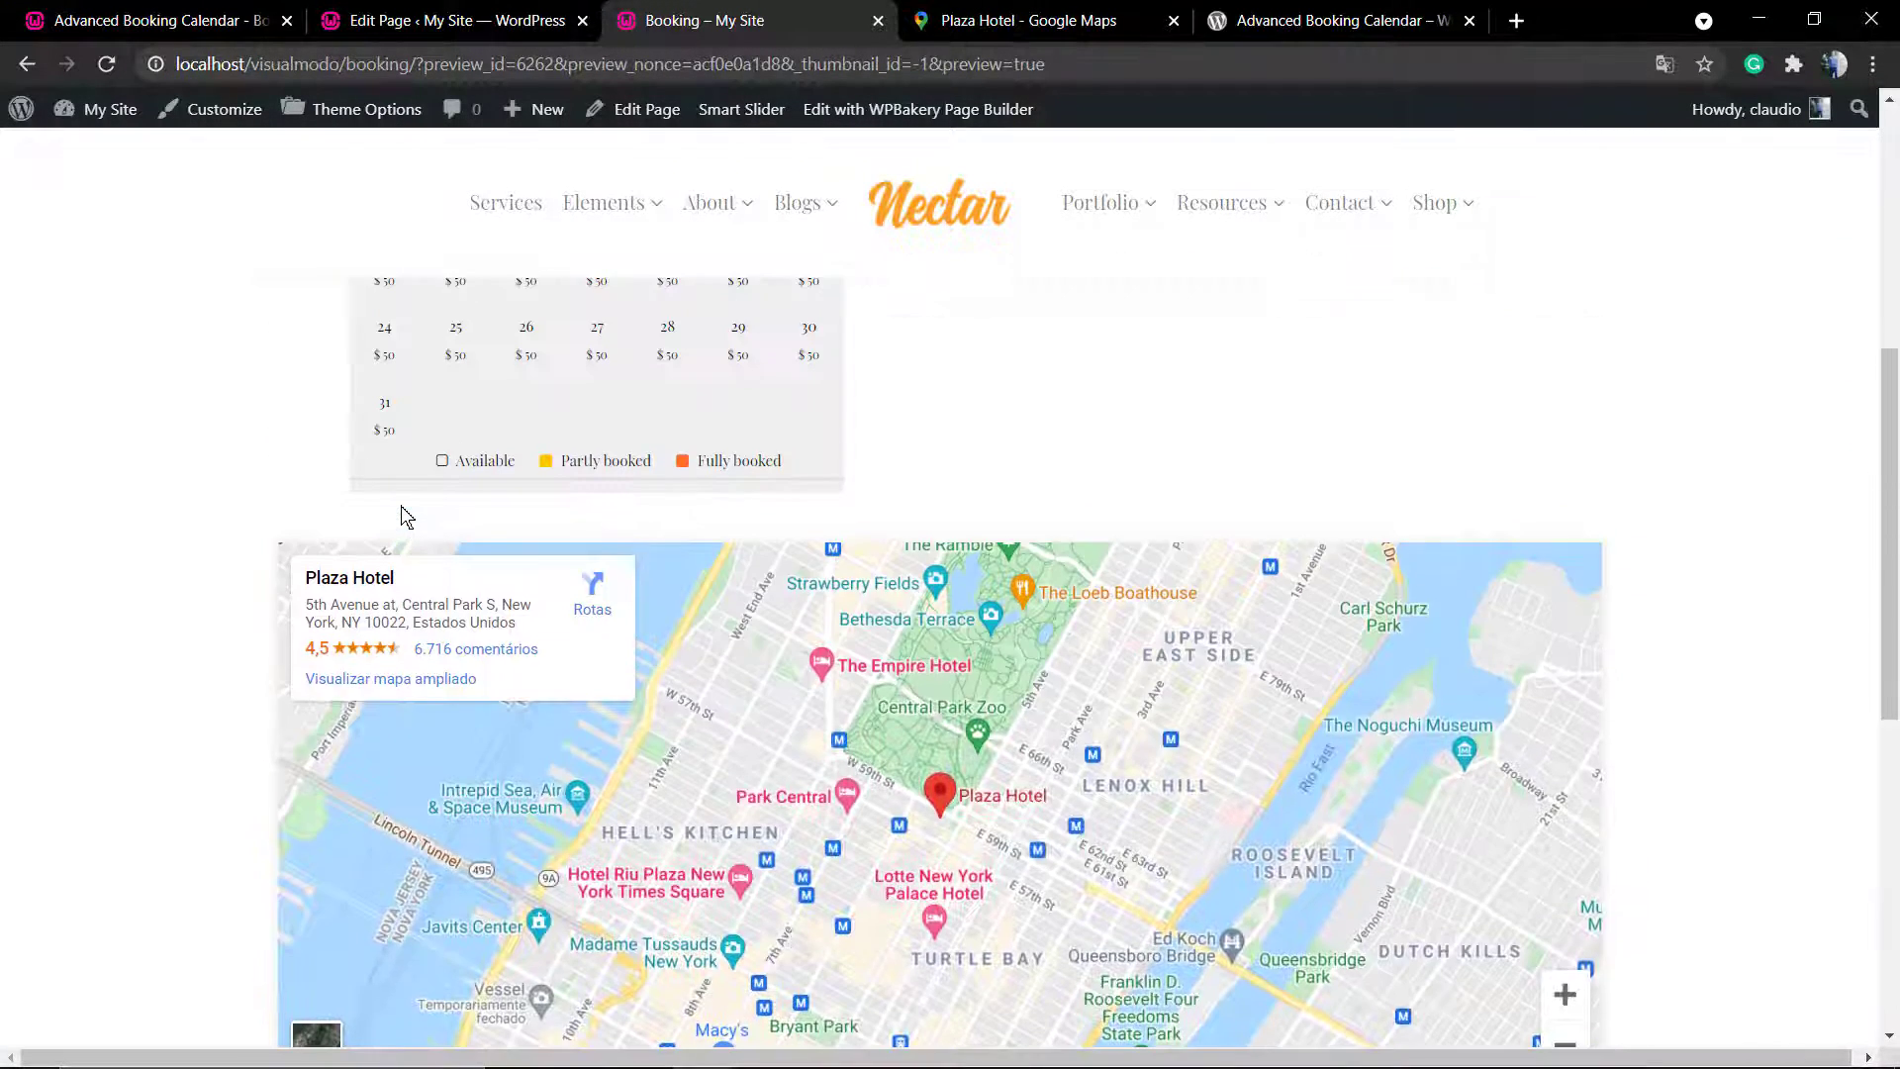
pyautogui.scroll(1, 267, 559)
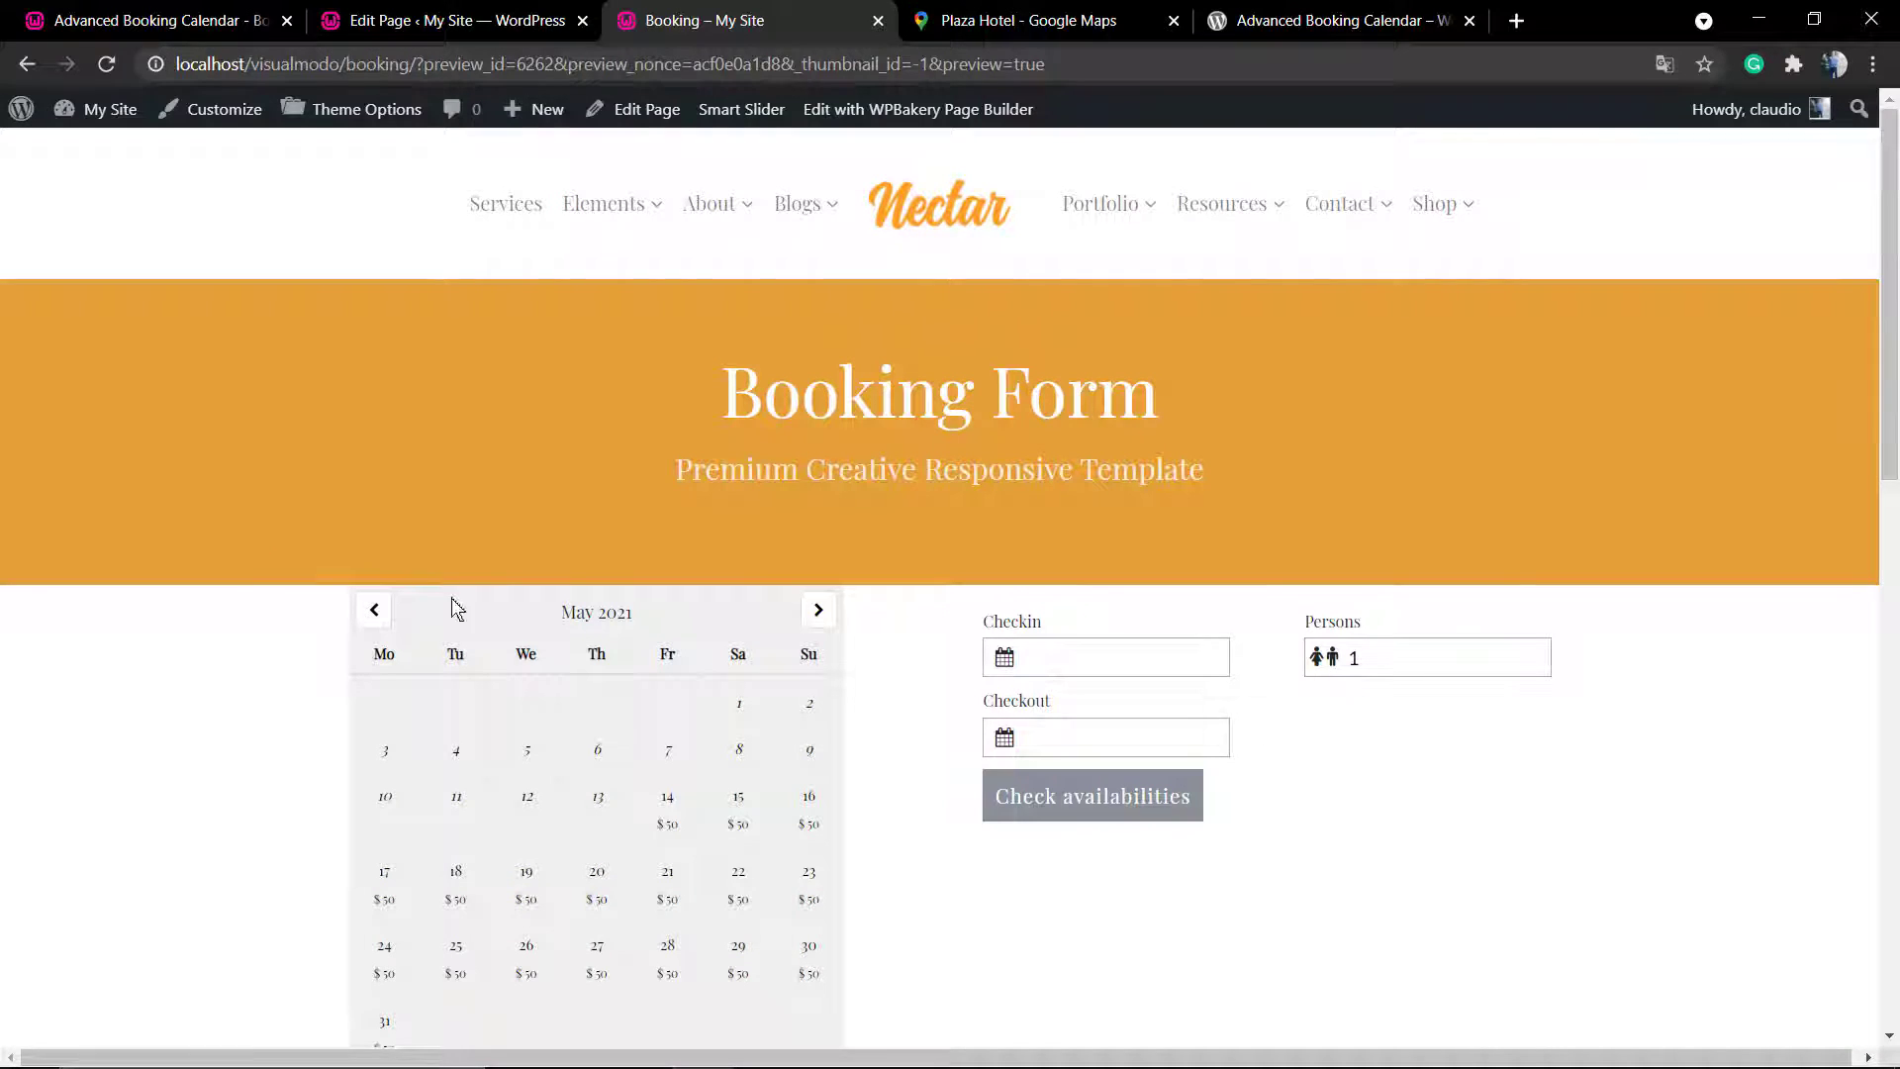
# - Set the top padding of the two-column shortcode row to 40, save the row and check it in the page preview
pyautogui.click(492, 20)
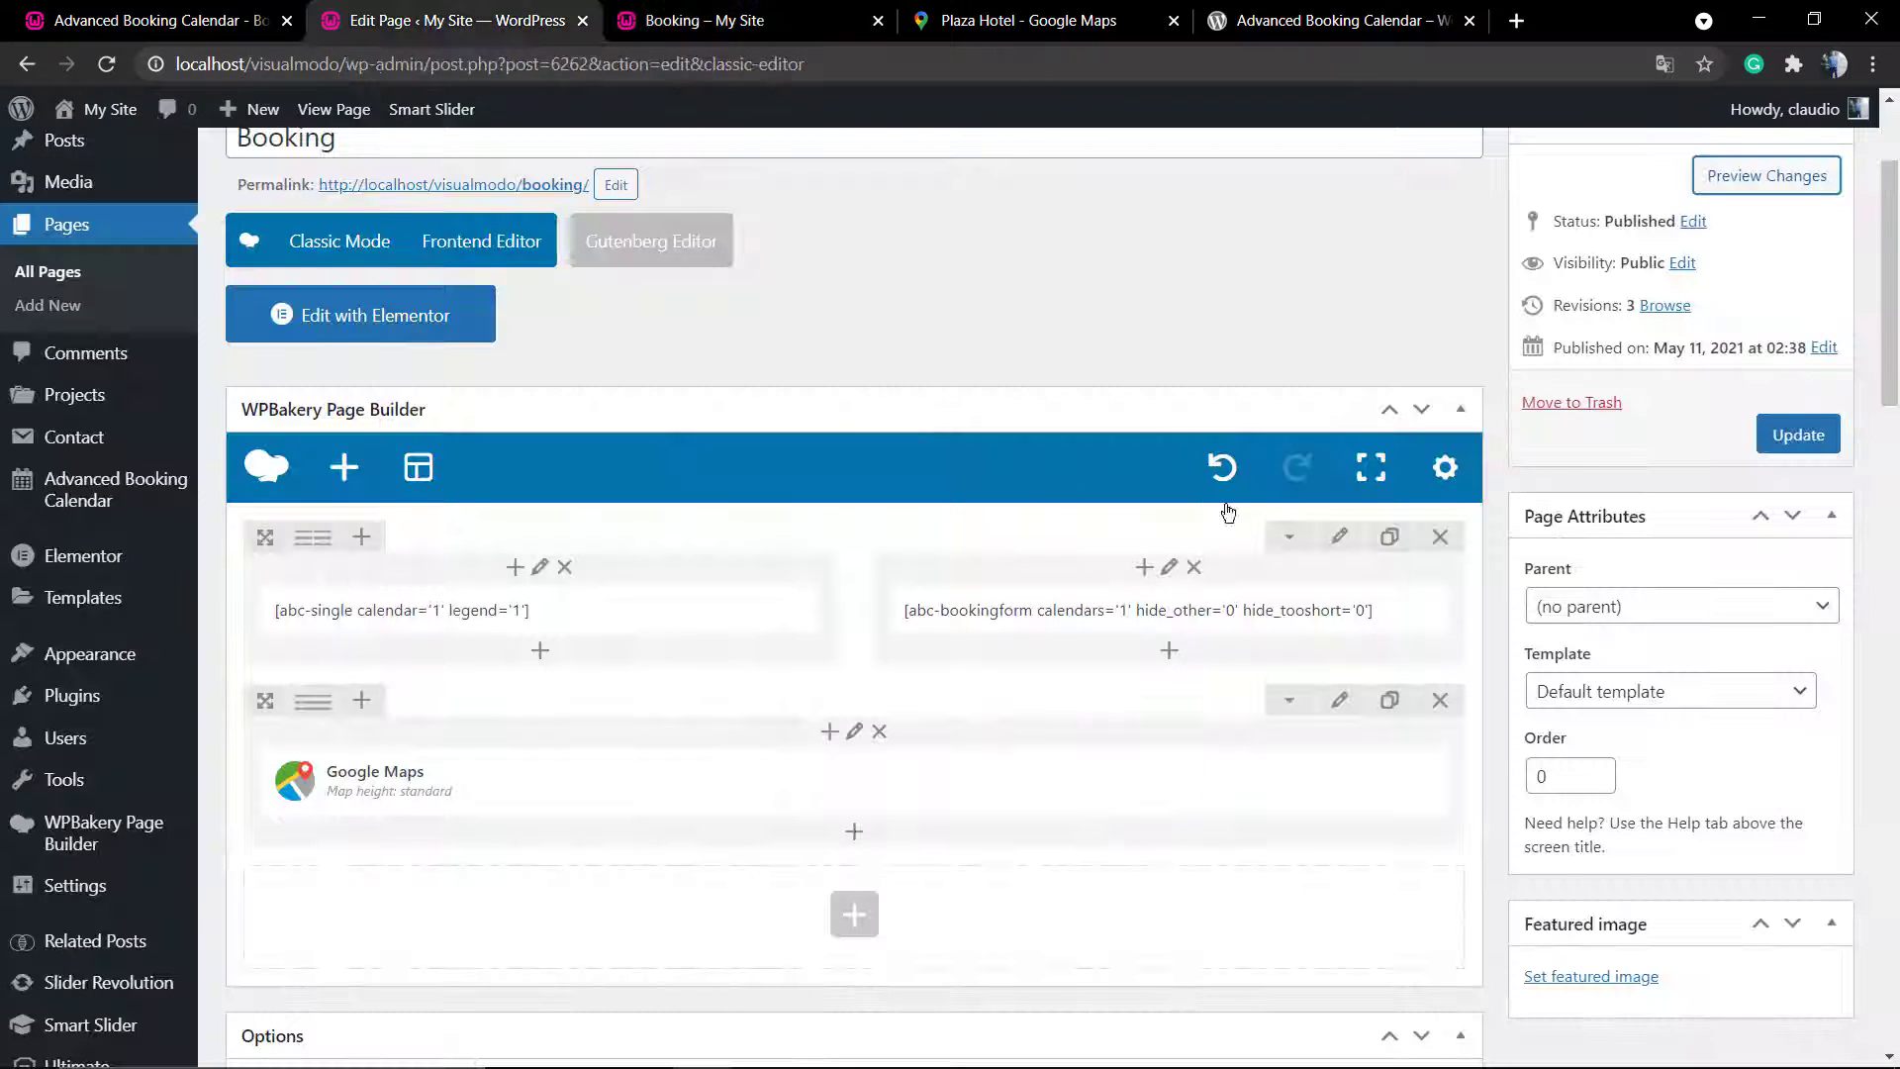
pyautogui.click(1341, 538)
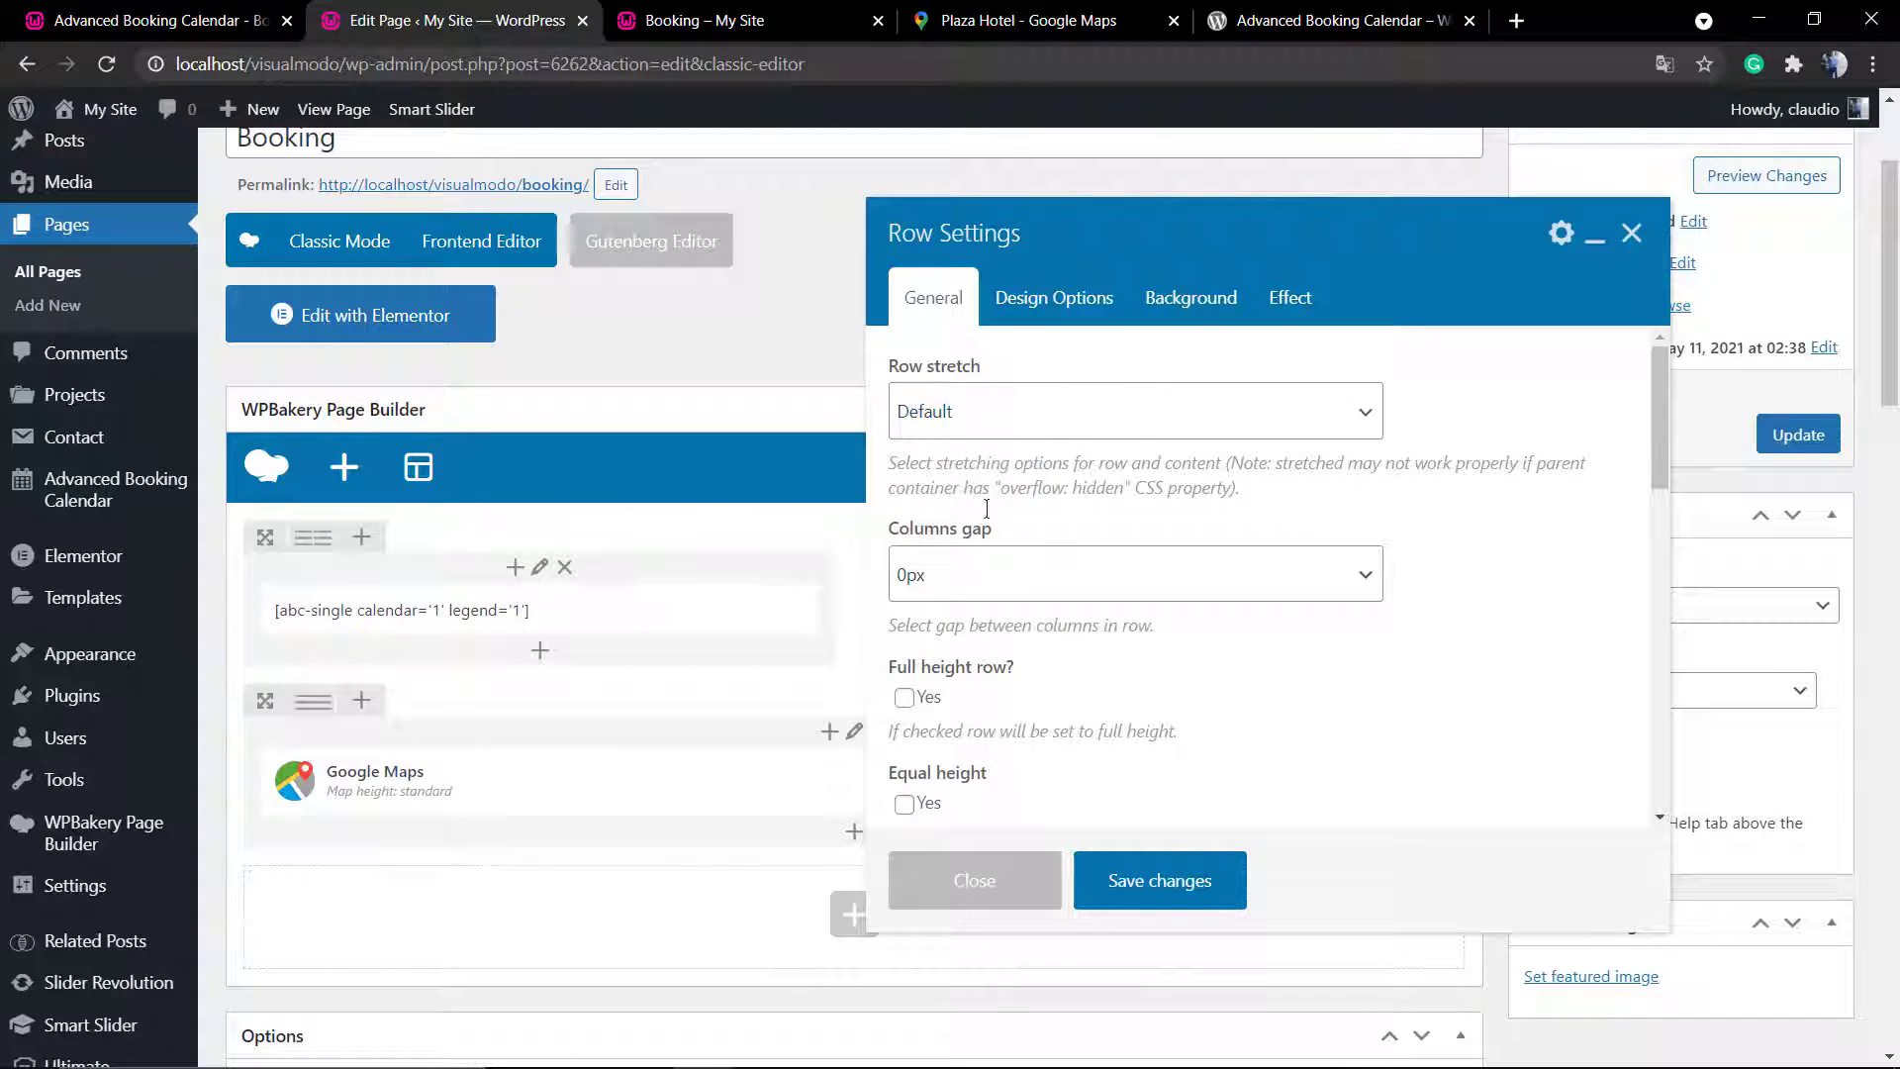
pyautogui.click(1074, 302)
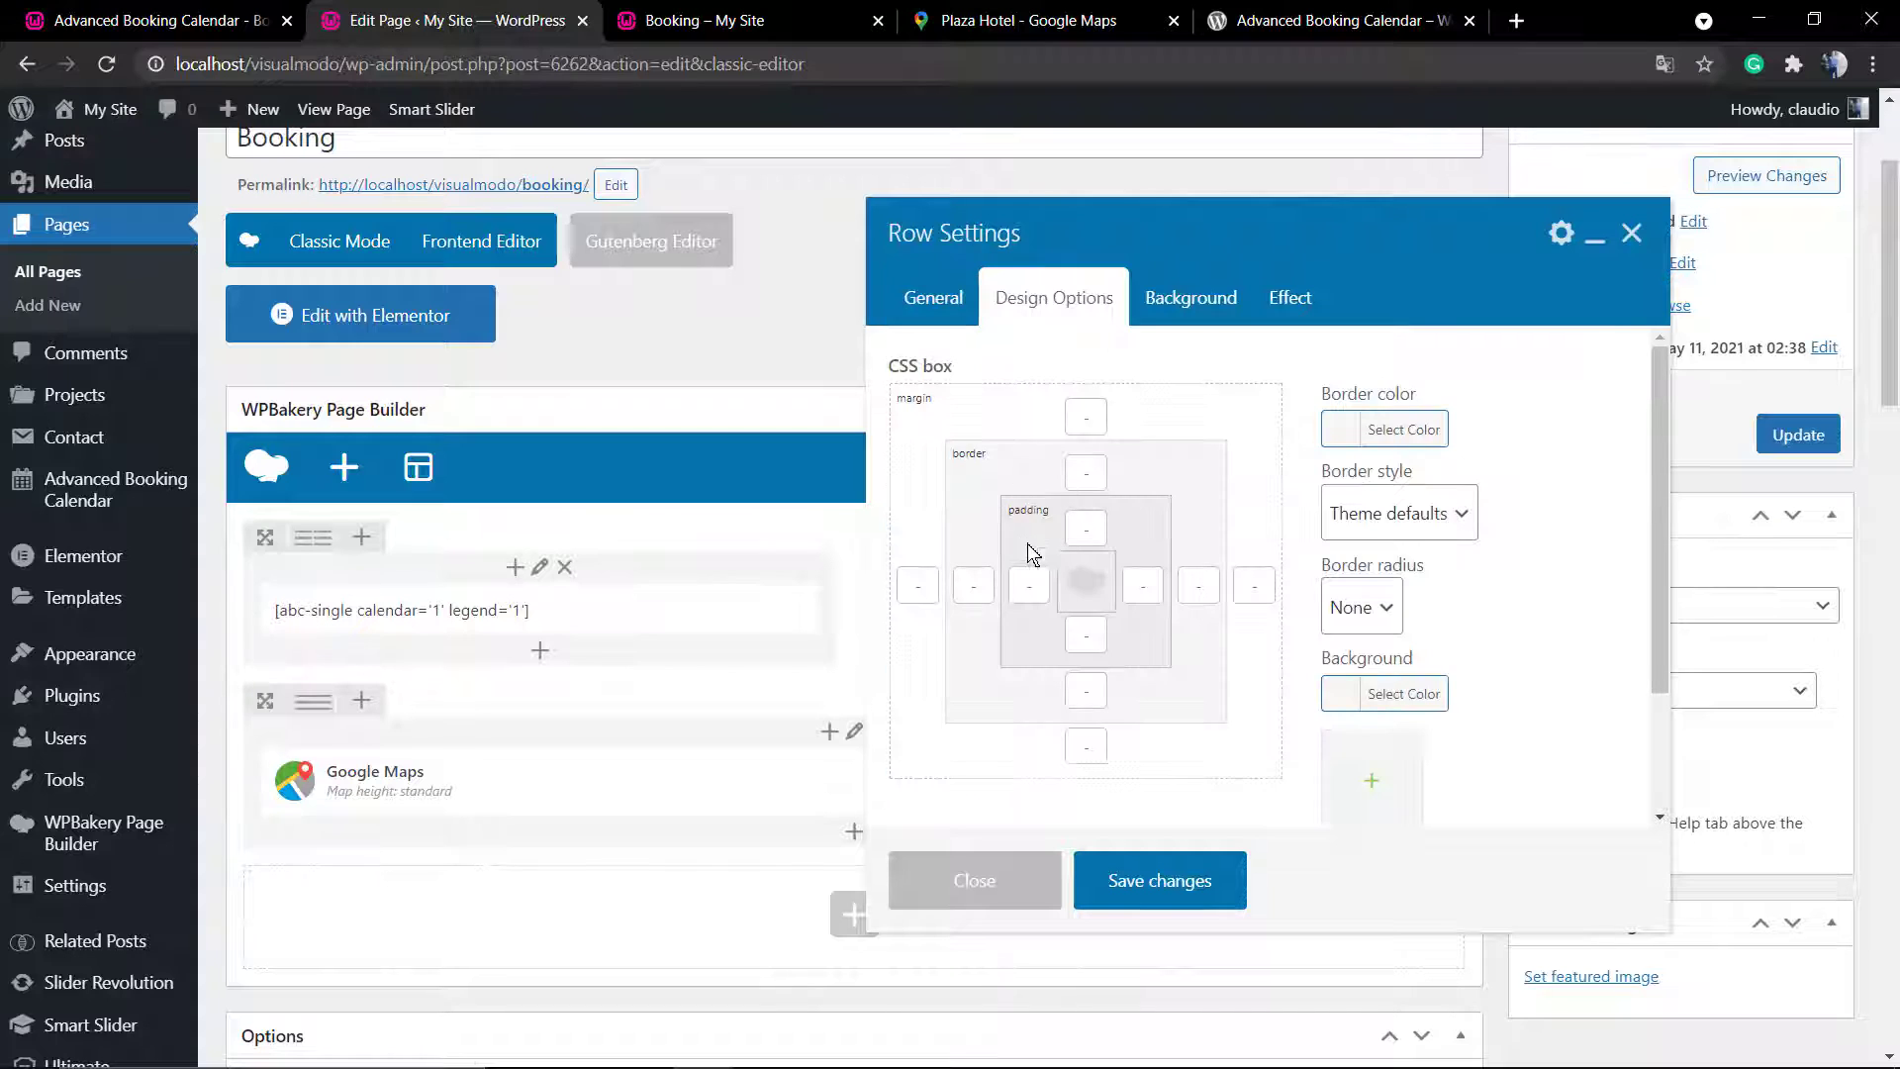
pyautogui.click(1089, 525)
pyautogui.write('40')
pyautogui.click(1128, 880)
pyautogui.click(1750, 179)
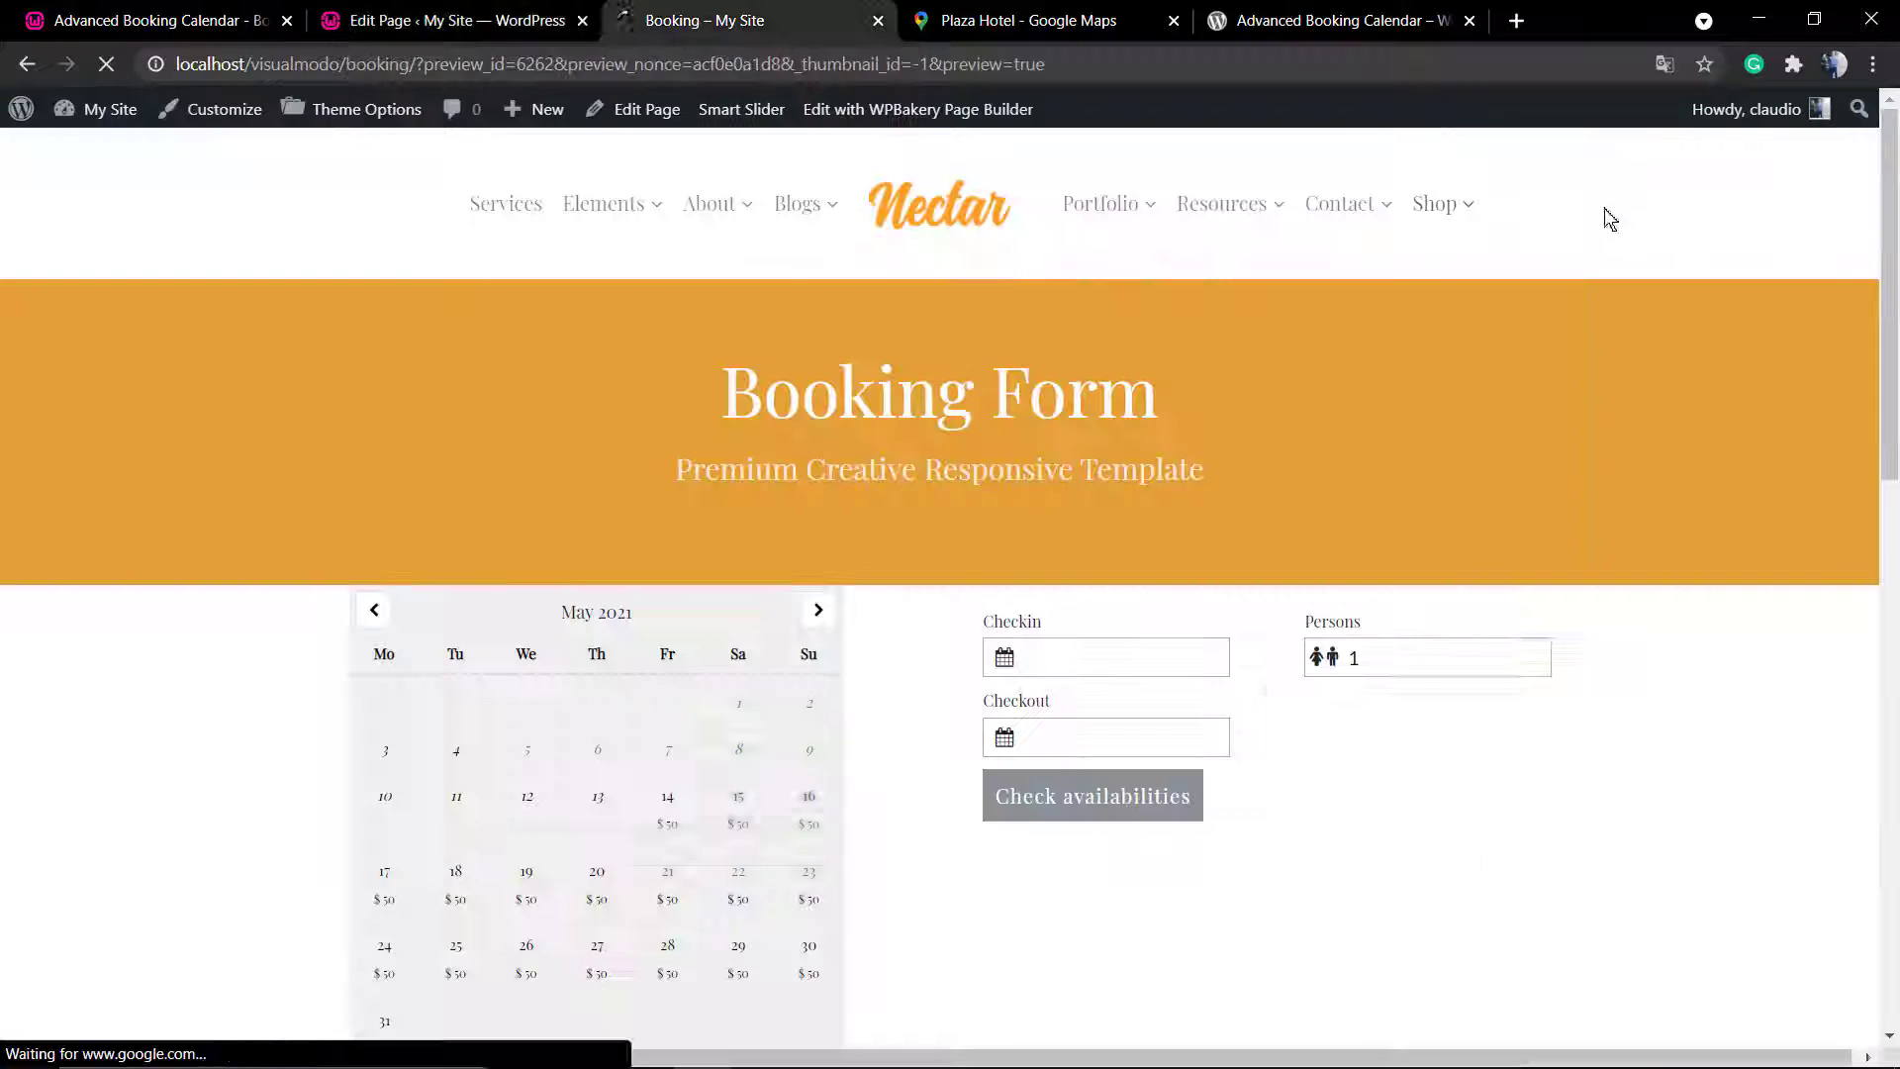
pyautogui.scroll(-4, 259, 497)
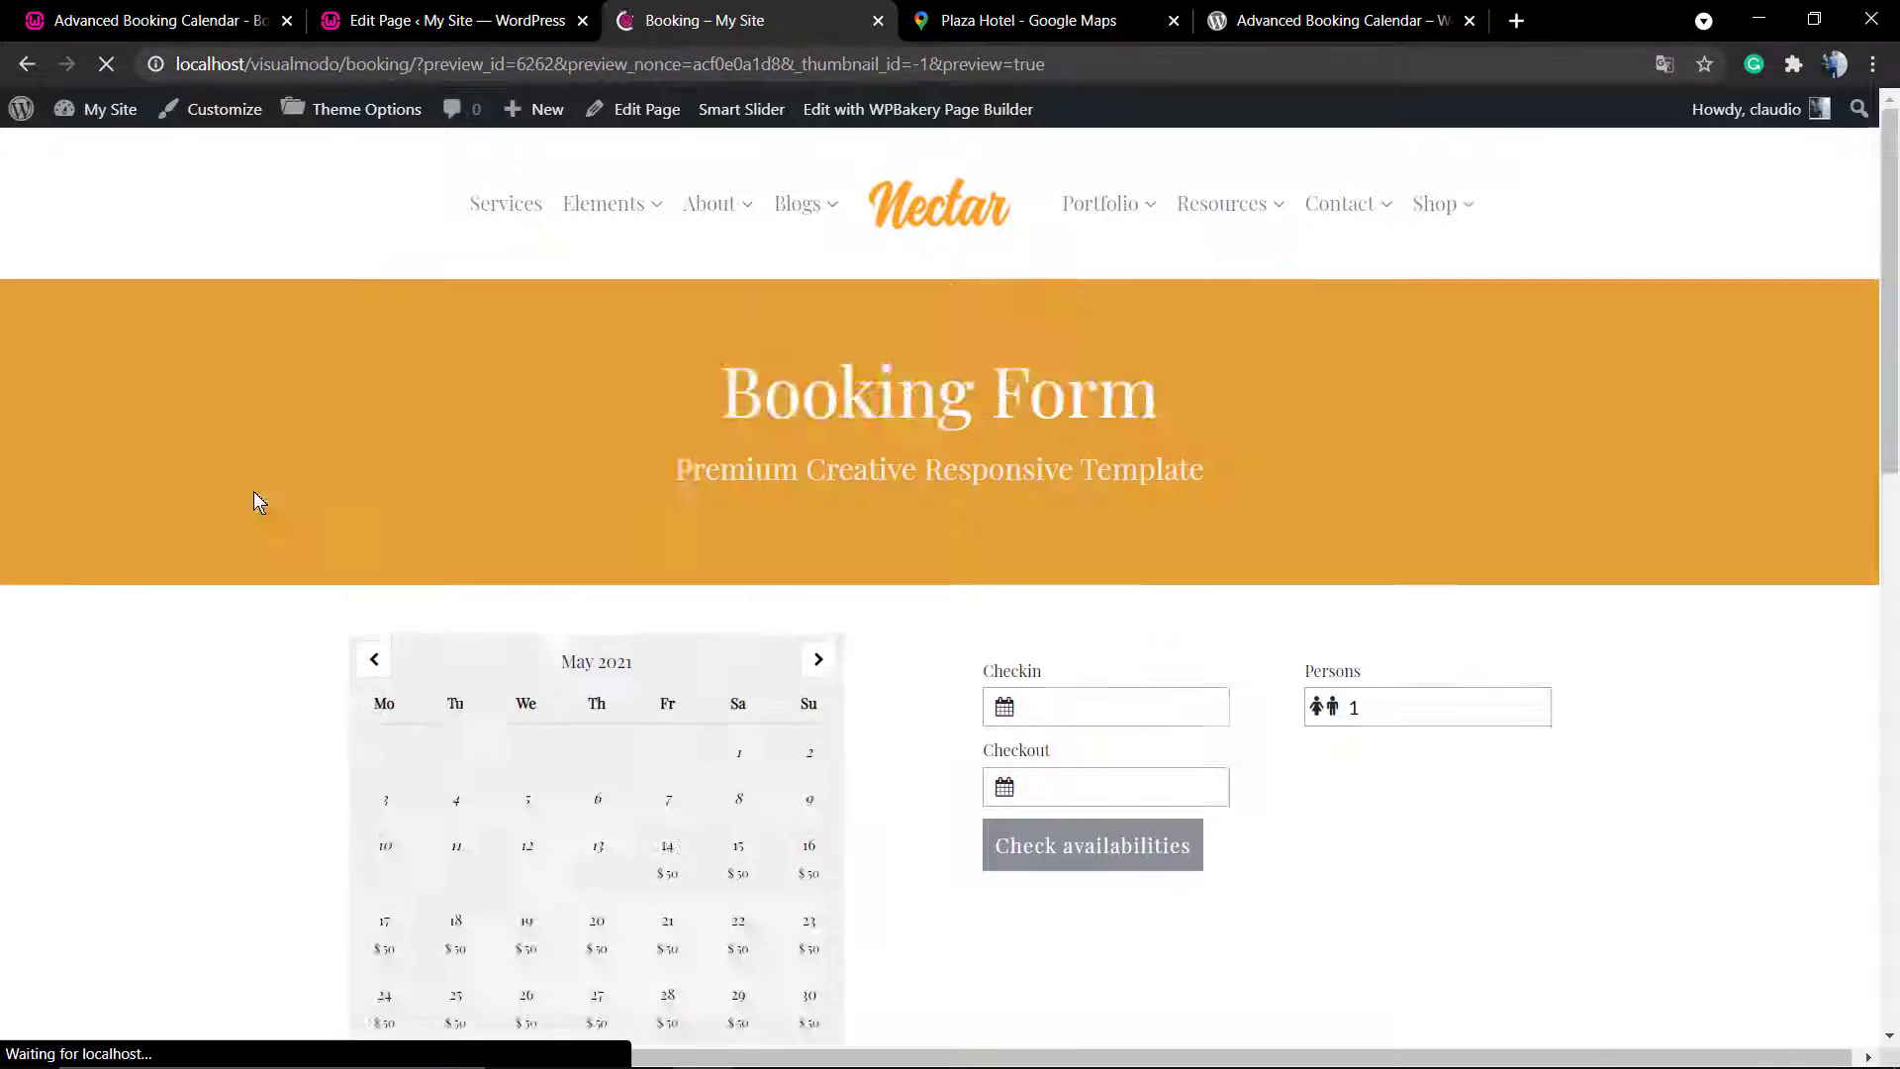
pyautogui.scroll(-6, 259, 510)
pyautogui.scroll(8, 258, 516)
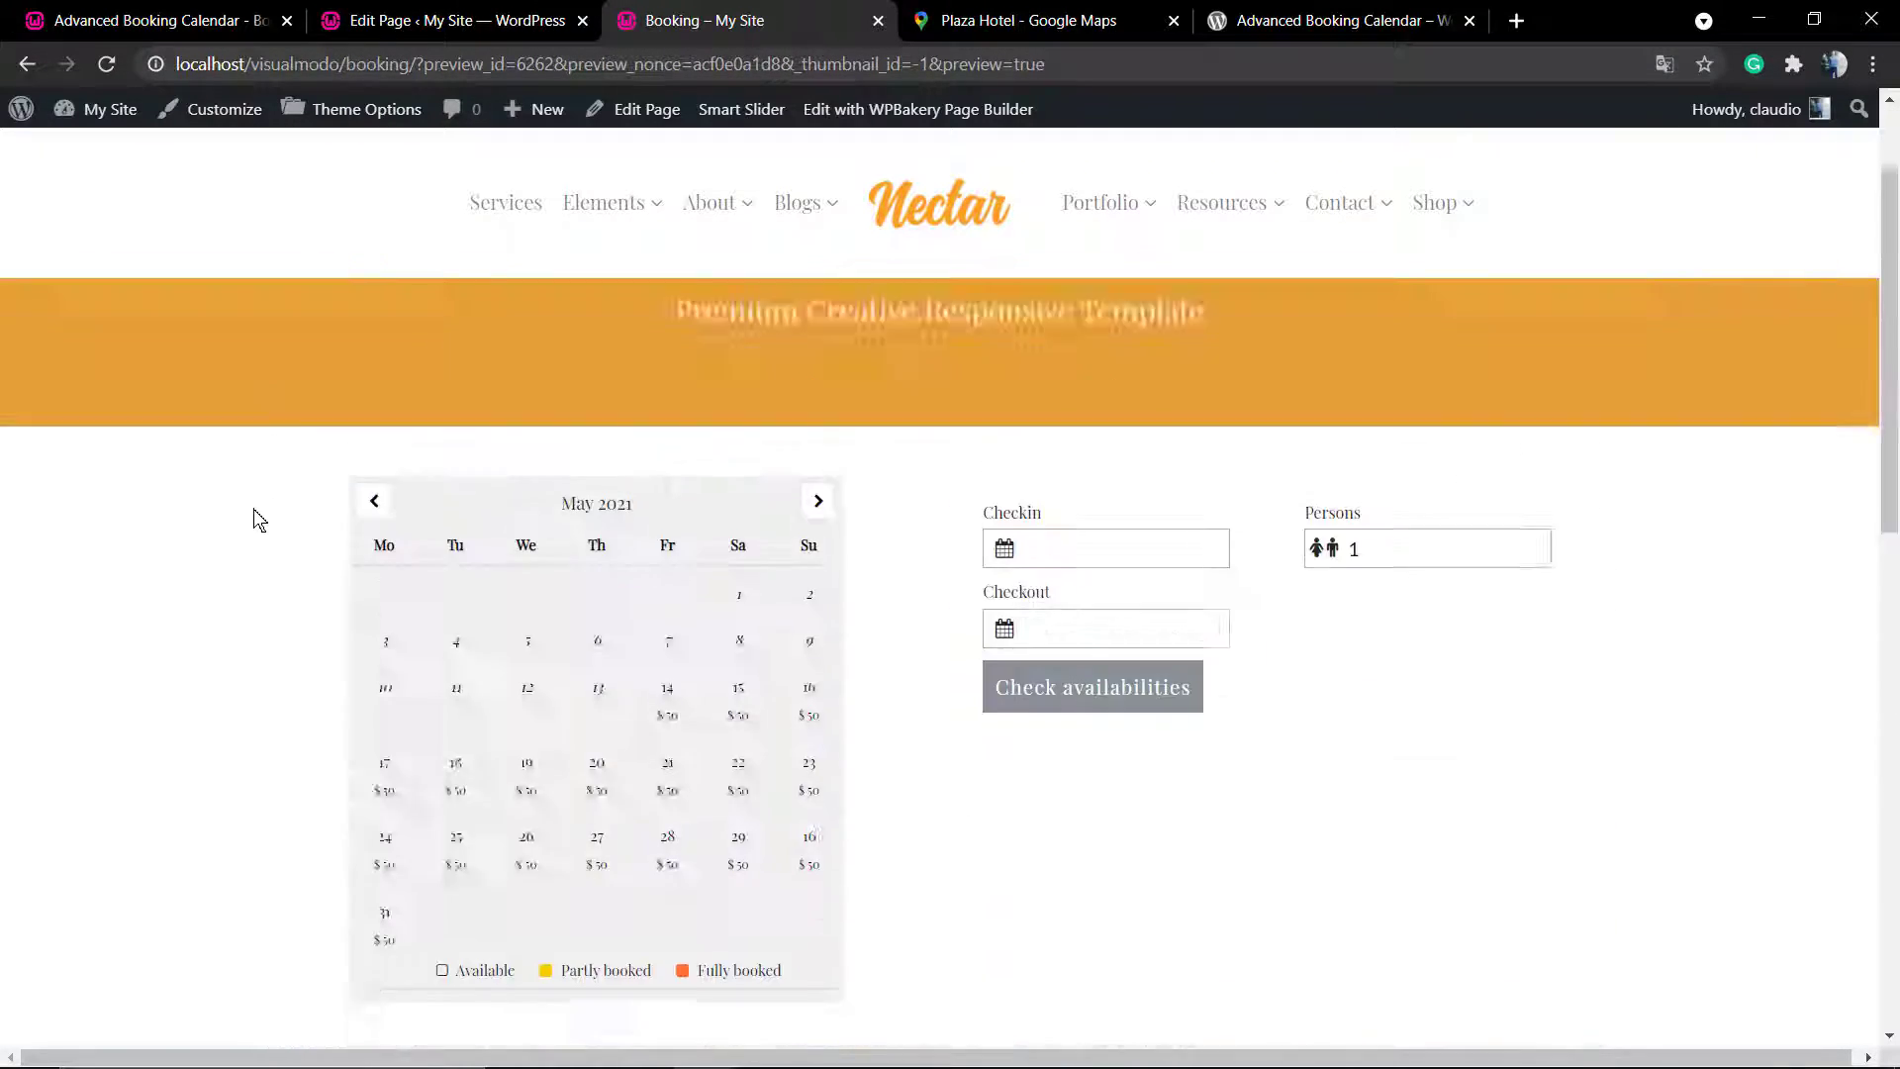
# - Set the map row's stretch to Stretch row and content (no paddings), save it and check the page preview
pyautogui.click(455, 20)
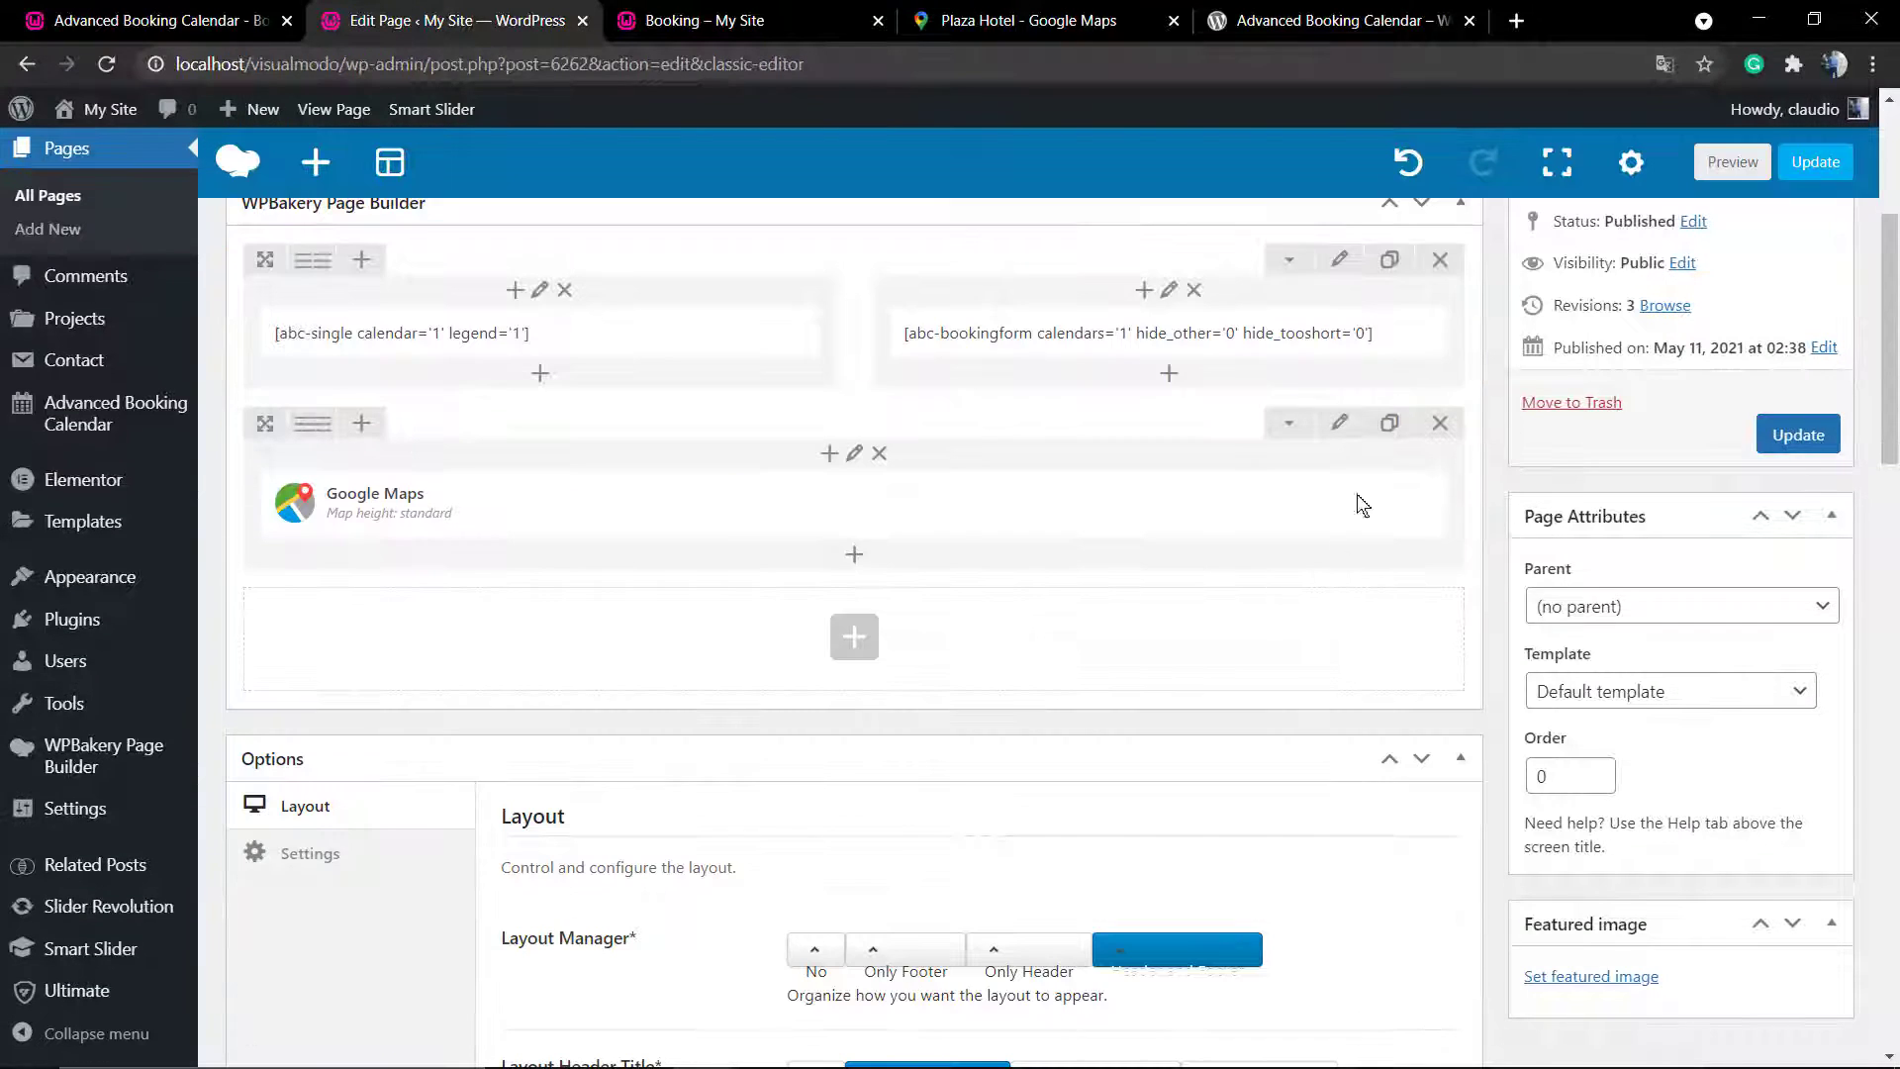
pyautogui.click(1340, 424)
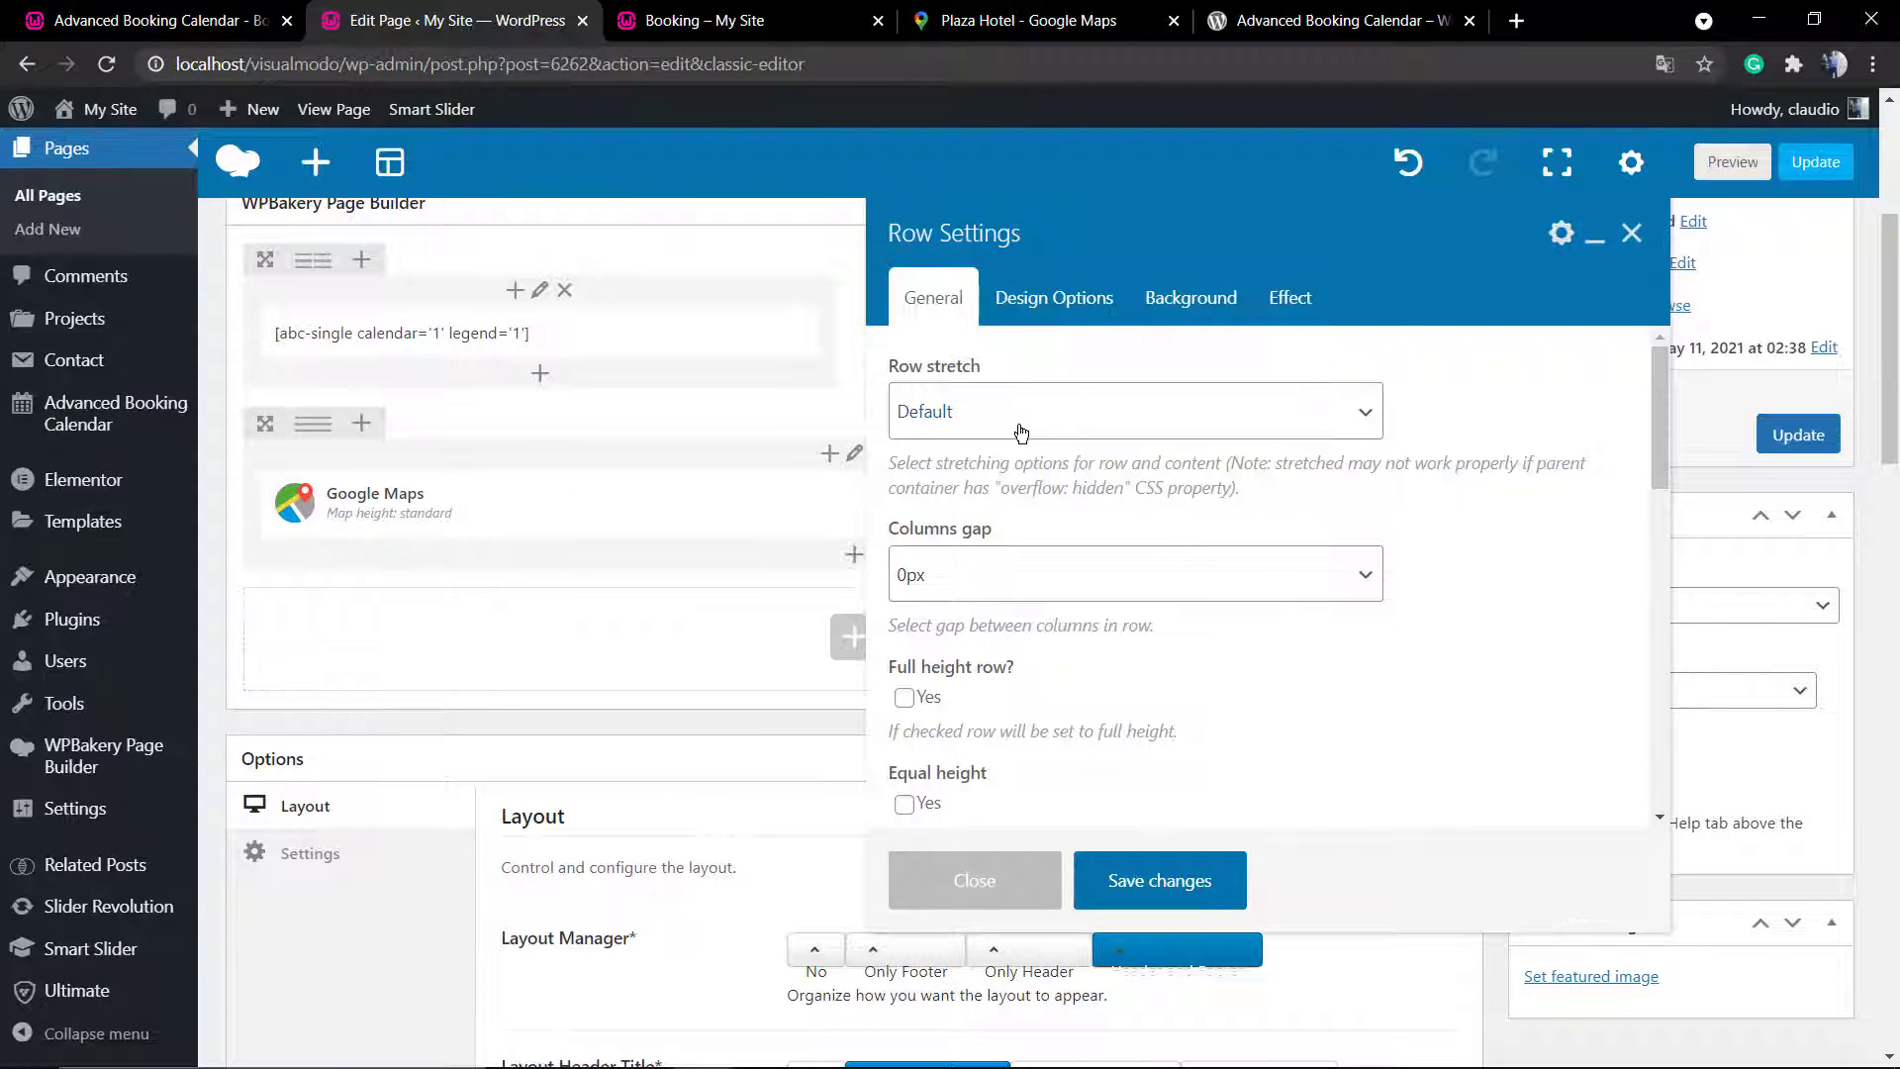
pyautogui.click(1021, 432)
pyautogui.click(1102, 525)
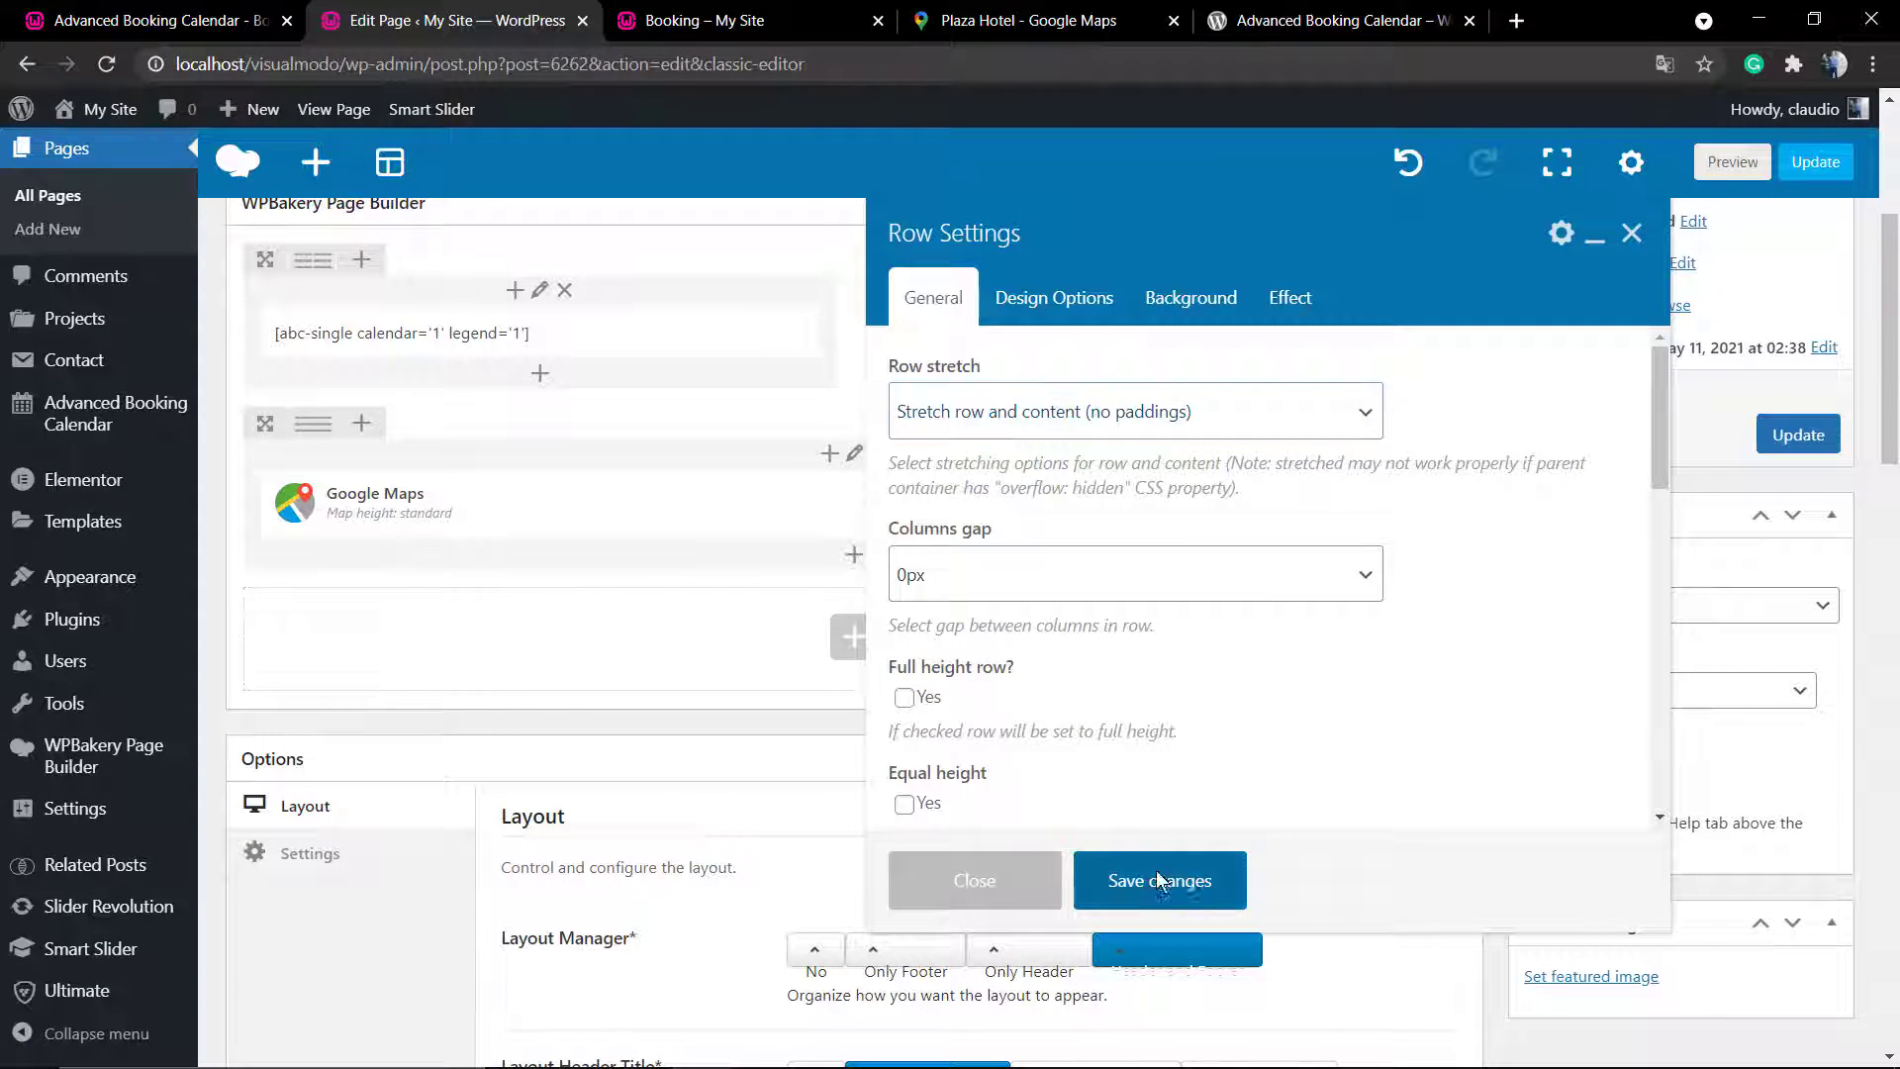
pyautogui.click(1160, 879)
pyautogui.click(1732, 162)
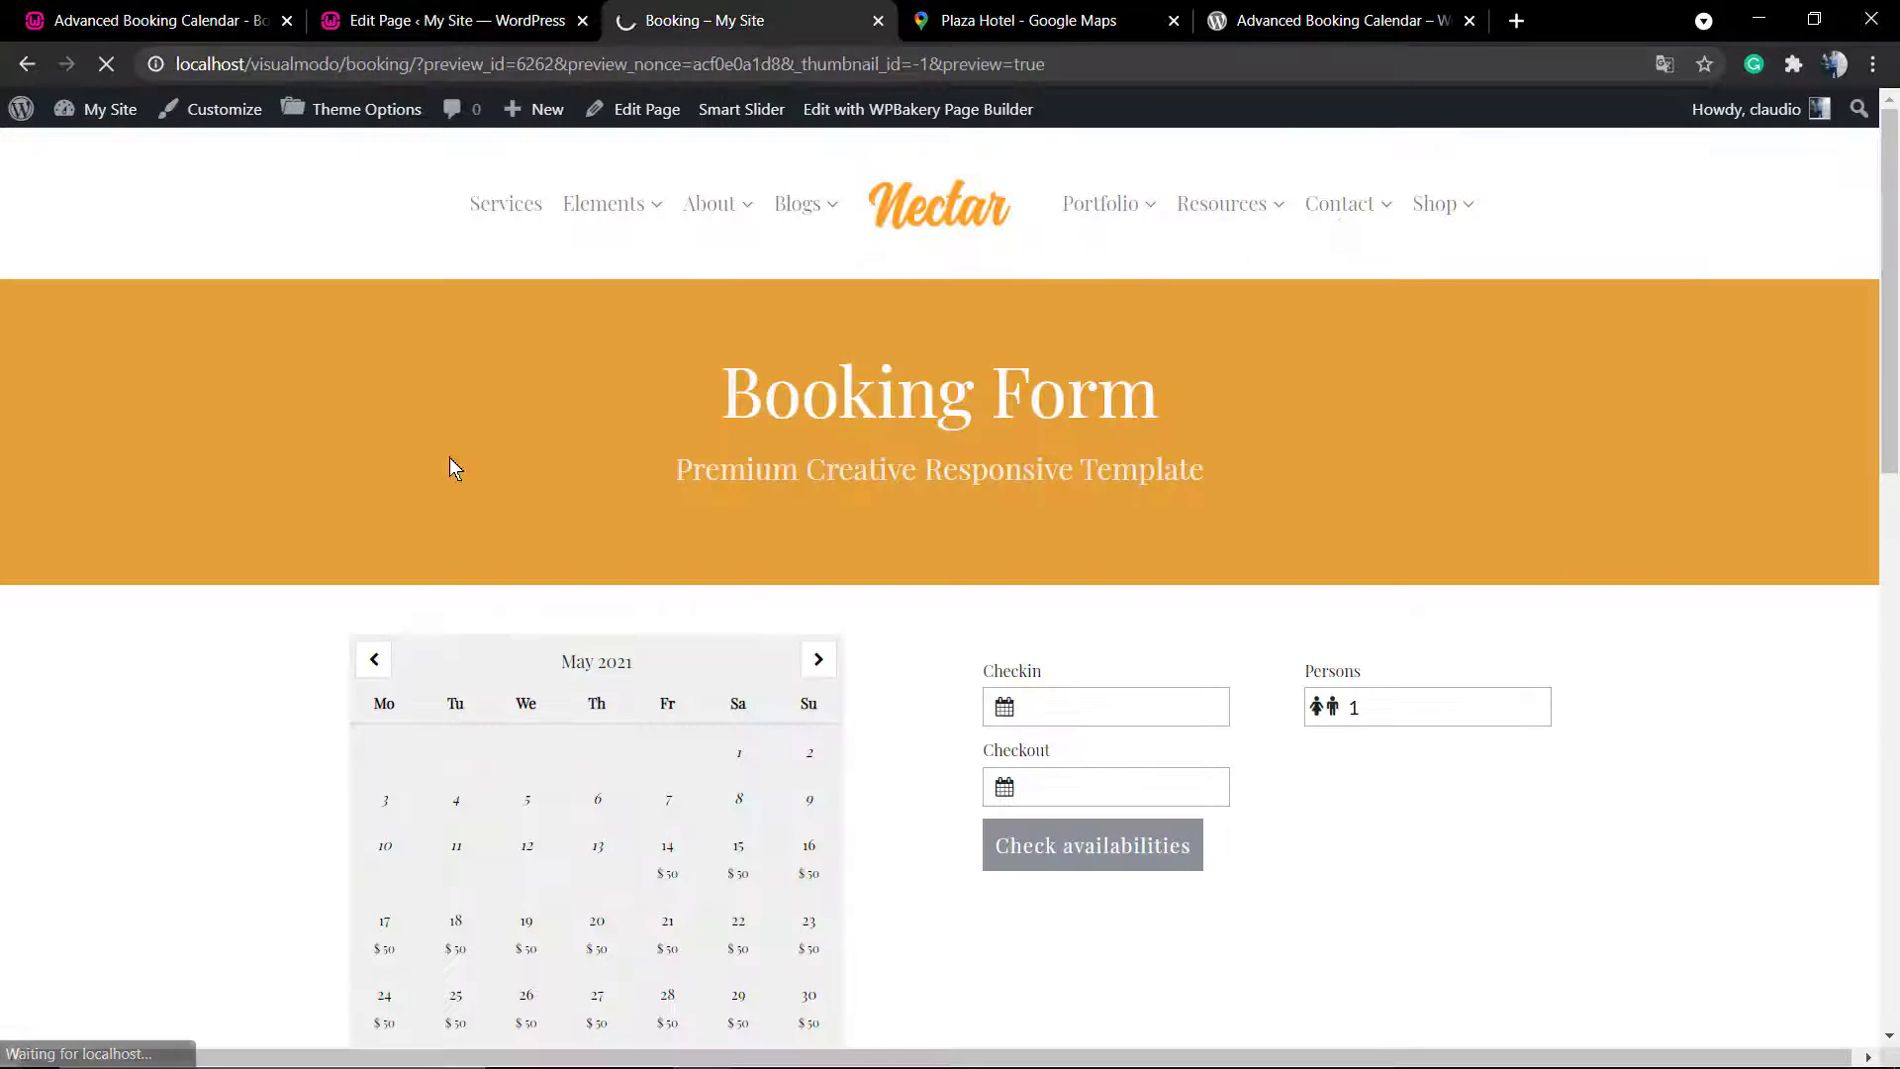
pyautogui.scroll(-8, 430, 465)
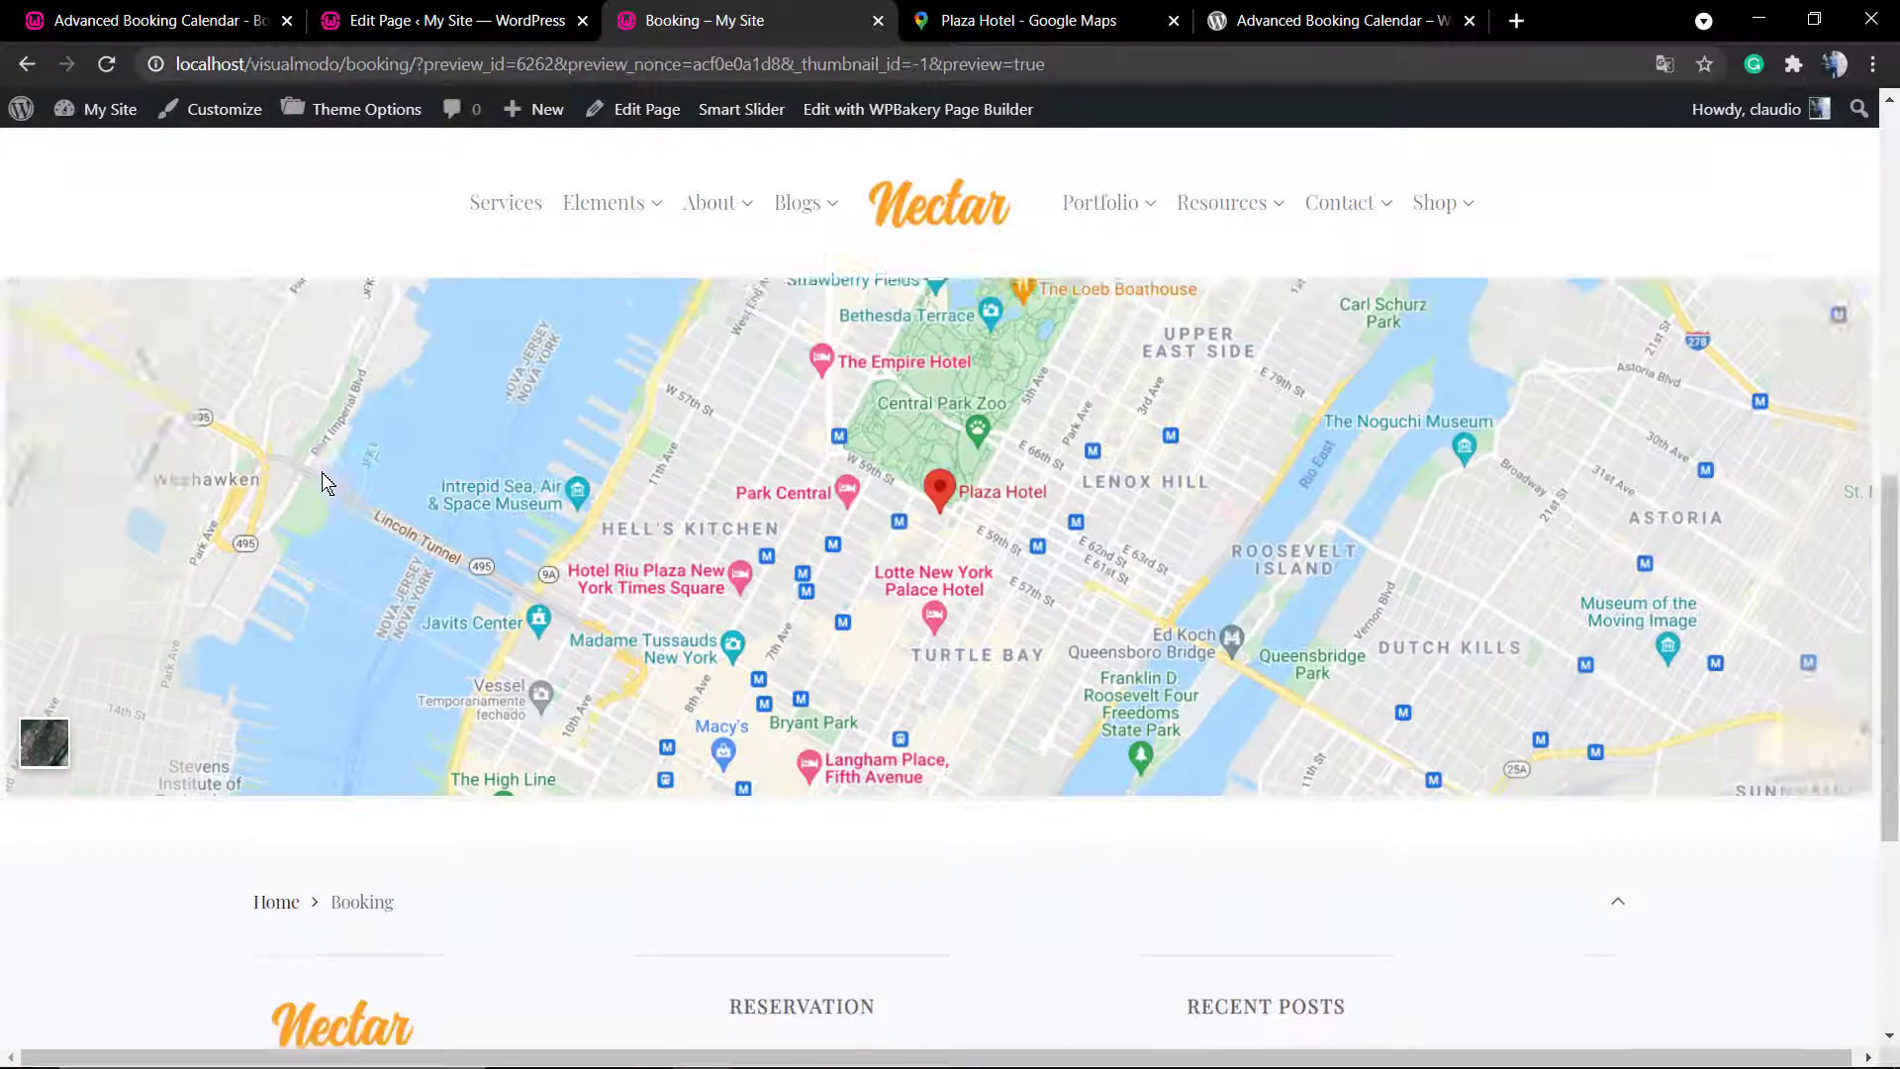
pyautogui.scroll(-1, 322, 472)
pyautogui.scroll(10, 323, 472)
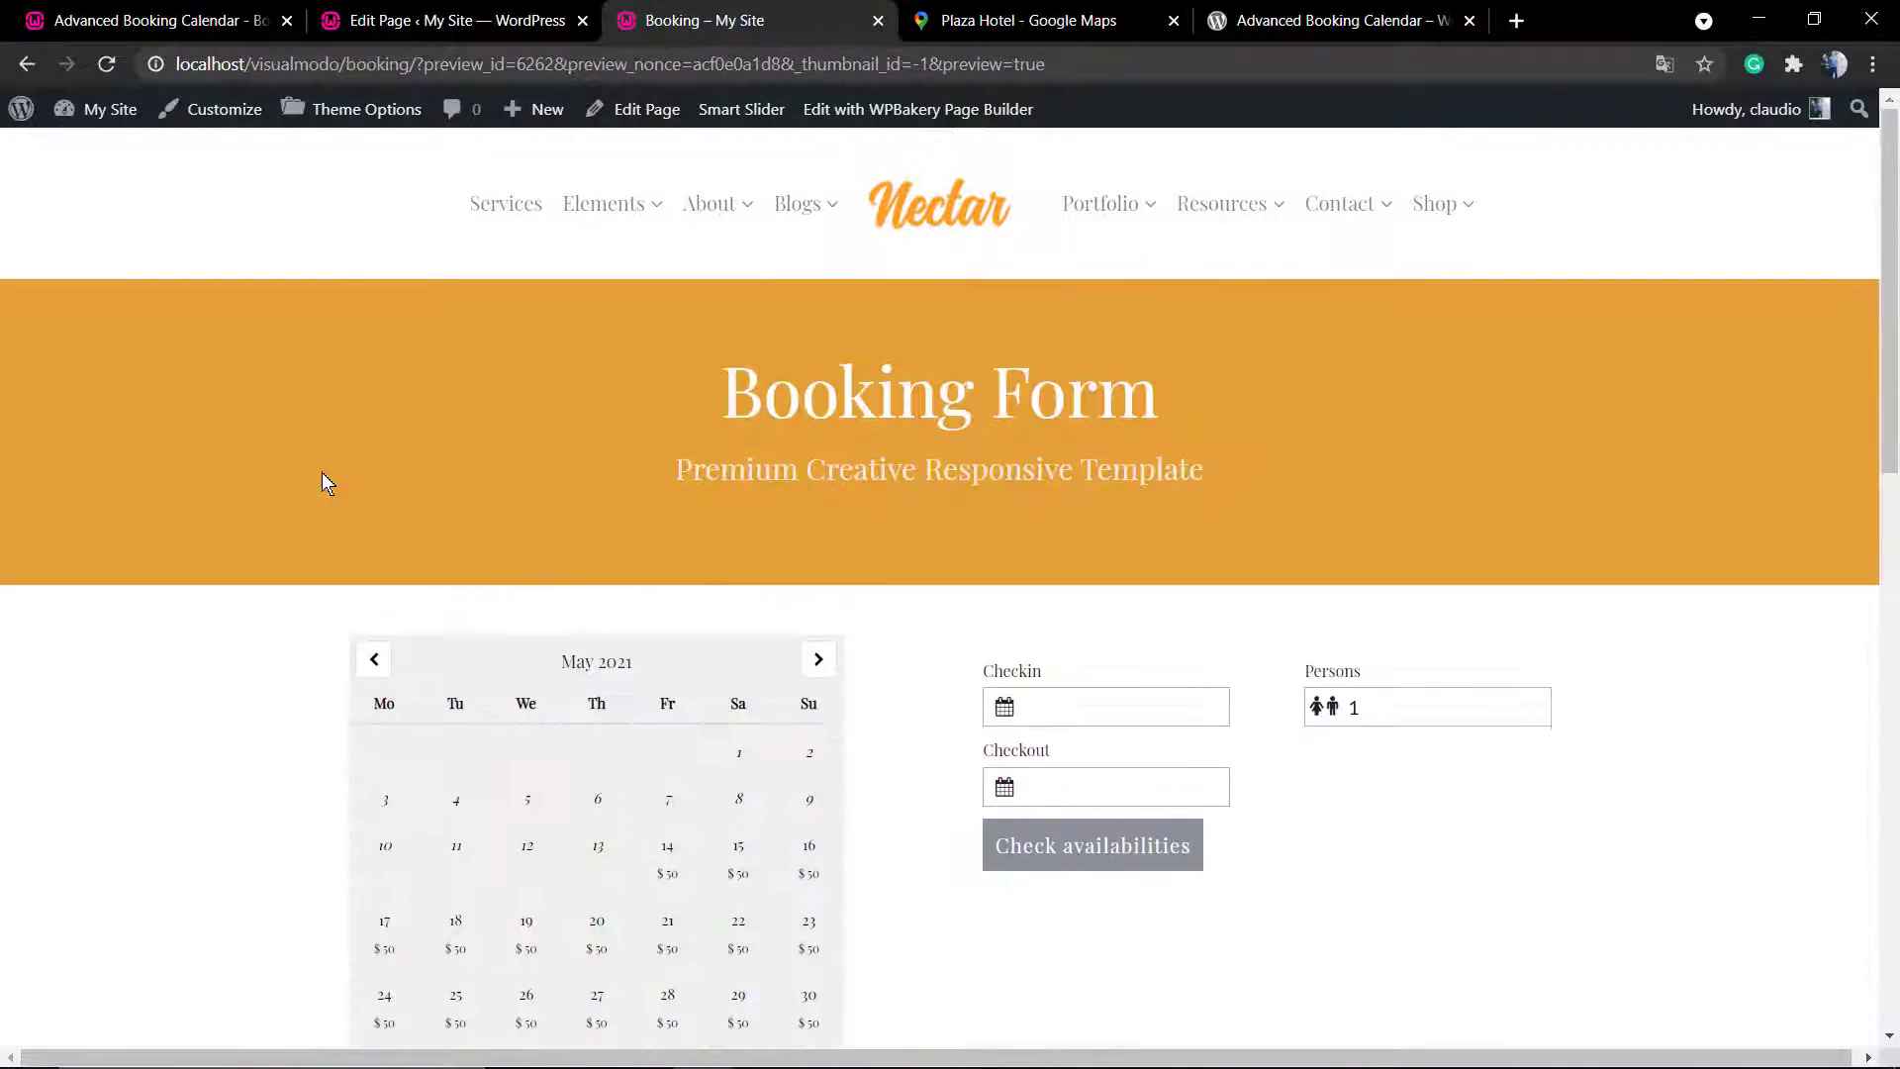
# - Set the bottom margin, border and padding of the Google Maps element to 0 and save the element
pyautogui.click(593, 12)
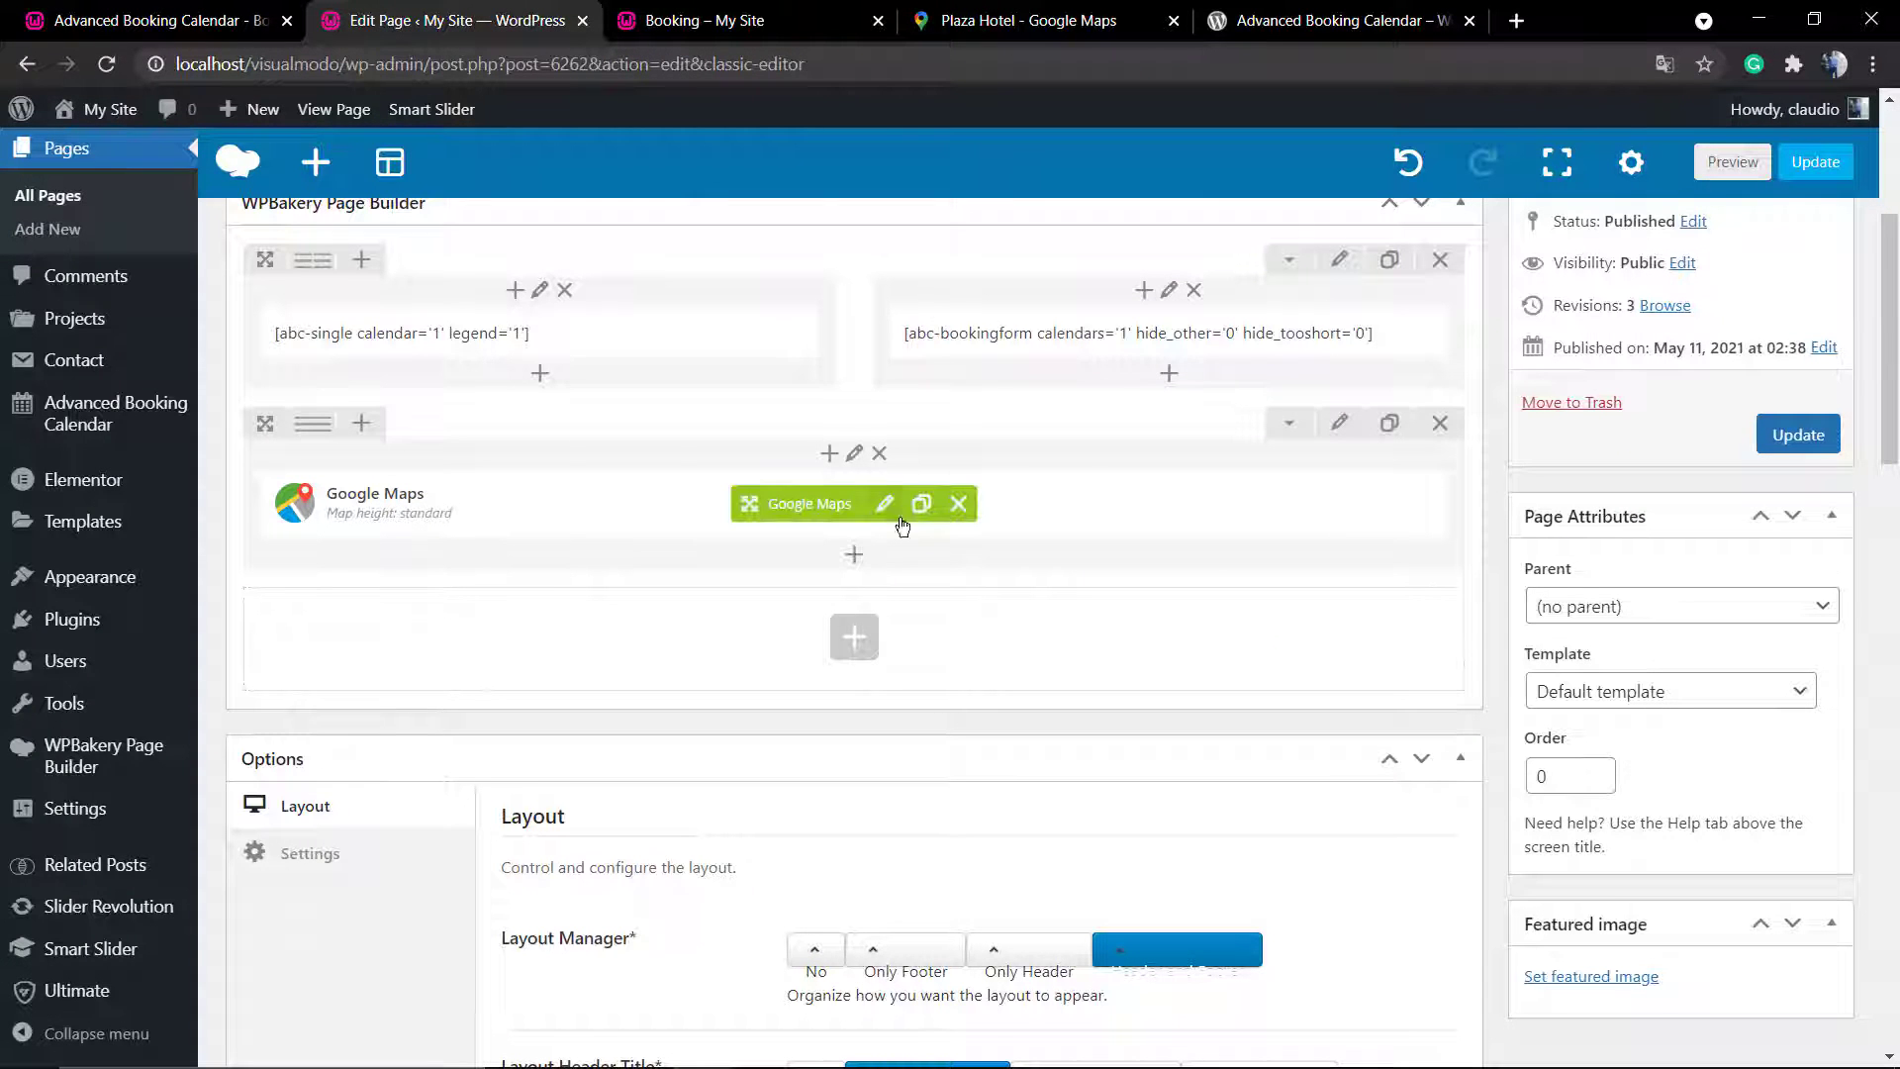
pyautogui.click(886, 517)
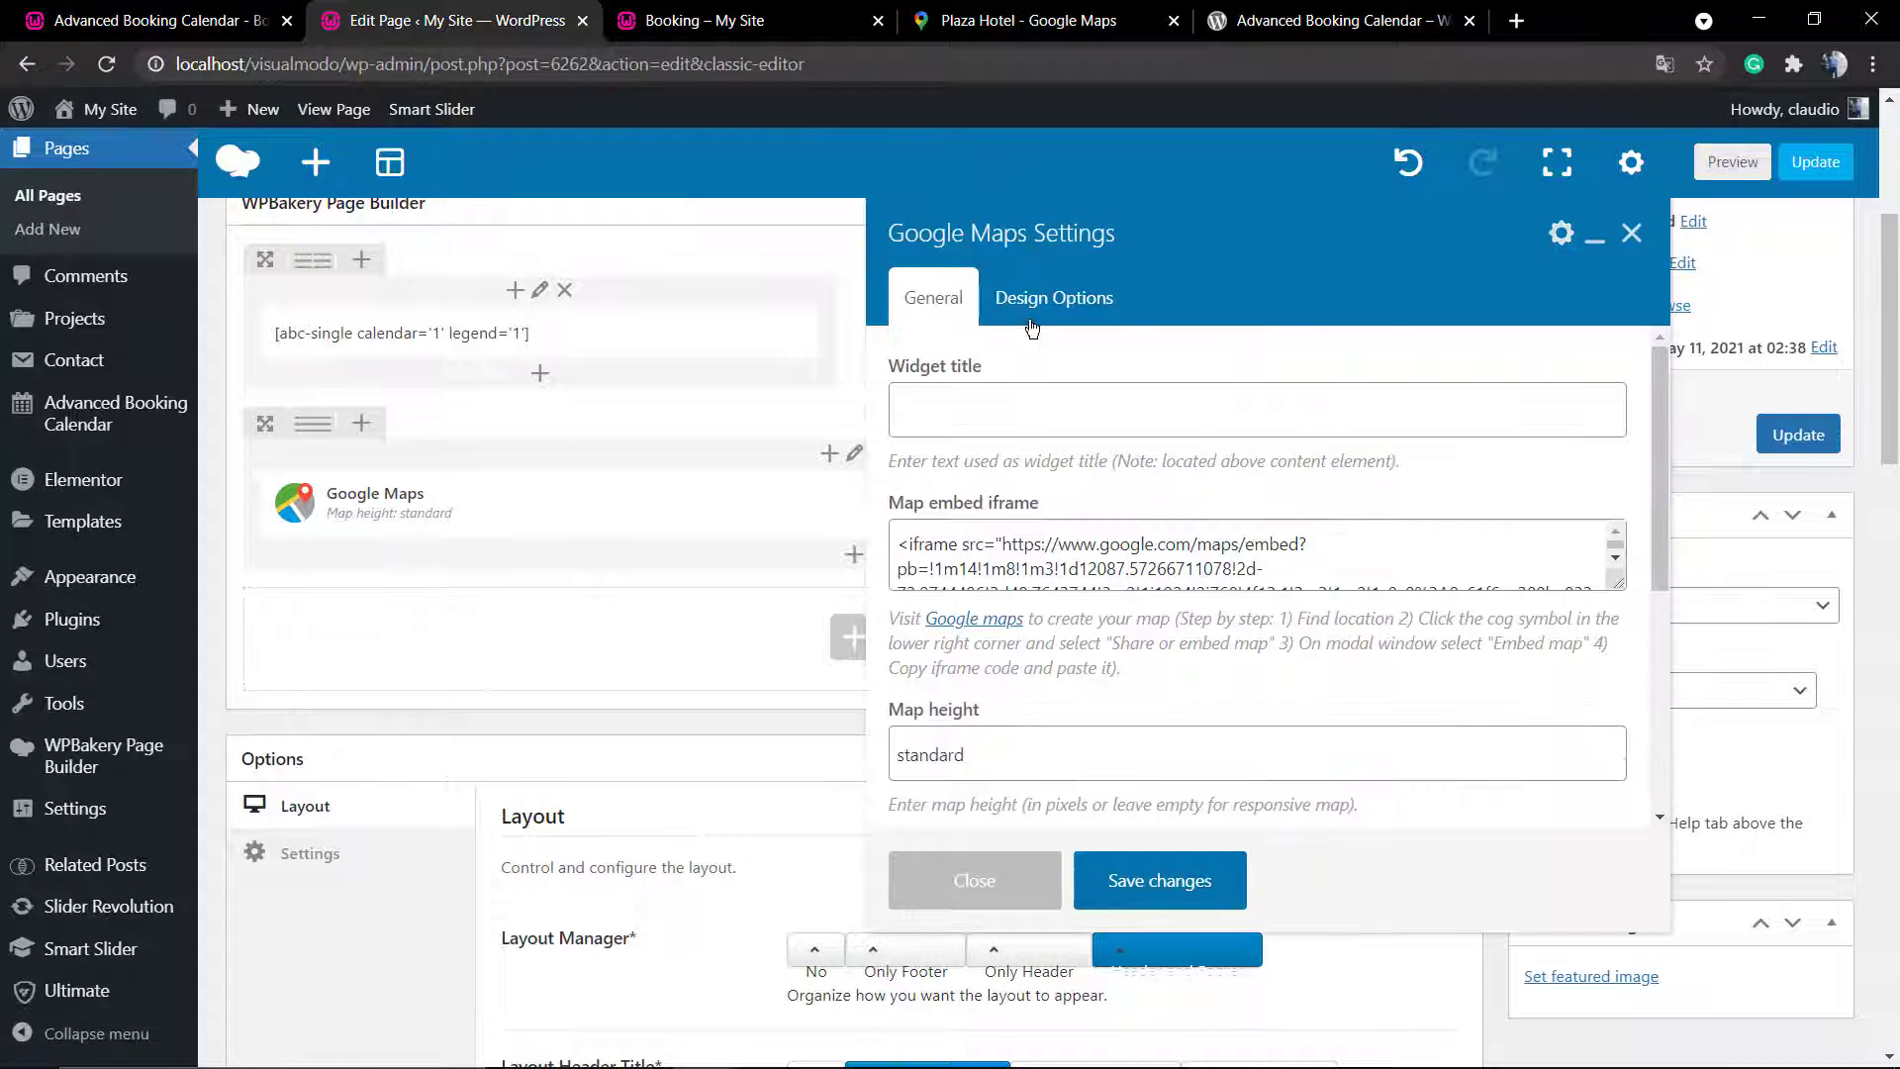
pyautogui.click(1032, 300)
pyautogui.write('0')
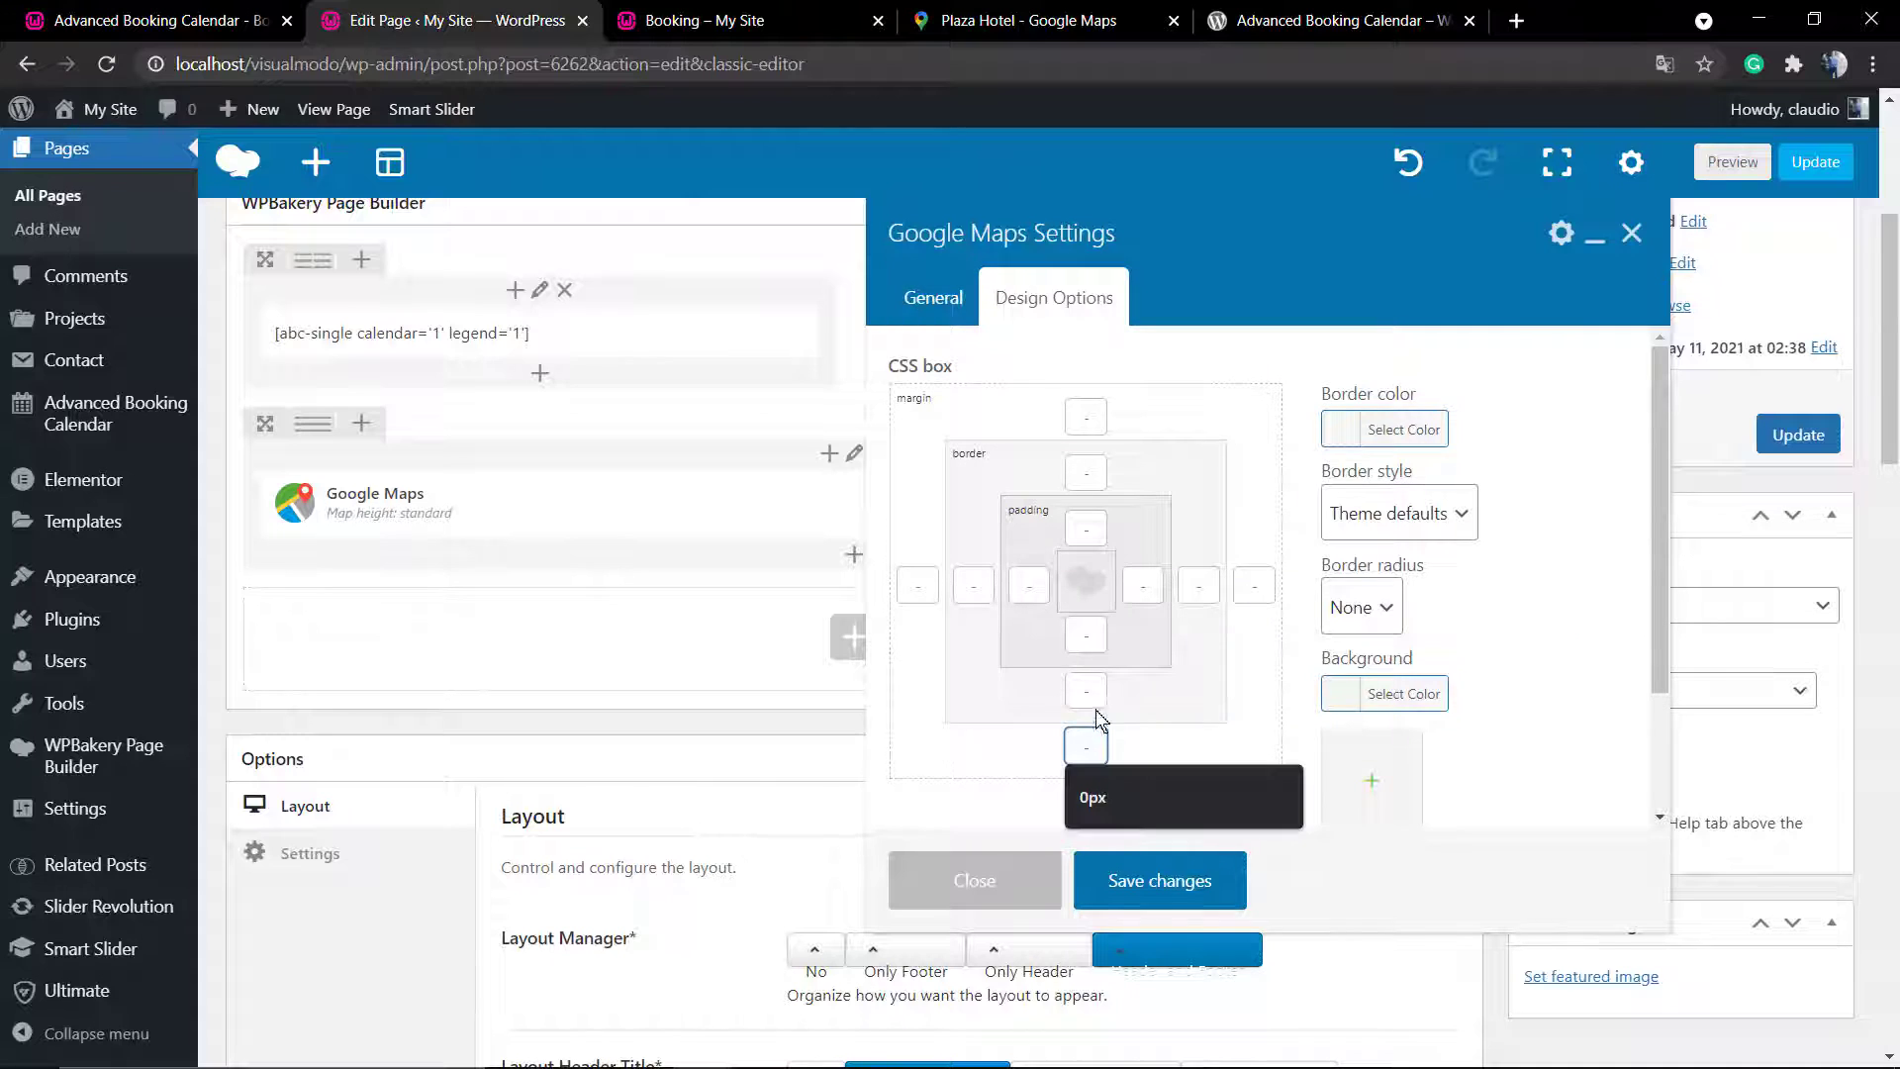
pyautogui.click(1086, 690)
pyautogui.write('0')
pyautogui.click(1085, 634)
pyautogui.write('0')
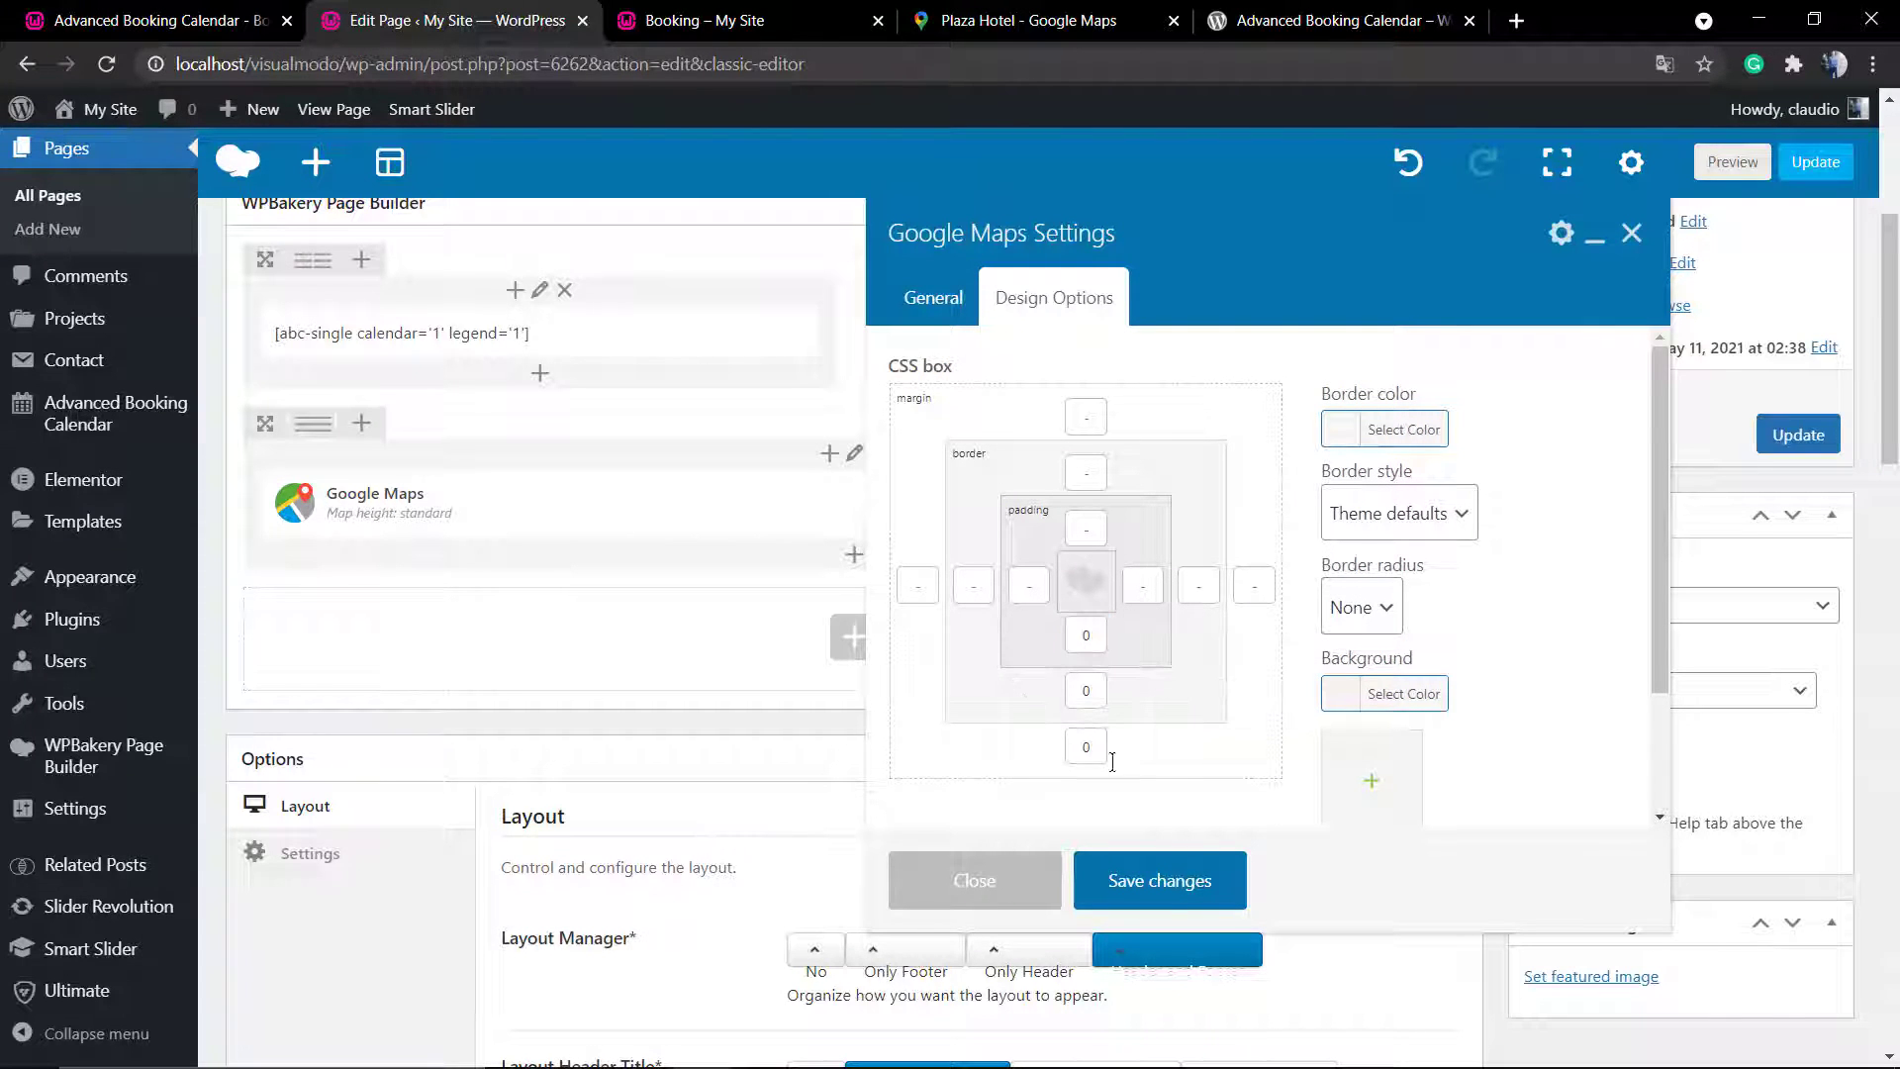
pyautogui.click(1170, 891)
# - Set the bottom margin, border and padding of the column holding the map to 0 and save the column
pyautogui.click(857, 454)
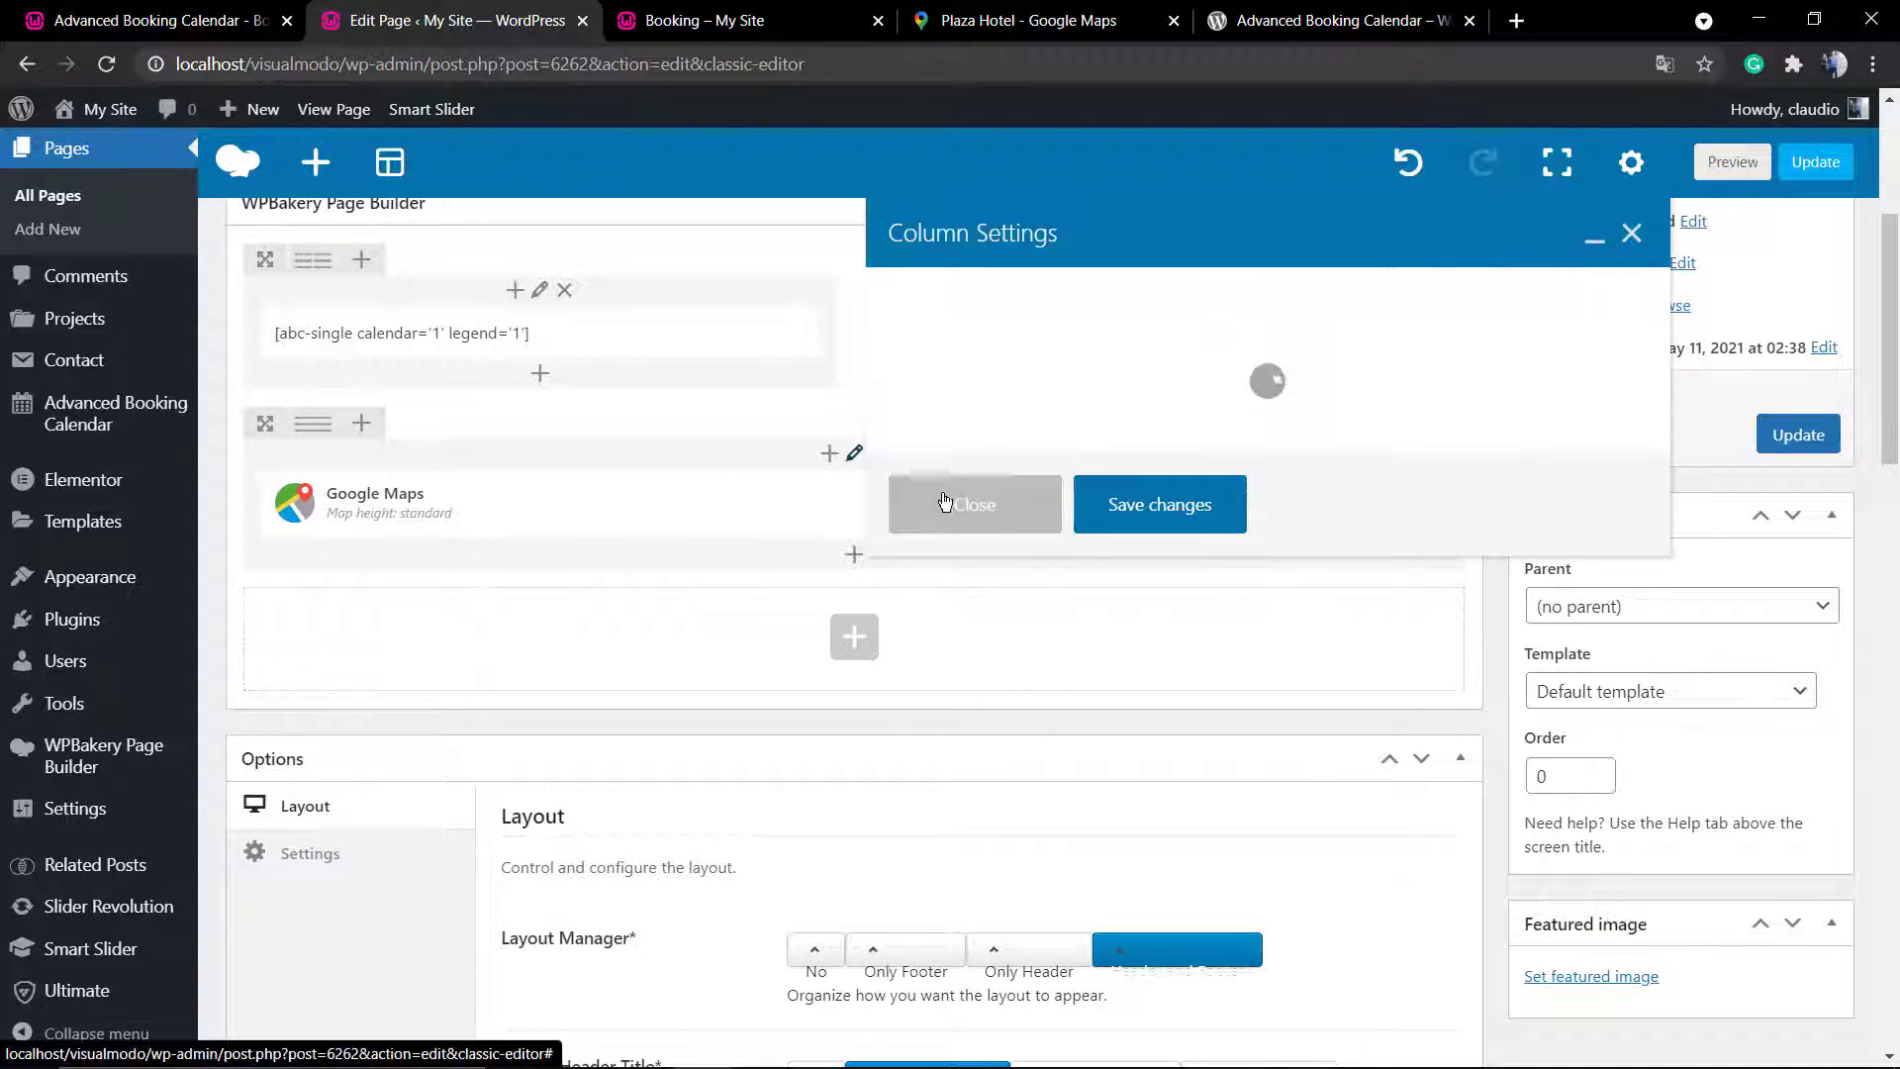
pyautogui.click(999, 298)
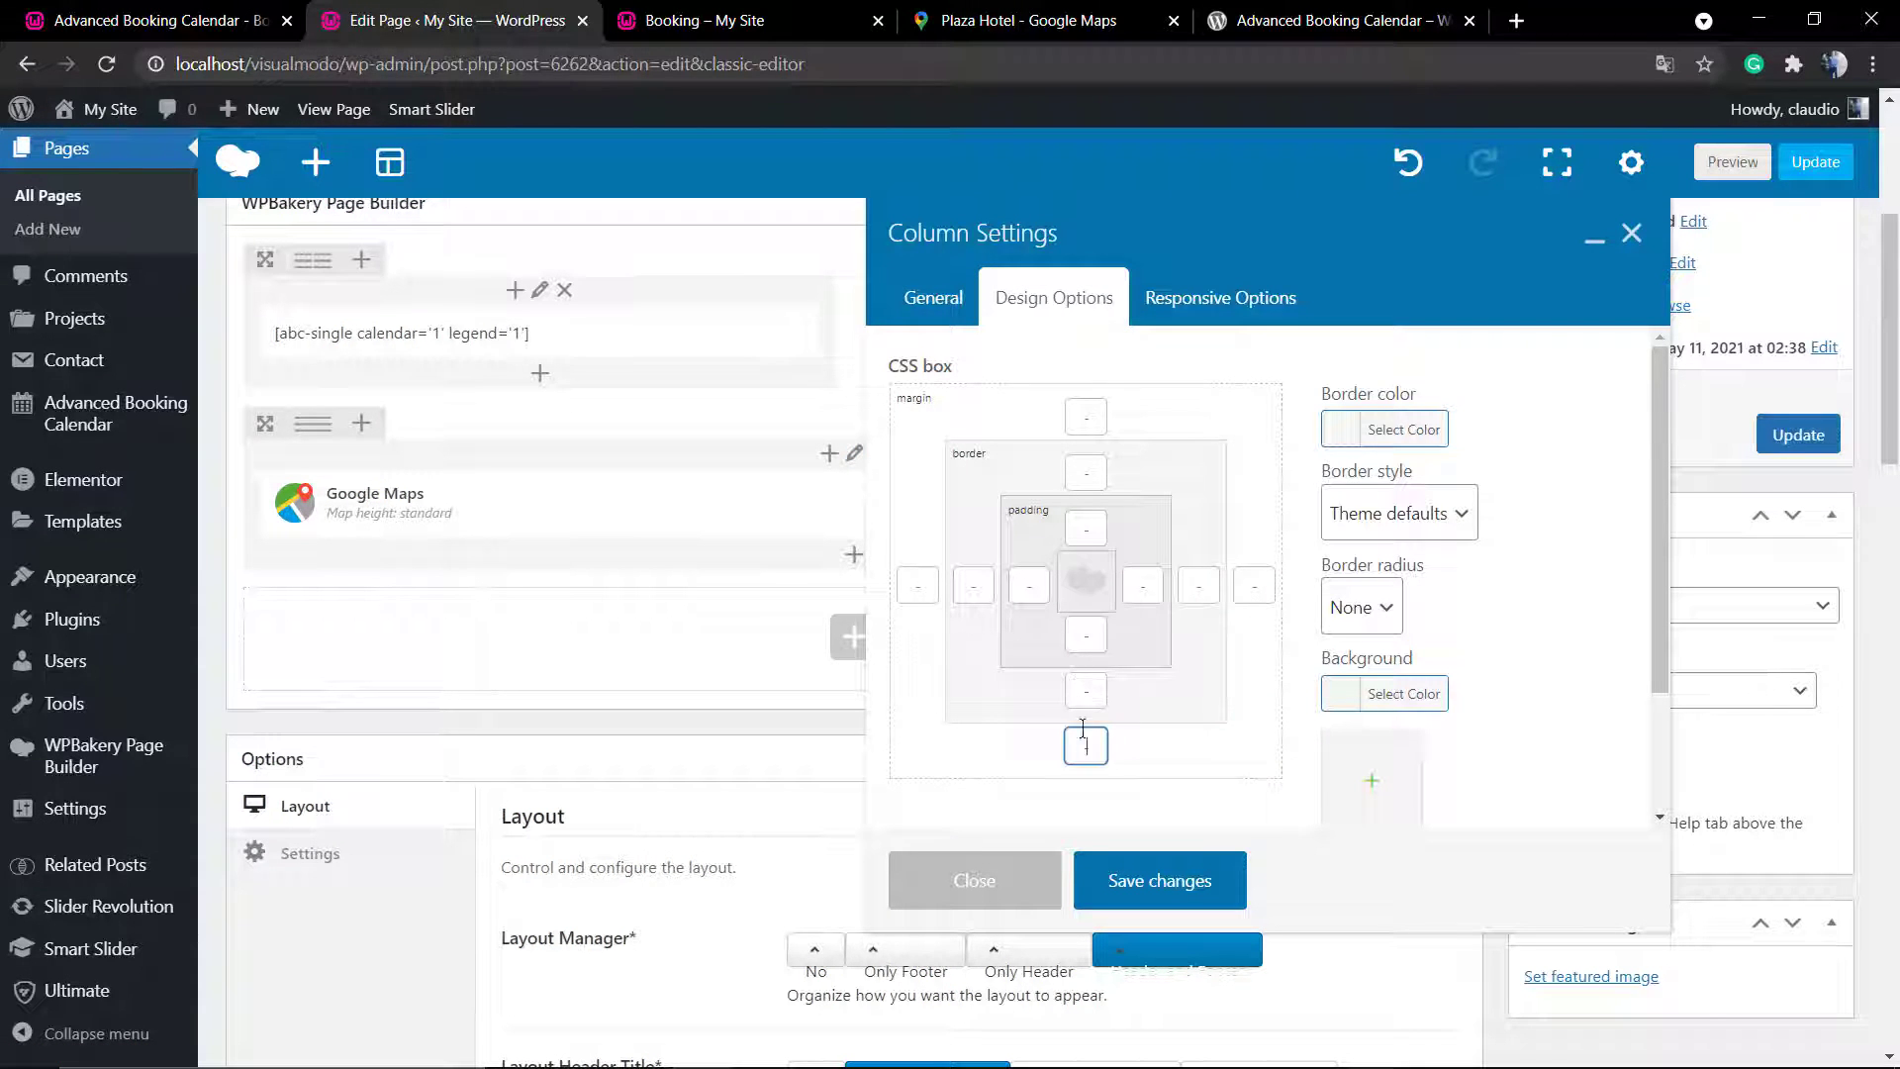
pyautogui.write('0')
pyautogui.click(1085, 690)
pyautogui.write('0')
pyautogui.click(1086, 635)
pyautogui.write('0')
pyautogui.click(1163, 878)
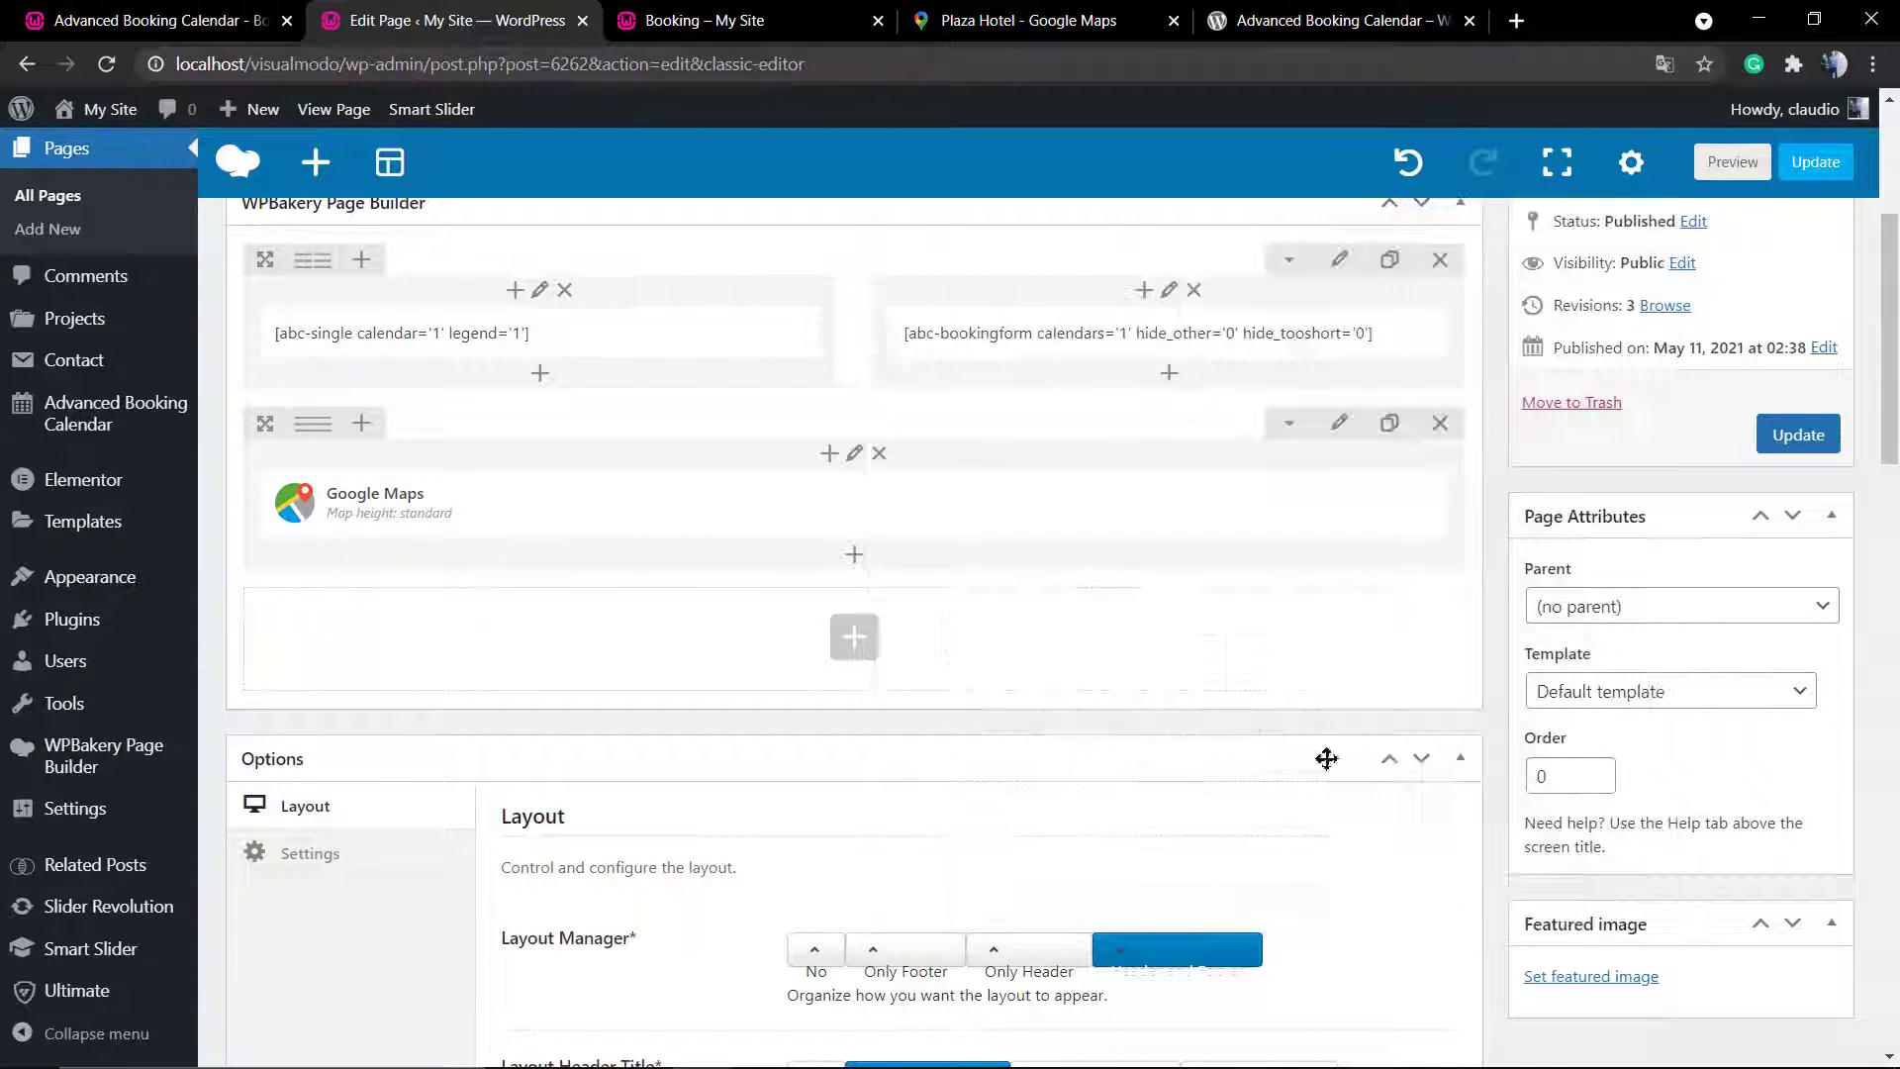
# - Preview the booking page and examine the calendar, booking form and full-width map, panning the map around the Plaza Hotel
pyautogui.click(1731, 161)
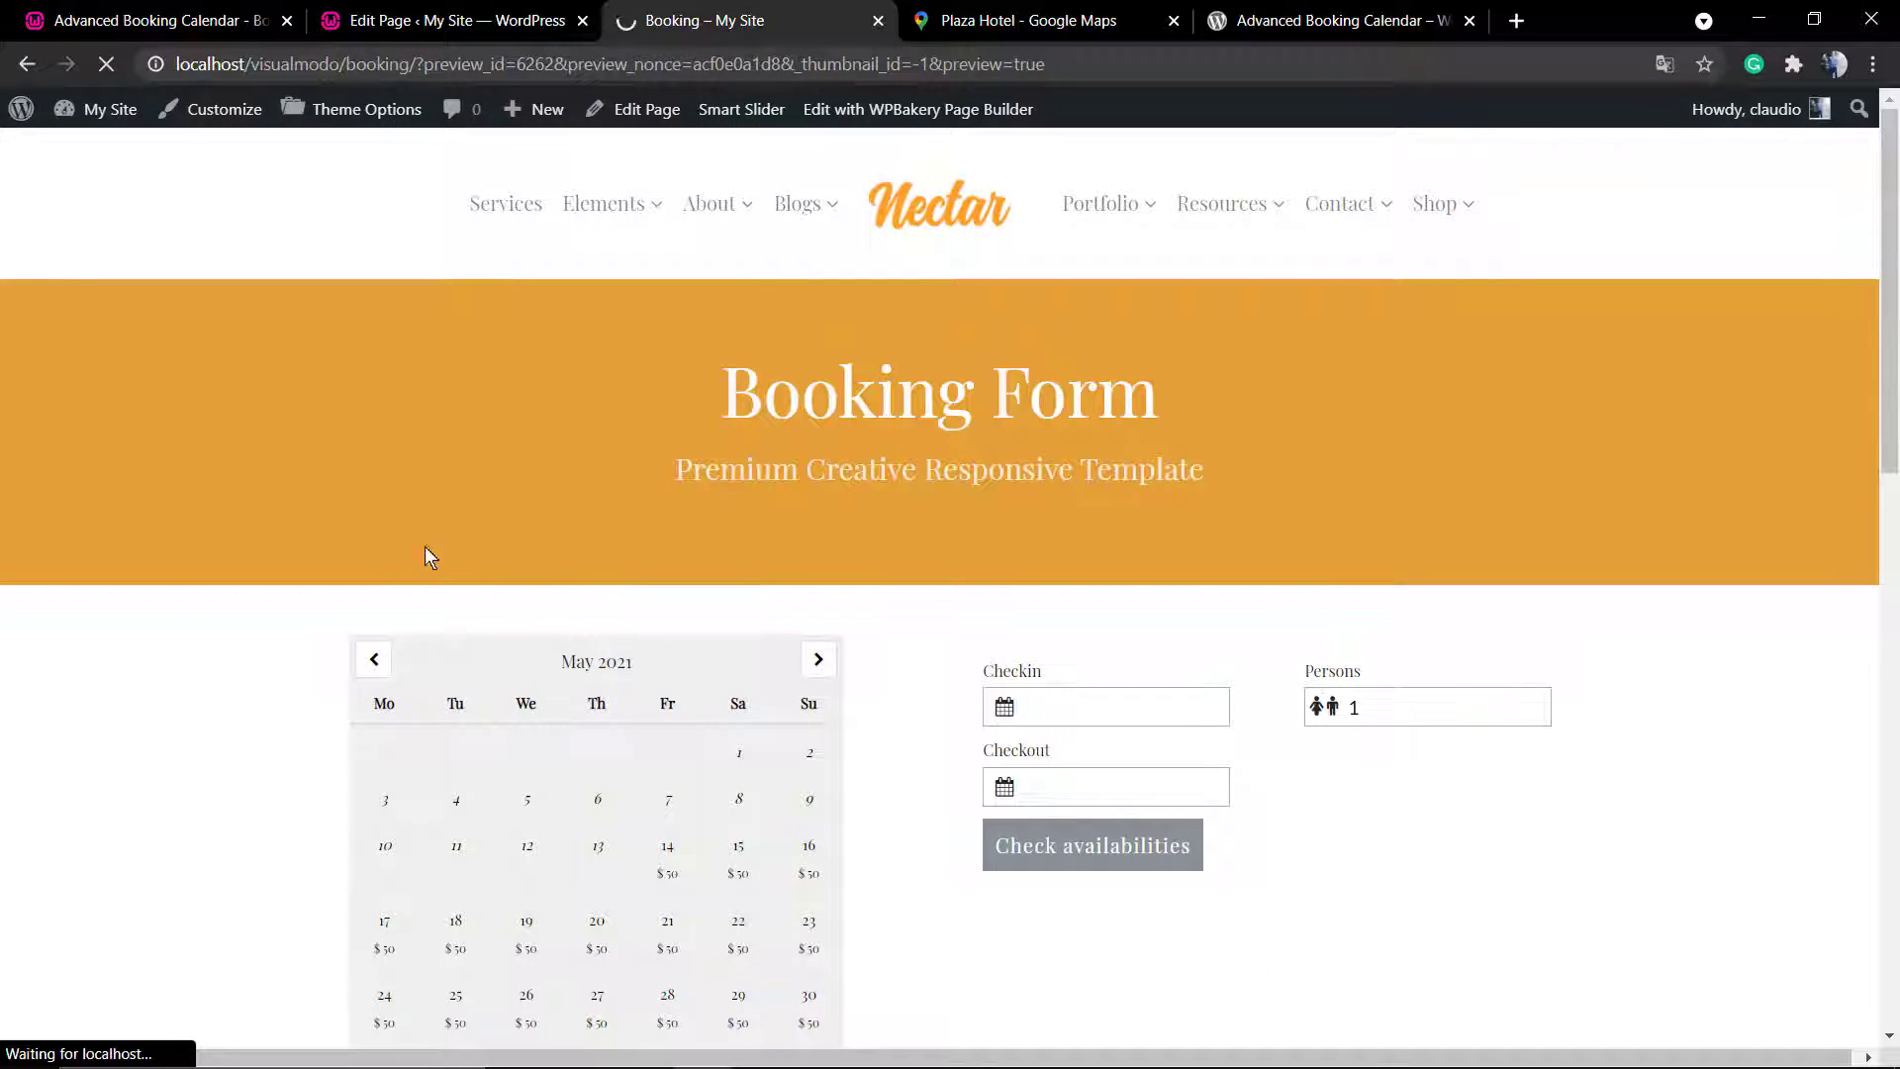
pyautogui.scroll(-10, 428, 554)
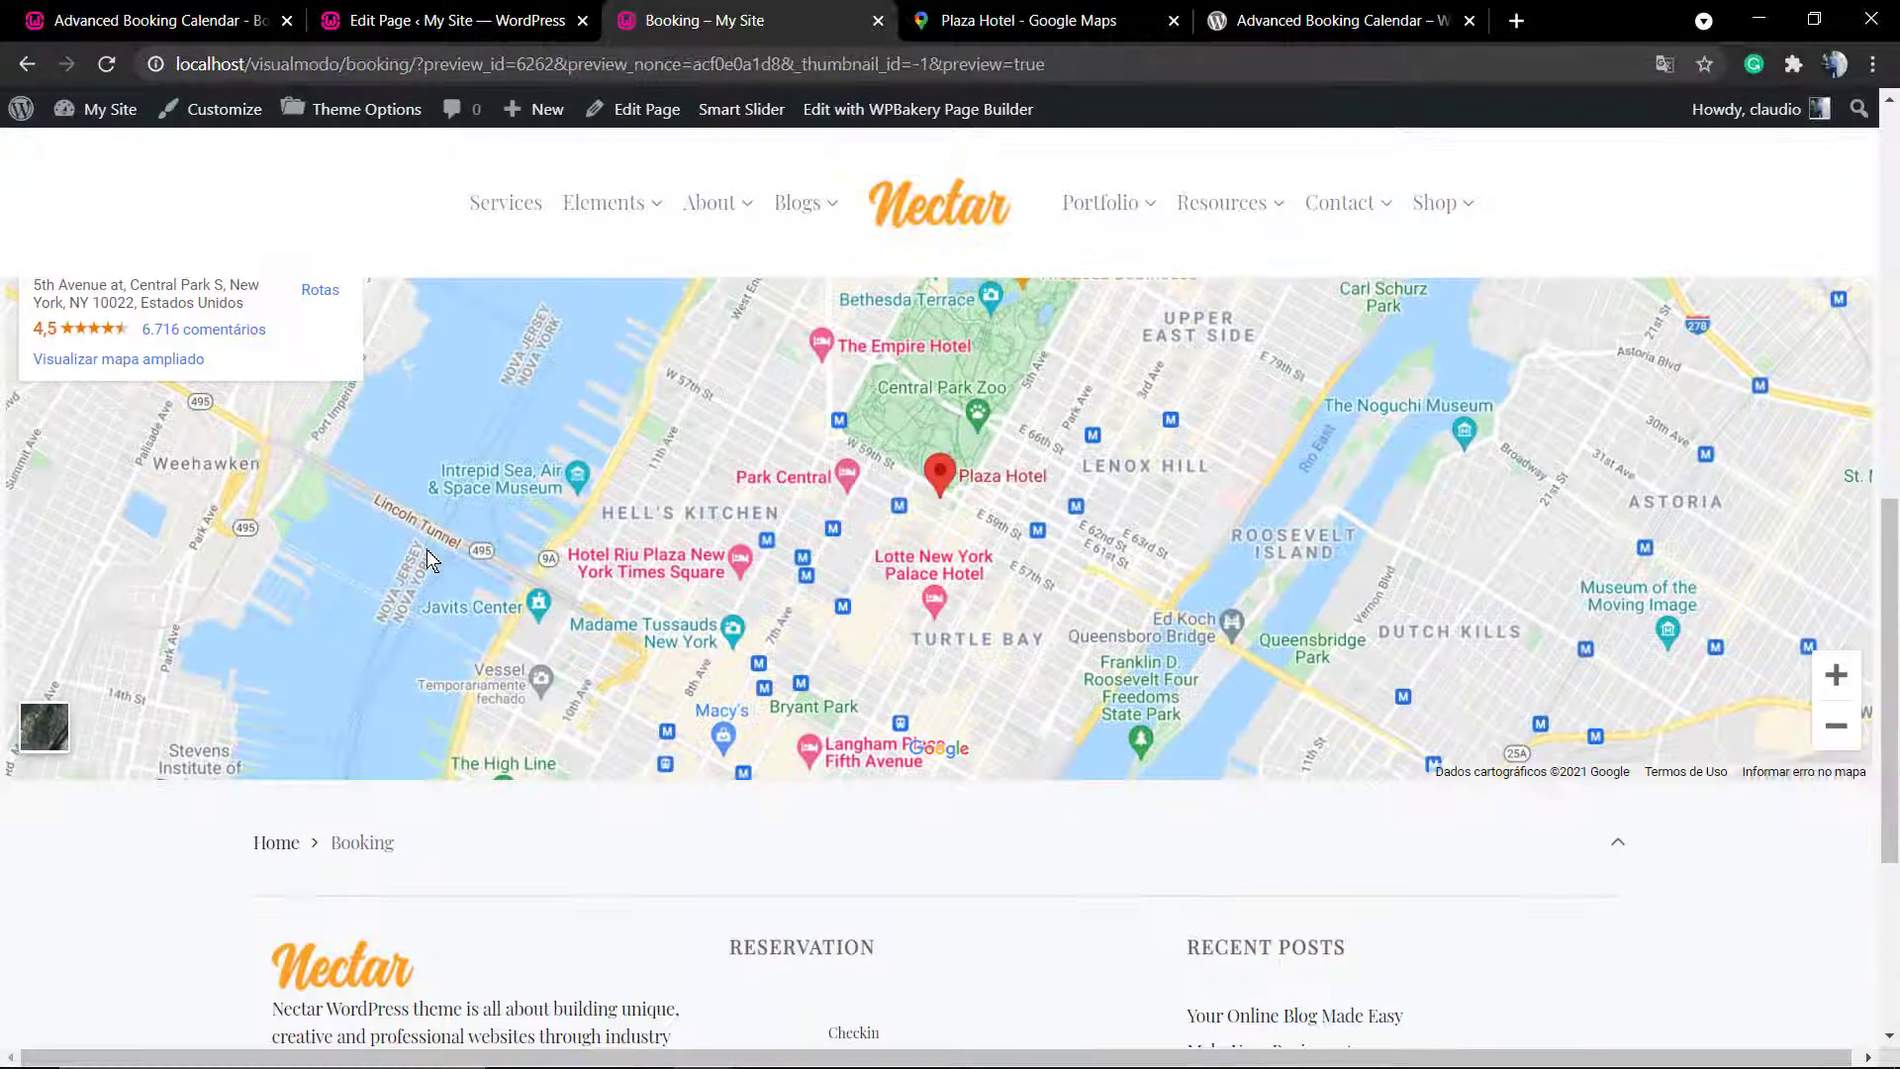
pyautogui.scroll(-2, 428, 554)
pyautogui.scroll(4, 390, 658)
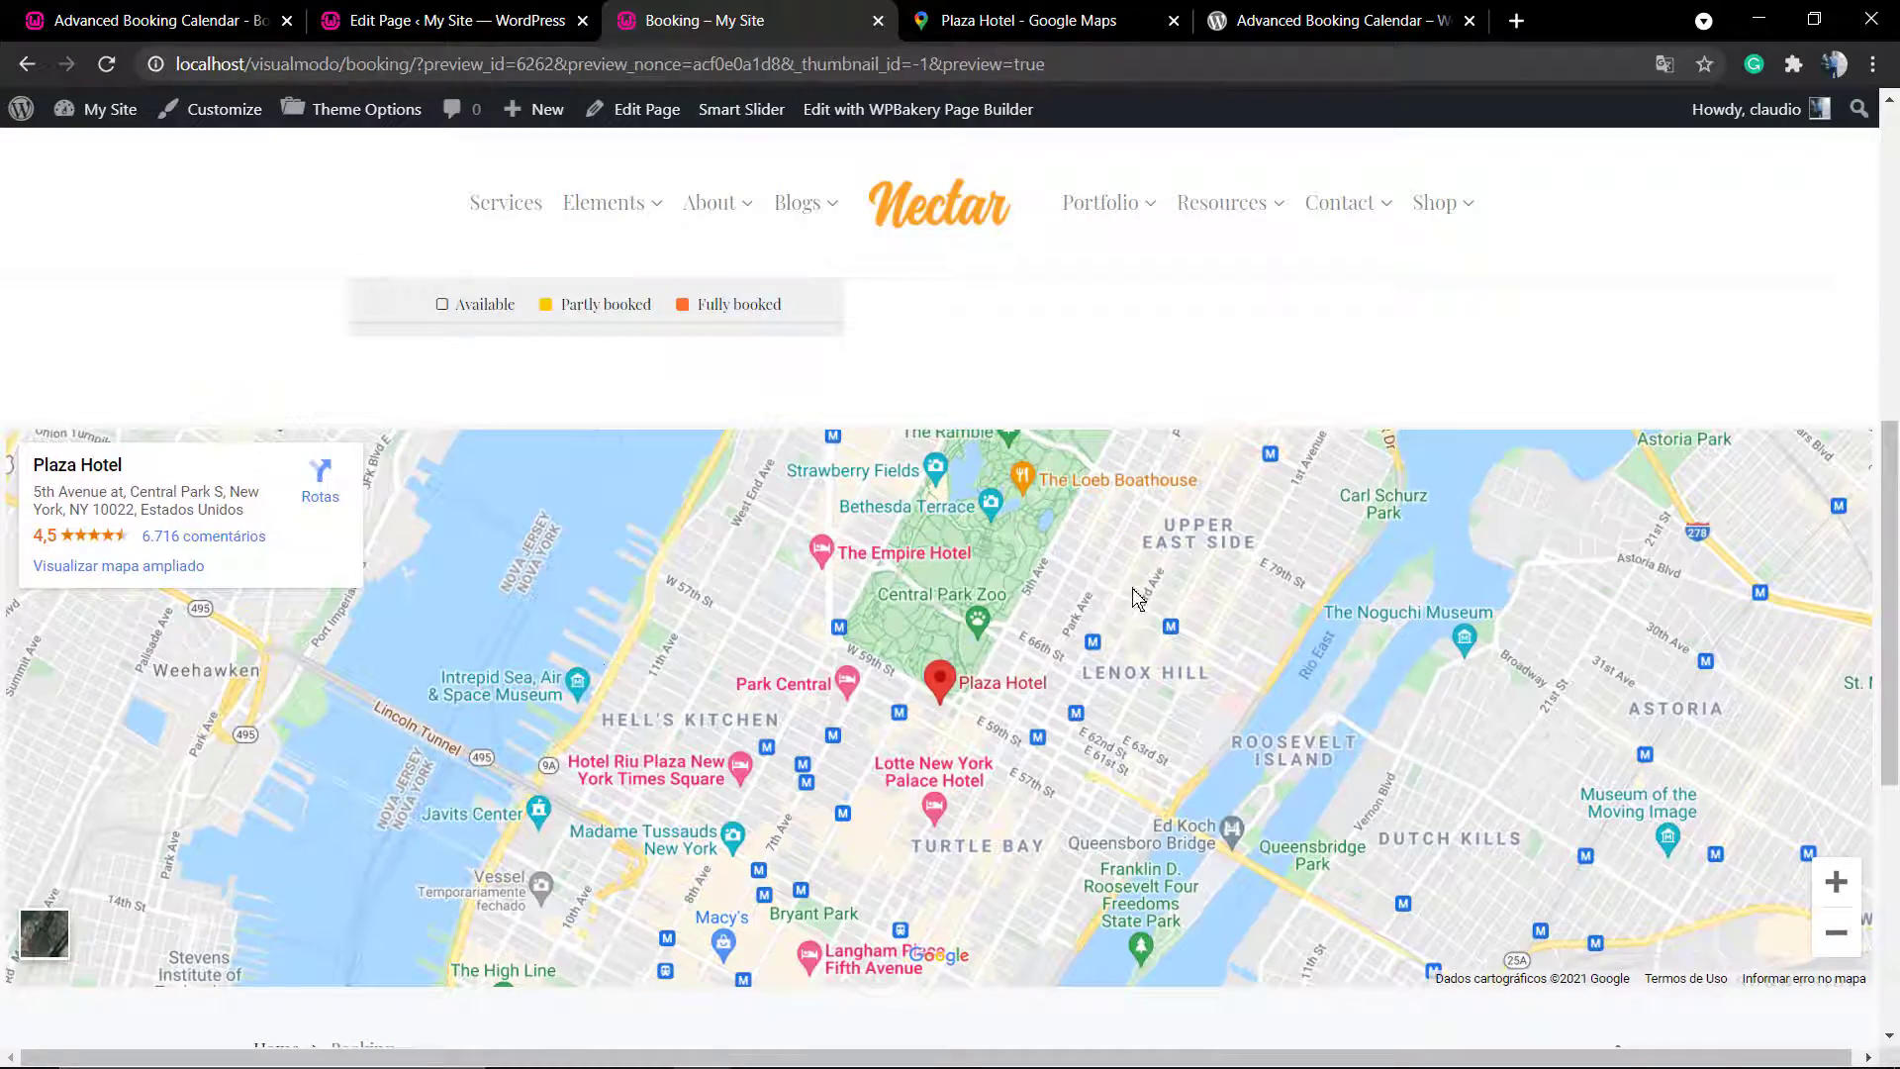
pyautogui.moveTo(963, 704)
pyautogui.mouseDown()
pyautogui.moveTo(939, 753)
pyautogui.moveTo(790, 842)
pyautogui.moveTo(976, 757)
pyautogui.moveTo(1322, 669)
pyautogui.mouseUp()
pyautogui.moveTo(1371, 576)
pyautogui.mouseDown()
pyautogui.moveTo(936, 440)
pyautogui.moveTo(728, 537)
pyautogui.moveTo(846, 638)
pyautogui.mouseUp()
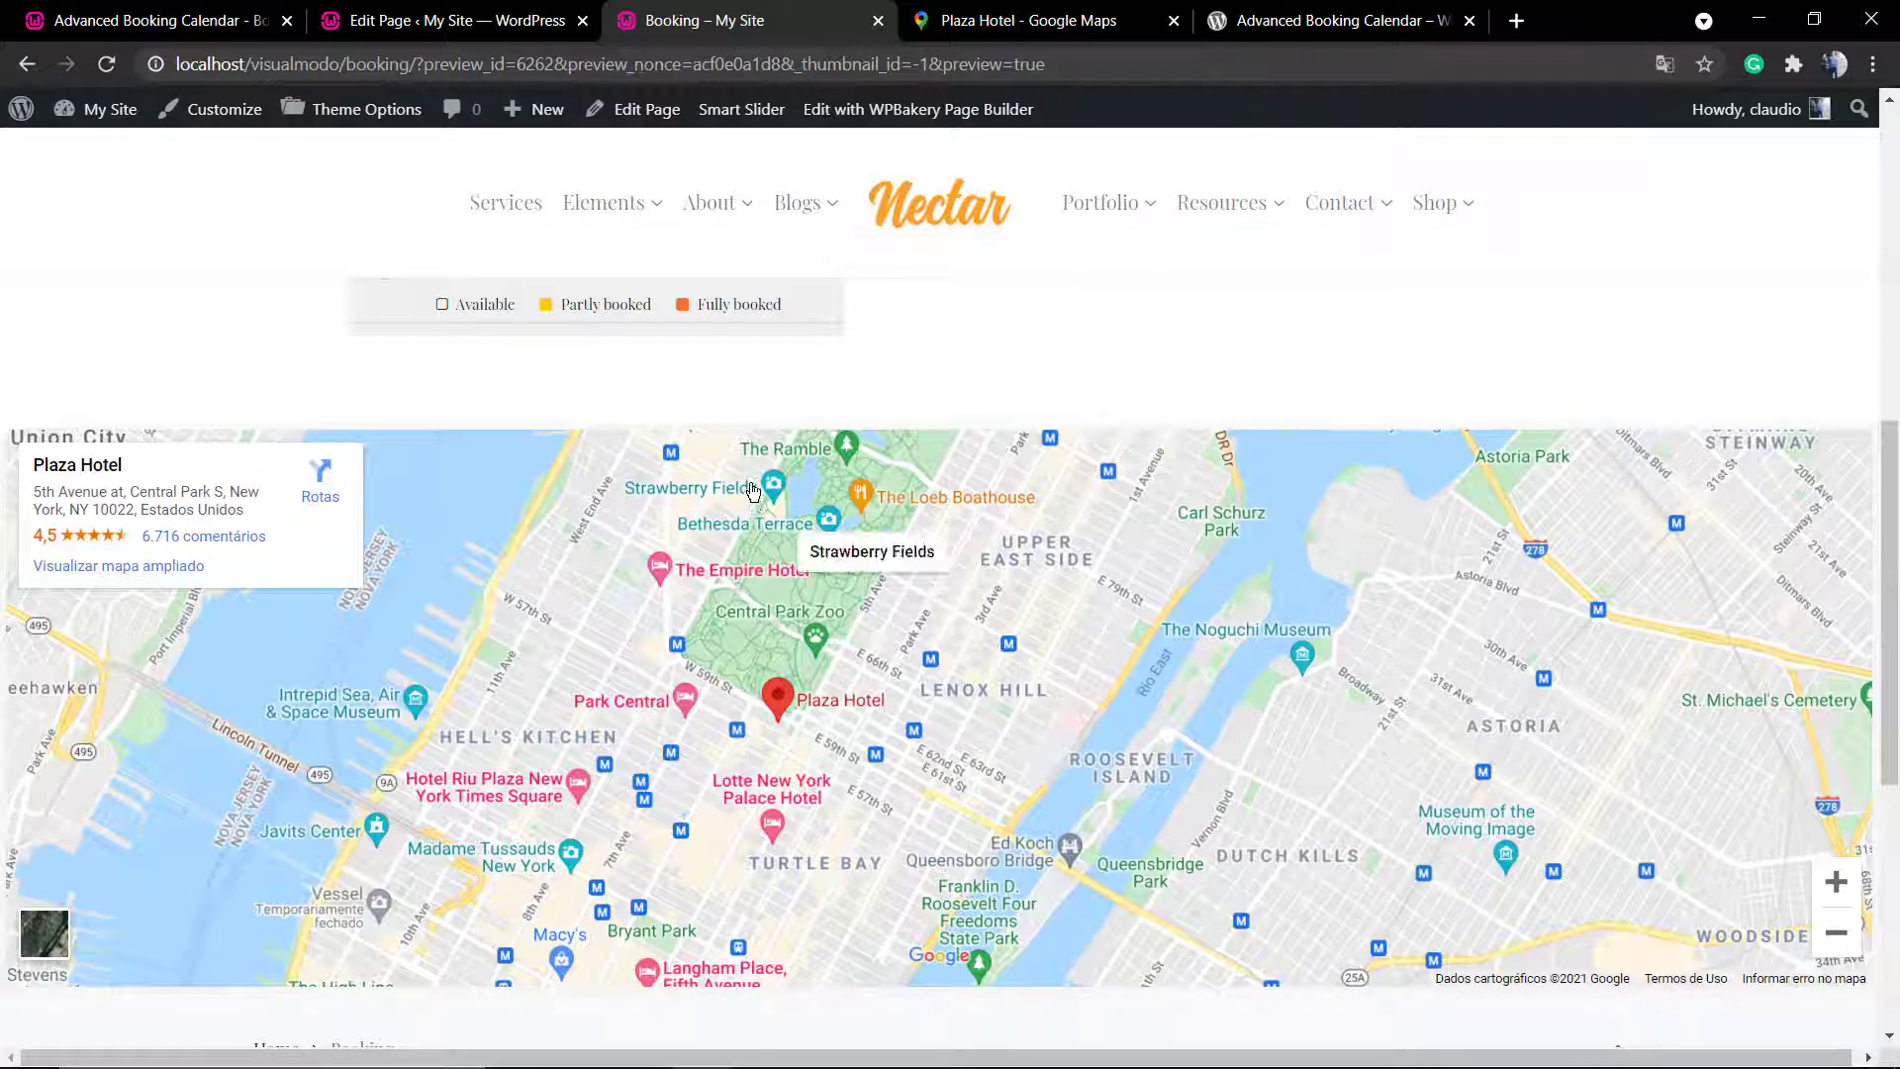
pyautogui.scroll(6, 698, 317)
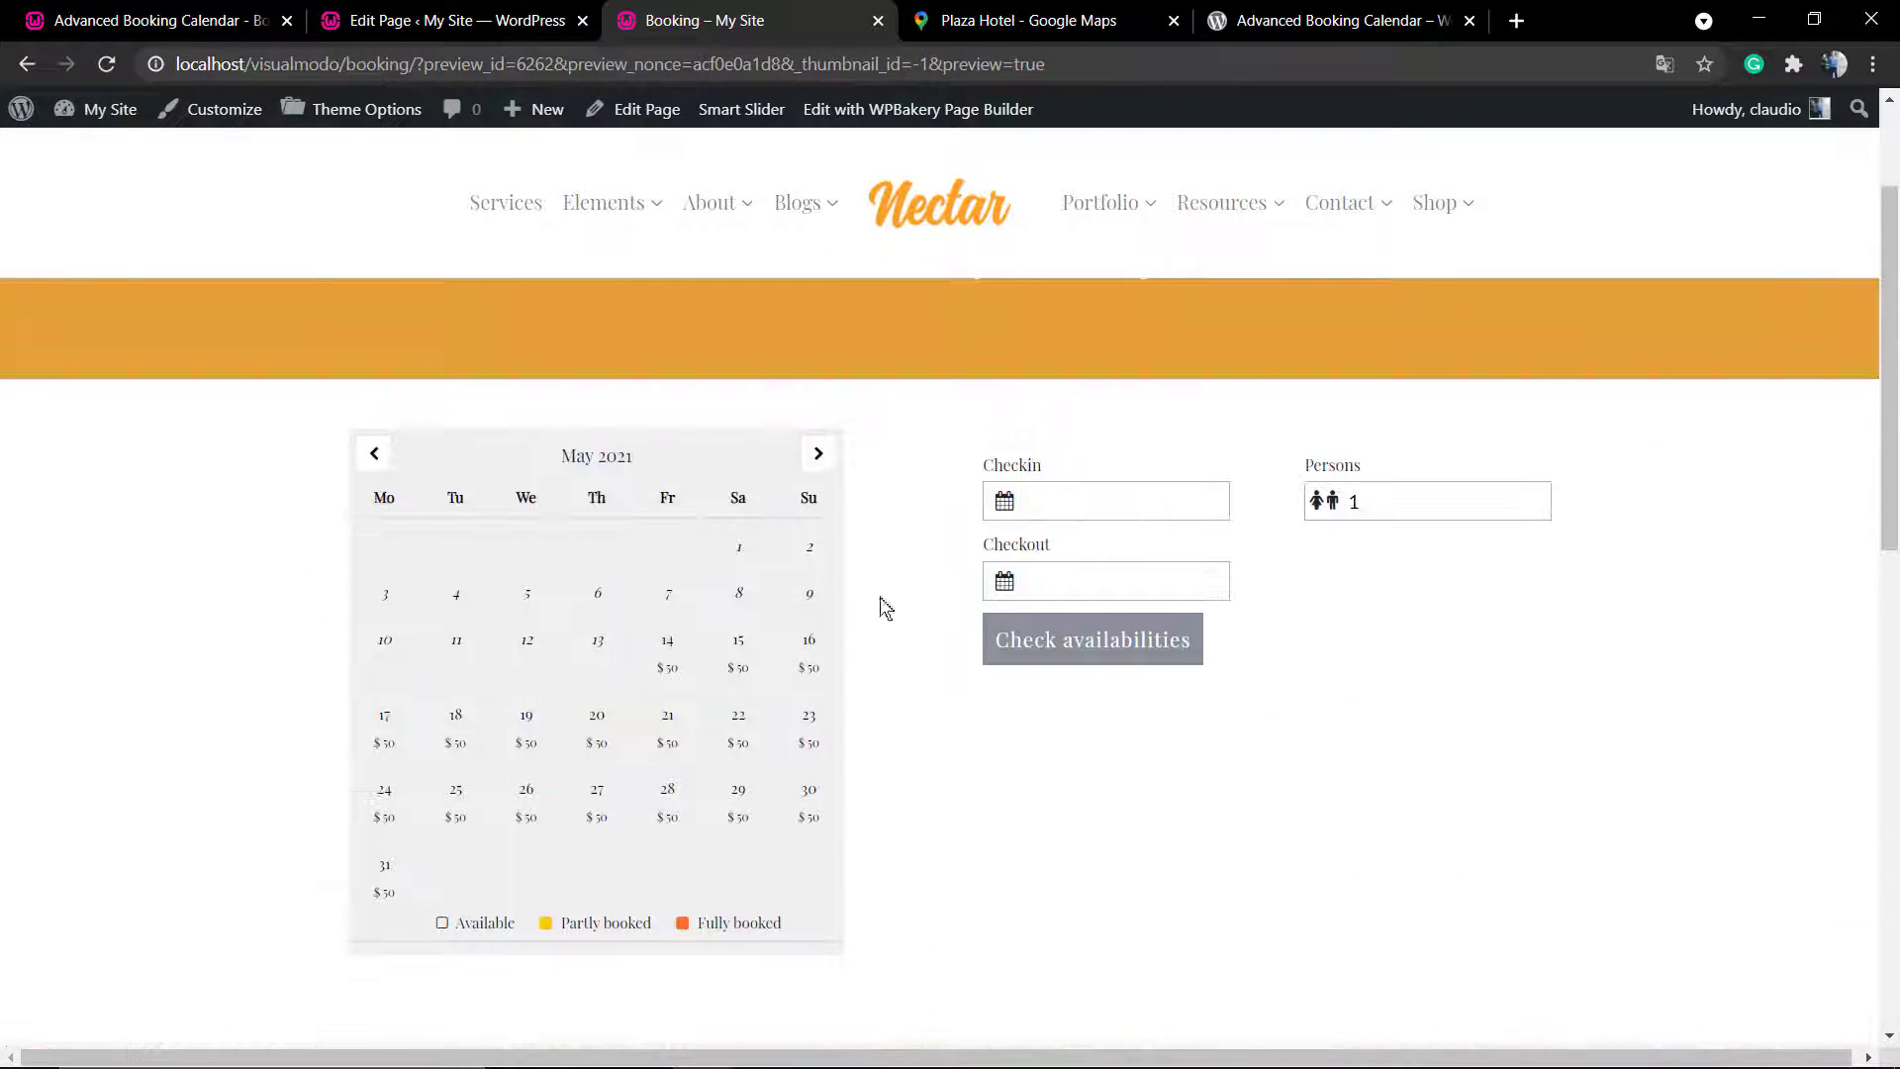
pyautogui.scroll(2, 907, 762)
pyautogui.scroll(-8, 907, 762)
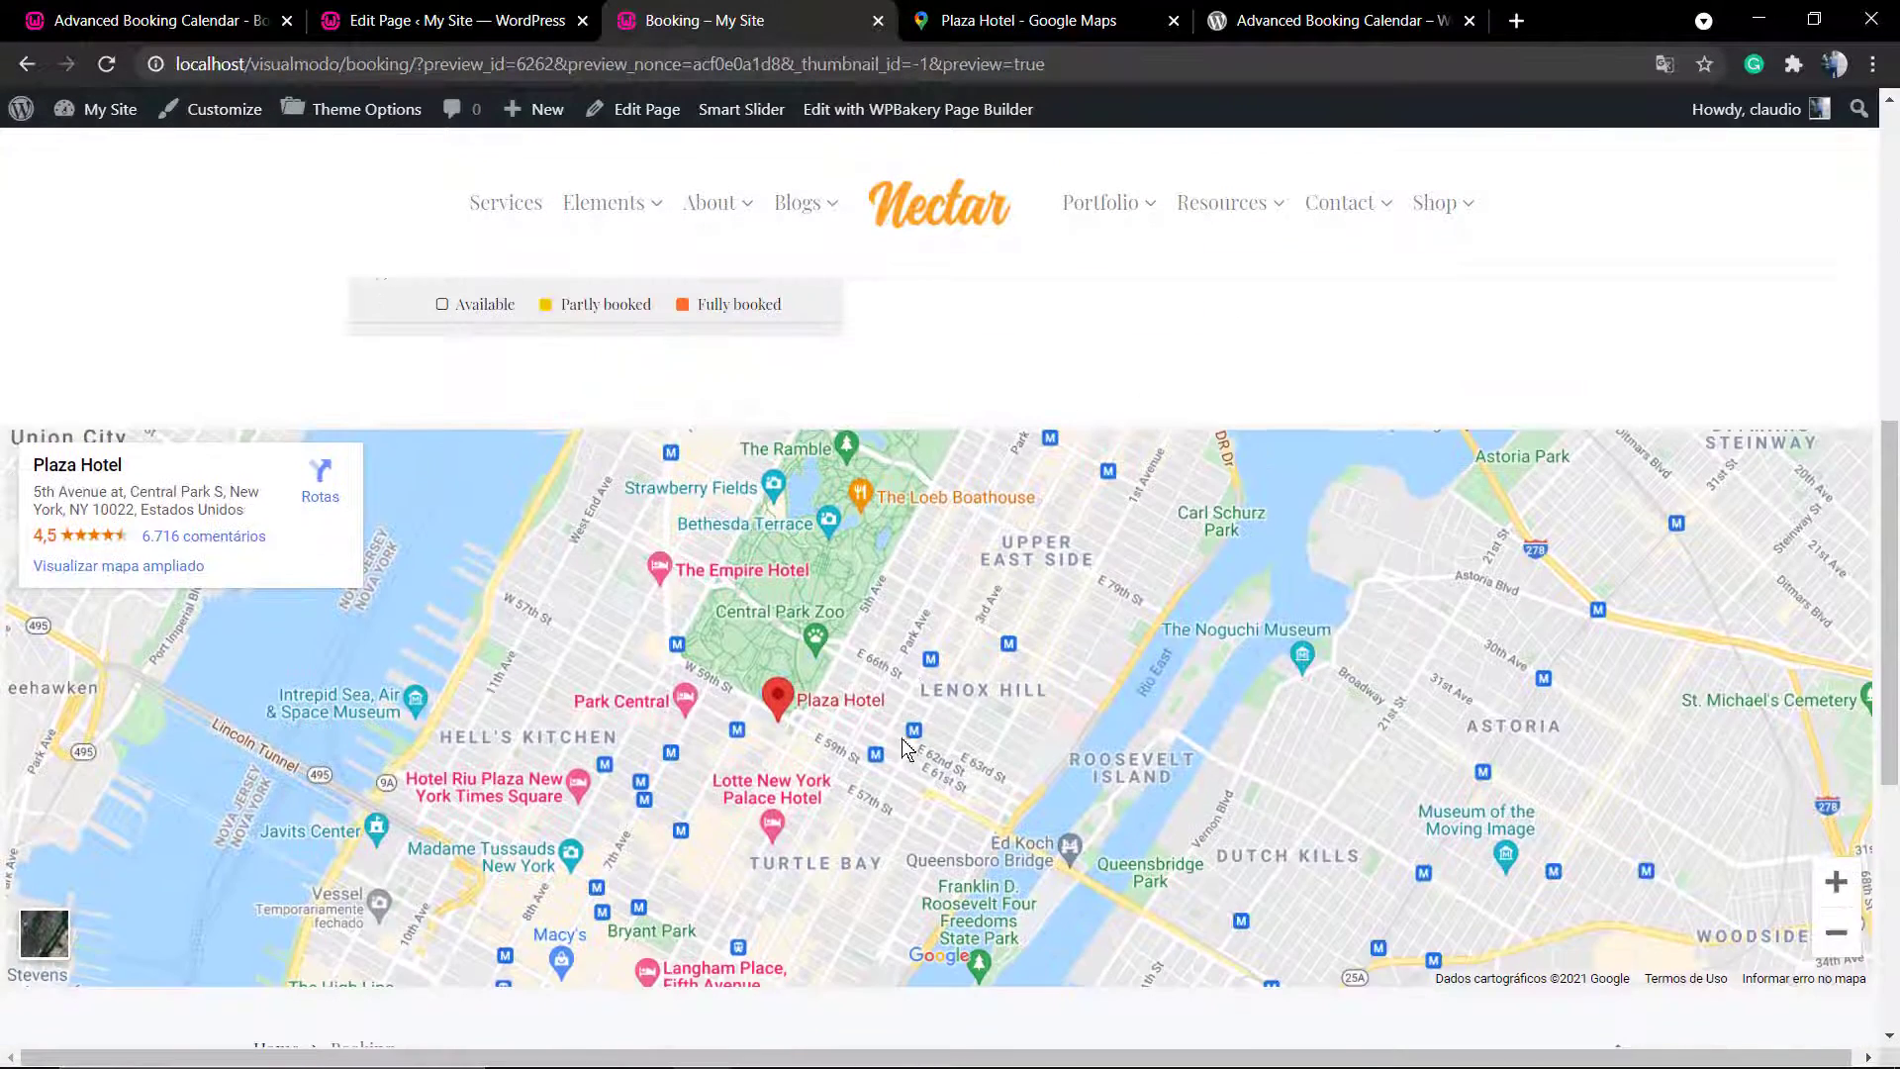
pyautogui.scroll(7, 902, 749)
pyautogui.scroll(-4, 903, 749)
pyautogui.scroll(2, 905, 750)
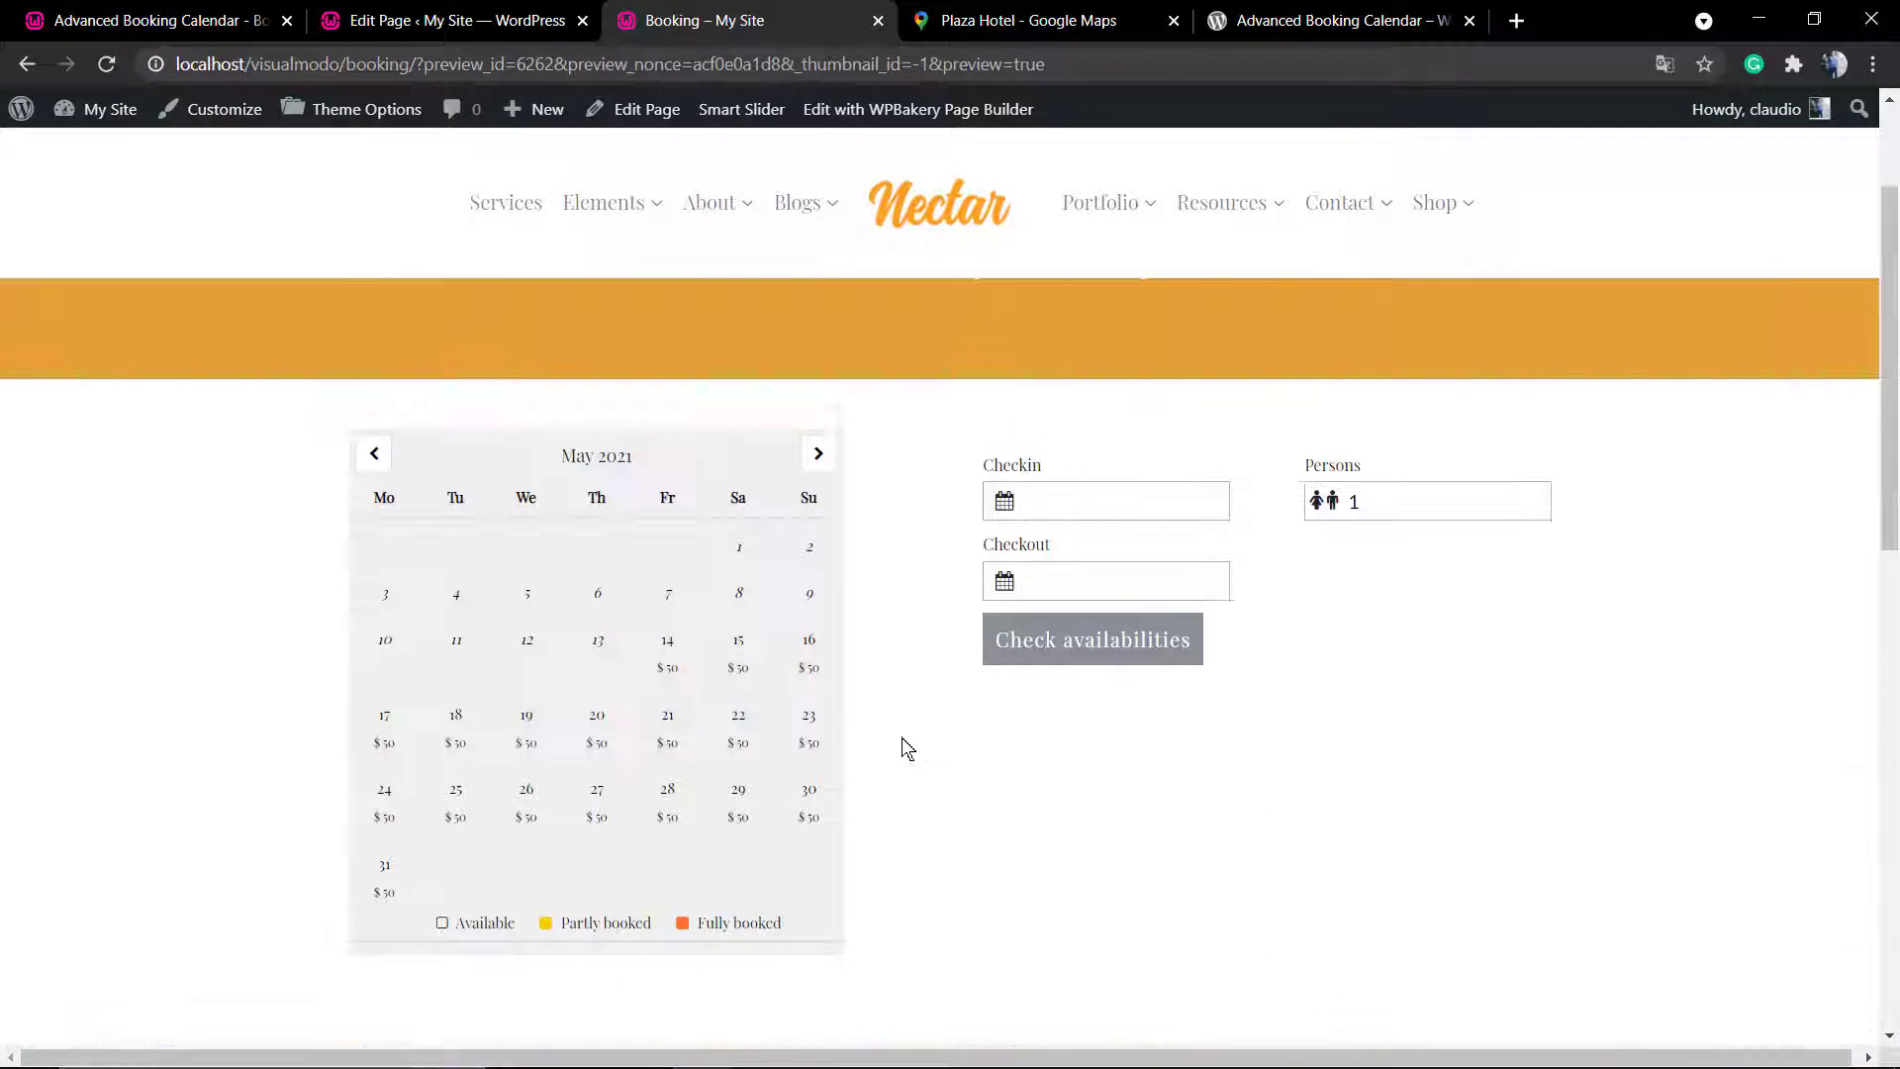
pyautogui.scroll(2, 907, 748)
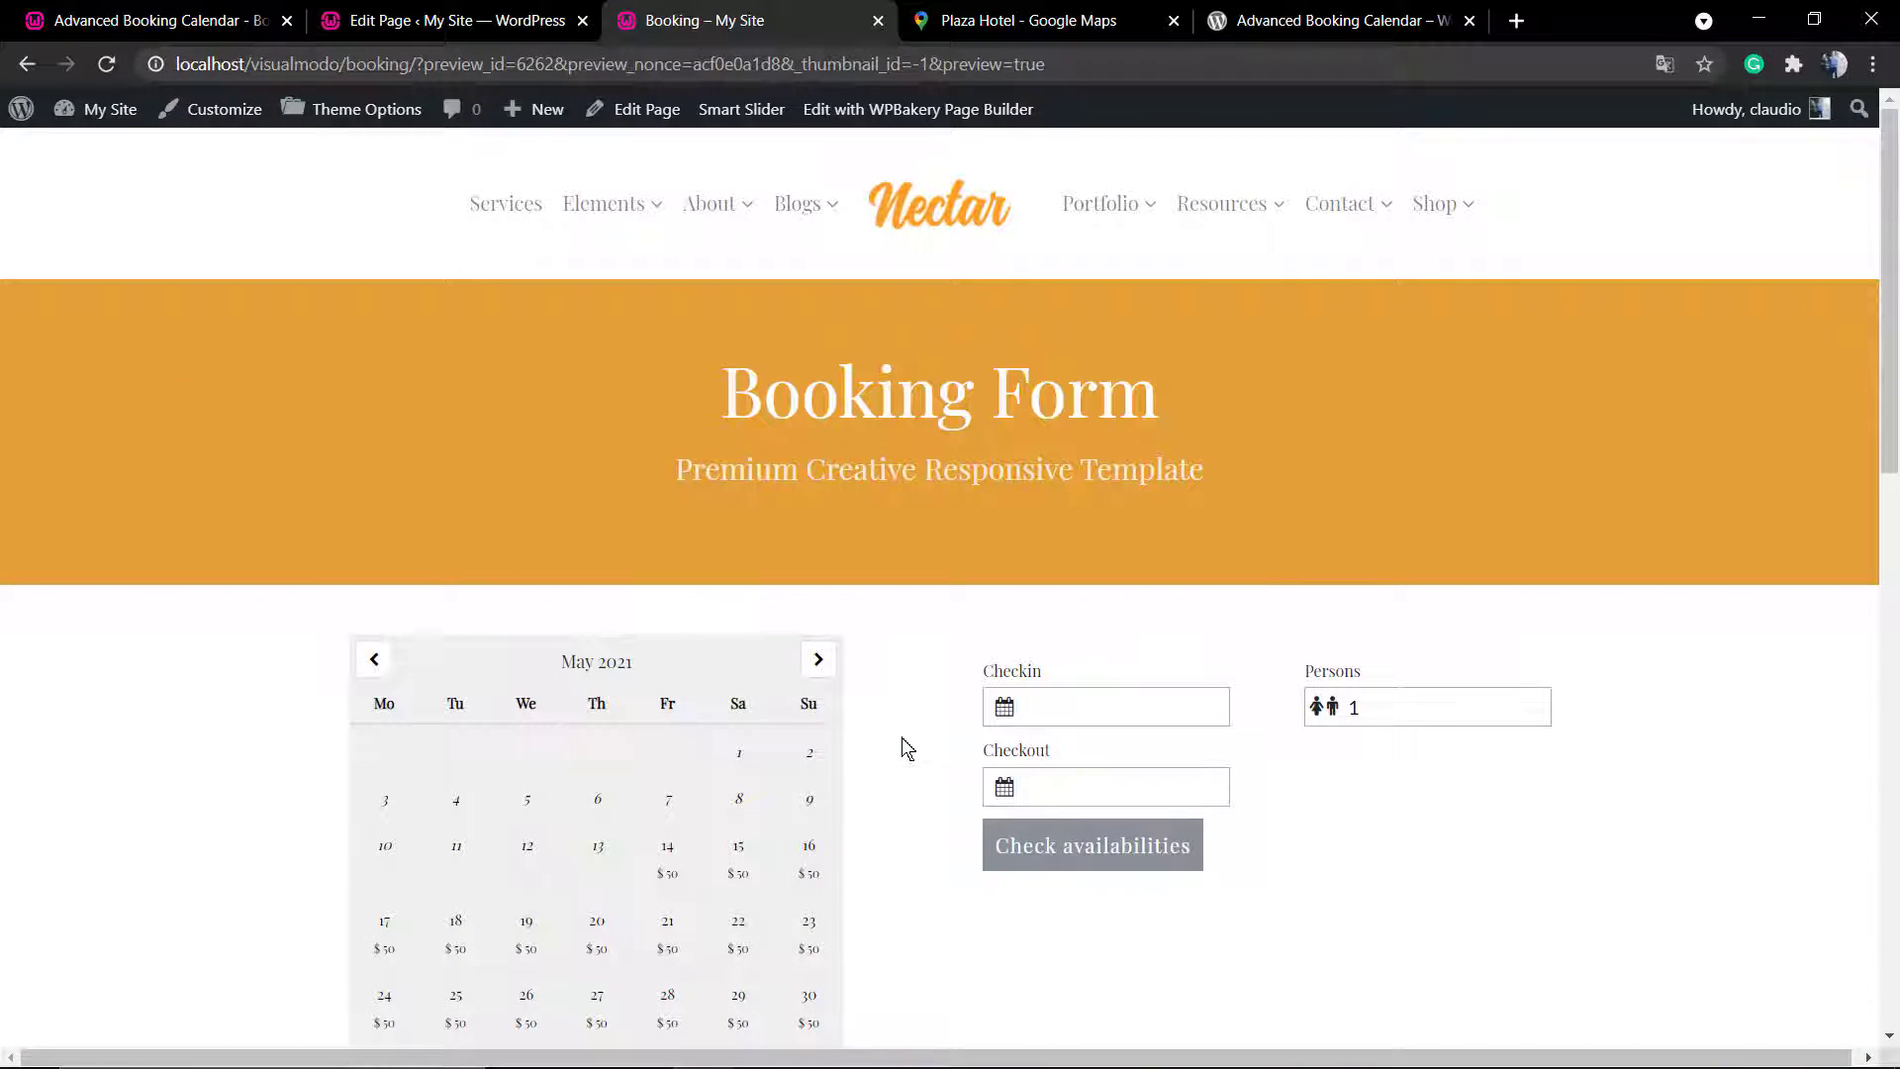
# - Return to the page editor and update the published Booking page
pyautogui.click(485, 14)
pyautogui.click(1798, 434)
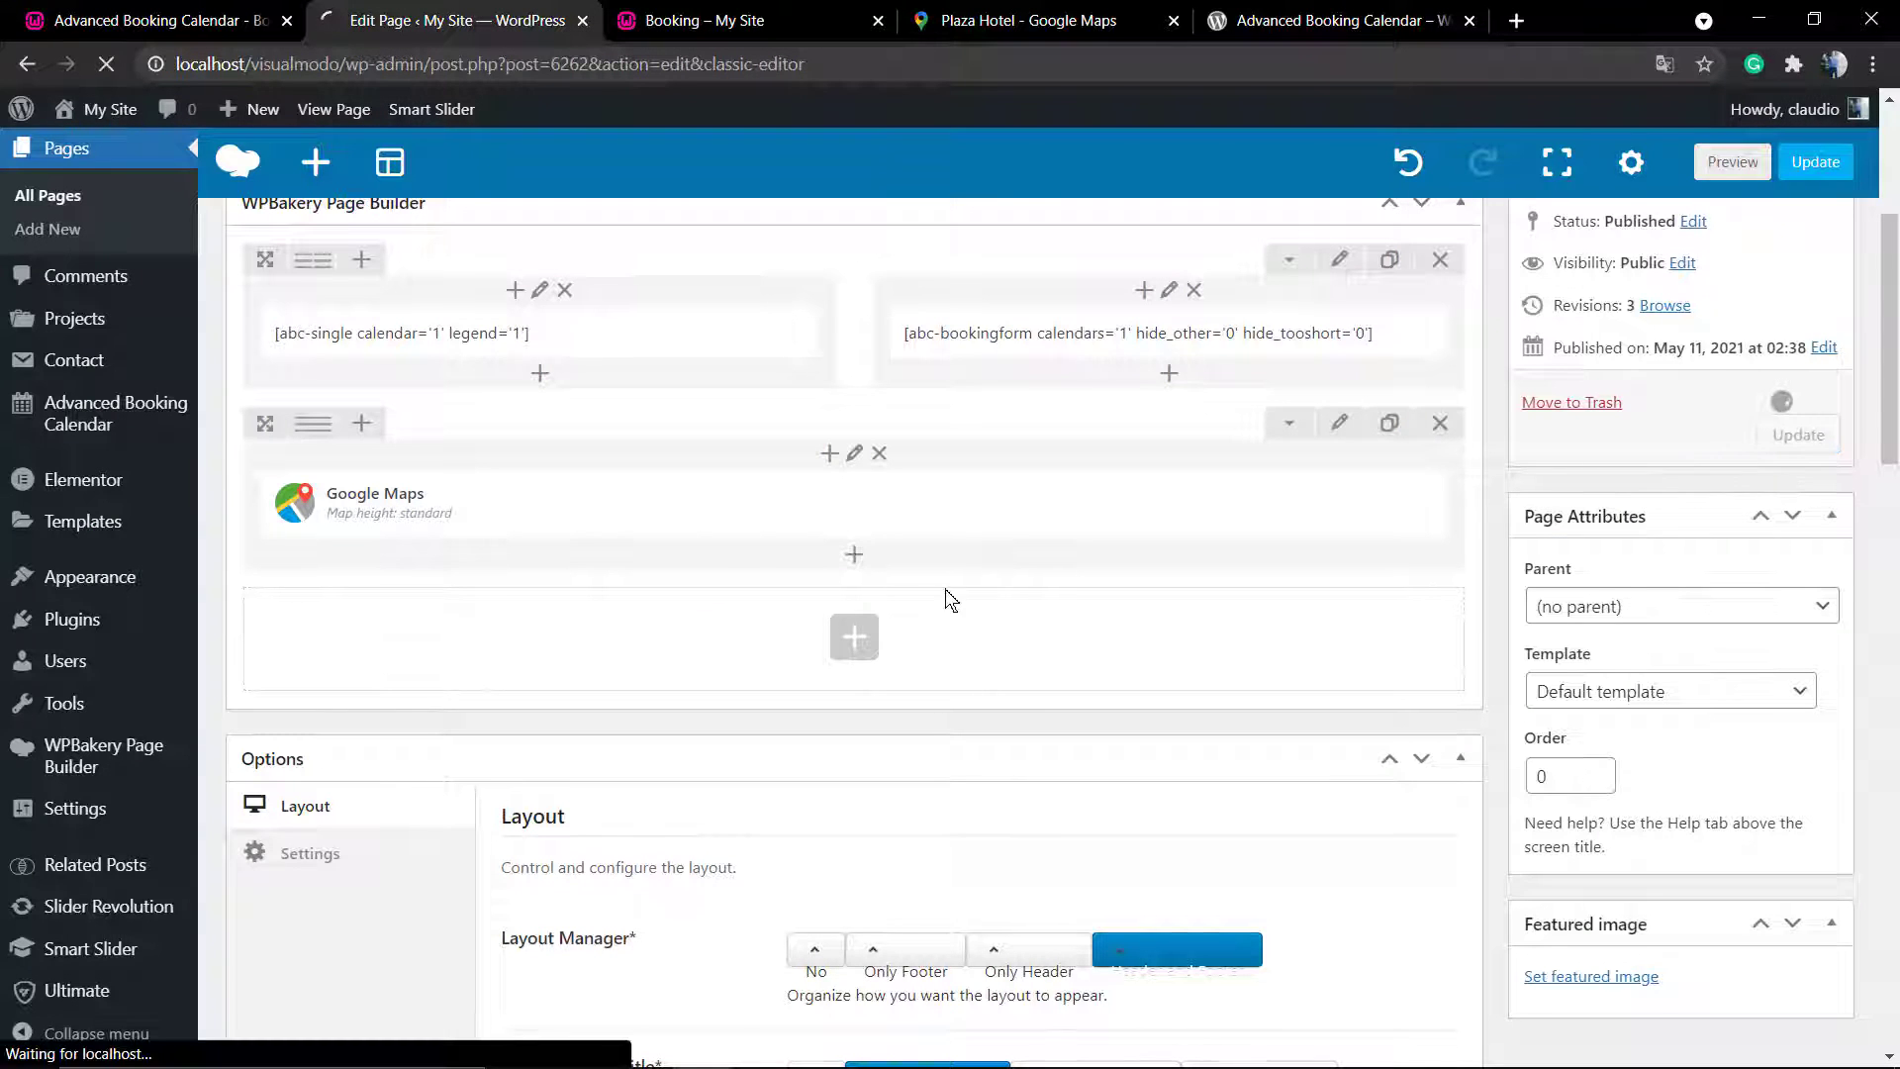